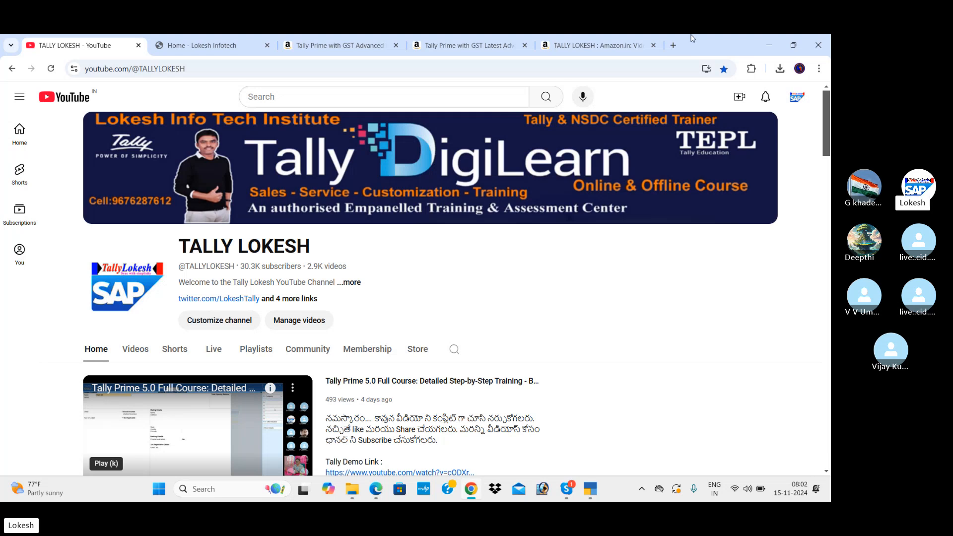
Step: Switch to the 'Home - Lokesh Infotech' browser tab to show lokeshinfotech.com
left_click(222, 47)
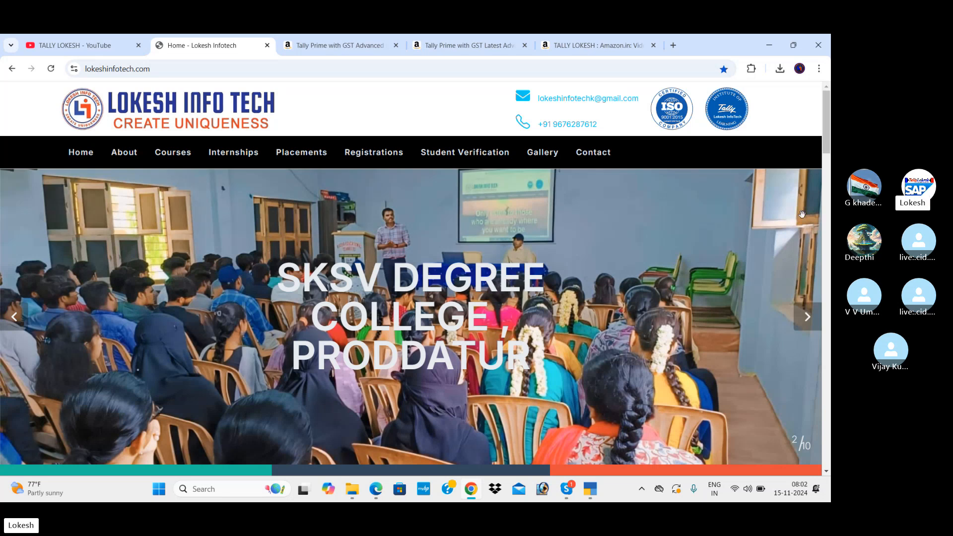
Step: Advance the home page slideshow four times, from slide 2 to slide 6 of 10
left_click(808, 323)
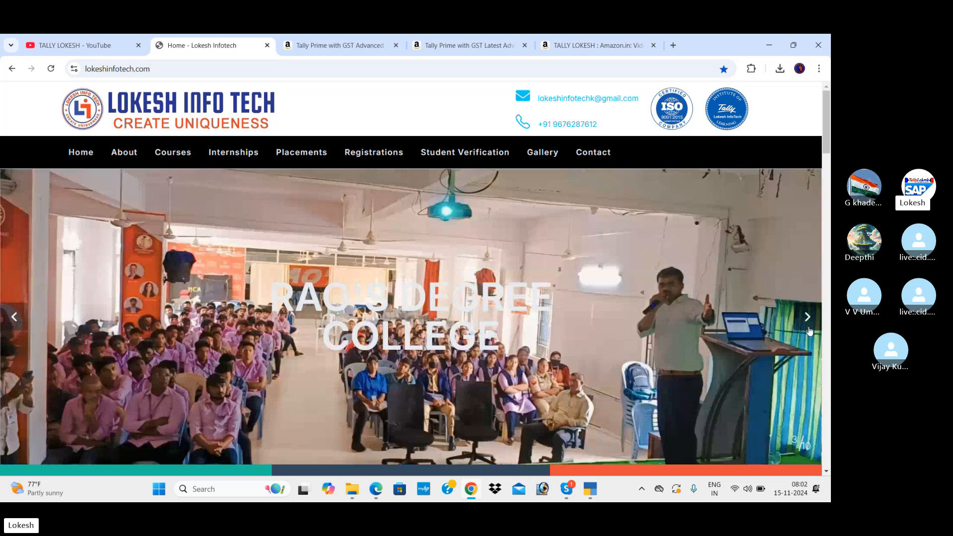
left_click(809, 331)
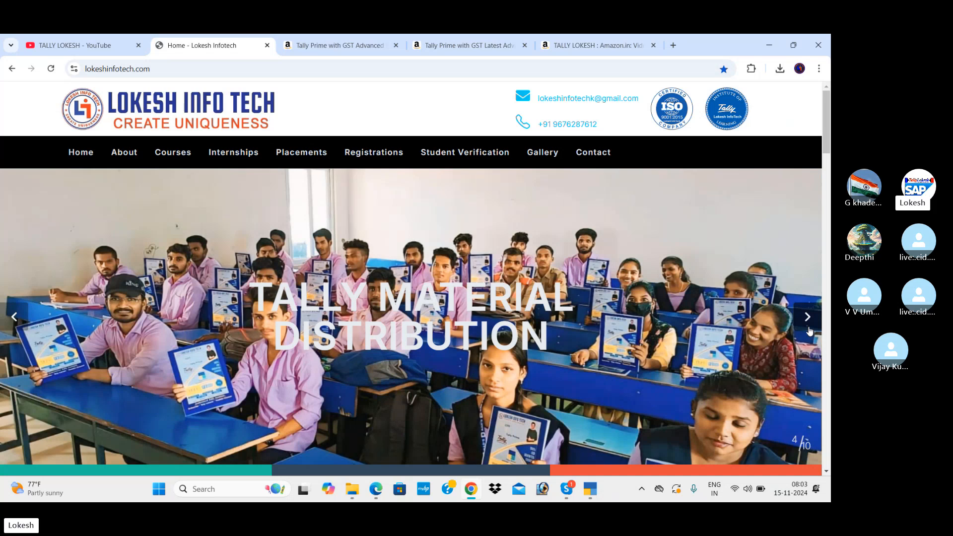
left_click(808, 320)
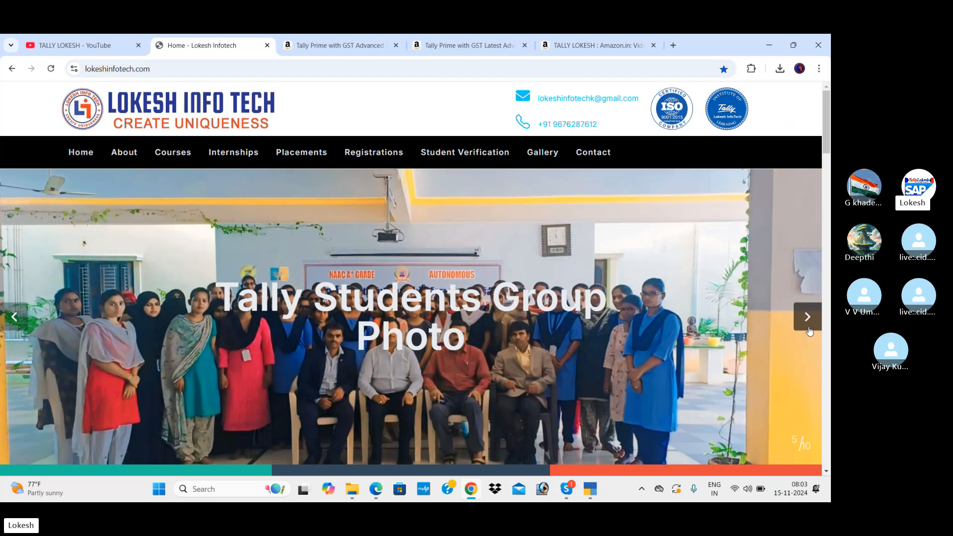
left_click(807, 318)
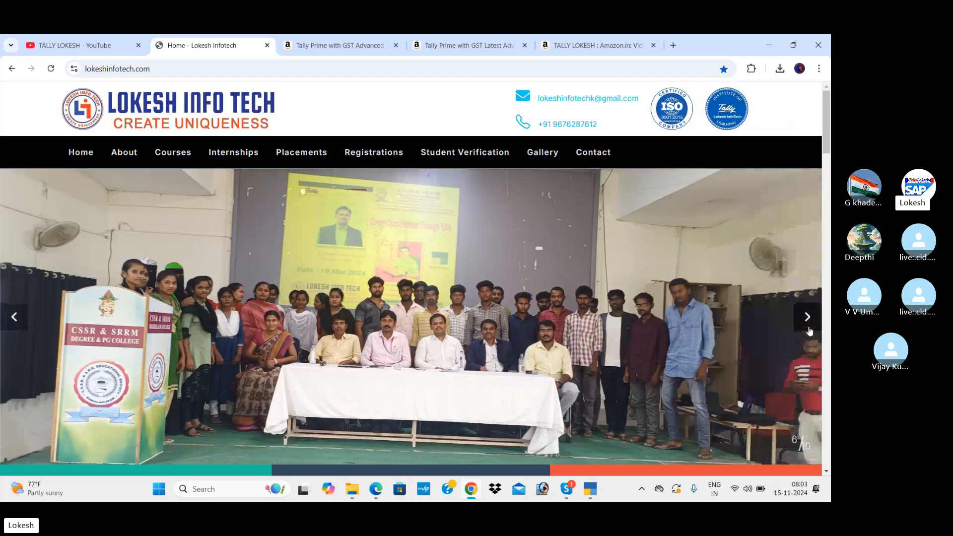
Step: Bring TallyPrime forward and start Create Company
mouse_move(598, 489)
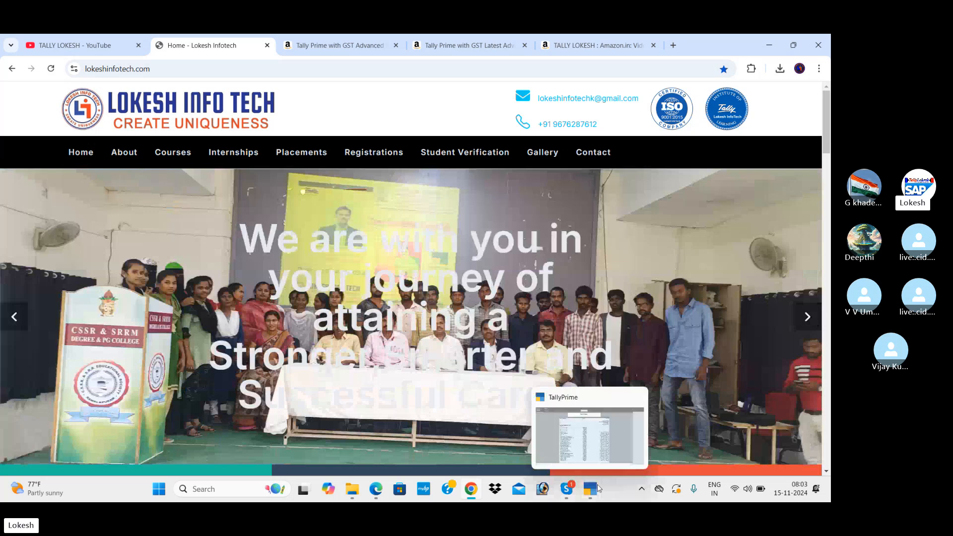
left_click(615, 439)
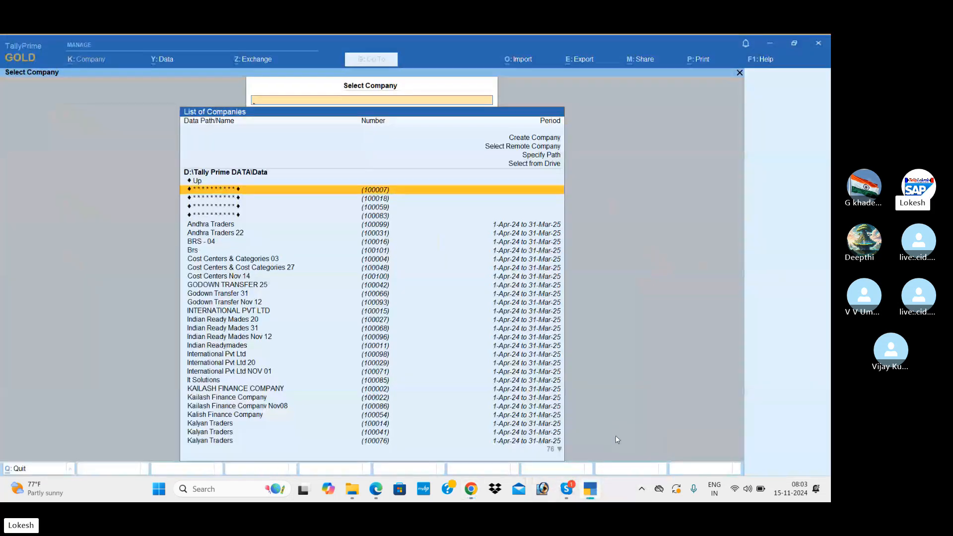
key("Up")
key("Up")
key("Up")
key("Up")
key("Up")
key("Return")
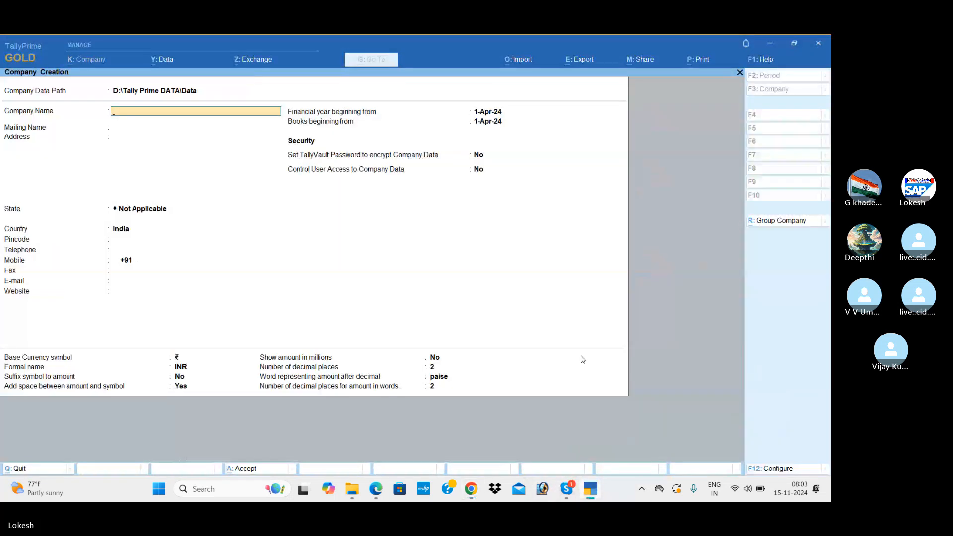
Step: Show the 'Enabling Payroll in Tally Prime' section on page 112 of the training PDF
key("alt+Tab")
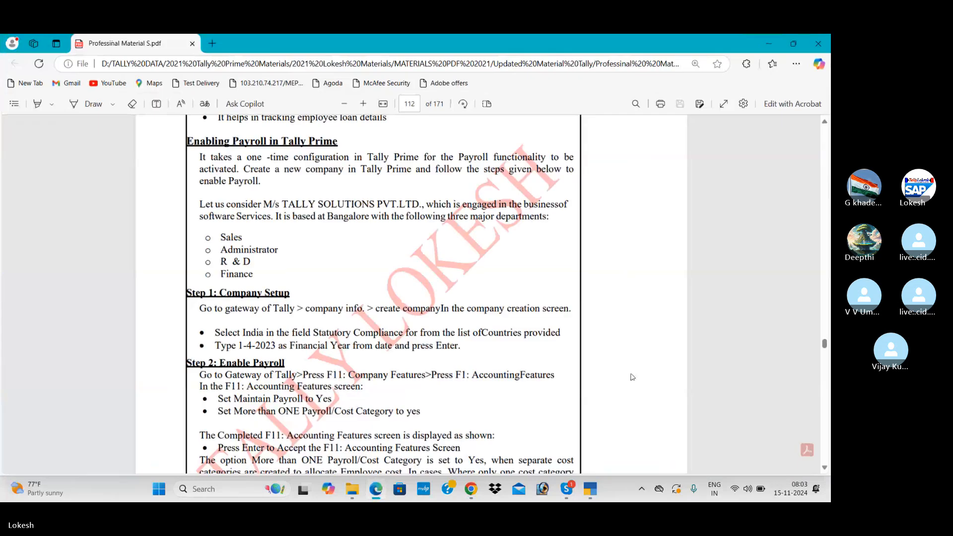
left_click(826, 123)
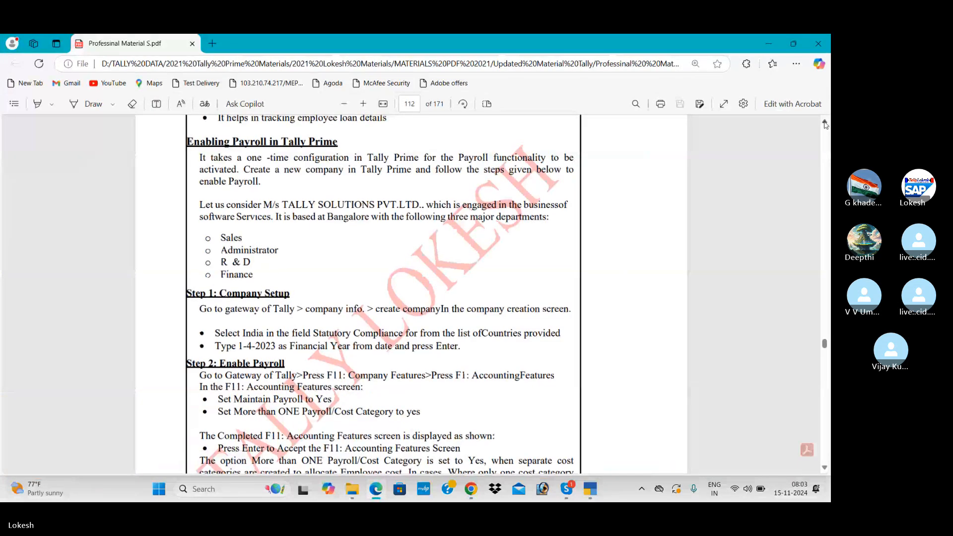
left_click_drag(825, 124, 825, 124)
left_click(826, 467)
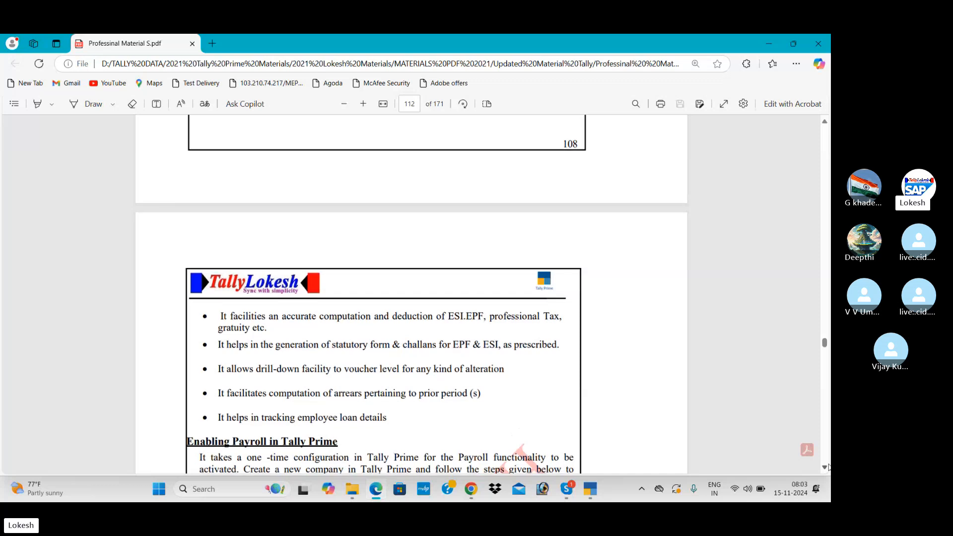
left_click_drag(827, 467, 827, 467)
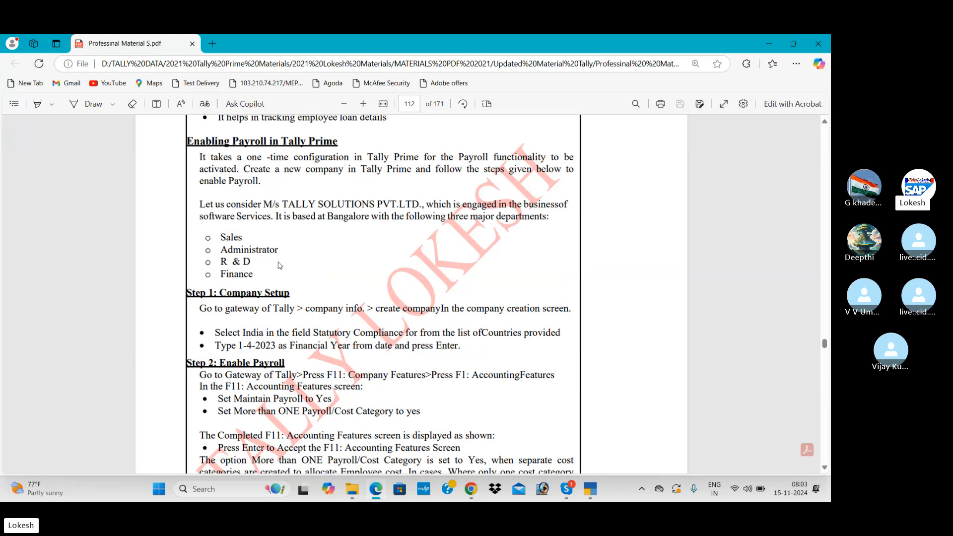
Step: Name the company TALLY SOLUTIONS PVT LTD, set state to Andhra Pradesh, and accept
key("alt+Tab")
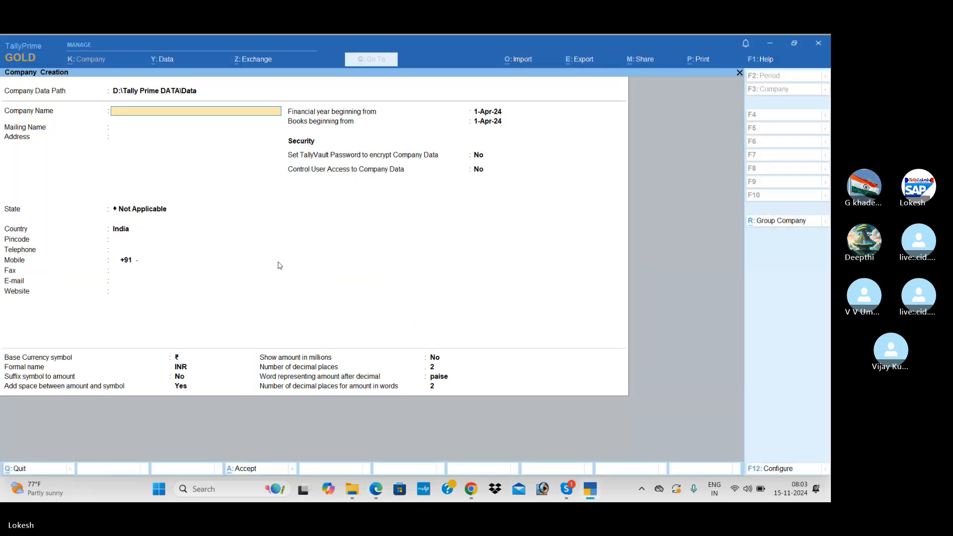
type("TALLY SOLUTIONS")
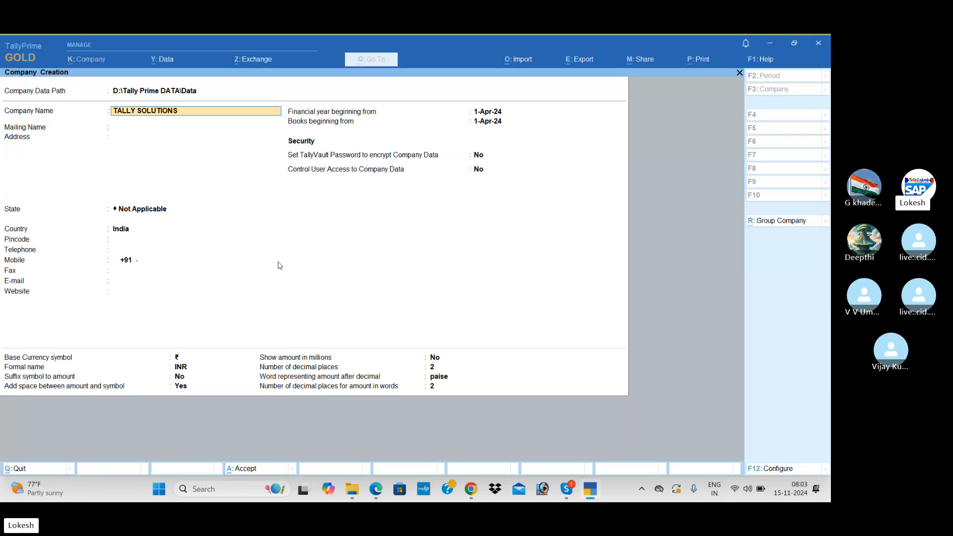
type(" PVT LTD")
key("Return")
key("Return")
key("Return")
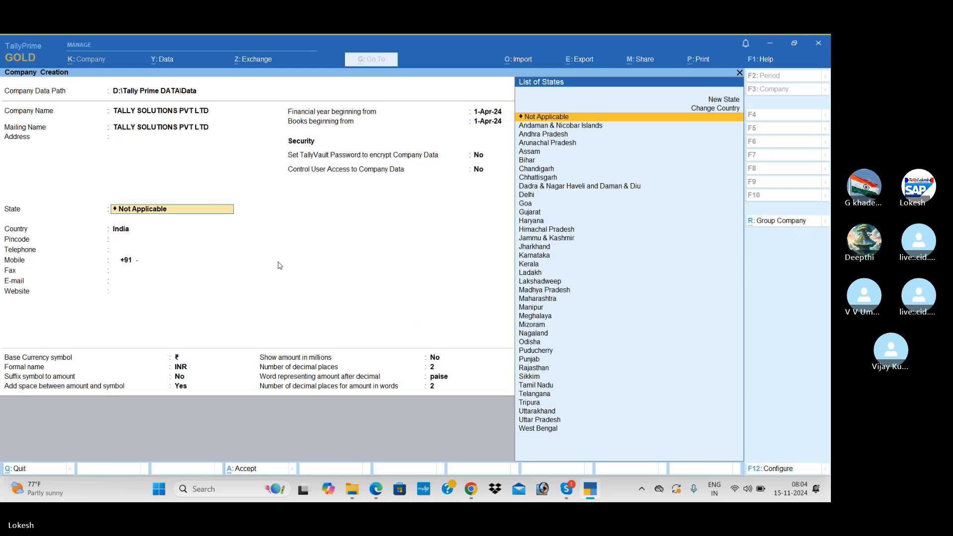
key("Down")
key("Down")
key("Return")
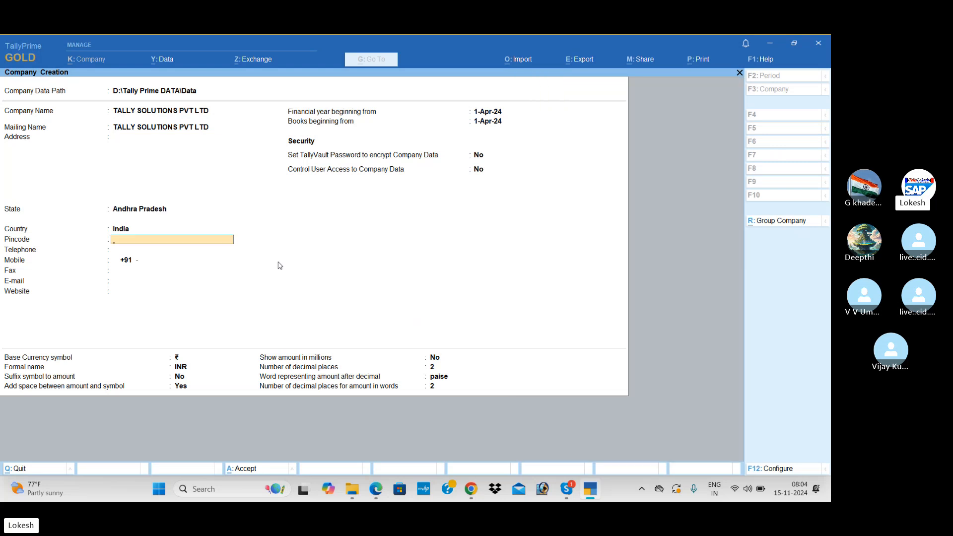
key("ctrl+a")
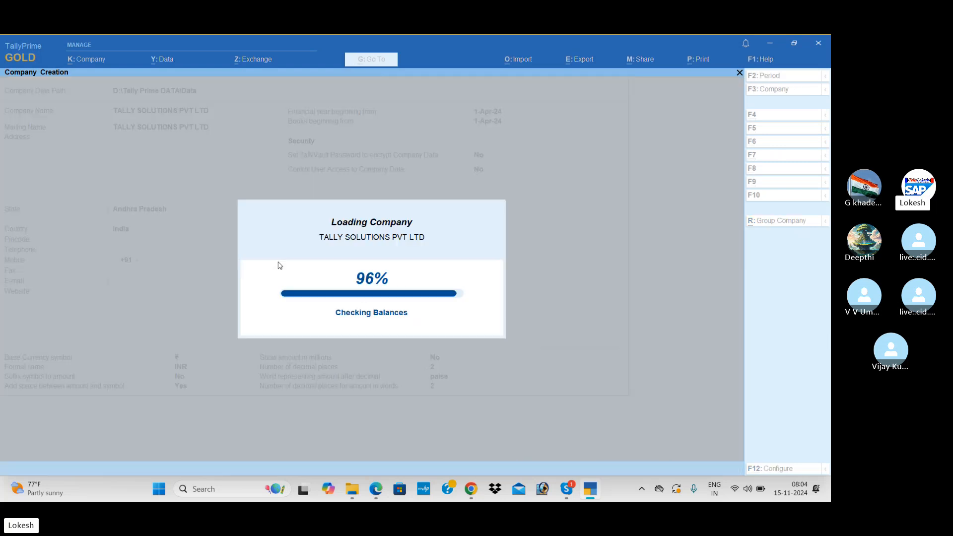
key("Return")
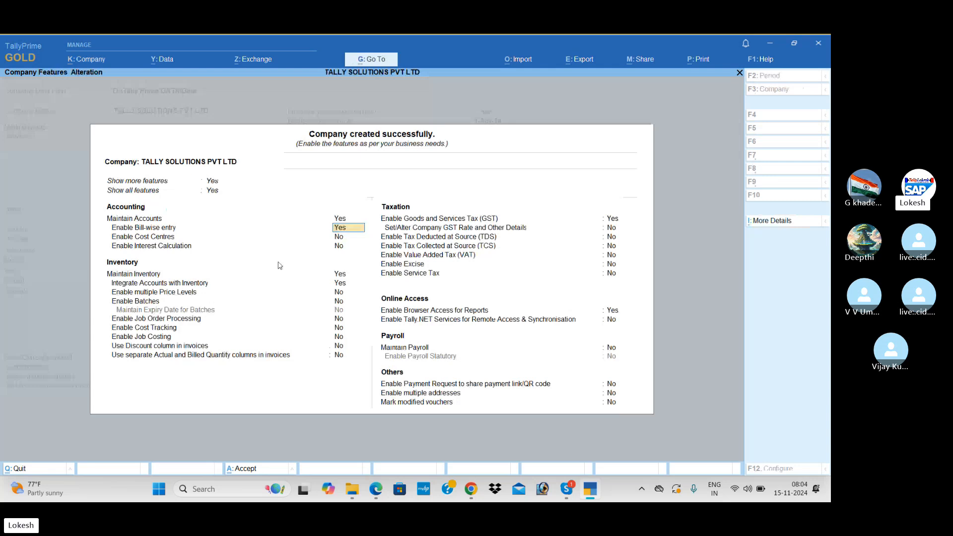
Step: Set bill-wise, cost centres, inventory and GST to No; payroll and payroll statutory to Yes
type("N")
key("Return")
key("Return")
key("Return")
type("N")
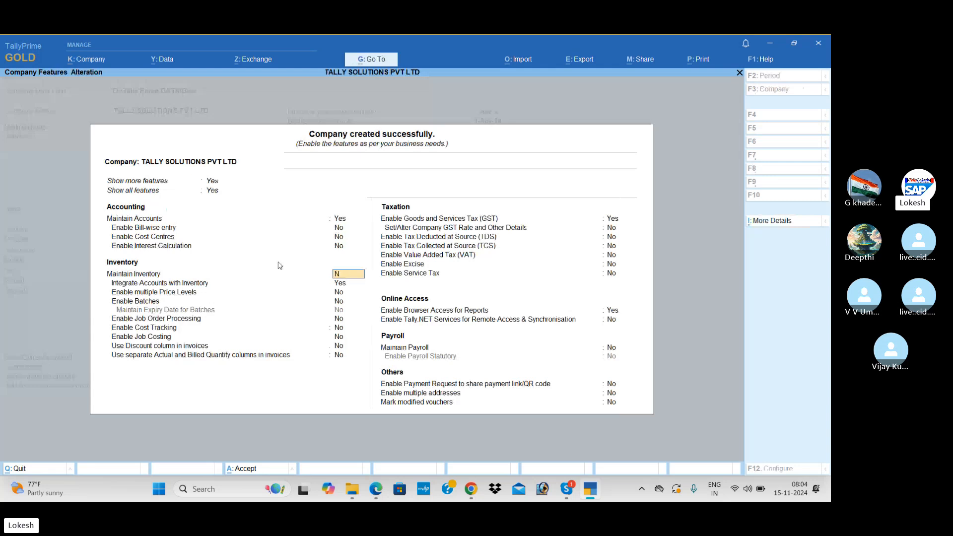
key("Return")
type("N")
key("Return")
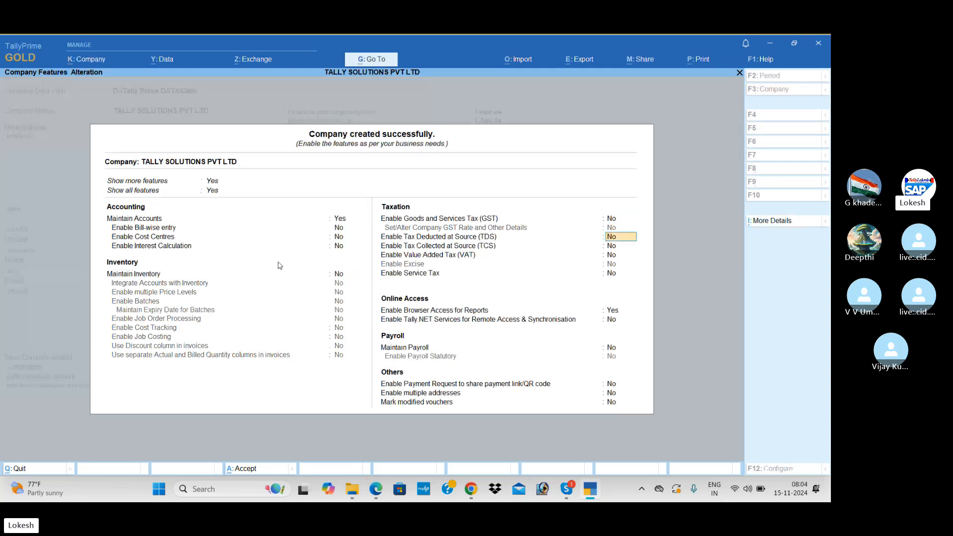
key("Return")
key("Return")
key("Return")
key("Return")
key("Return")
key("Return")
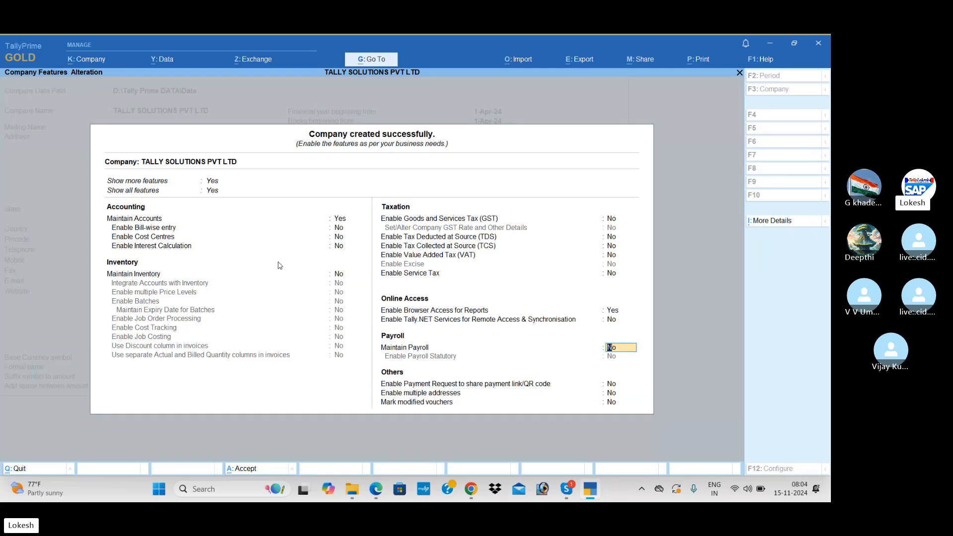
type("Y")
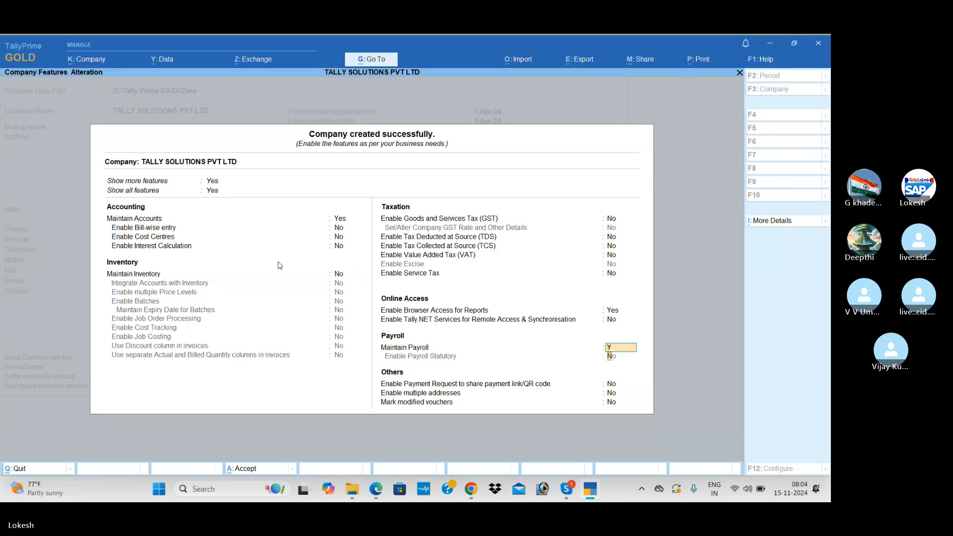
key("Return")
type("Y")
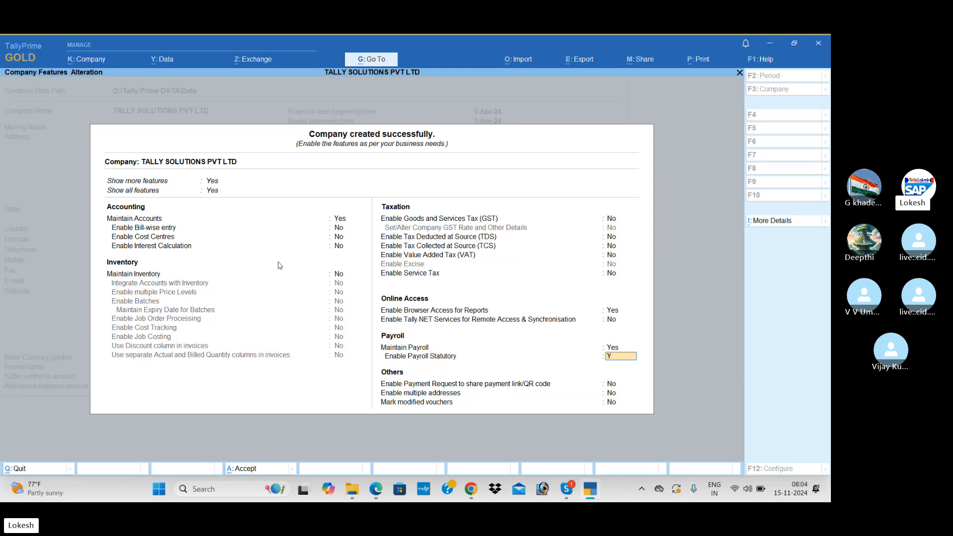
key("Return")
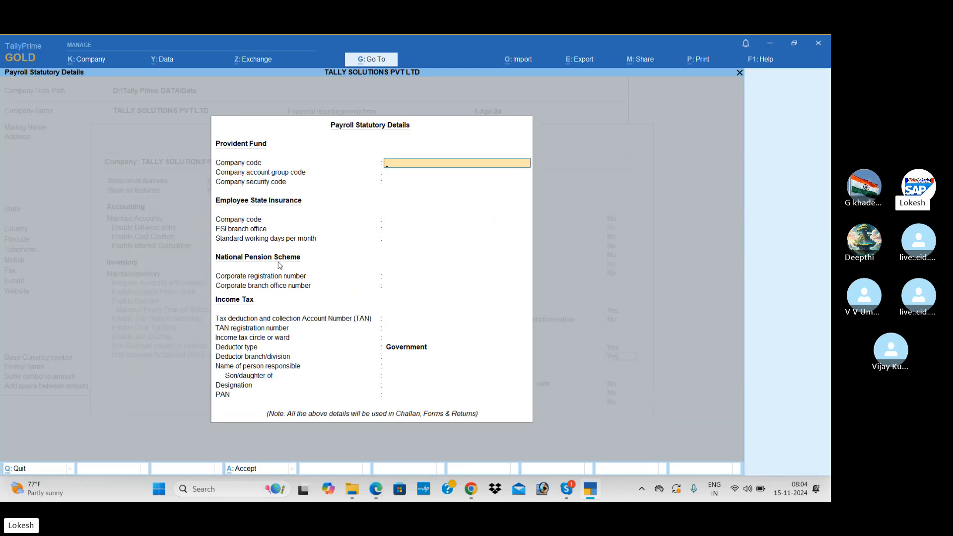
Step: Set deductor type to Others in payroll statutory details and accept the company features
key("Return")
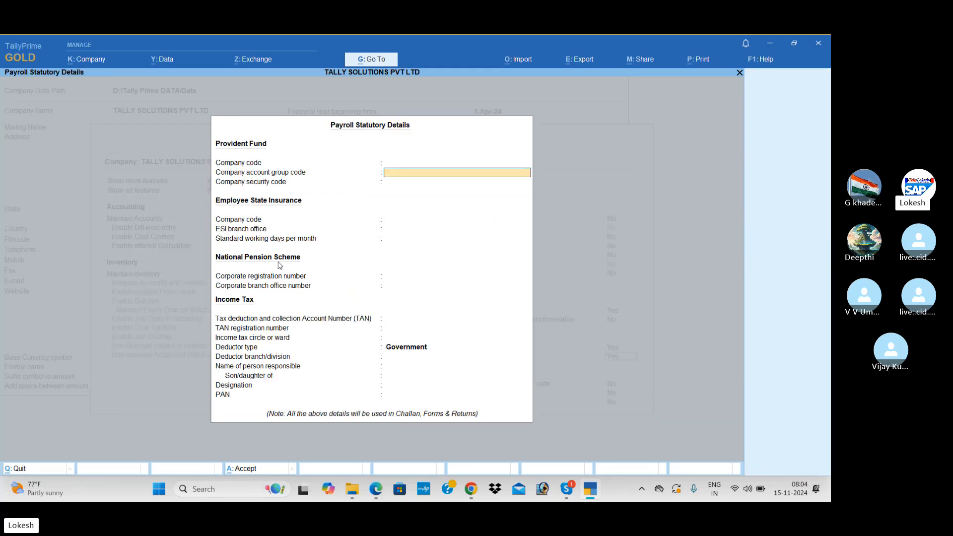
key("Return")
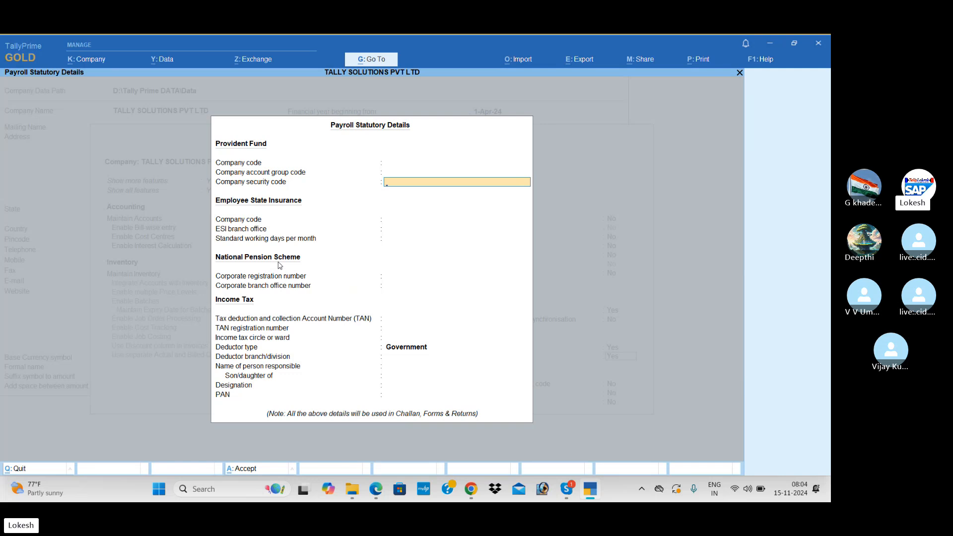
key("Return")
key("Return")
key("Return")
key("Return")
key("Return")
key("Return")
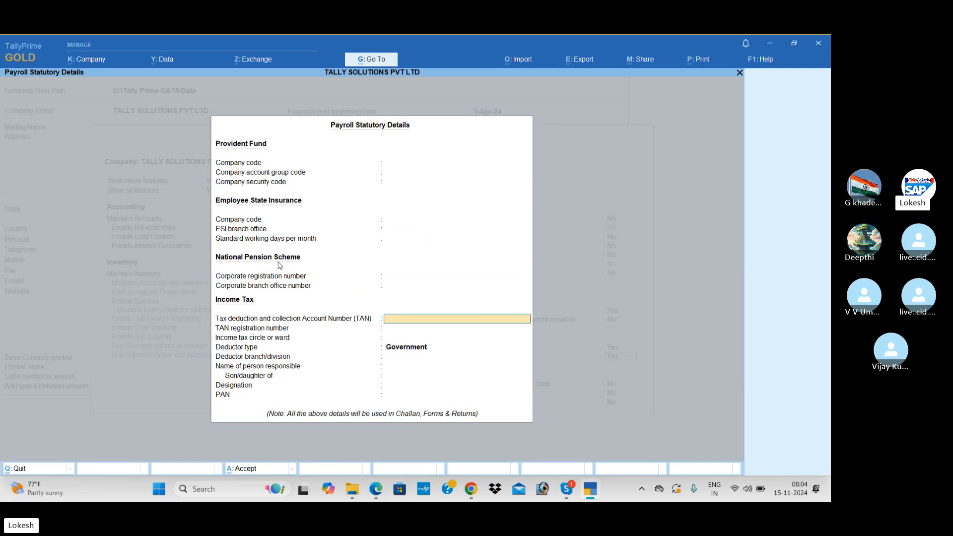
key("Return")
key("Return")
key("Return")
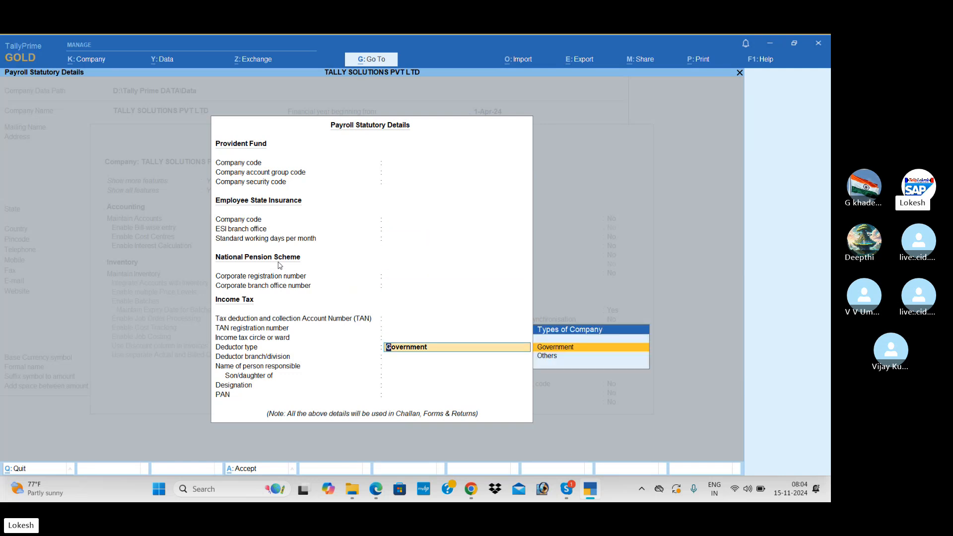
key("Down")
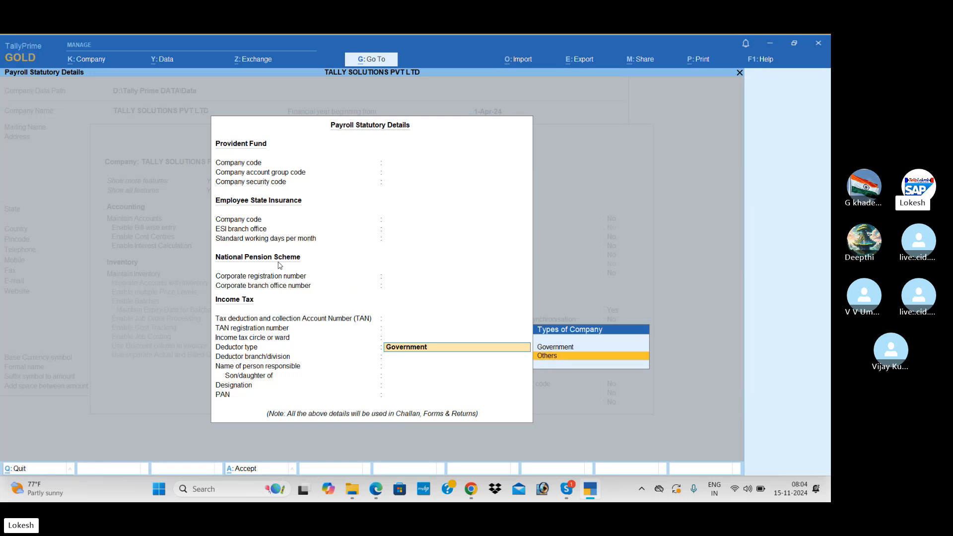
key("Return")
key("ctrl+a")
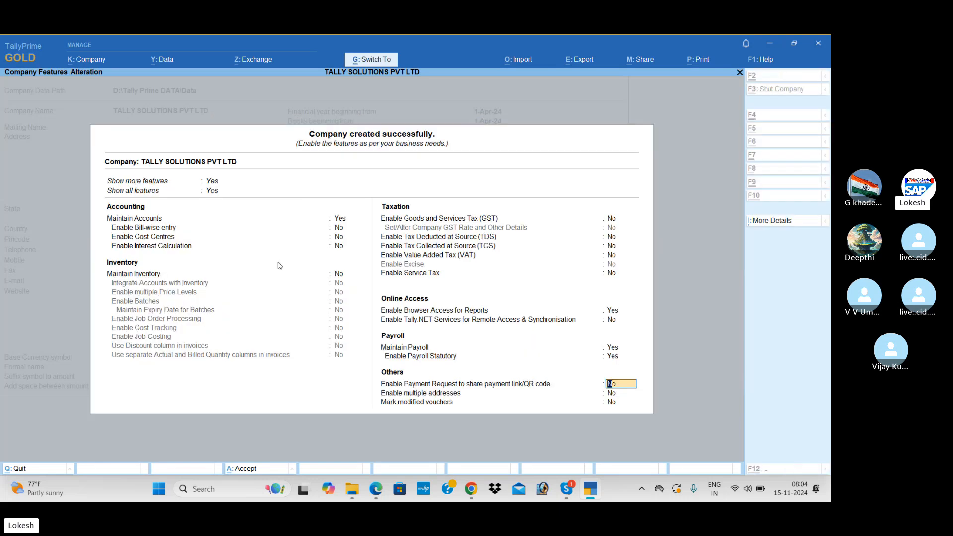
key("ctrl+a")
Step: Open Employee Group creation under Payroll Masters, glancing at the study PDF
key("Return")
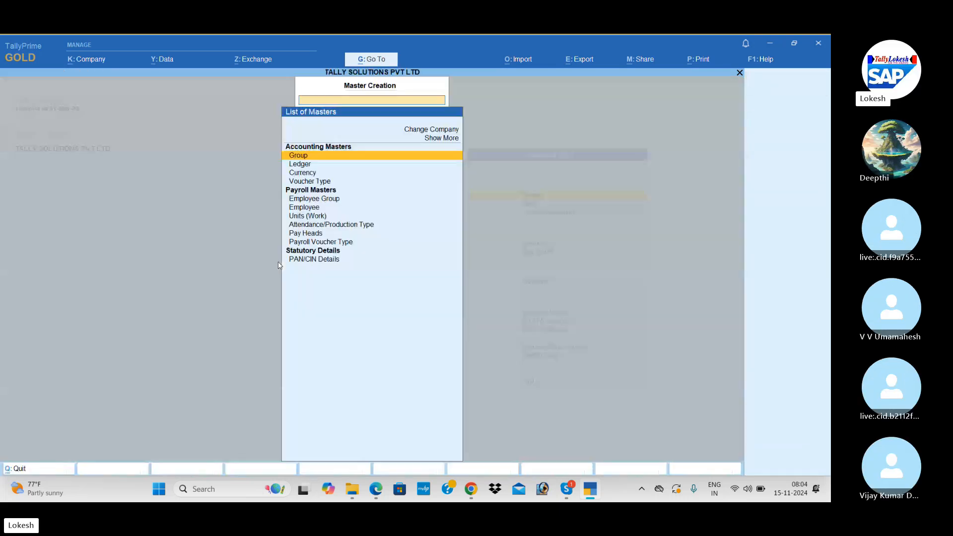
key("Down")
key("Down")
key("Down")
key("Down")
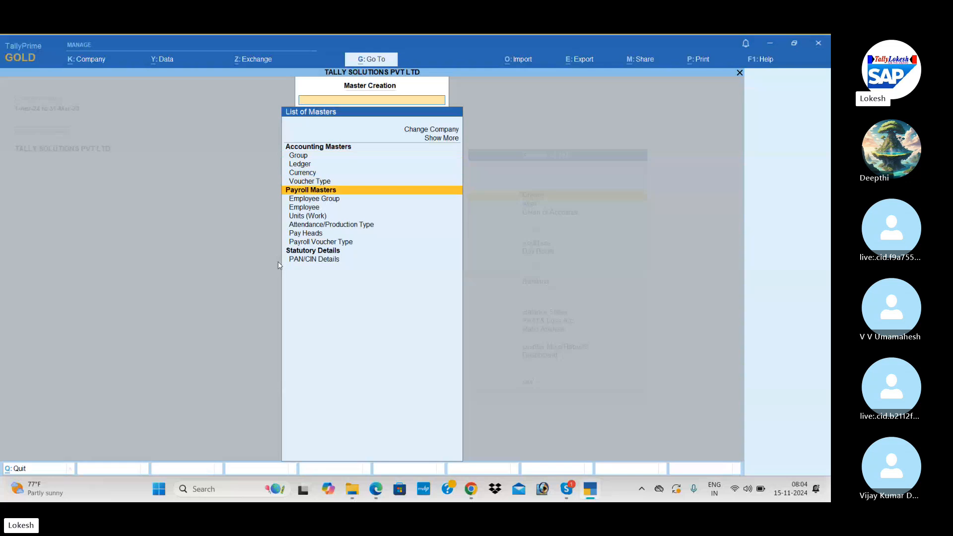
key("Down")
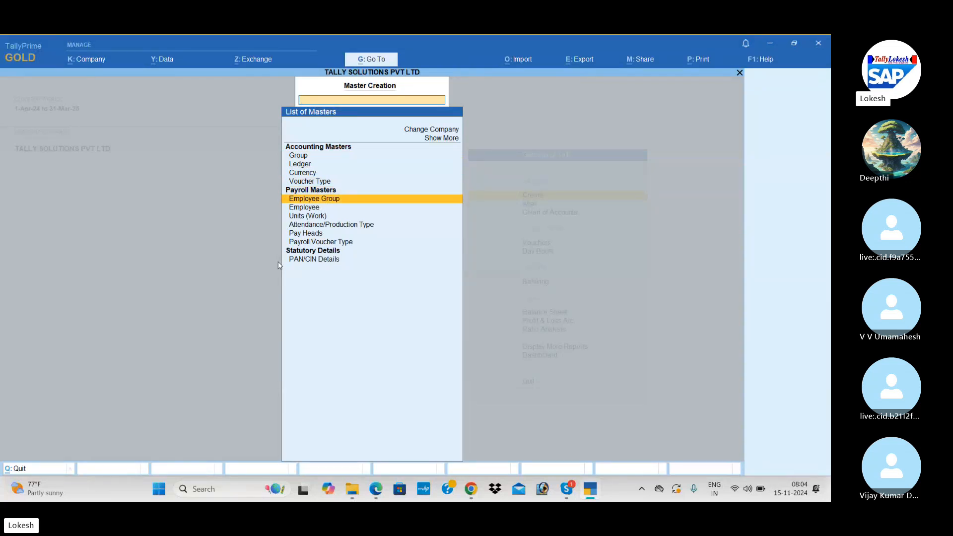
key("Return")
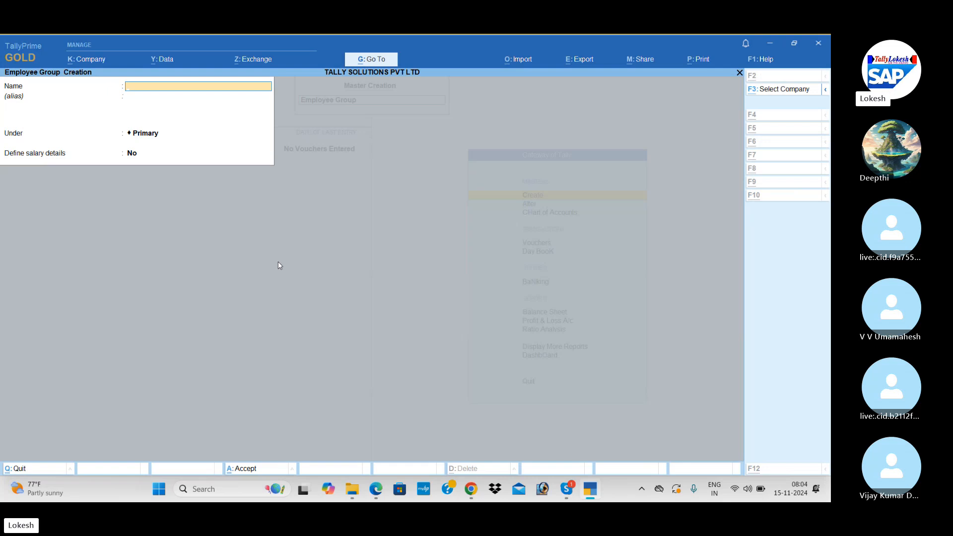
key("alt+Tab")
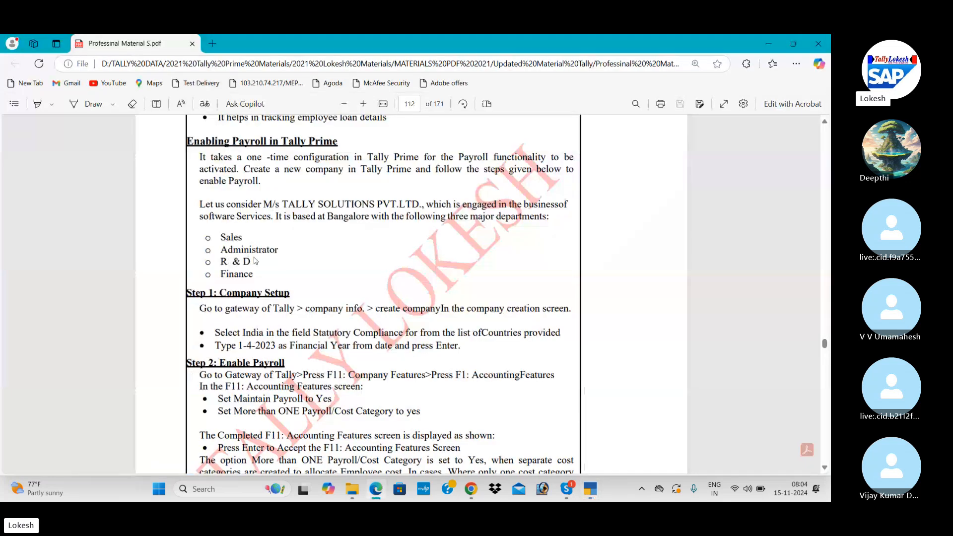
key("alt+Tab")
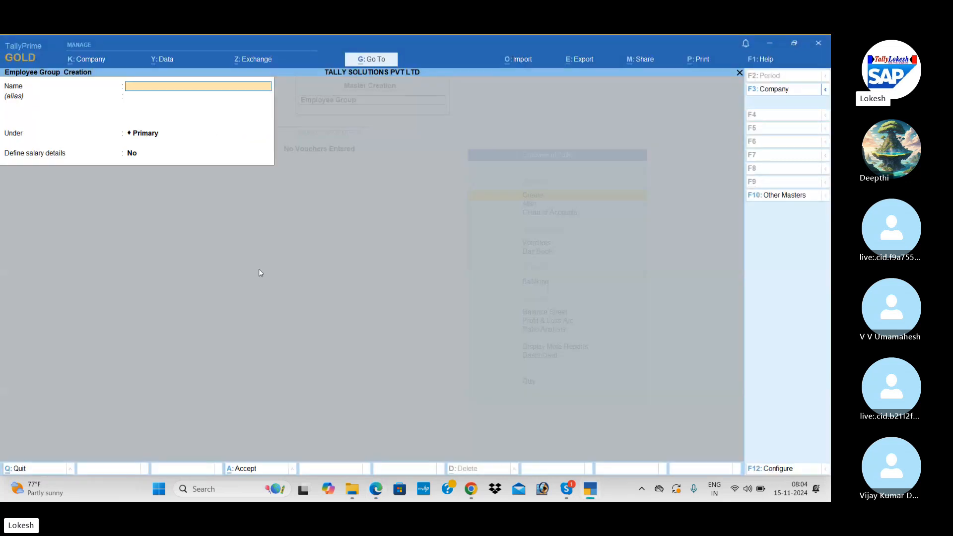
Step: Create the employee groups Sales and Administrator
type("SAL")
key("BackSpace")
key("BackSpace")
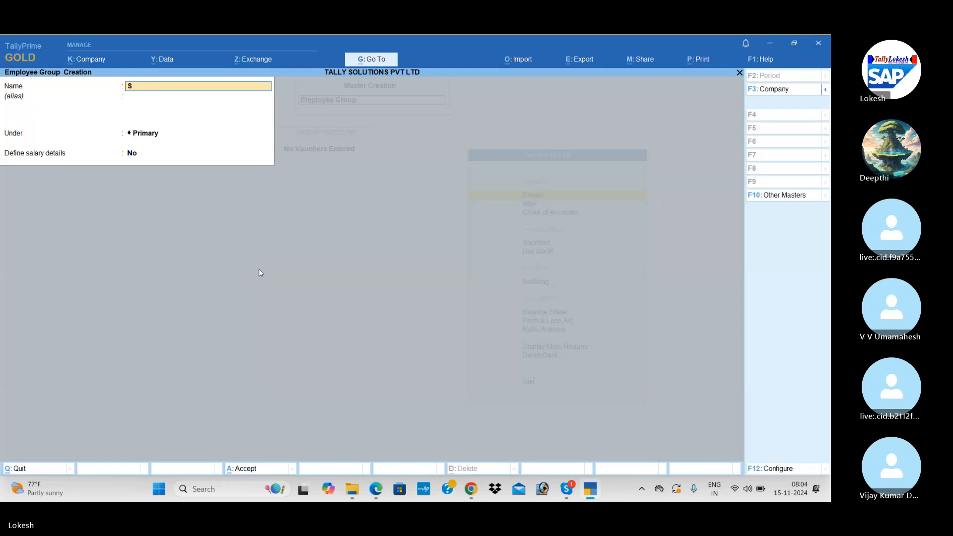
type("ales")
key("Return")
key("Return")
key("Return")
key("Return")
key("Return")
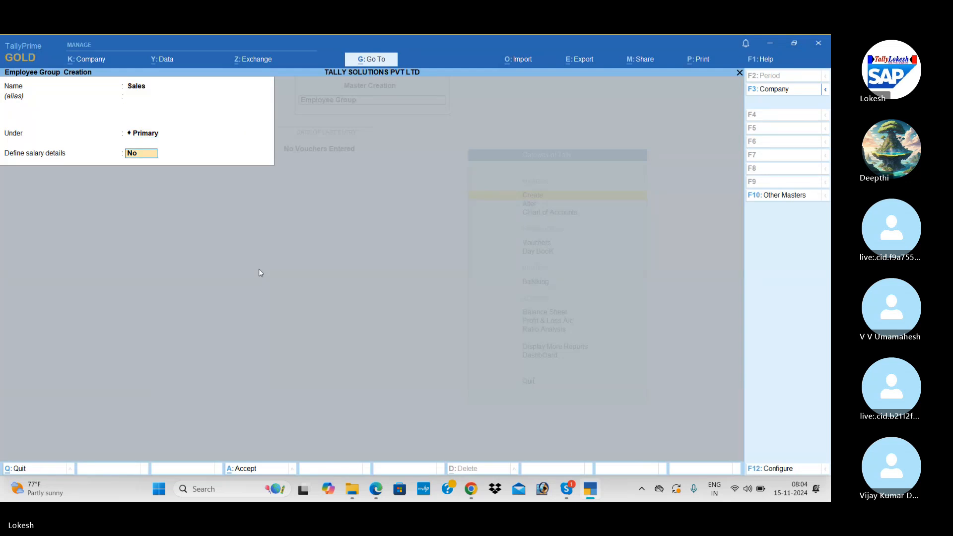
type("Ad")
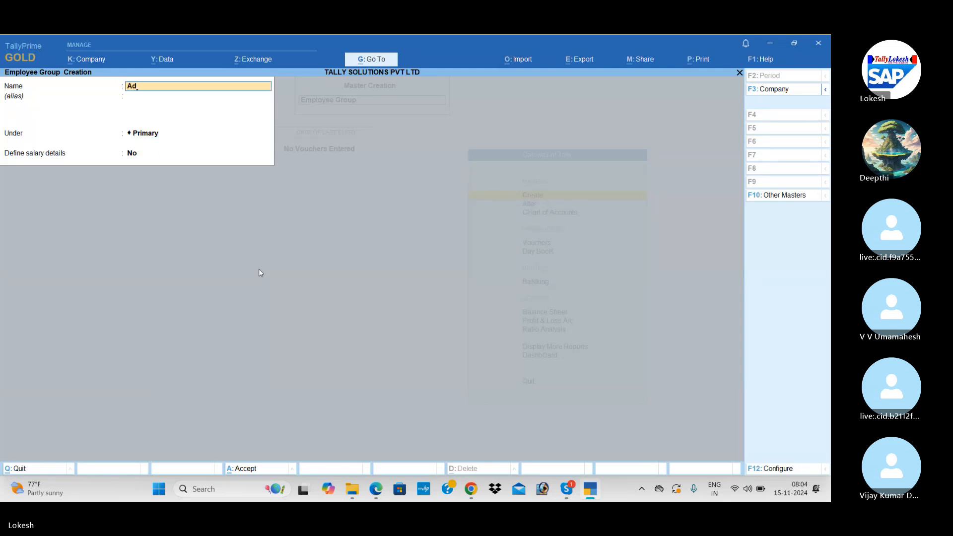
type("ministrat")
key("Return")
key("Return")
key("Return")
key("Return")
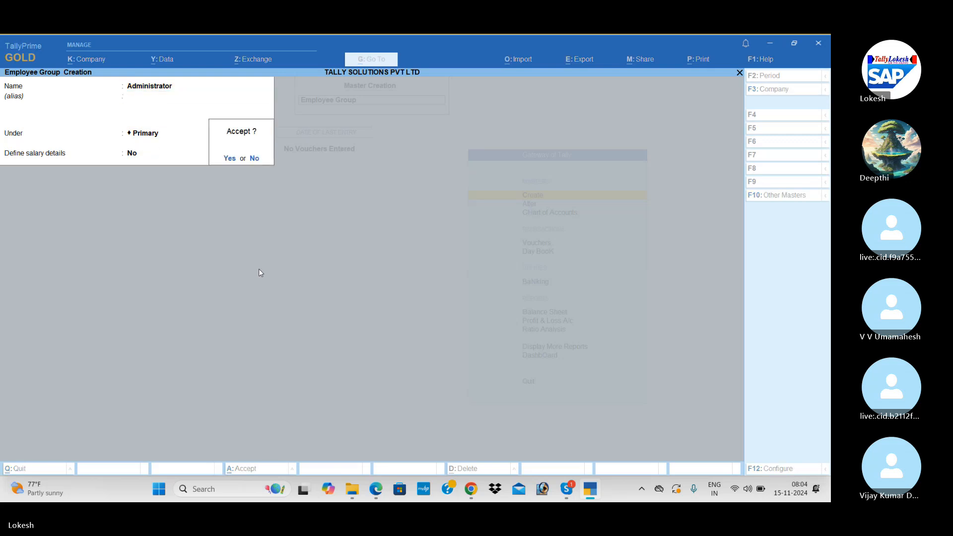
key("Return")
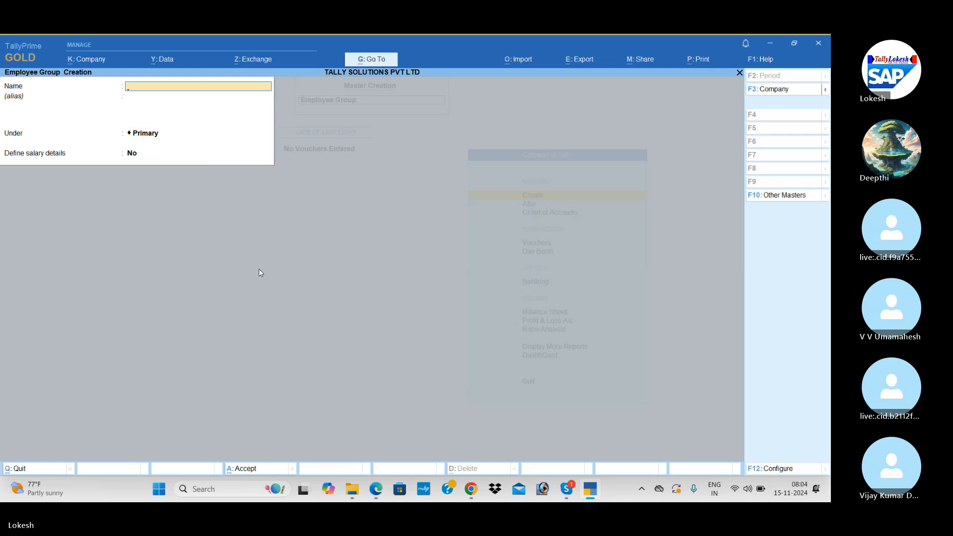
Step: Add a FINANACE employee group in place of R & d, then quit group creation
type("R")
key("BackSpace")
key("BackSpace")
key("BackSpace")
key("BackSpace")
key("BackSpace")
type("FINANACE")
key("Return")
key("Return")
key("Return")
key("Return")
key("Return")
key("Escape")
key("Return")
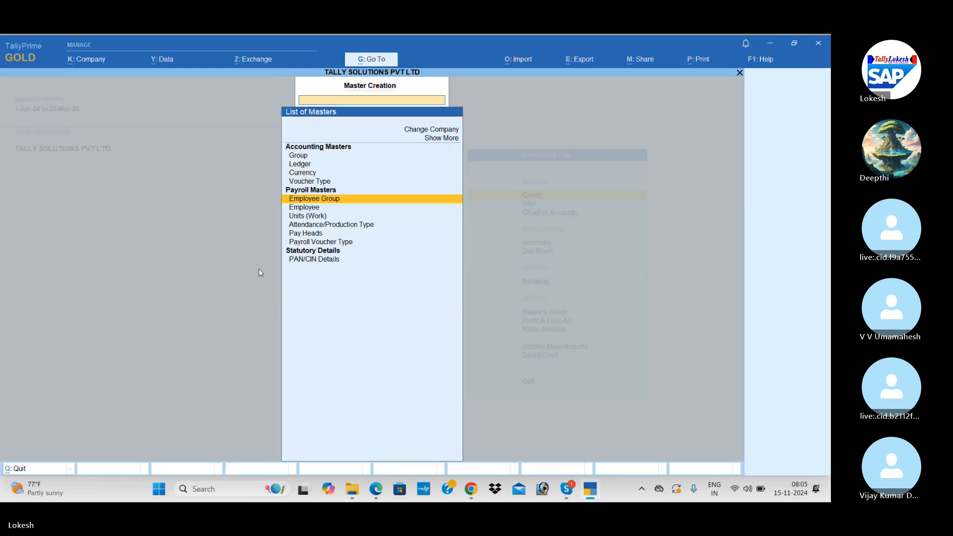
Step: Open Employee creation and set the F12 options for alias, display name, notes and details to No
key("Down")
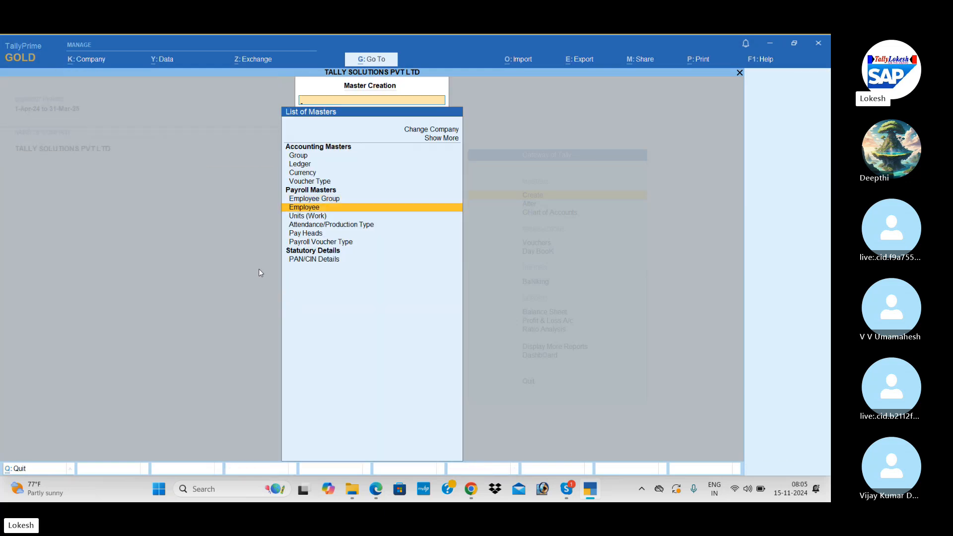
key("Return")
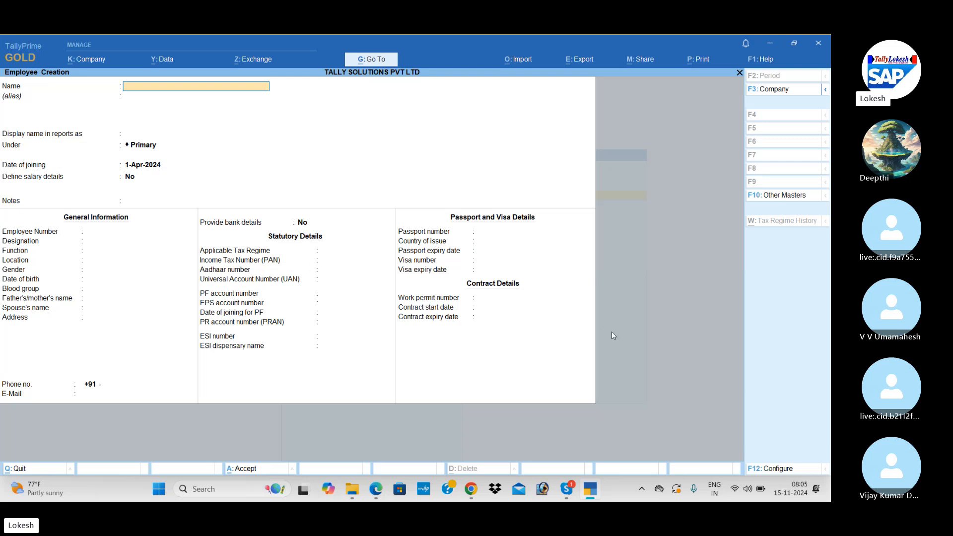
left_click(777, 468)
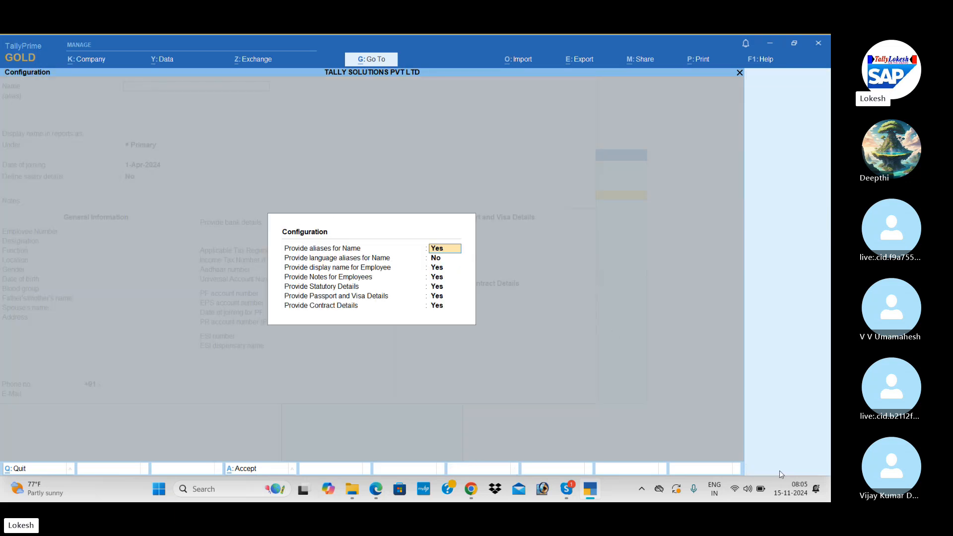
type("n")
key("Return")
key("Return")
type("n")
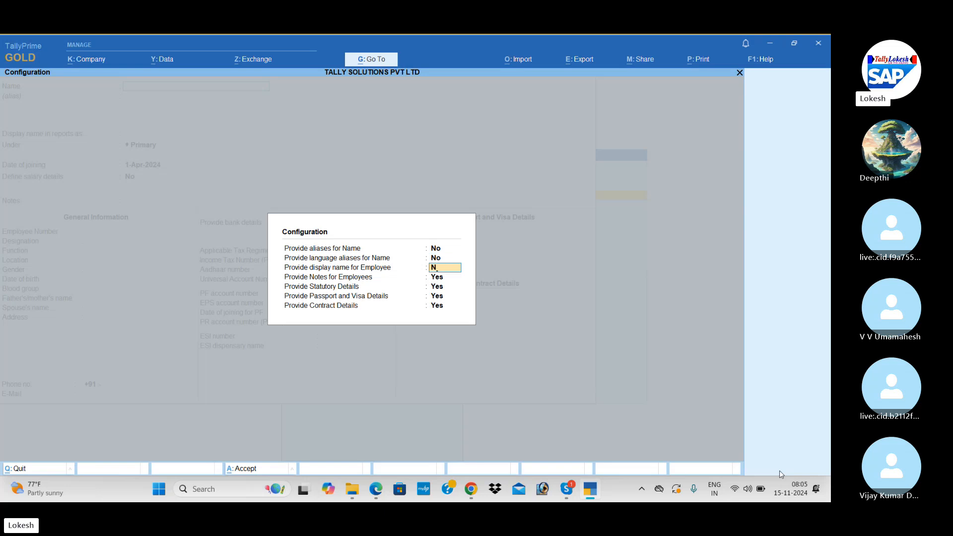
key("Return")
type("n")
key("Return")
type("n")
key("Return")
type("n")
key("Return")
type("n")
key("Return")
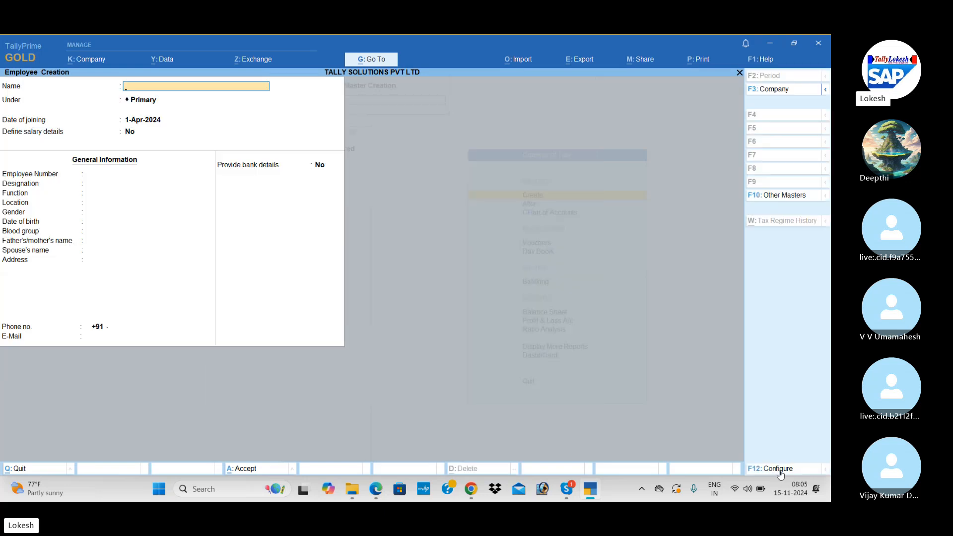
Step: Switch aliases, display name, notes and passport/visa details back to Yes in F12 settings
left_click(777, 469)
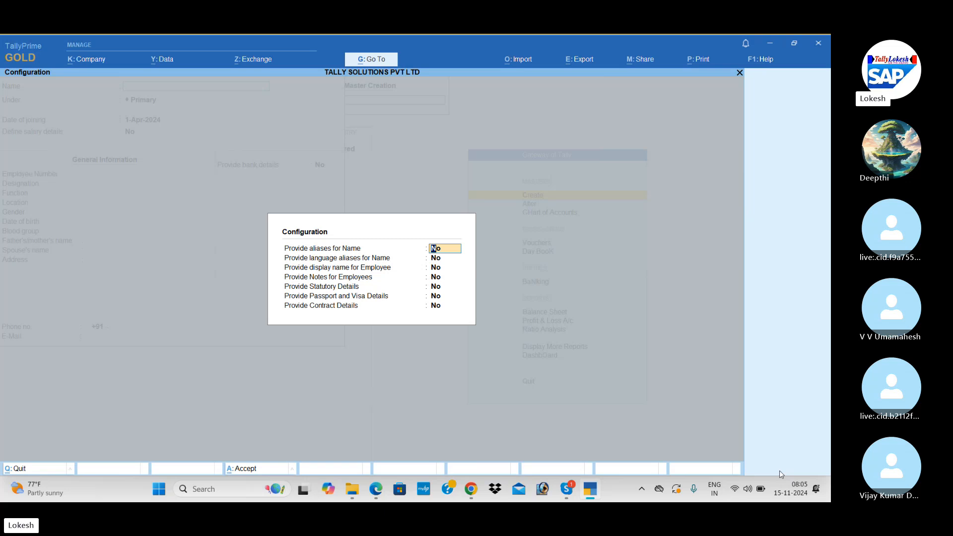
type("y")
key("Return")
key("Return")
type("y")
key("Return")
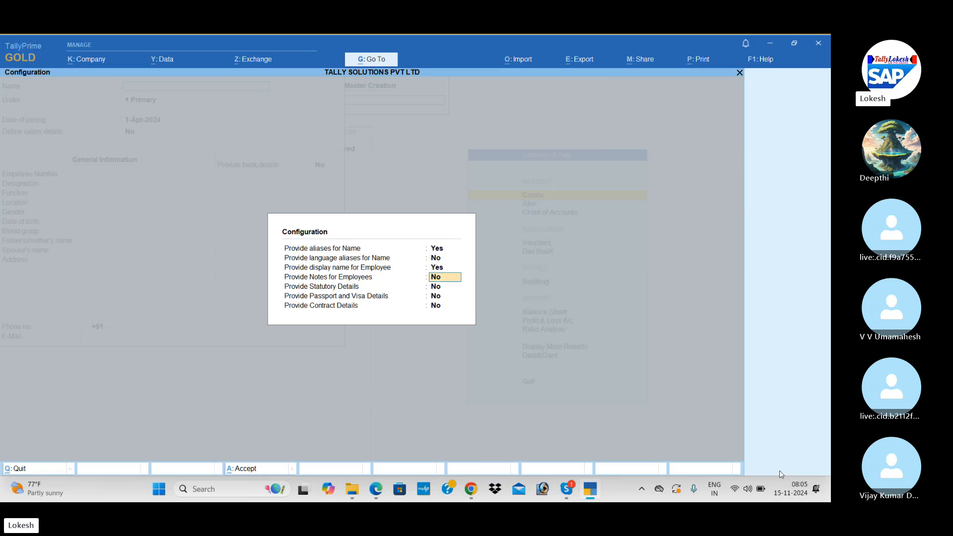
type("y")
key("Return")
type("yy")
key("Return")
type("y")
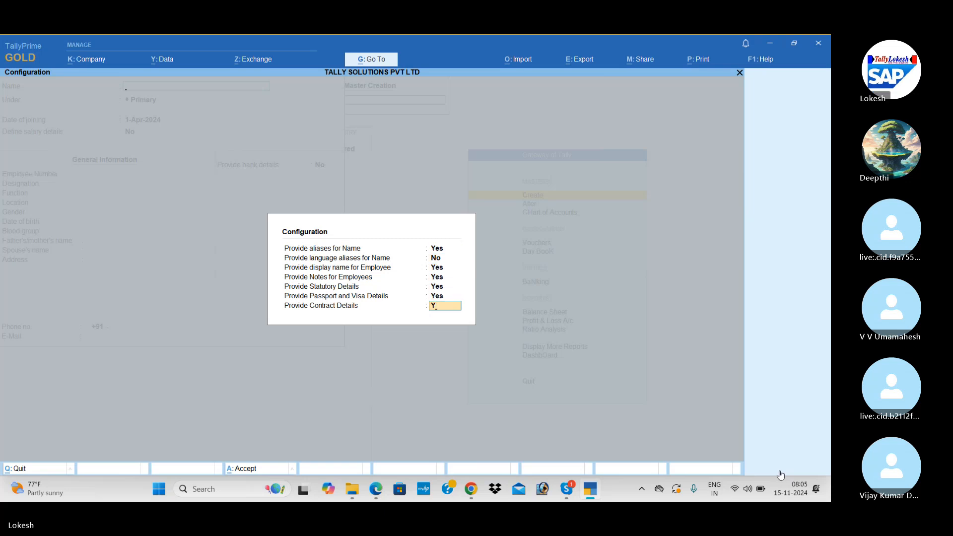
key("Return")
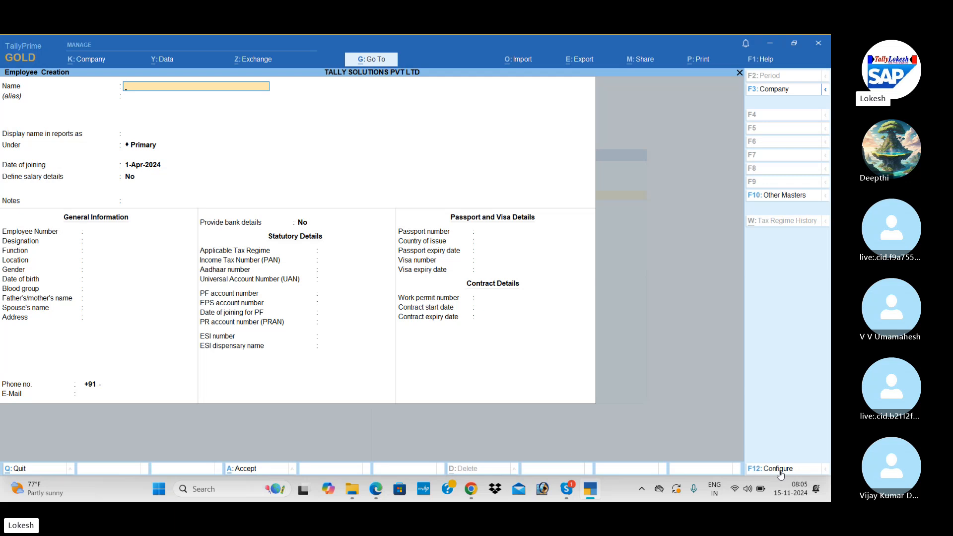
Step: Scroll the payroll PDF from page 112 to the sample employee screen on page 116
key("alt")
key("alt+Tab")
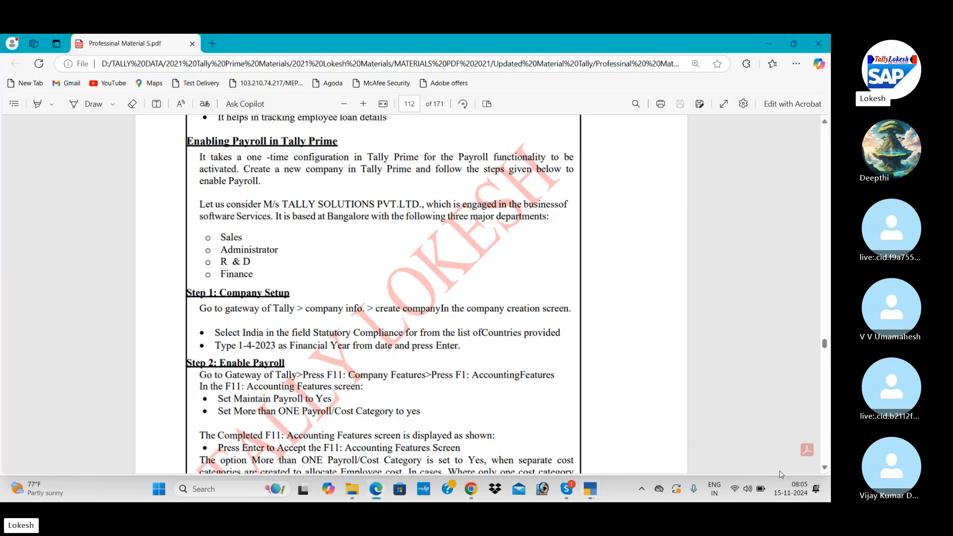
left_click(824, 468)
scroll(826, 470, "down", 15)
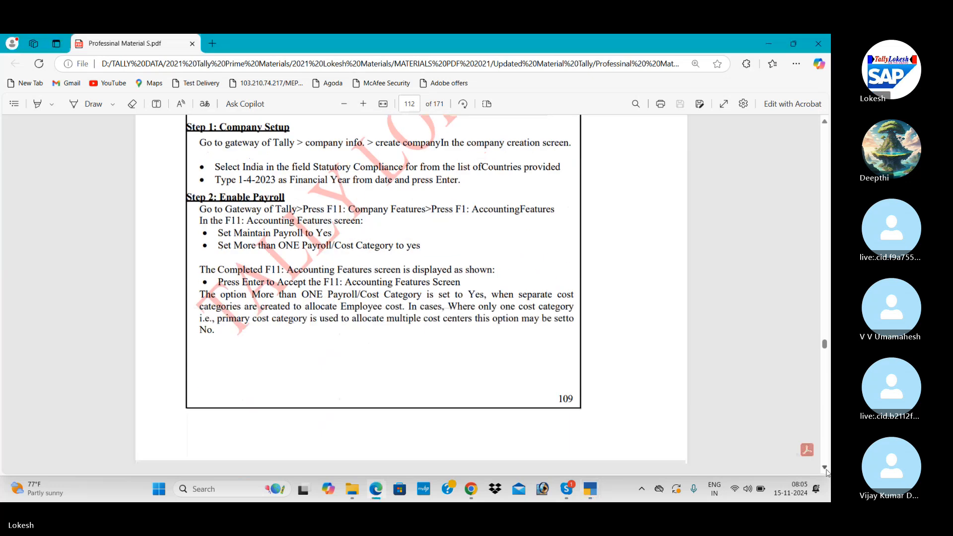
scroll(828, 473, "down", 12)
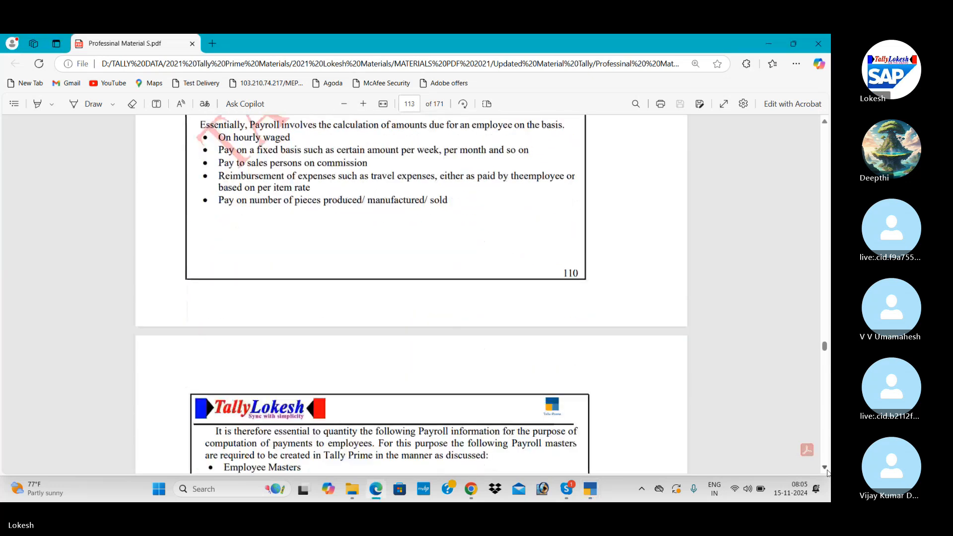
scroll(827, 472, "down", 15)
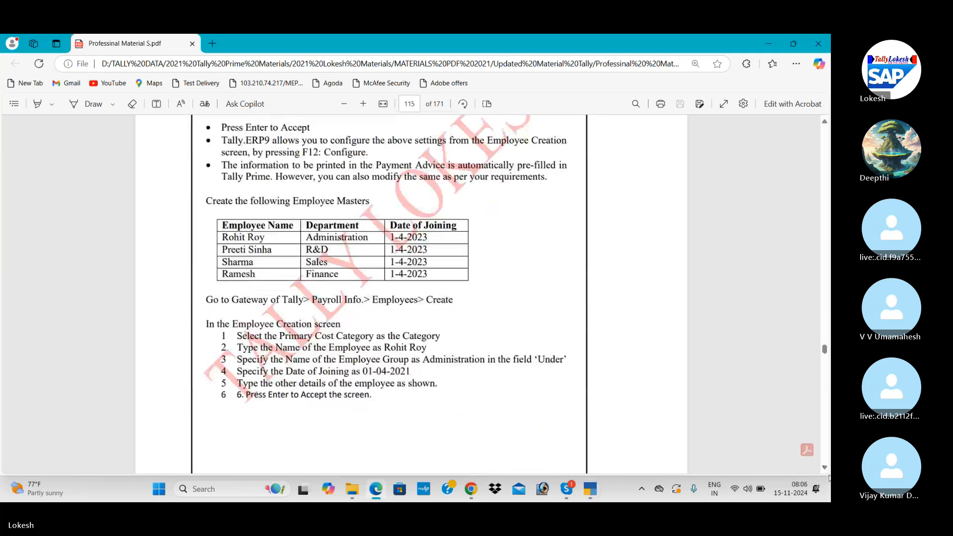
scroll(825, 470, "down", 2)
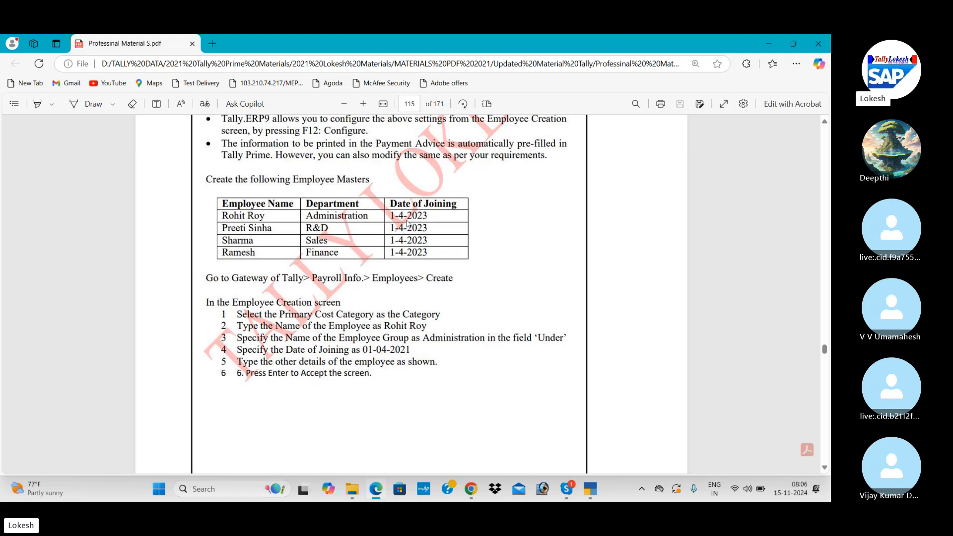
scroll(820, 461, "down", 10)
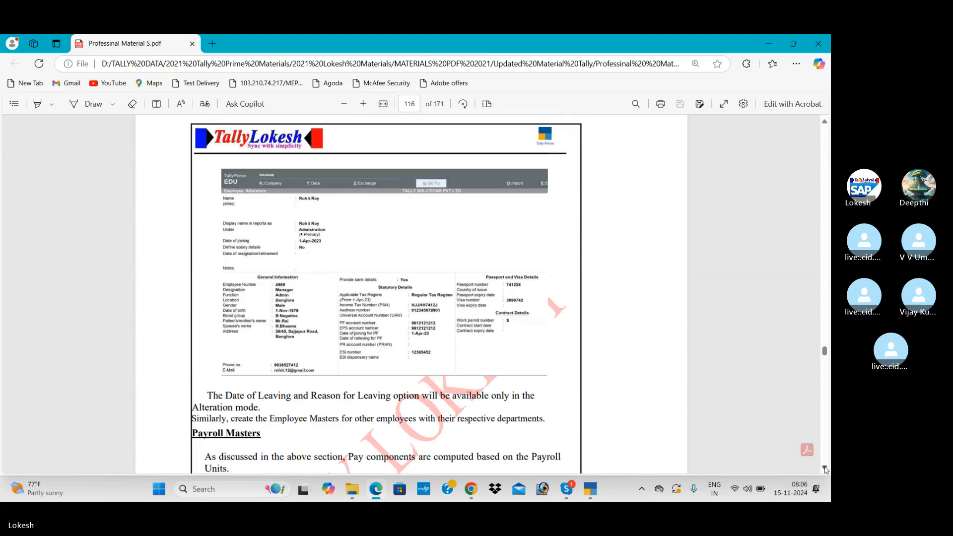
key("alt+Tab")
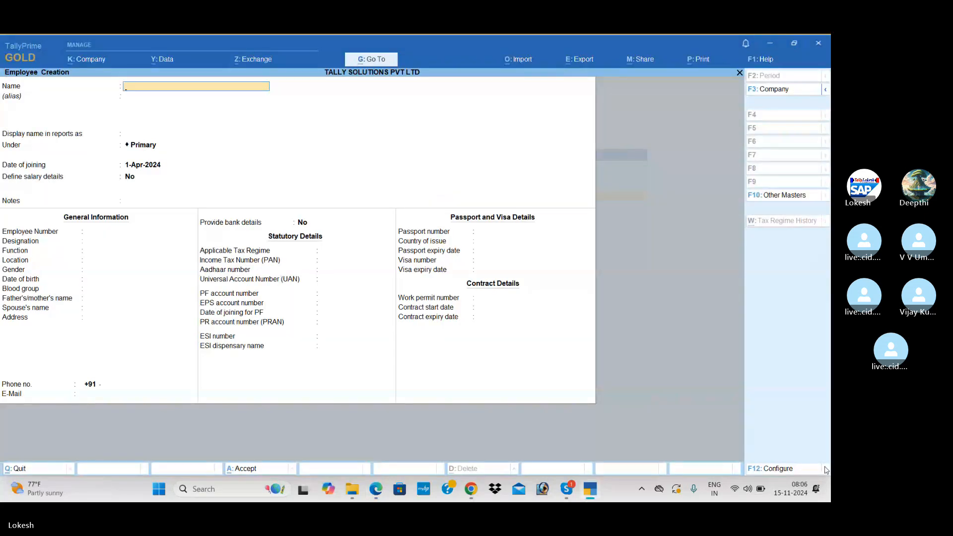
Step: Enter the employee's name and place the employee under the Administrator group
type("RP")
key("BackSpace")
type("OHIT")
key("BackSpace")
key("BackSpace")
key("BackSpace")
key("BackSpace")
key("Return")
key("Return")
key("Return")
type("ad")
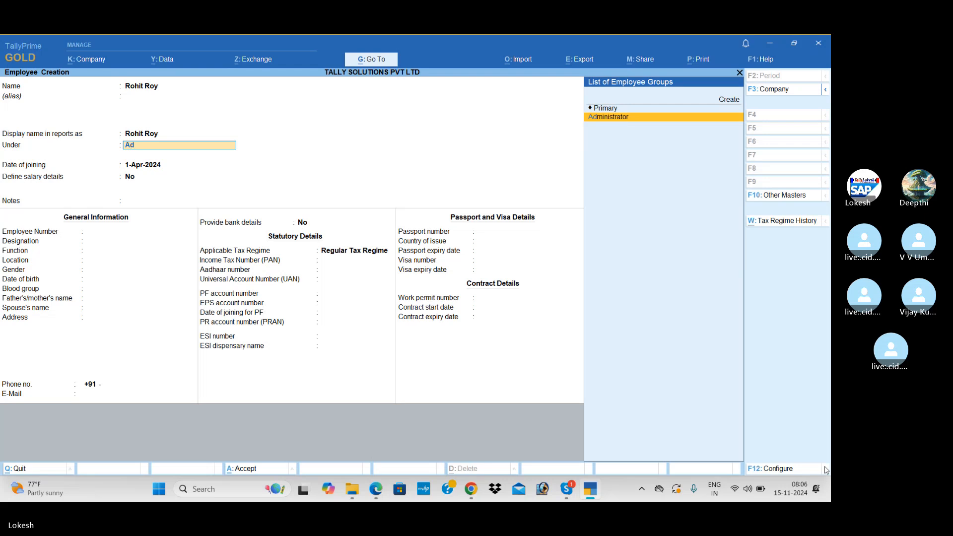
key("Return")
key("Return")
key("Return")
key("Return")
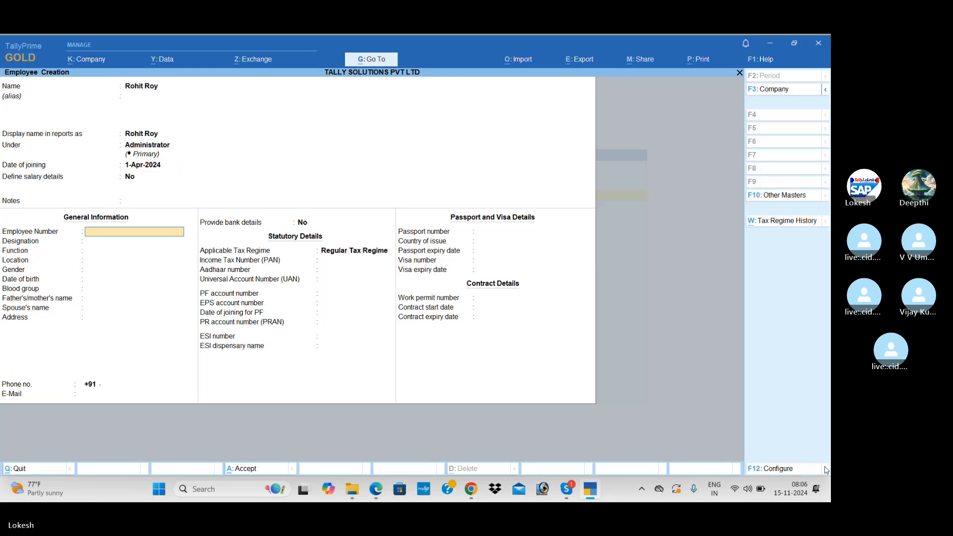
key("alt+Tab")
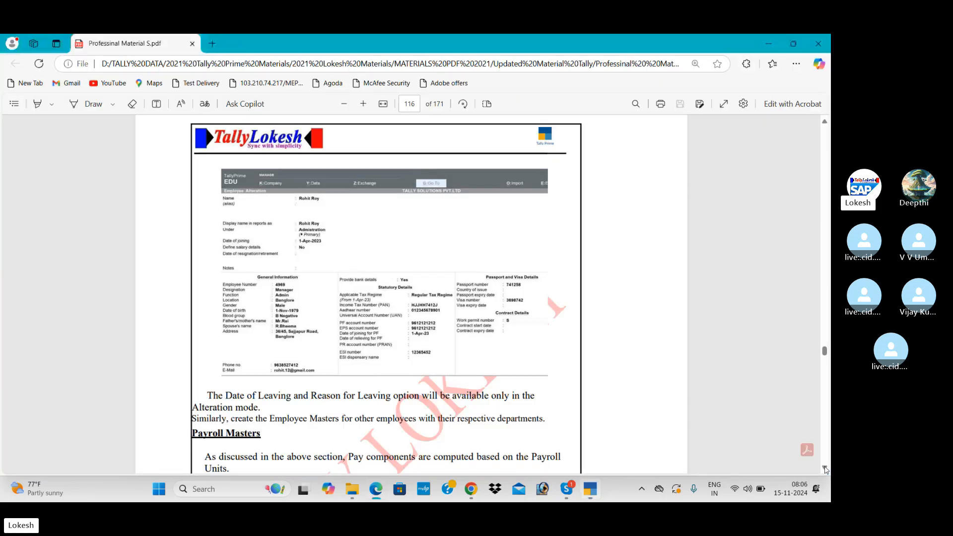
Step: Enter employee number 4969, designation Manager and function Admin
key("alt+Tab")
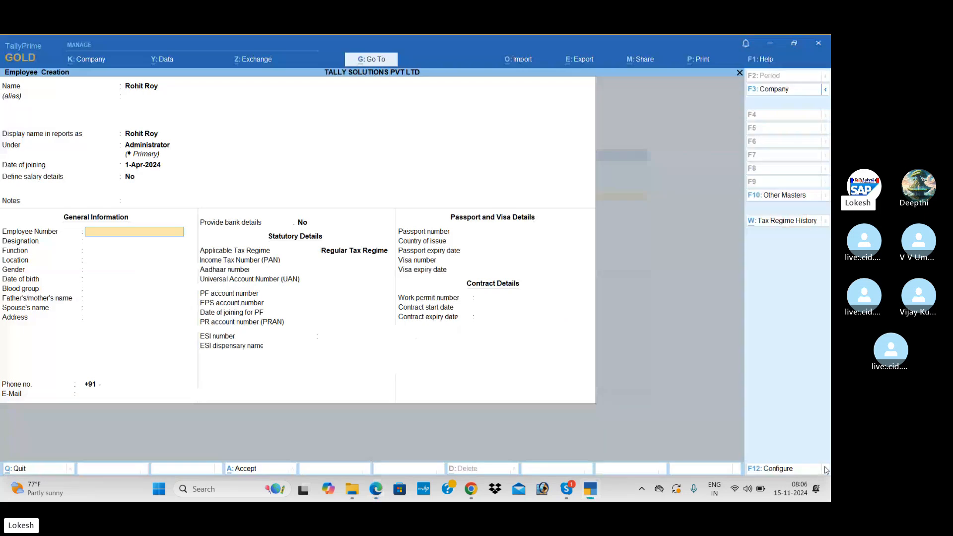
type("4969")
key("Return")
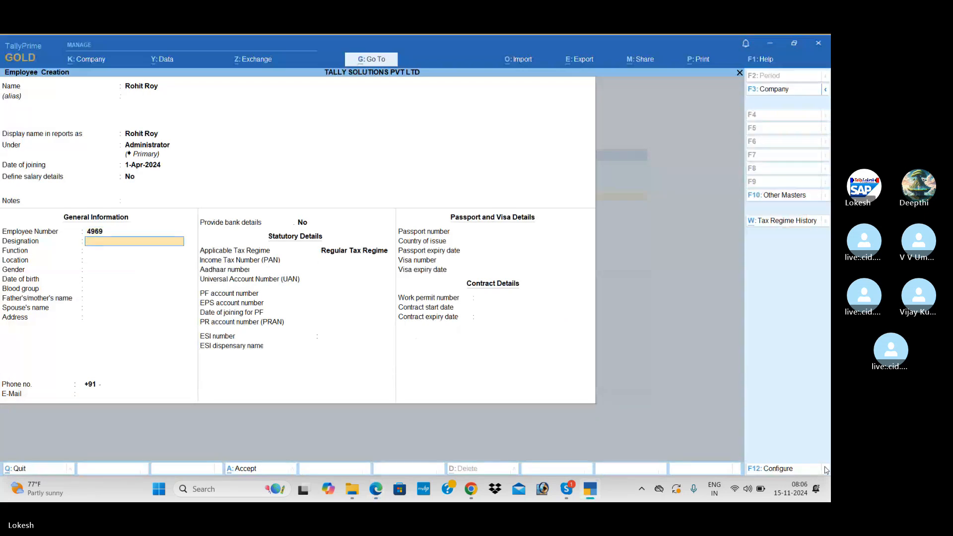
key("alt+Tab")
key("alt+Tab")
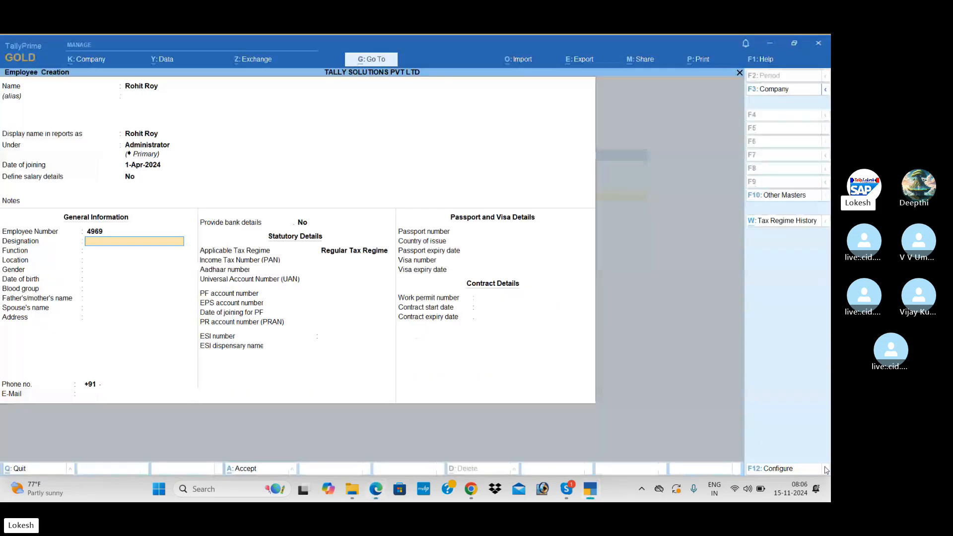
type("Manager")
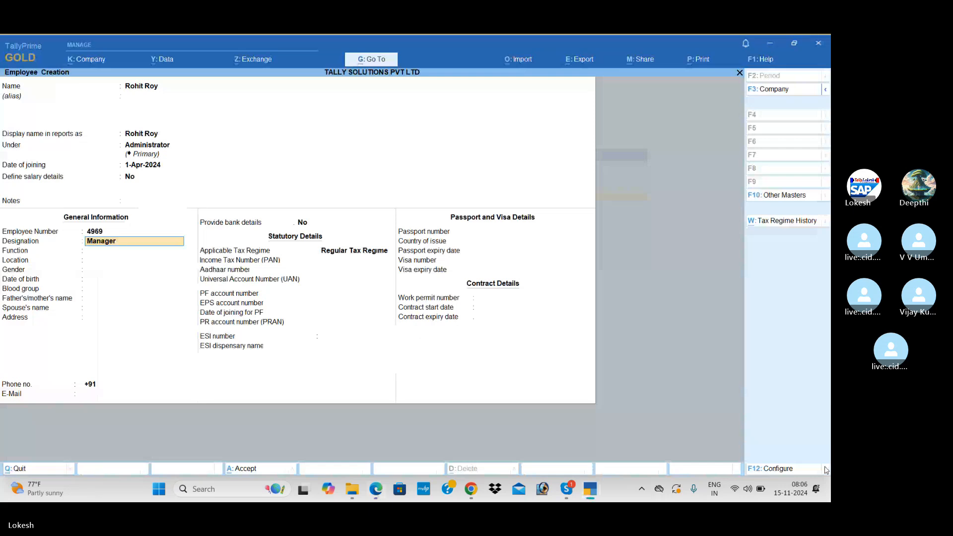
key("Return")
key("alt+Tab")
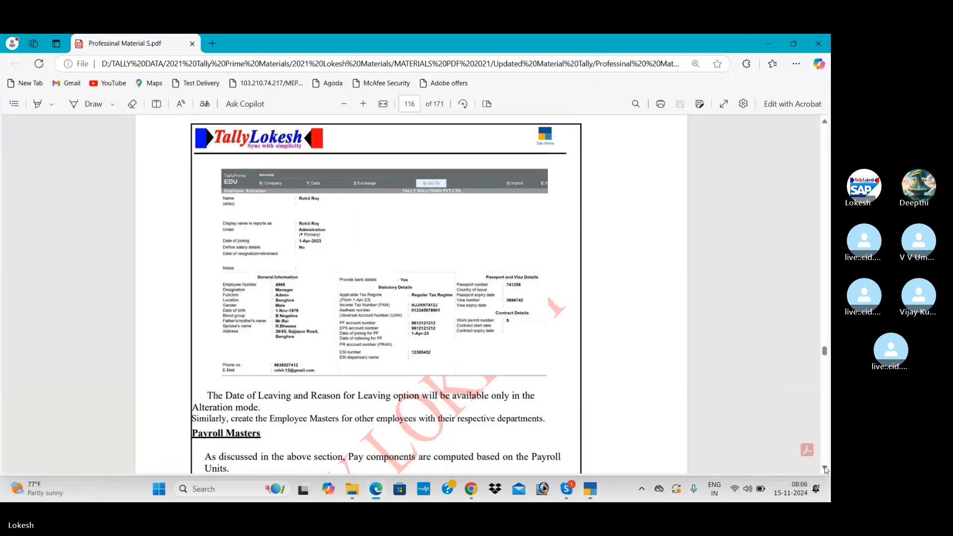
key("alt+Tab")
type("Admin")
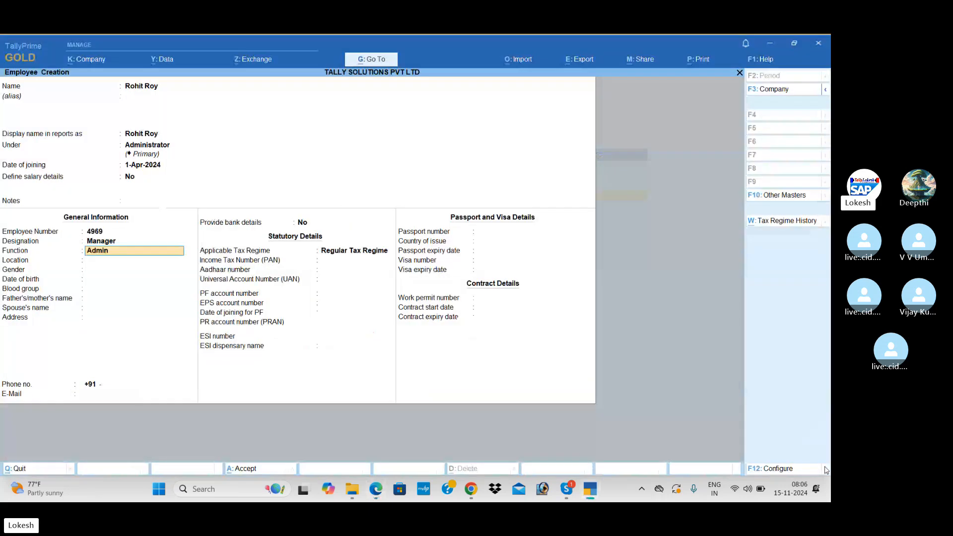
key("Return")
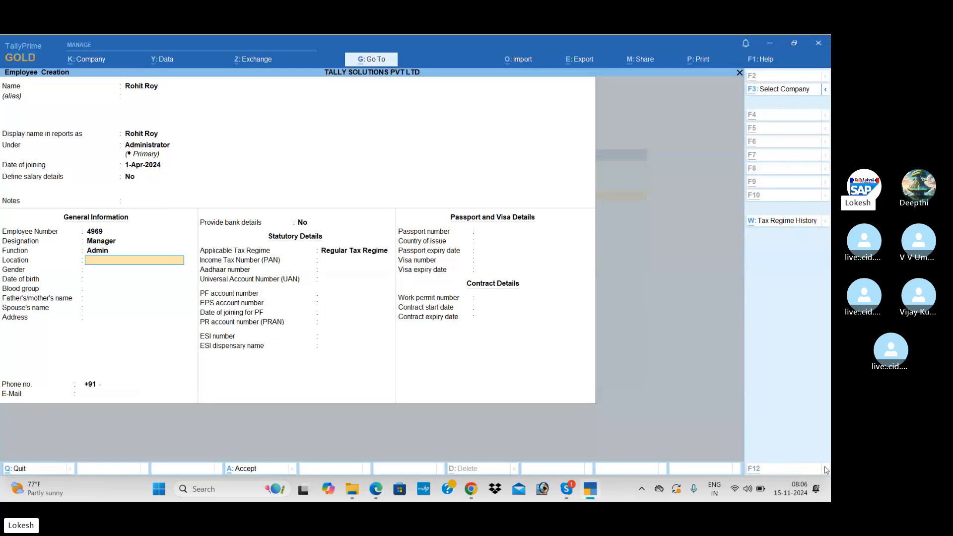
Step: Set location Banglore, gender Male and date of birth 1-Nov-1979
key("alt+Tab")
key("alt+Tab")
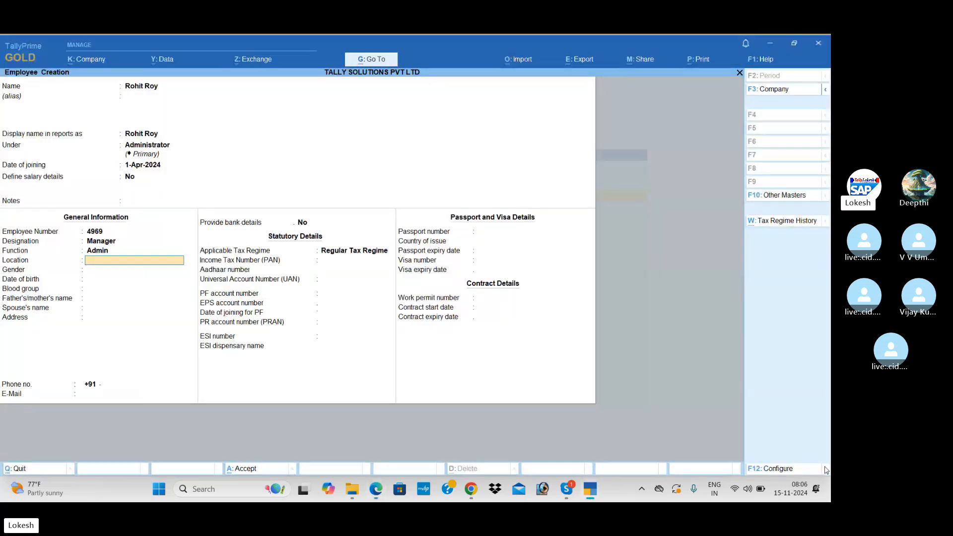
type("Banglore")
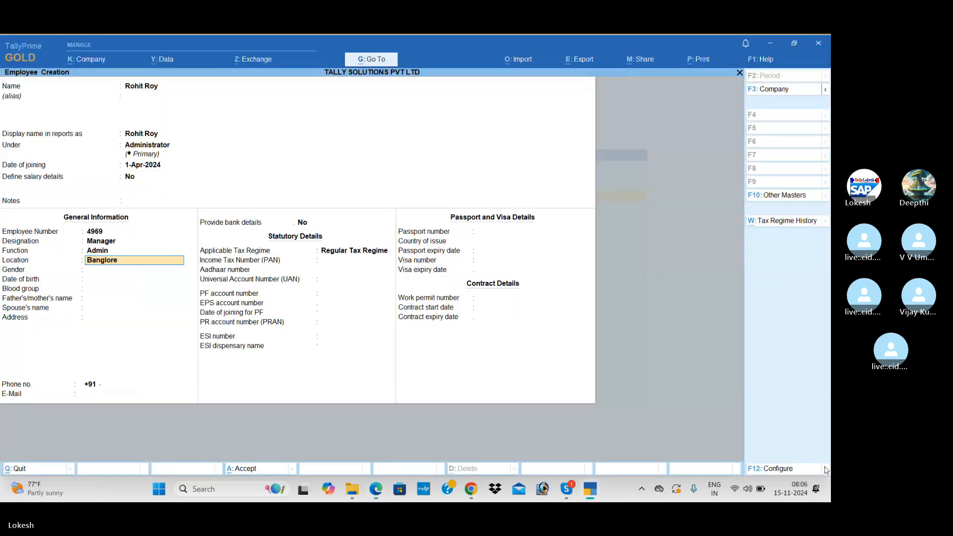
key("Return")
key("Down")
key("Down")
key("Return")
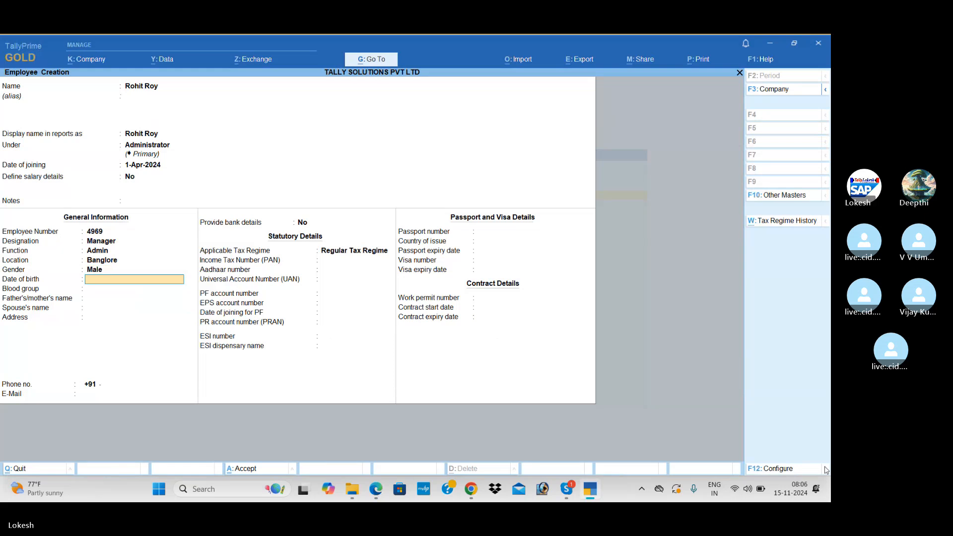
type("1-")
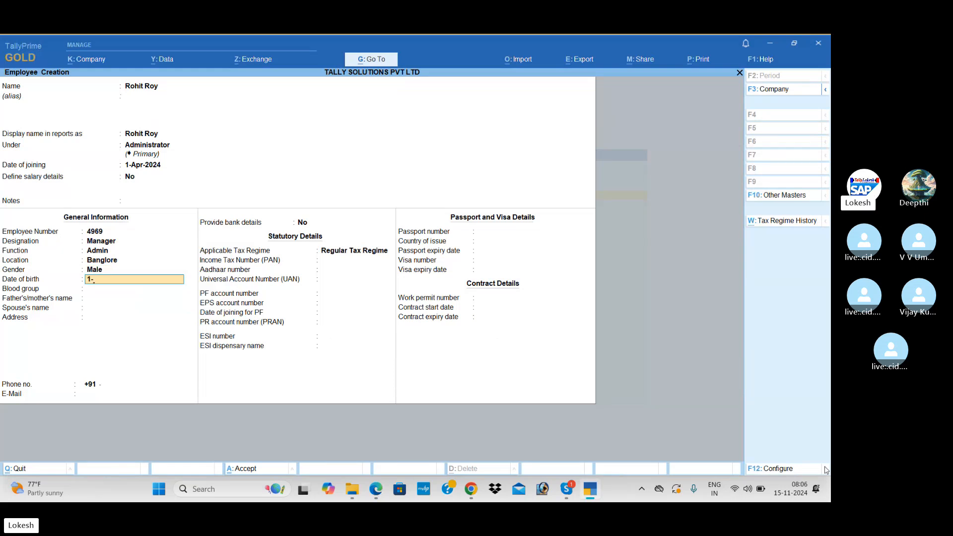
type("nov-1")
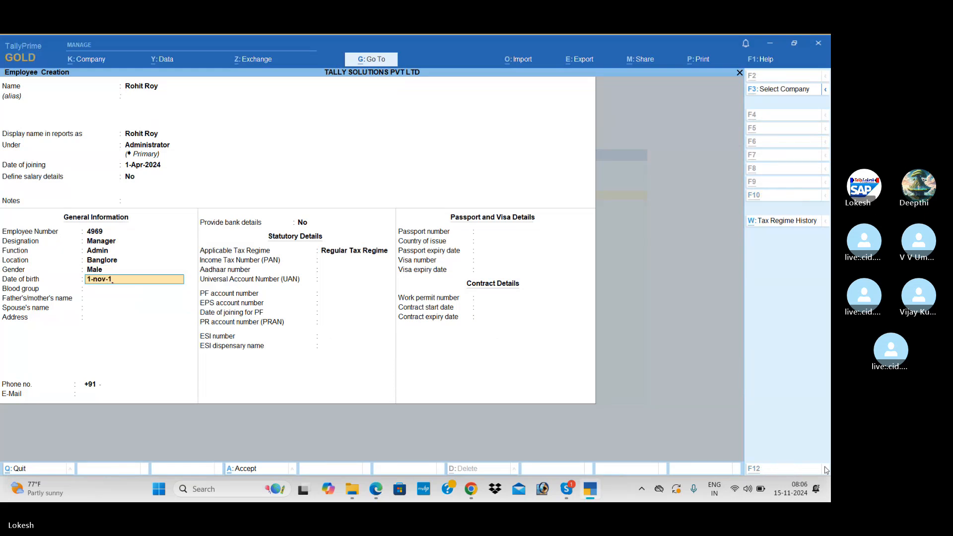
key("alt+Tab")
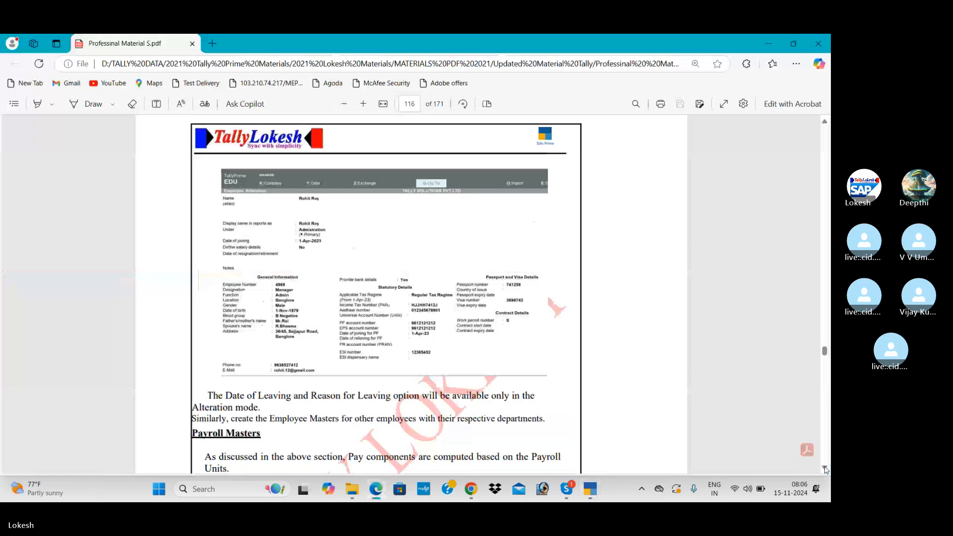
key("alt+Tab")
type("v-19")
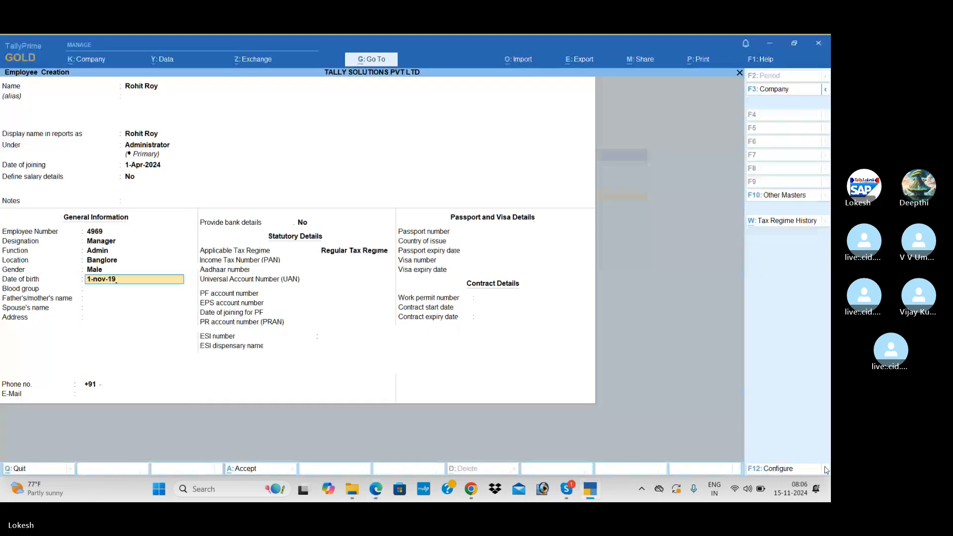
type("79")
key("Return")
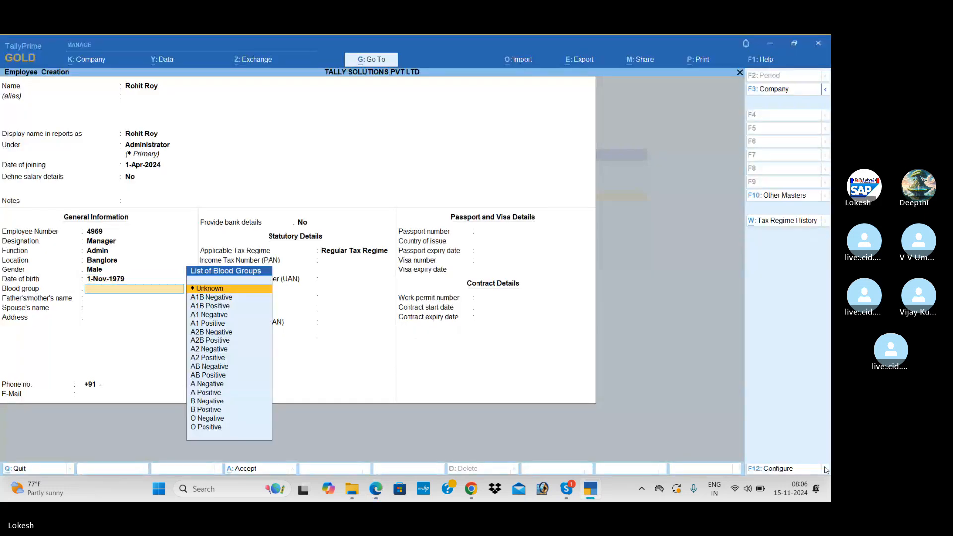
Step: Set blood group B Negative and enter the father's and spouse's names
type("b")
key("Down")
key("Return")
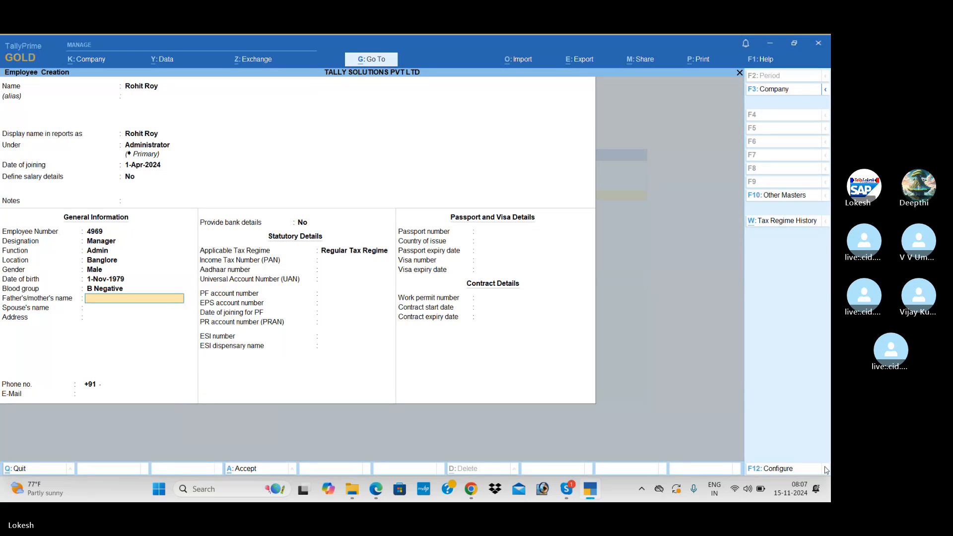
key("alt+Tab")
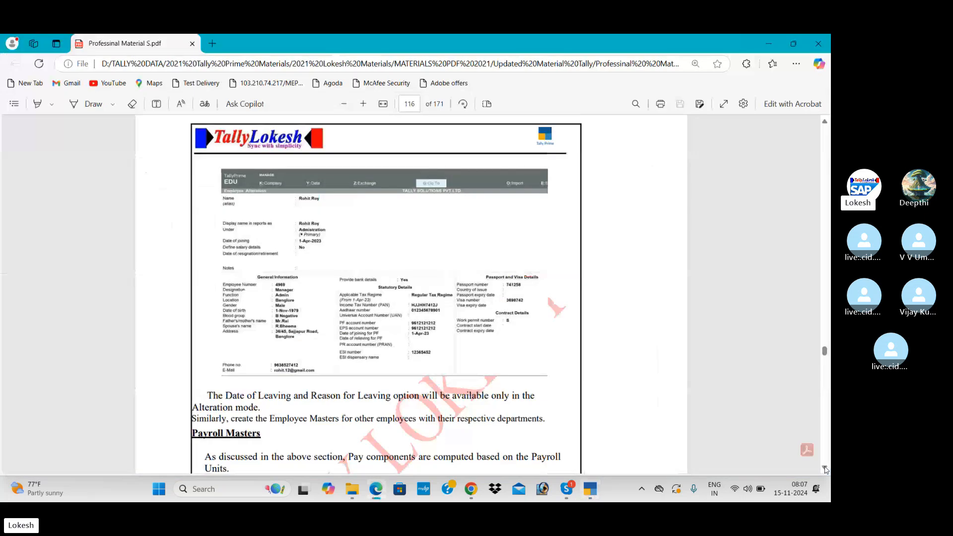
key("alt+Tab")
type("Mr")
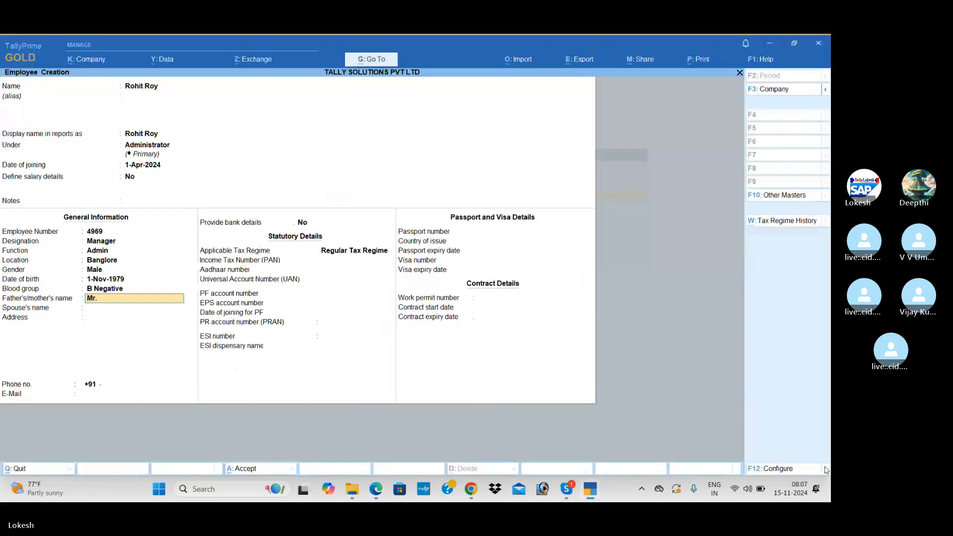
type(".Rai")
key("Return")
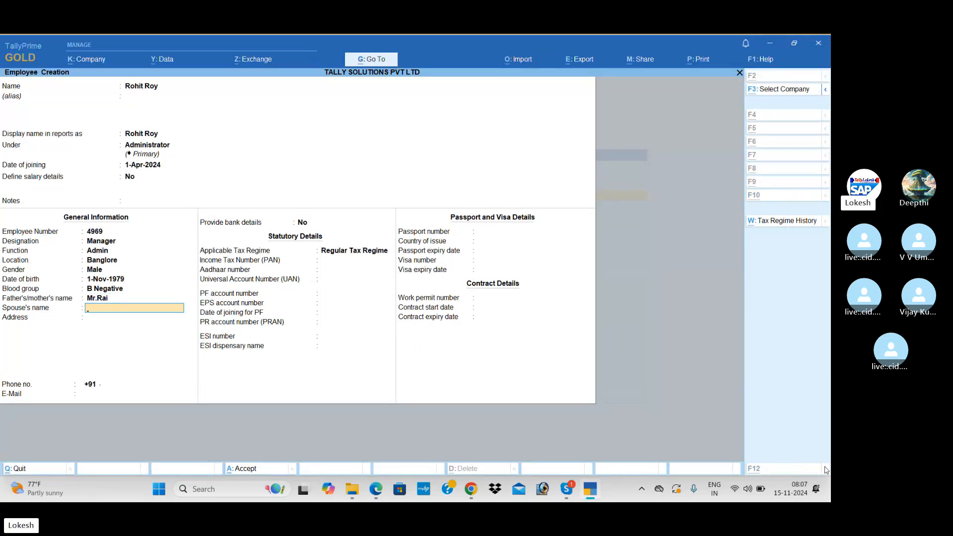
key("alt+Tab")
key("alt+Tab")
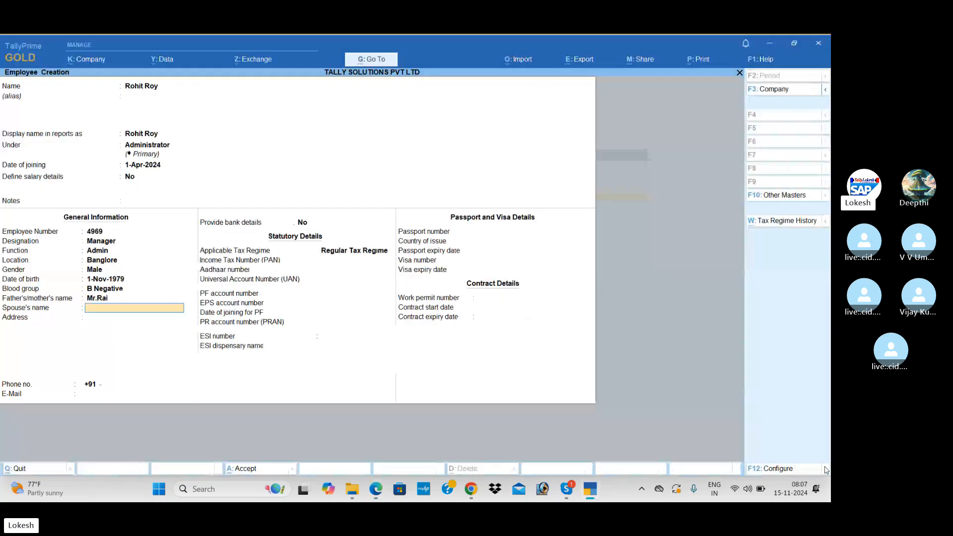
type("R")
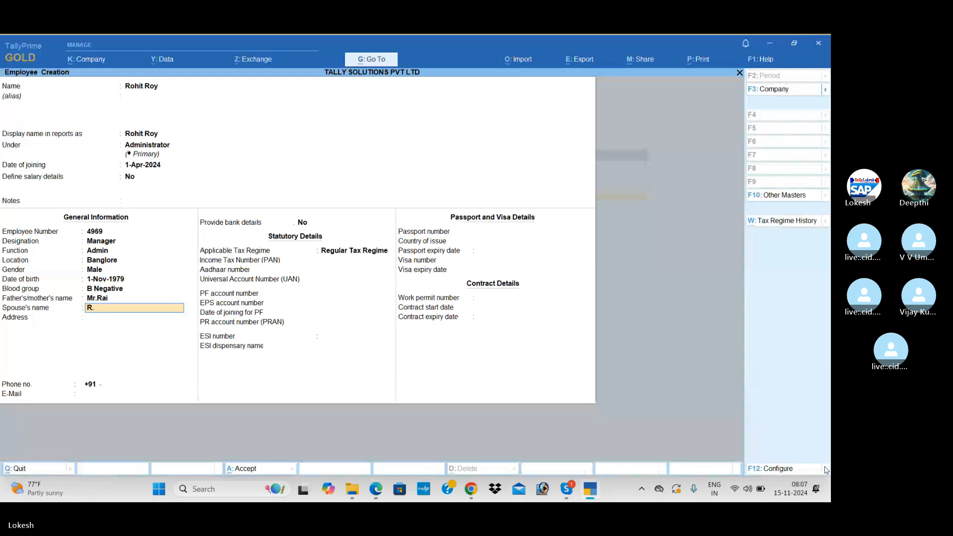
type(".Bheema")
key("Return")
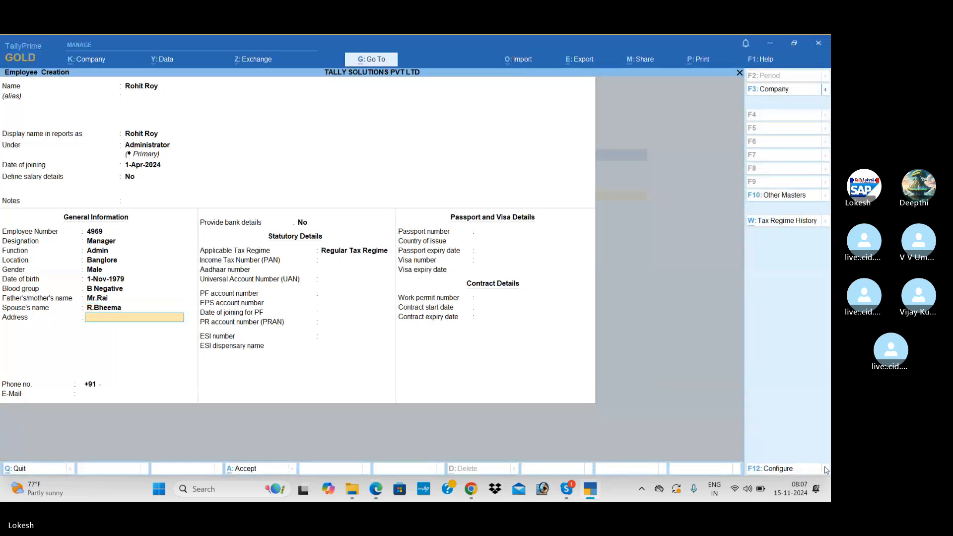
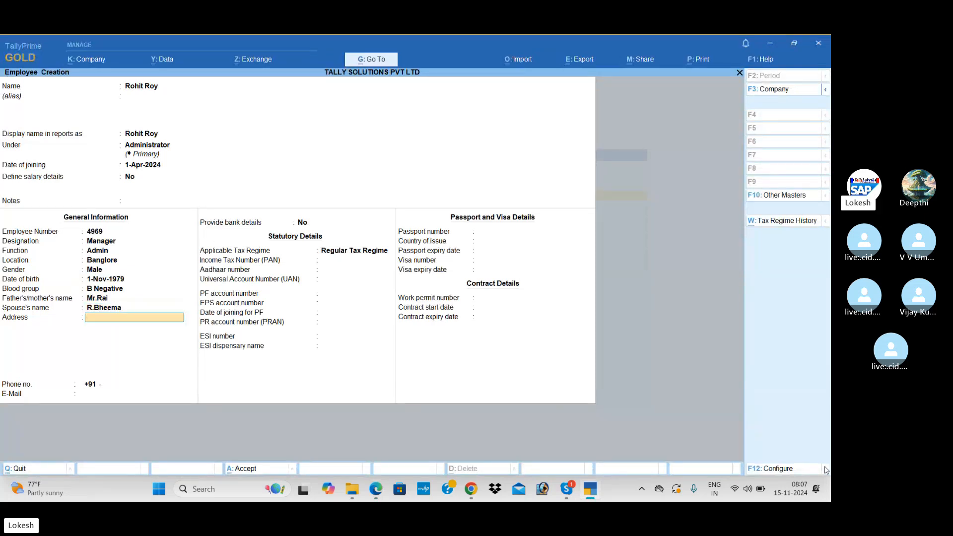
Step: Enter the employee's two-line residential address and phone number
key("alt+Tab")
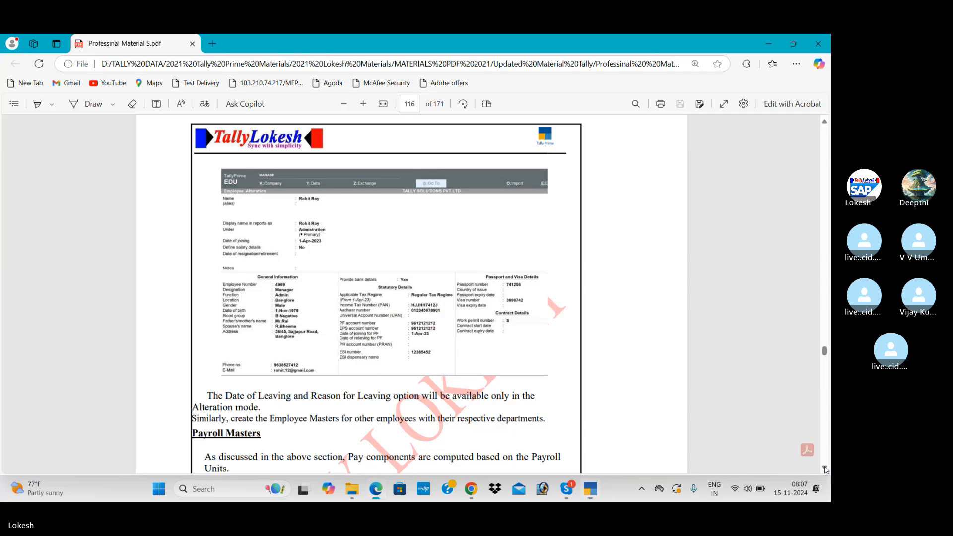
key("alt+Tab")
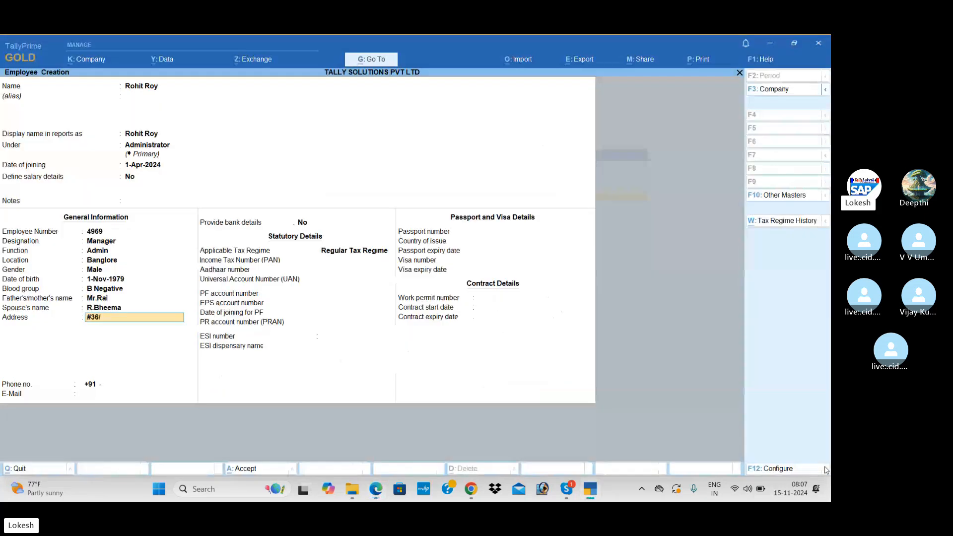
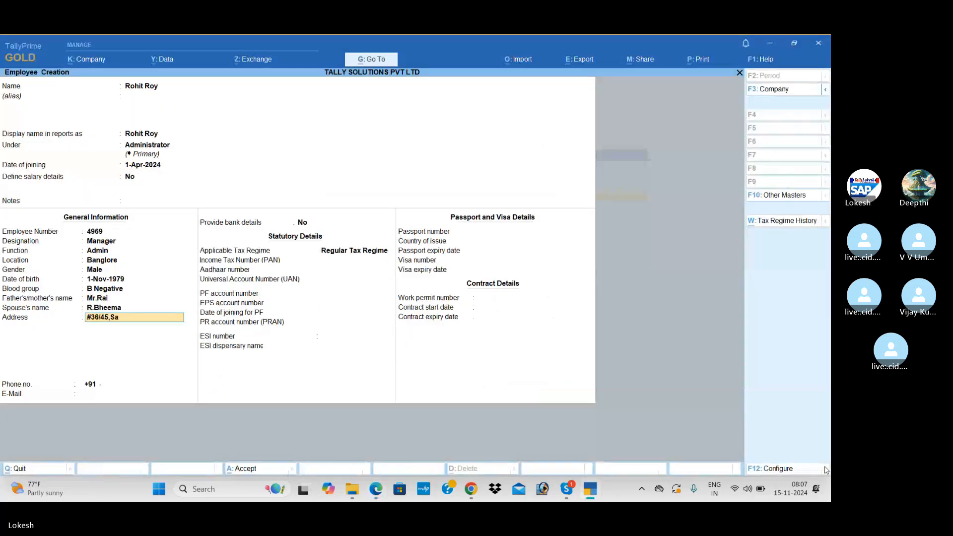
key("Return")
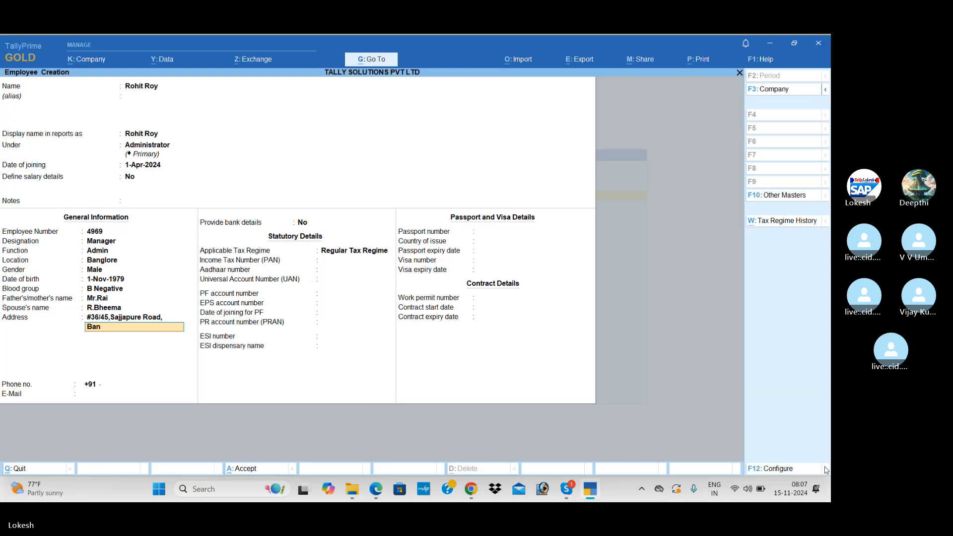
key("Return")
key("Return")
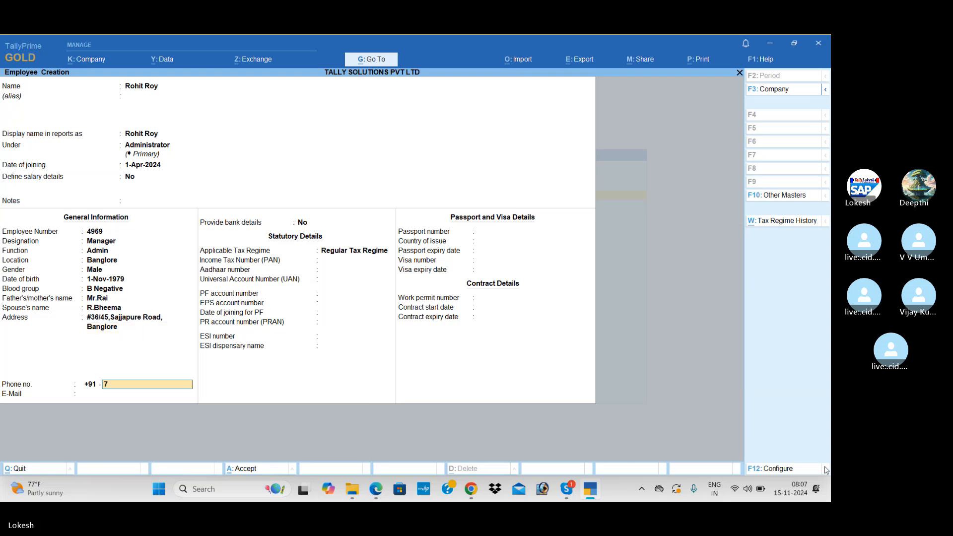
key("Return")
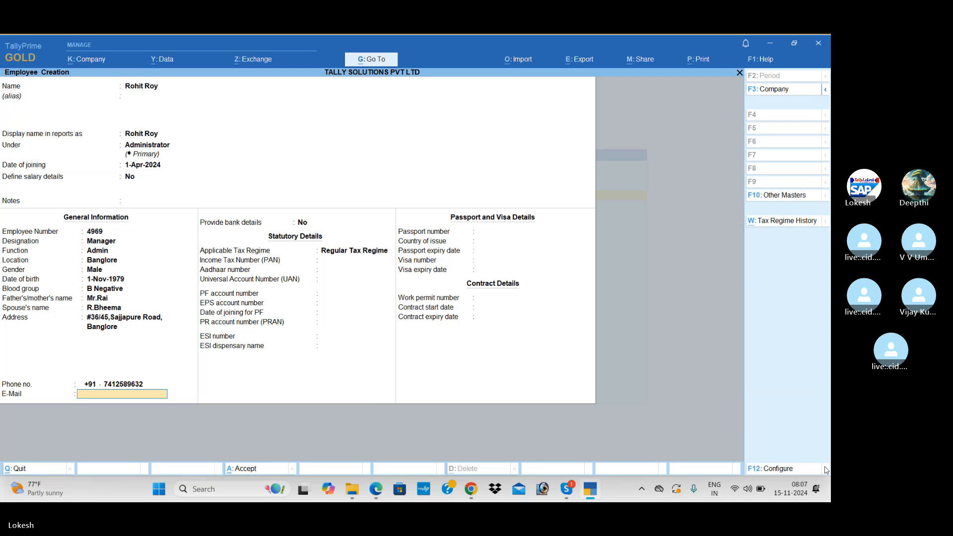
Step: Fill in the employee's e-mail address, correcting typos
type("RO")
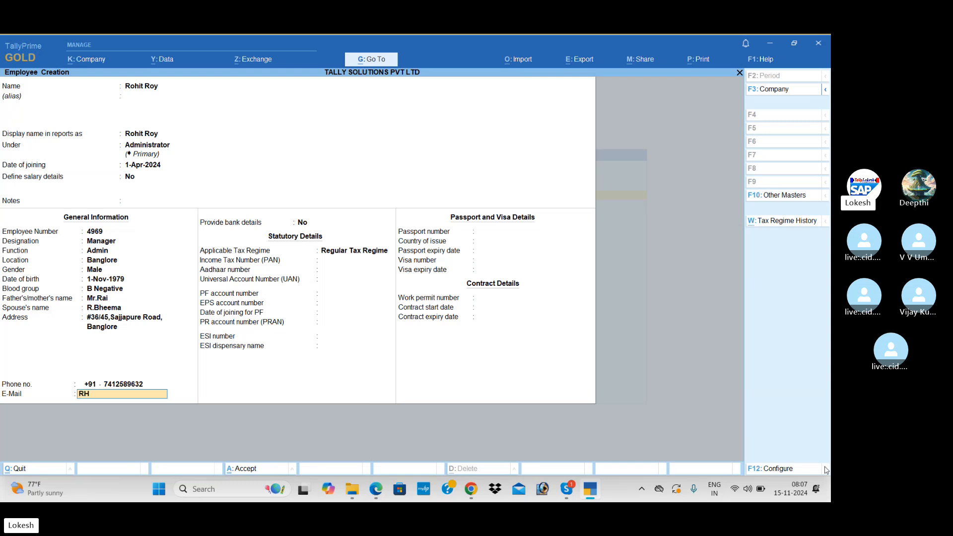
key("BackSpace")
key("BackSpace")
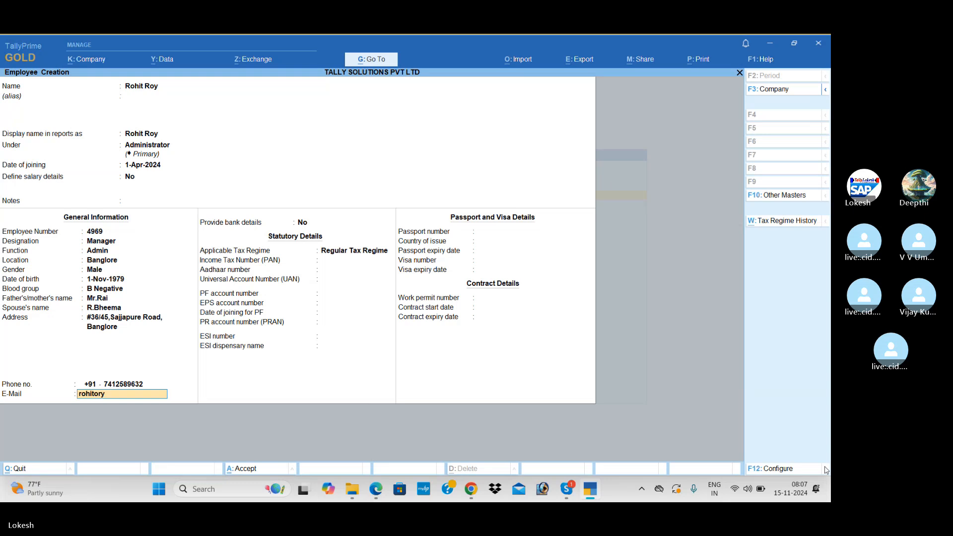
Step: Provide bank details: enter the account number and IFS code, with branch Kadapa
key("Return")
type("y")
key("Return")
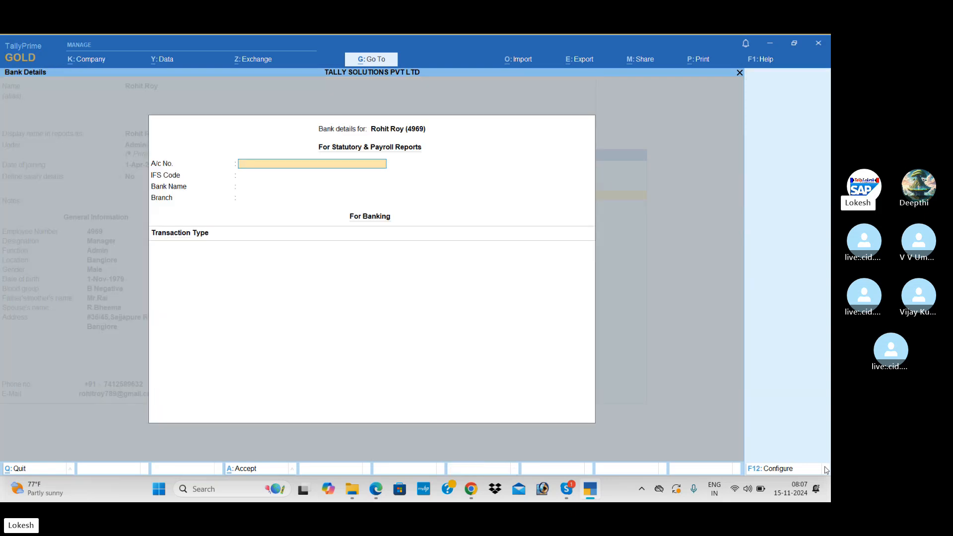
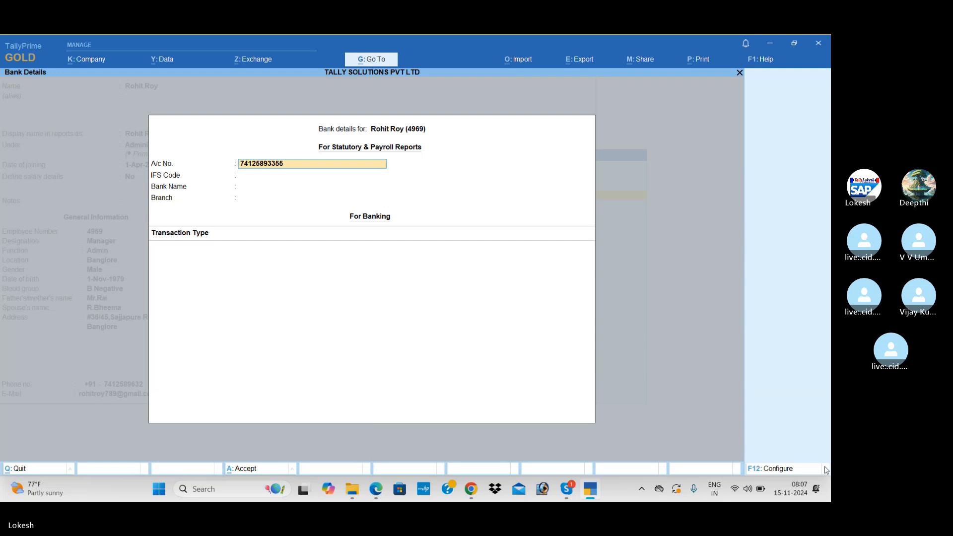
key("Return")
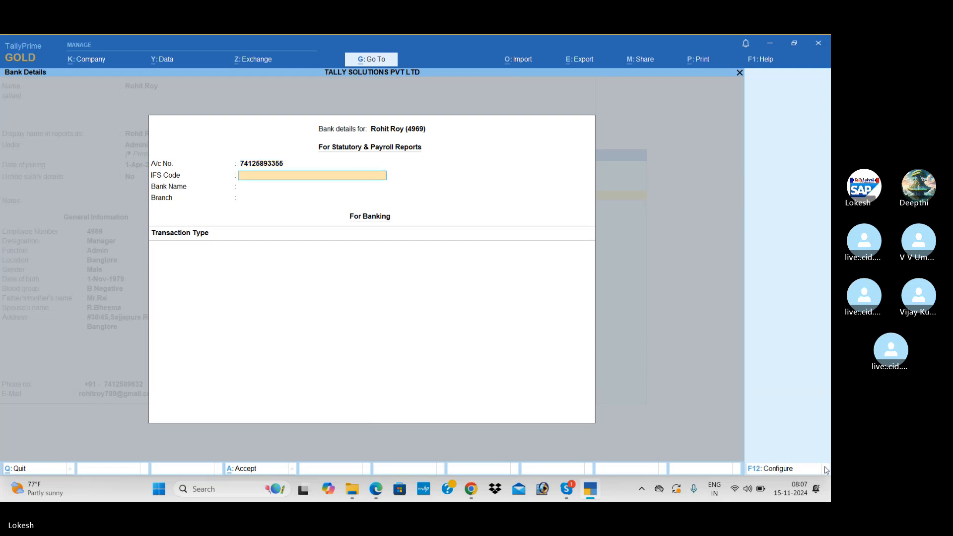
key("Return")
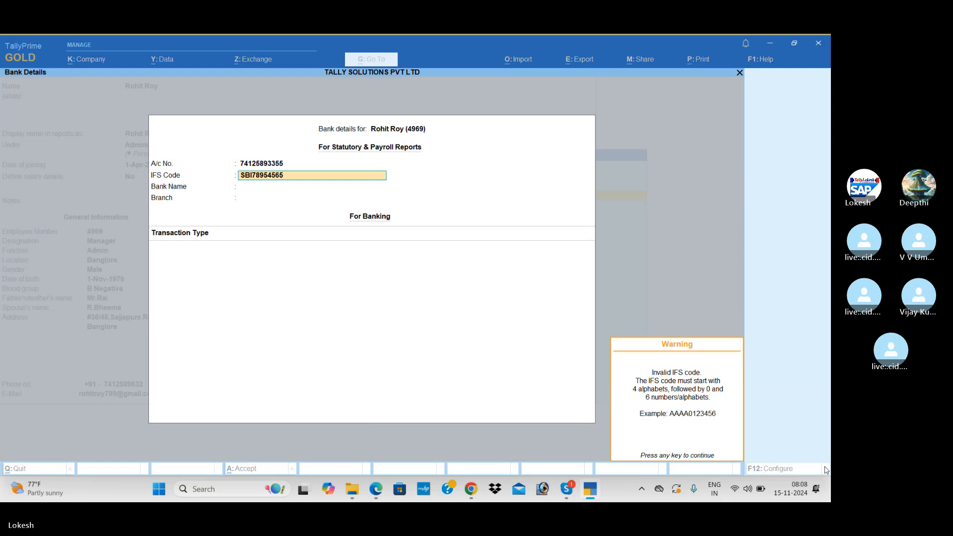
key("Return")
key("Return")
type("Kadapa")
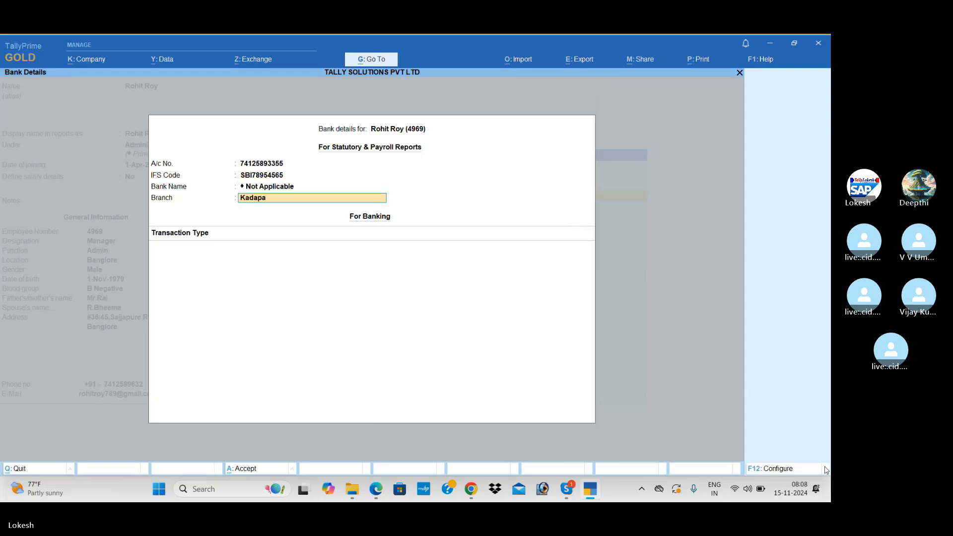
key("Return")
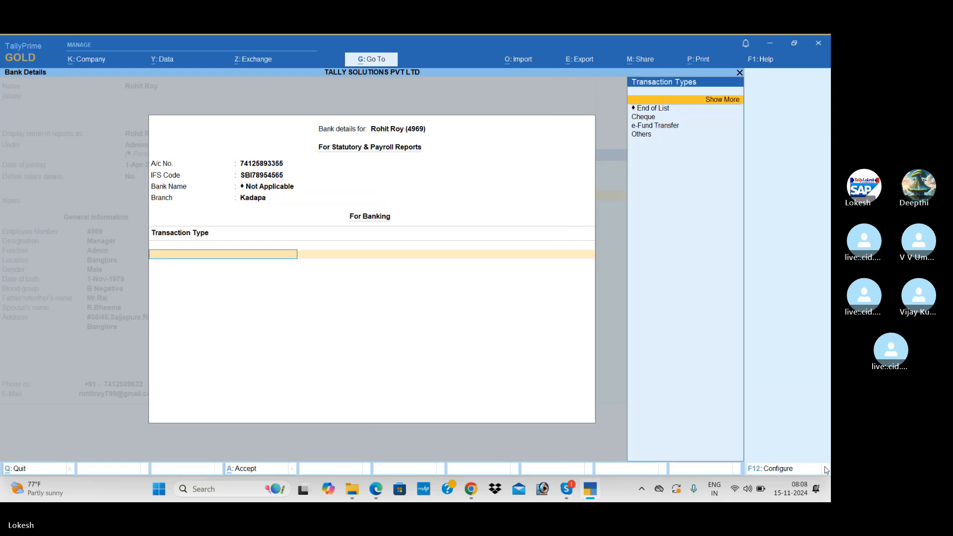
Step: Accept Regular Tax Regime and skip the remaining statutory and contract fields to save
key("Return")
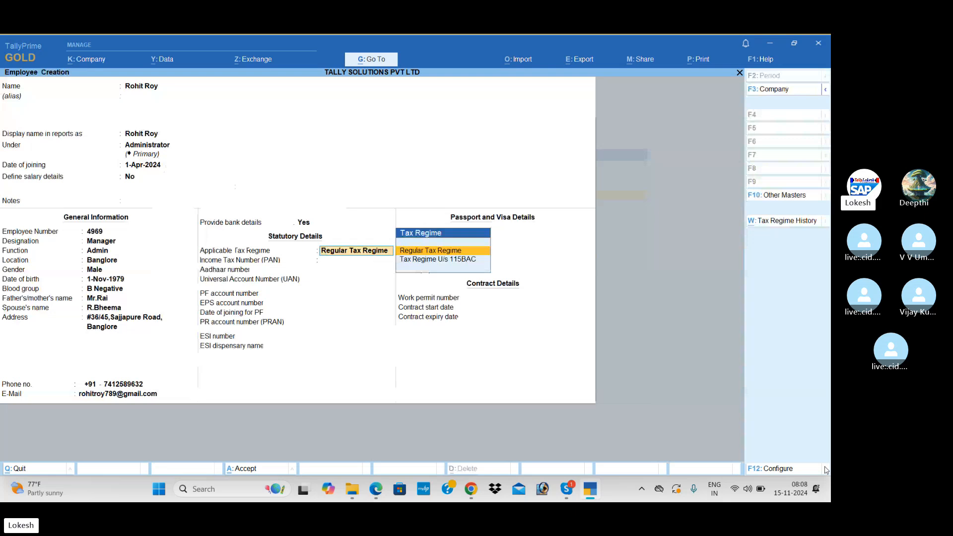
key("Return")
key("Return")
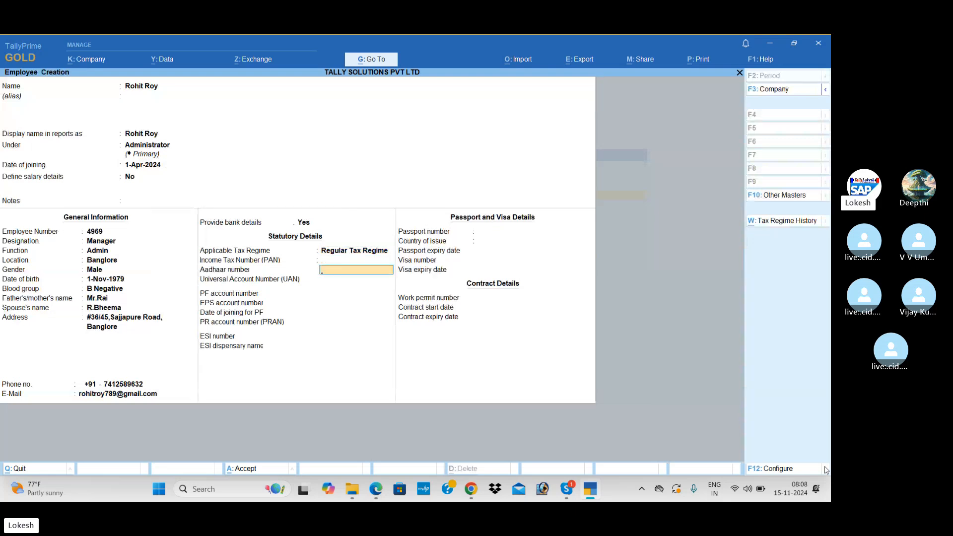
key("Return")
key("Return")
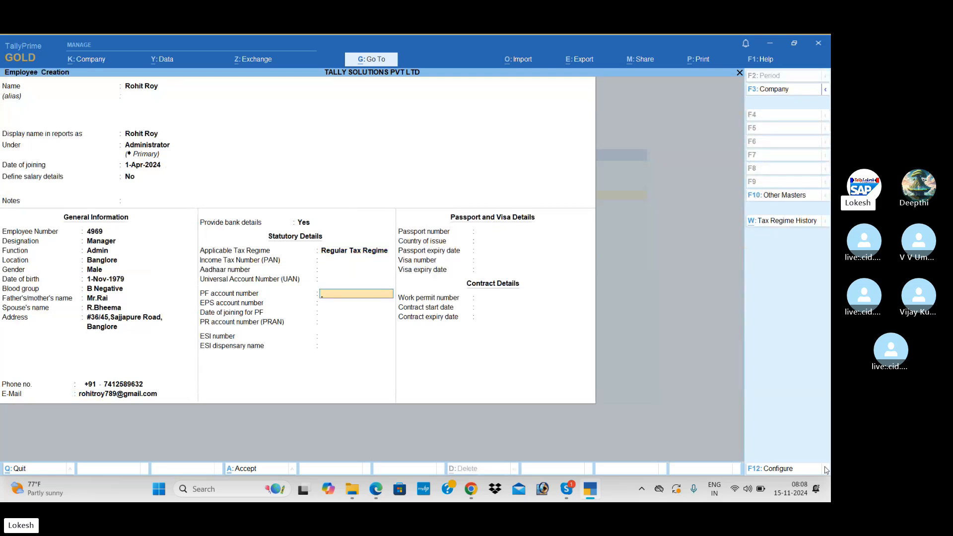
key("Return")
key("Return")
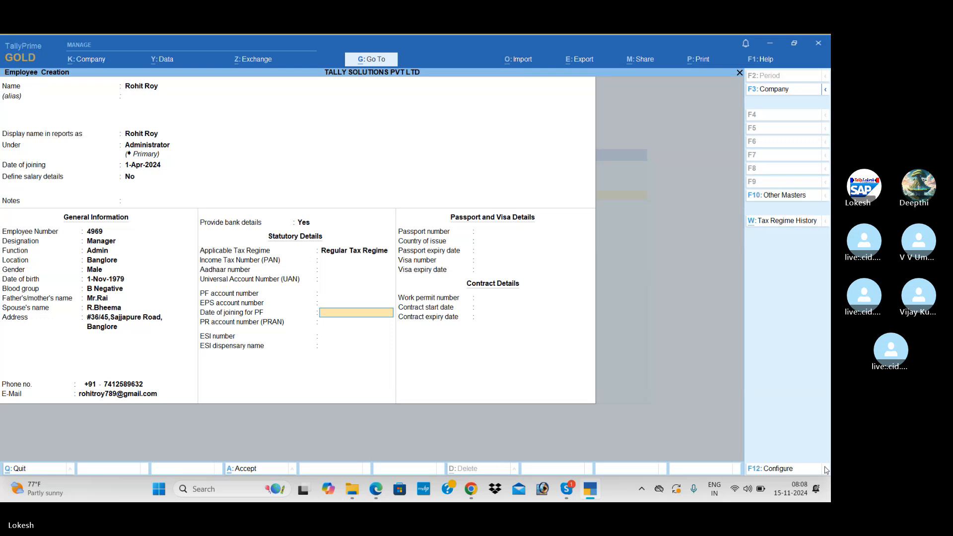
key("Return")
key("Return")
key("Return")
key("Return")
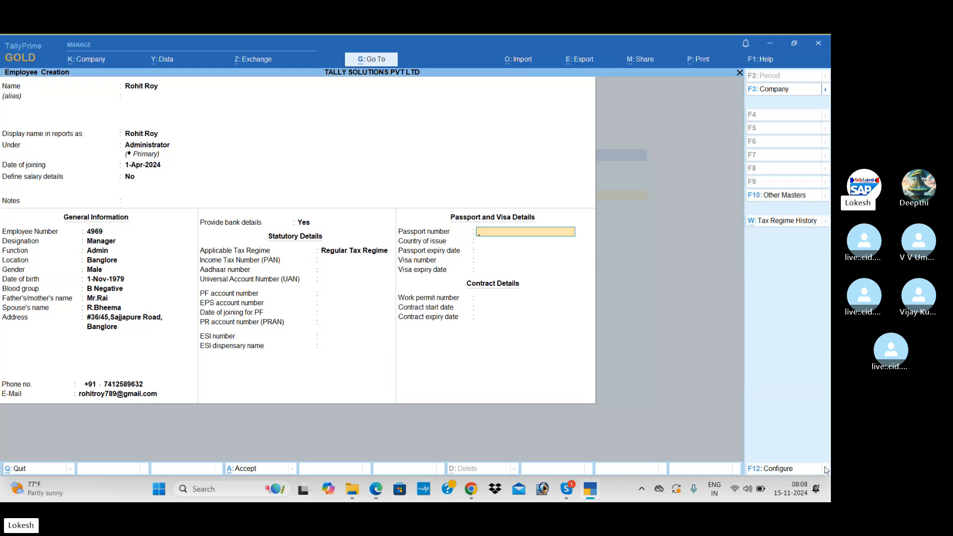
key("Return")
key("Return")
key("Return")
key("Return")
key("Return")
key("Return")
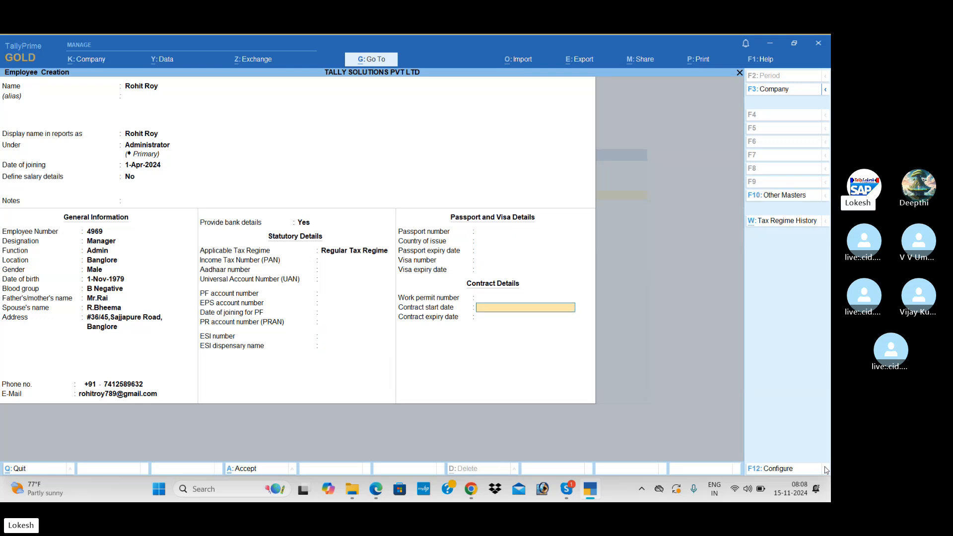
key("Return")
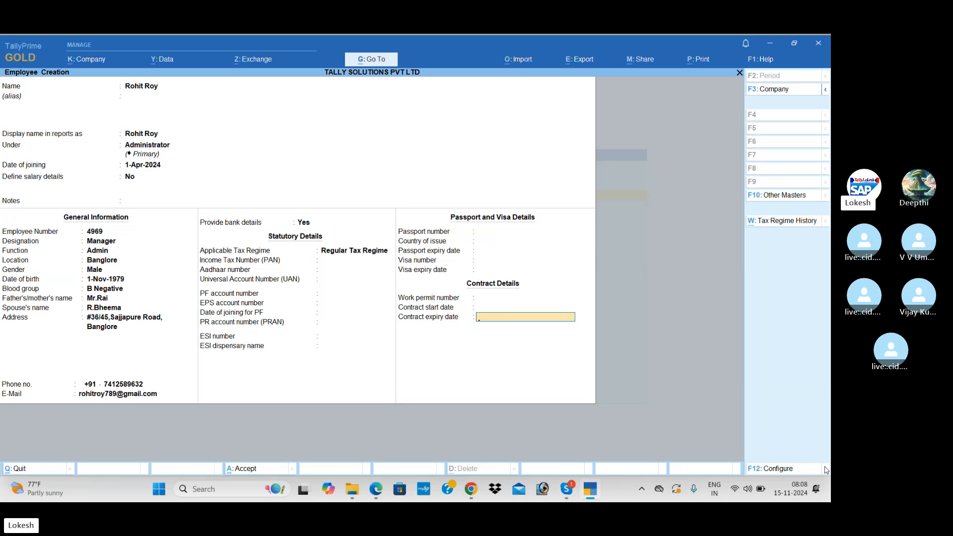
key("Return")
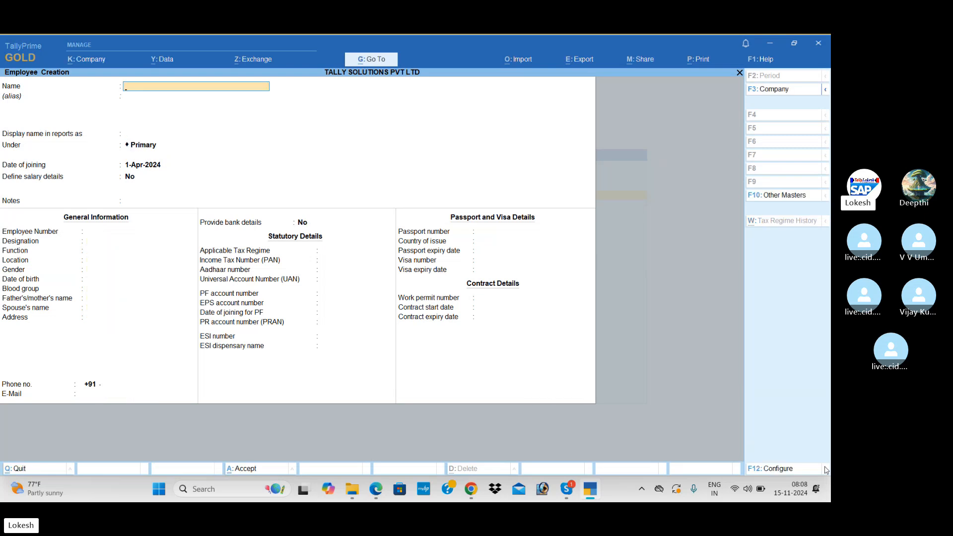
Step: Create and save another employee in the R & D group
key("alt+Tab")
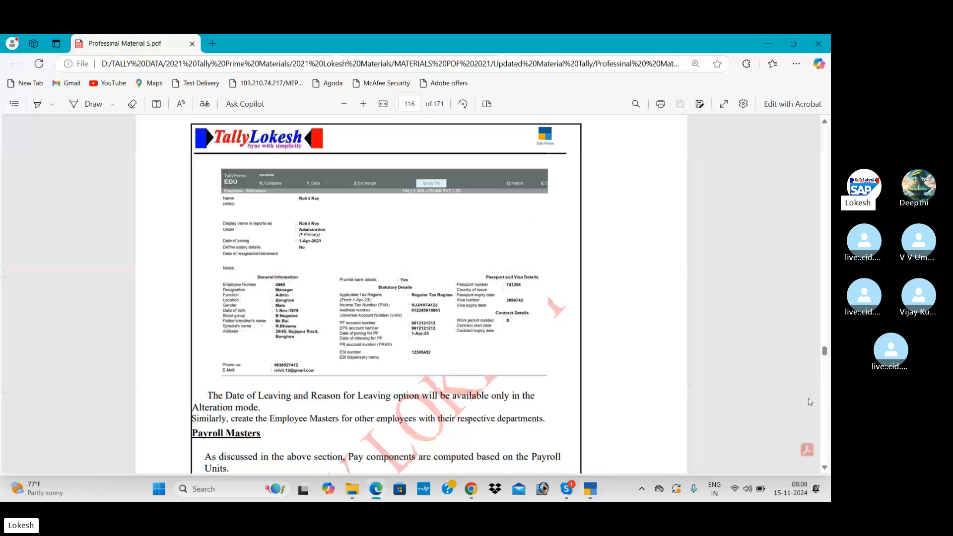
scroll(828, 265, "up", 10)
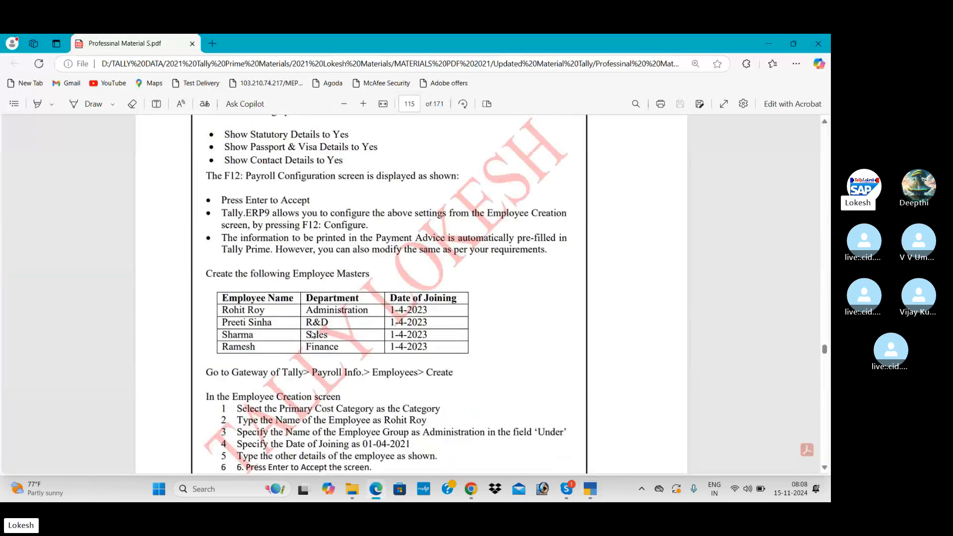
key("alt+Tab")
type("P")
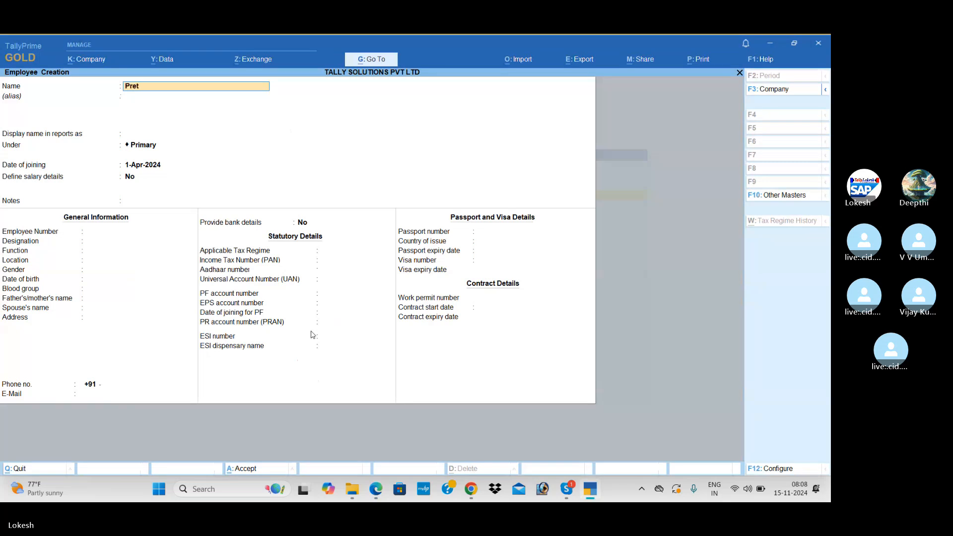
key("Return")
key("Return")
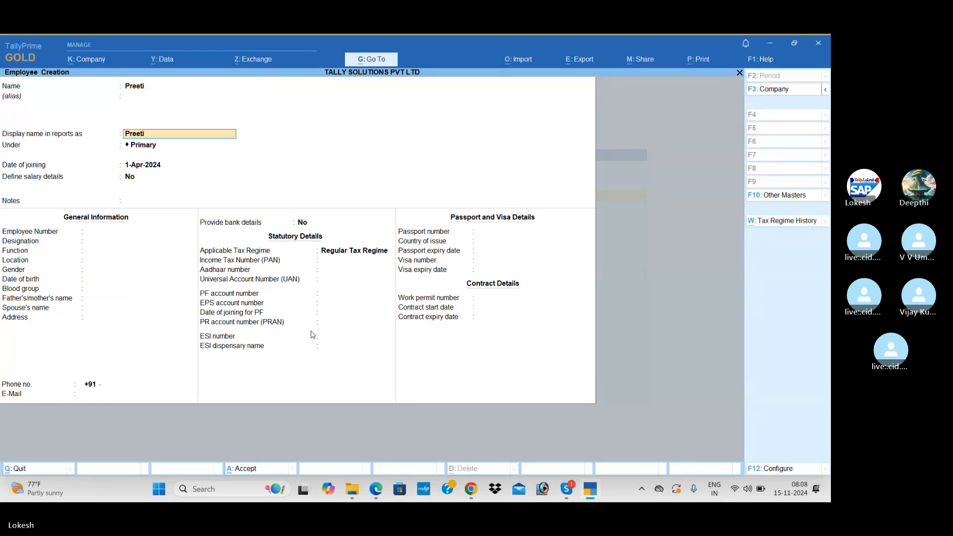
key("Return")
type("Ra")
key("BackSpace")
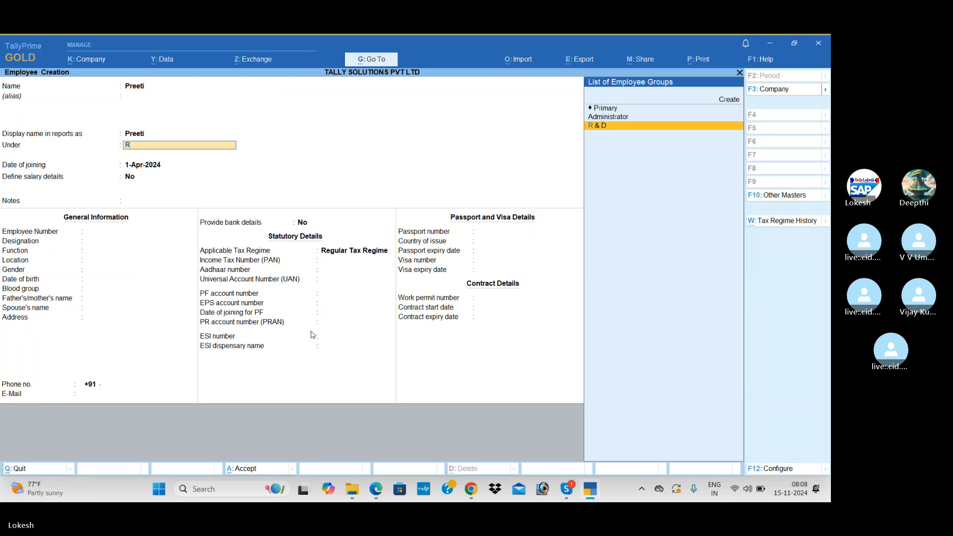
key("Return")
key("ctrl+a")
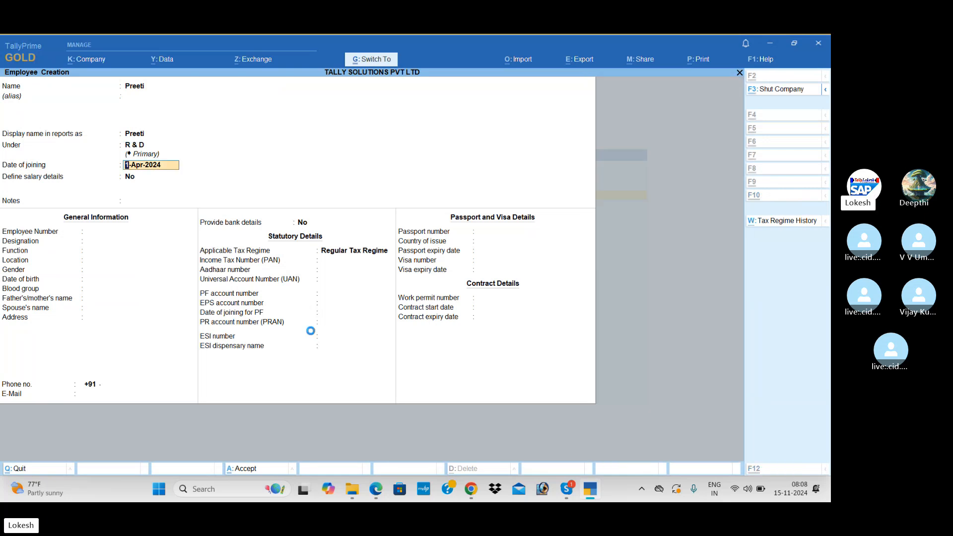
Step: Enter the next employee's name and group from the PDF's employee table
key("alt+Tab")
key("alt+Tab")
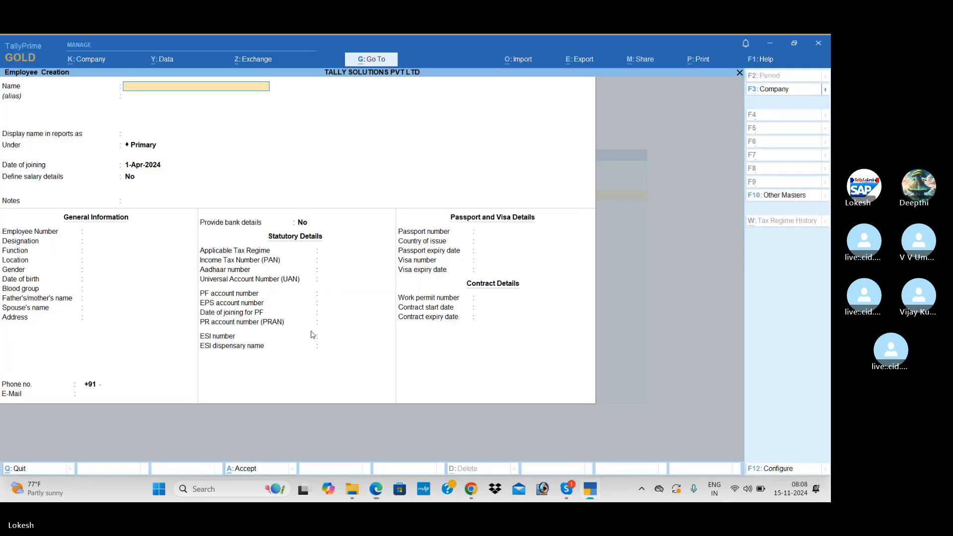
type("Sharma")
key("Return")
key("Return")
key("alt+Tab")
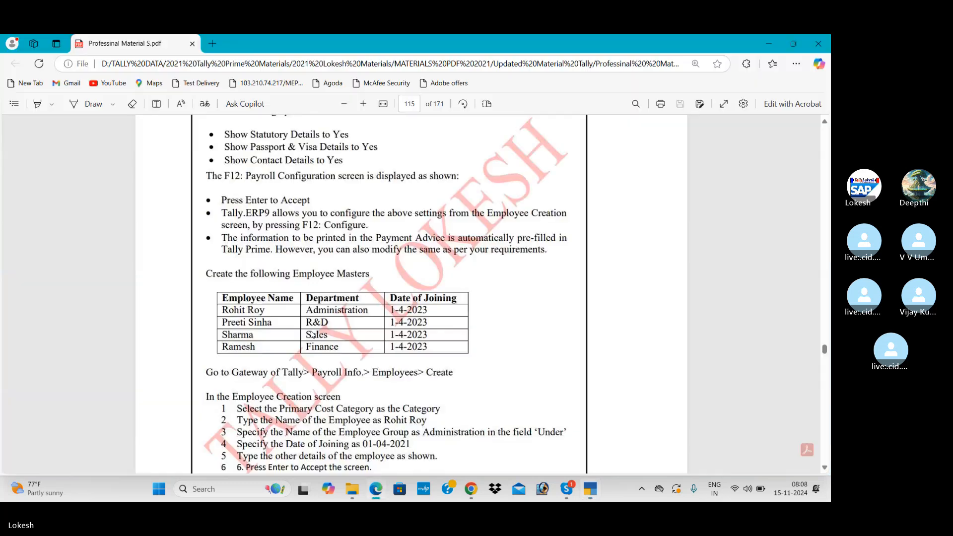
key("alt+Tab")
type("Sa")
key("Return")
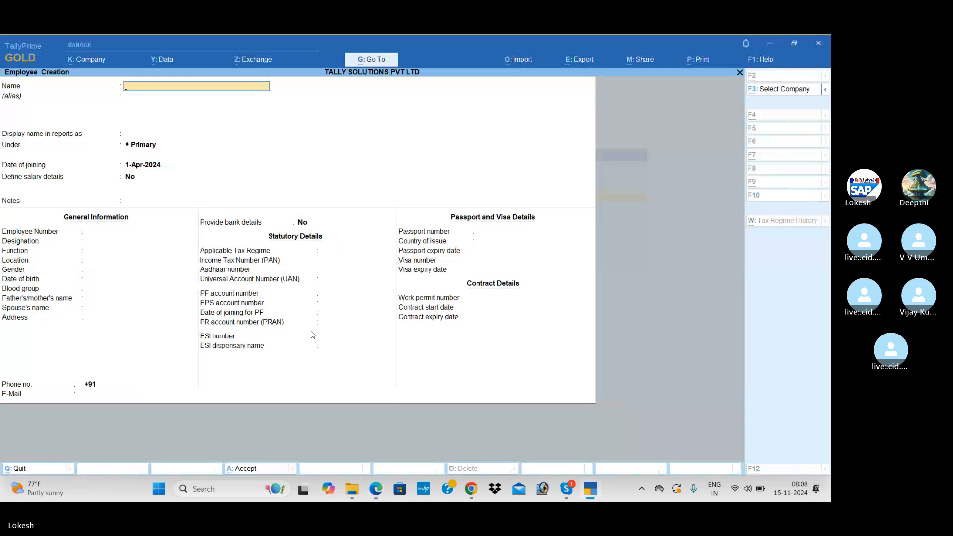
Step: Create and save another employee in the FINANACE group
key("alt+Tab")
key("alt+Tab")
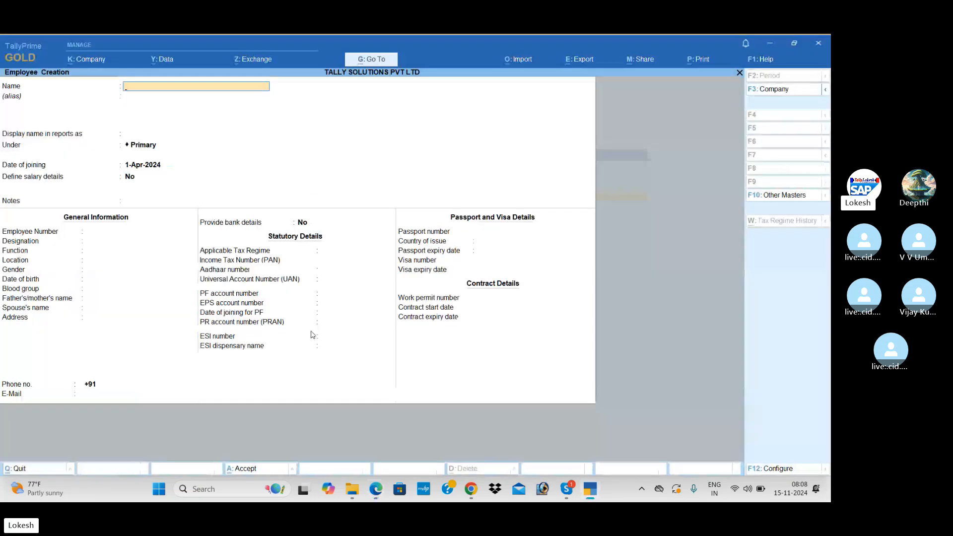
type("Ramesh")
key("Return")
key("Return")
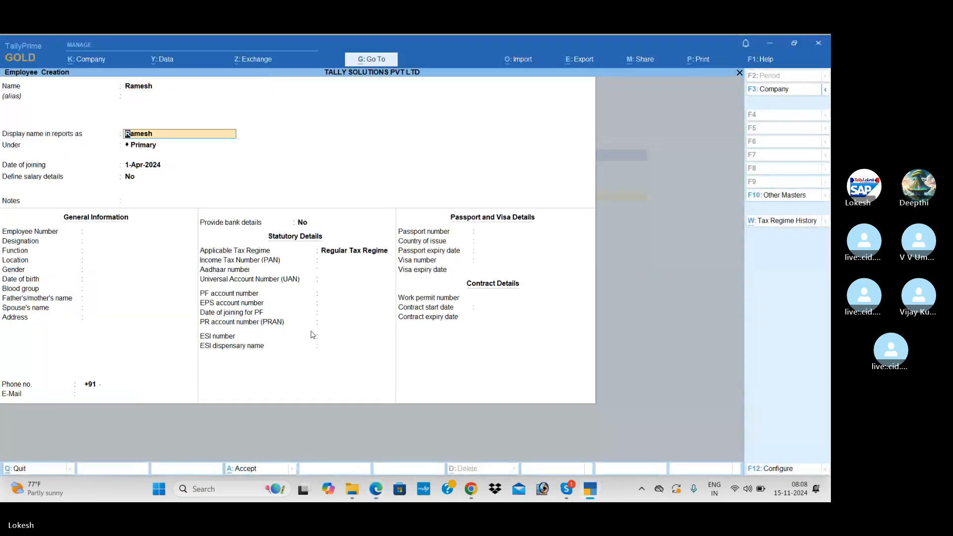
key("Return")
type("F")
key("Return")
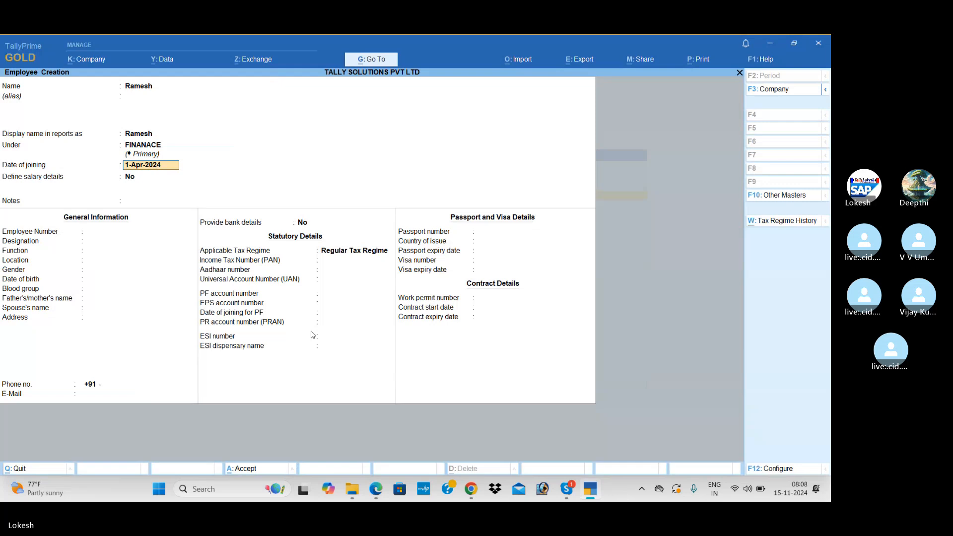
key("ctrl+a")
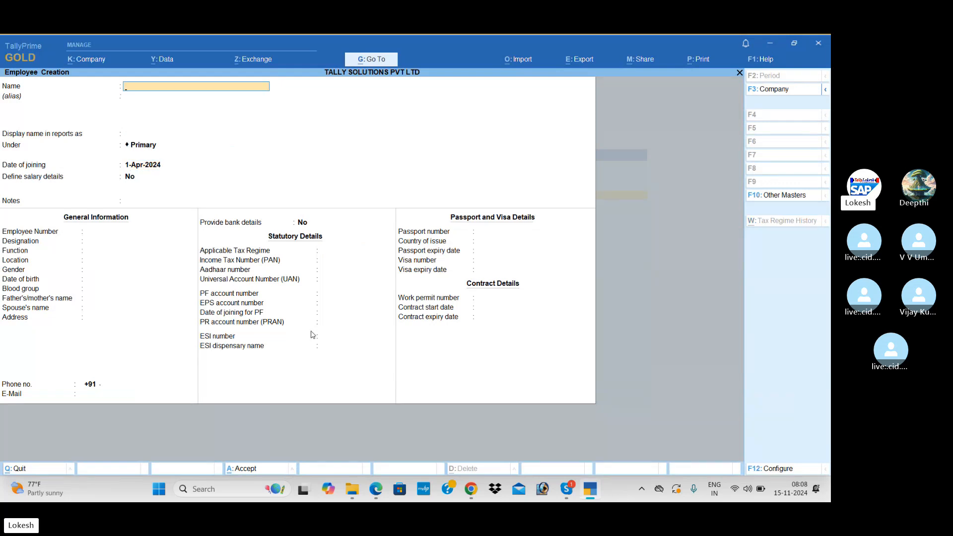
Step: Discard the empty employee form, start Units (Work) creation, and scroll the PDF to Payroll Units
key("Escape")
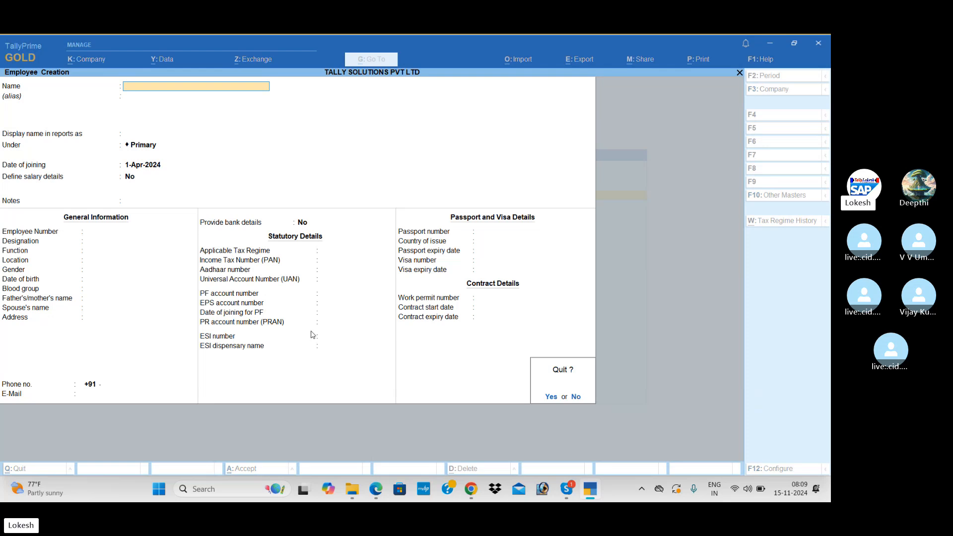
key("y")
key("Down")
key("Return")
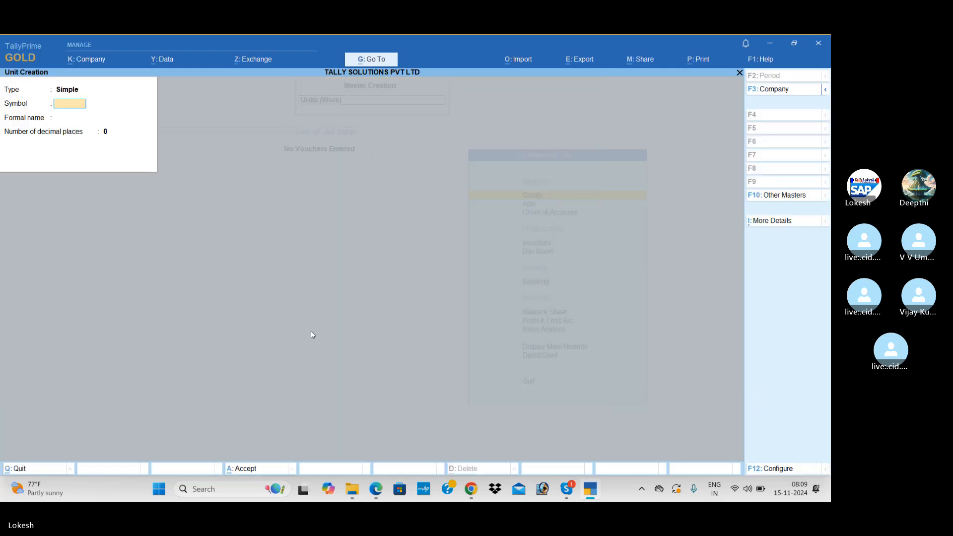
key("alt+Tab")
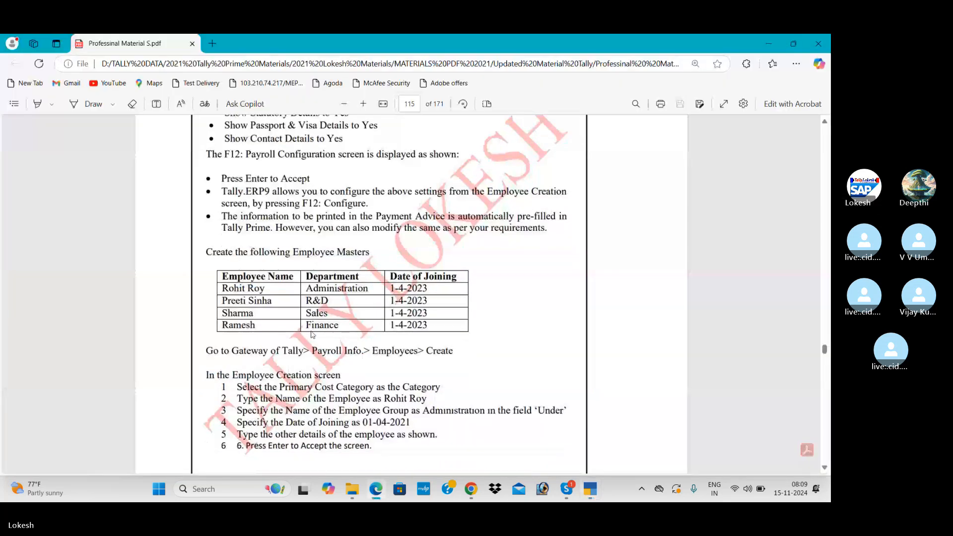
scroll(311, 334, "down", 8)
scroll(311, 335, "down", 15)
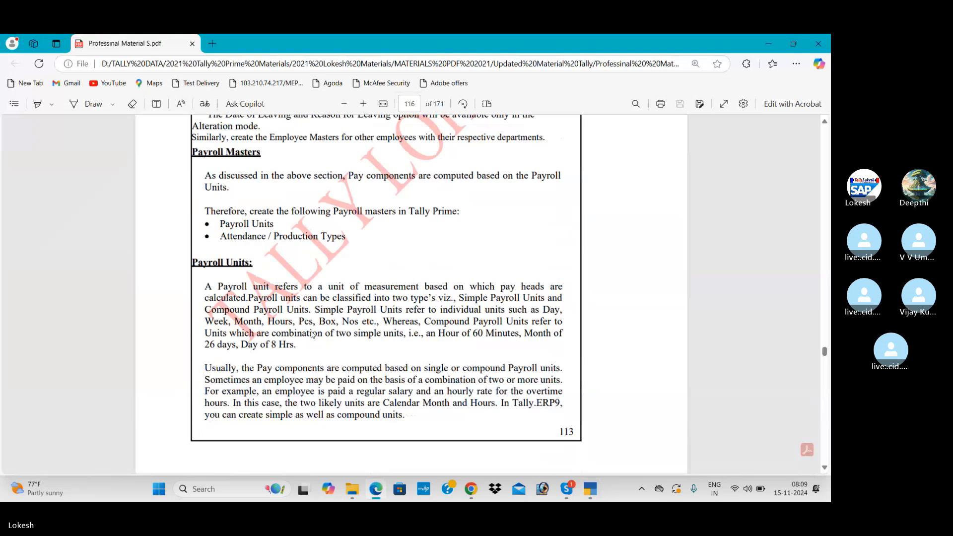
Step: Create simple work units hrs (Hourse) and mins
scroll(312, 334, "up", 1)
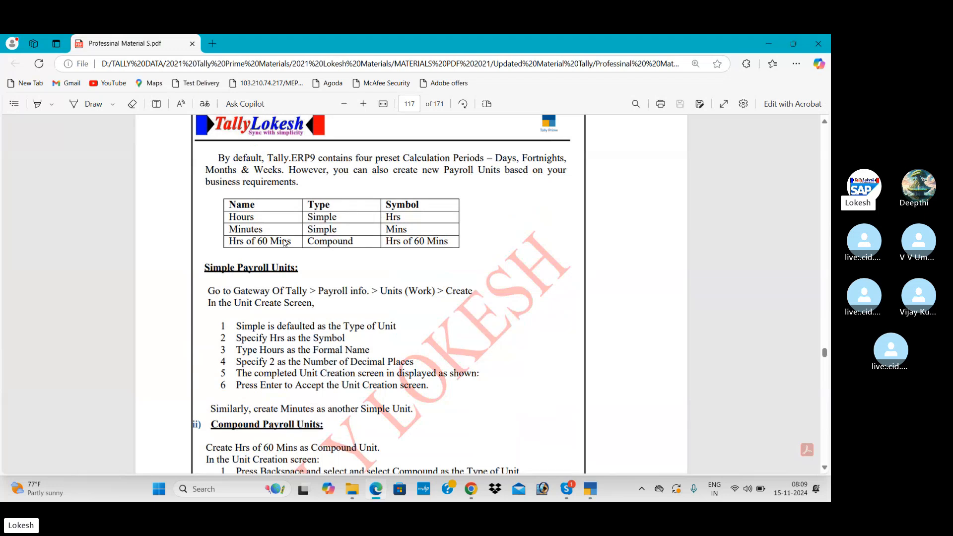
key("alt+Tab")
type("h")
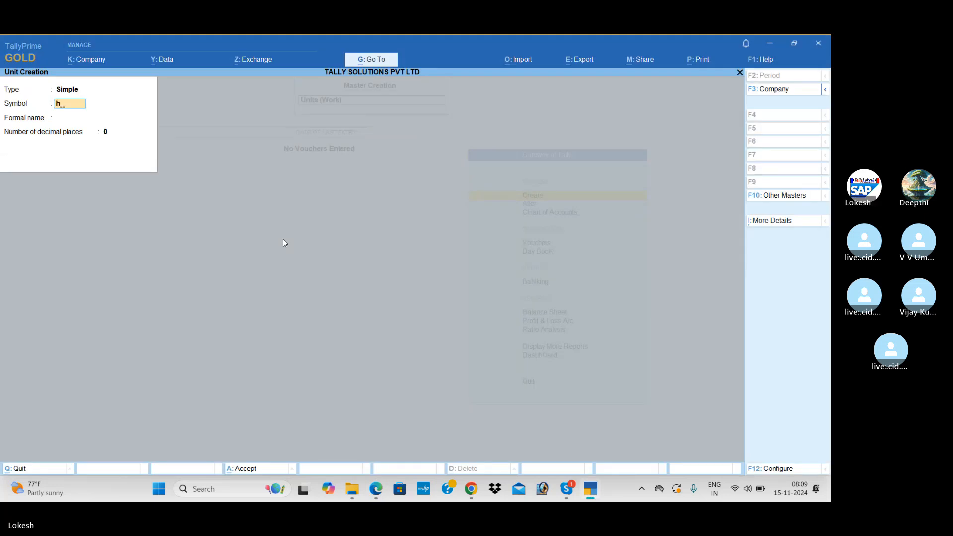
type("rs")
key("Return")
type("Hou")
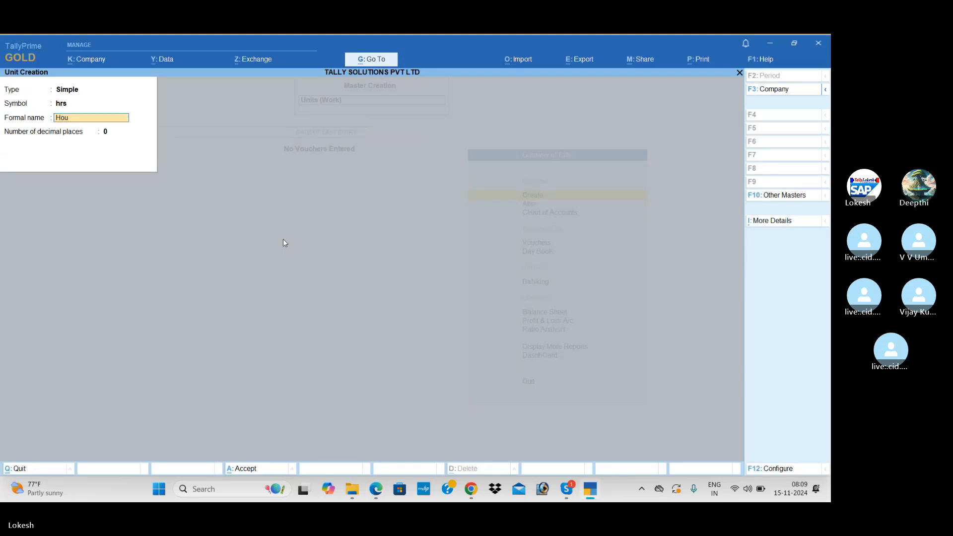
type("rs")
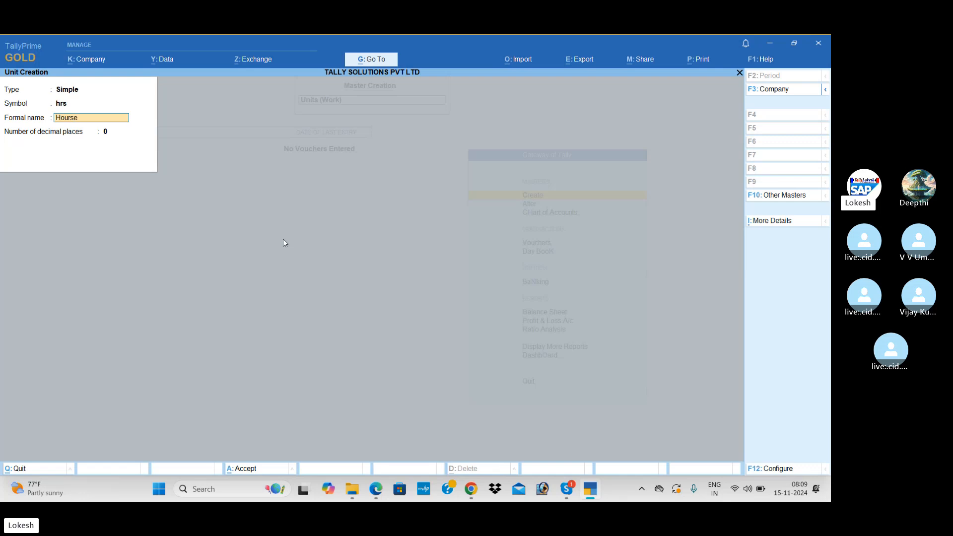
type("e")
key("Return")
key("Return")
type("mins")
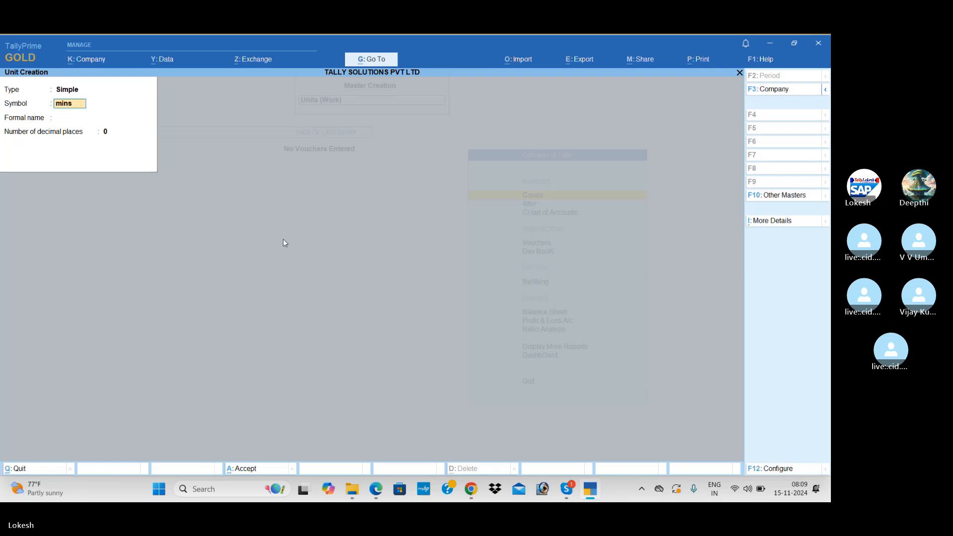
key("Return")
type("Min")
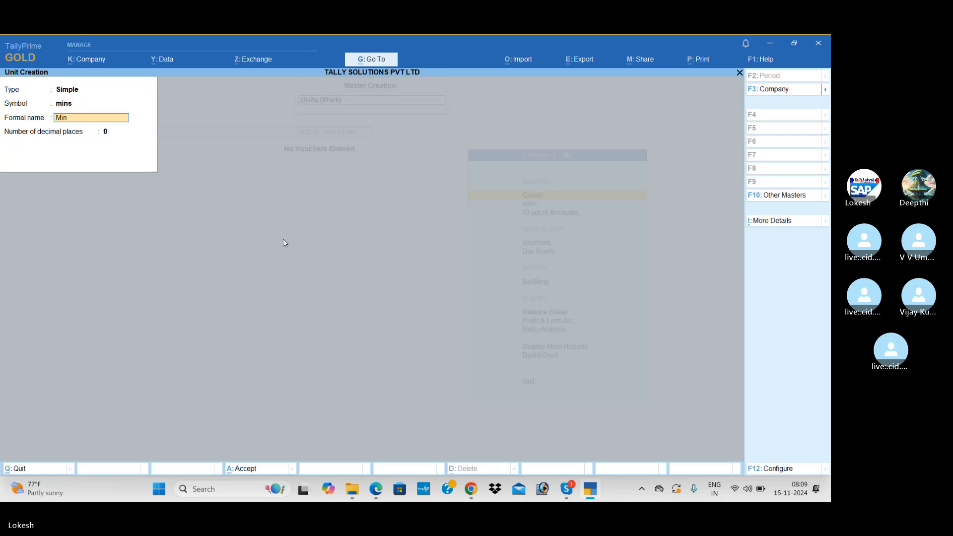
key("Return")
key("Return")
key("Return")
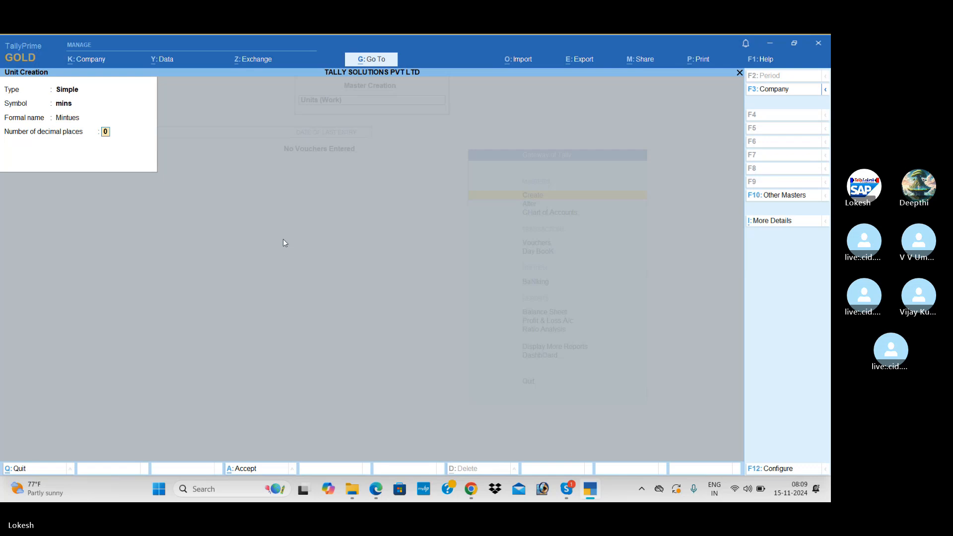
Step: Create compound unit hrs of 60 mins and open Attendance/Production Type creation
key("BackSpace")
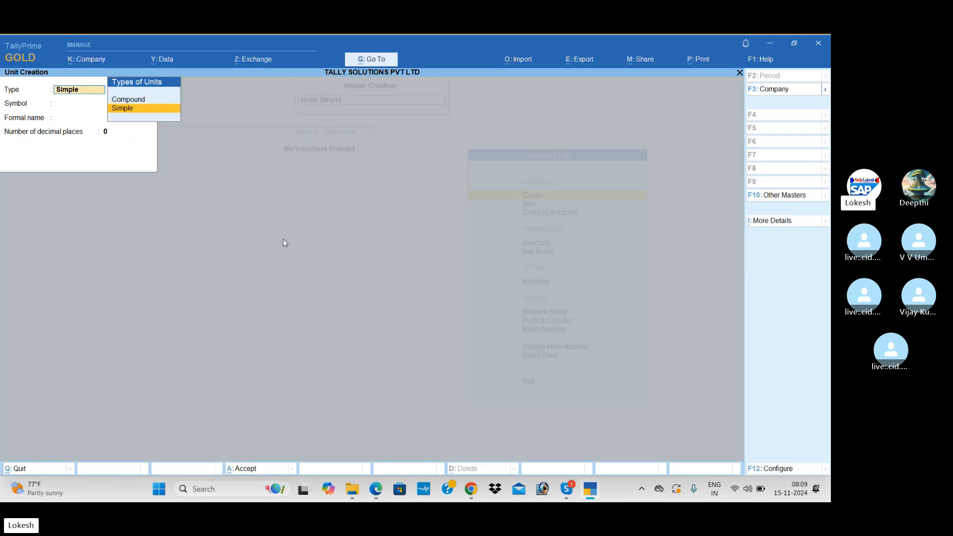
key("Up")
key("Return")
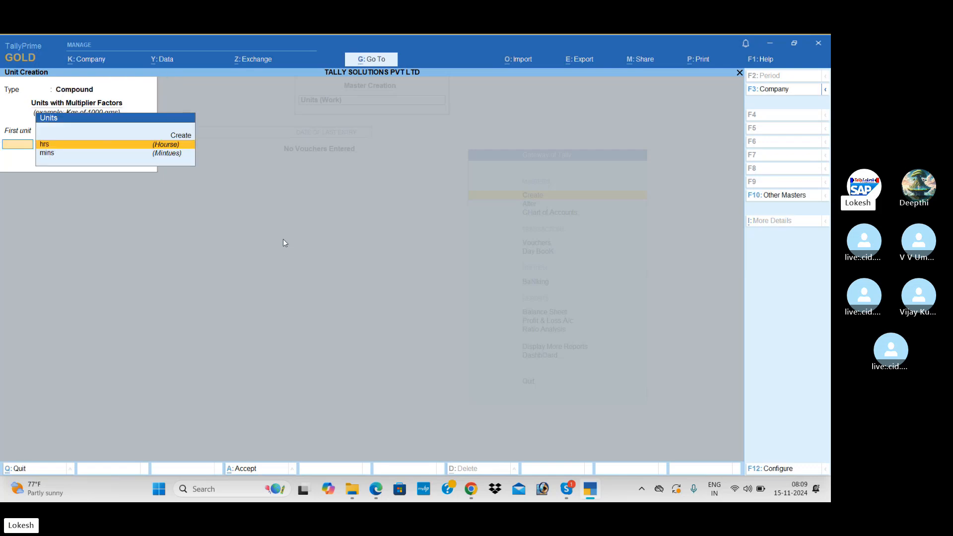
key("Return")
type("60")
key("Return")
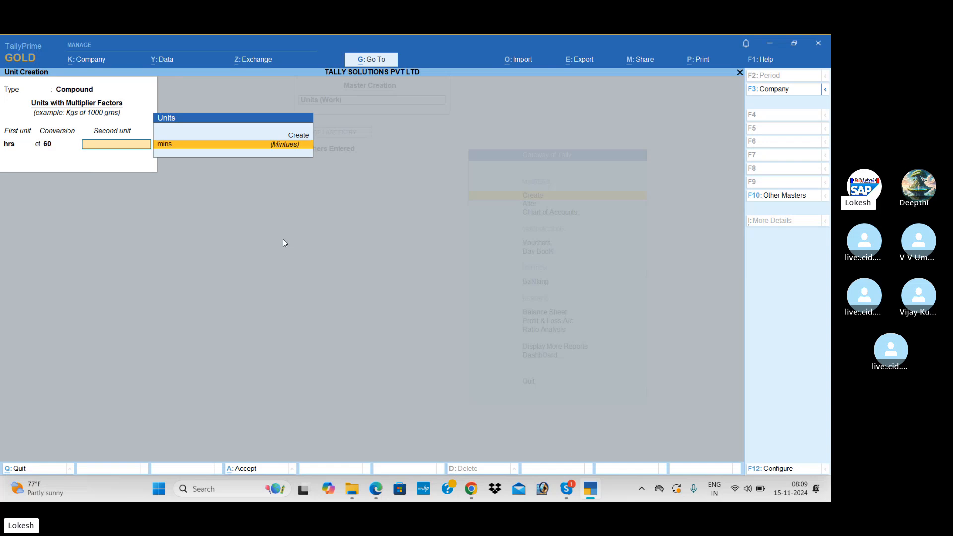
key("Return")
key("Return")
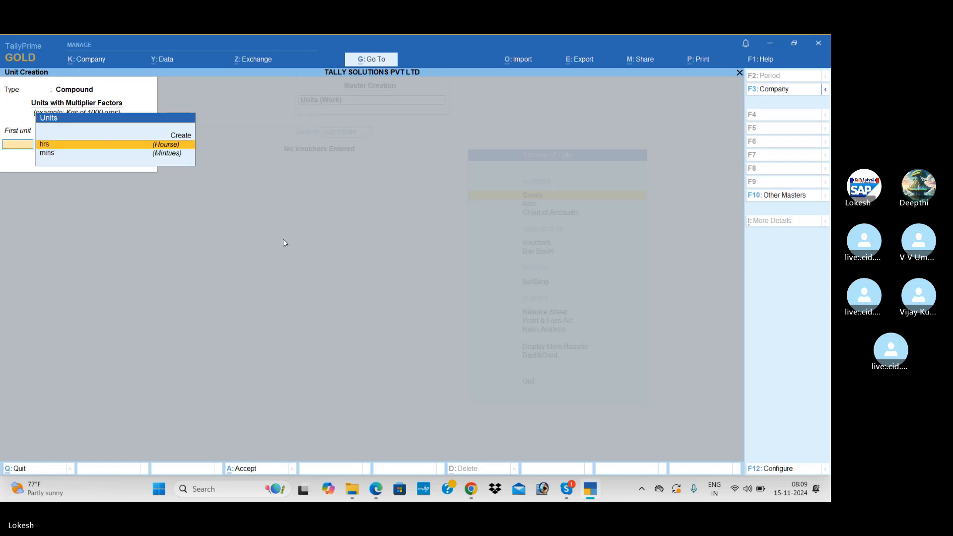
key("Escape")
key("Return")
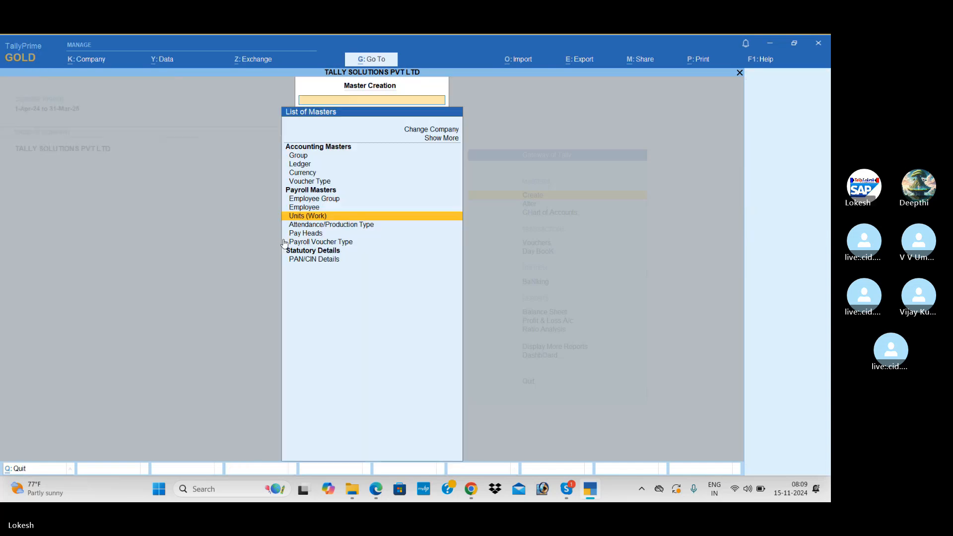
key("Down")
key("Return")
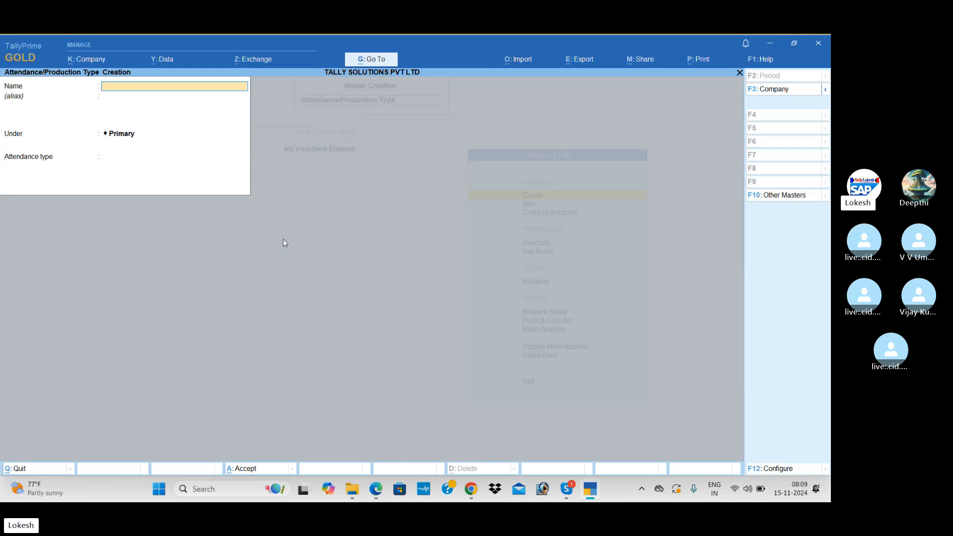
Step: Create the Present attendance type as Attendance / Leave with Pay
key("alt+Tab")
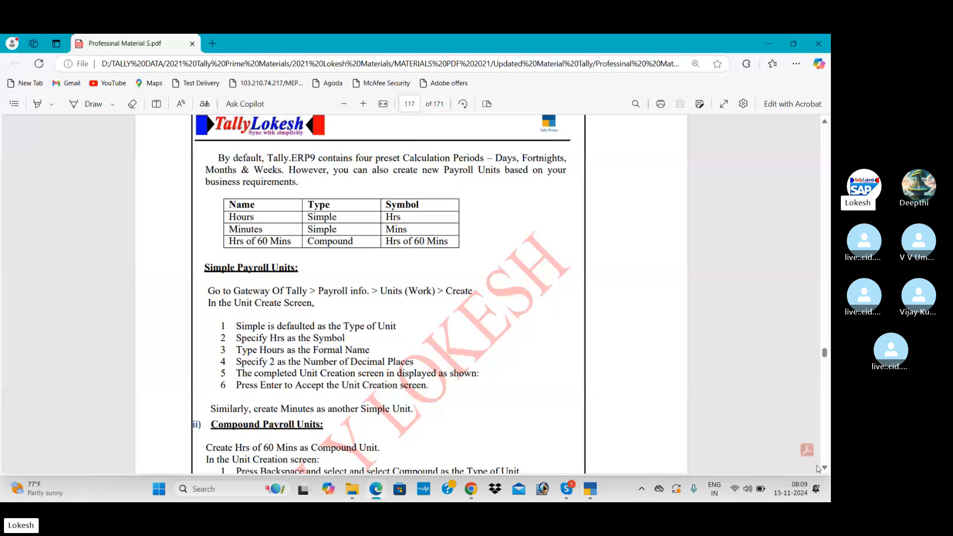
scroll(825, 469, "down", 10)
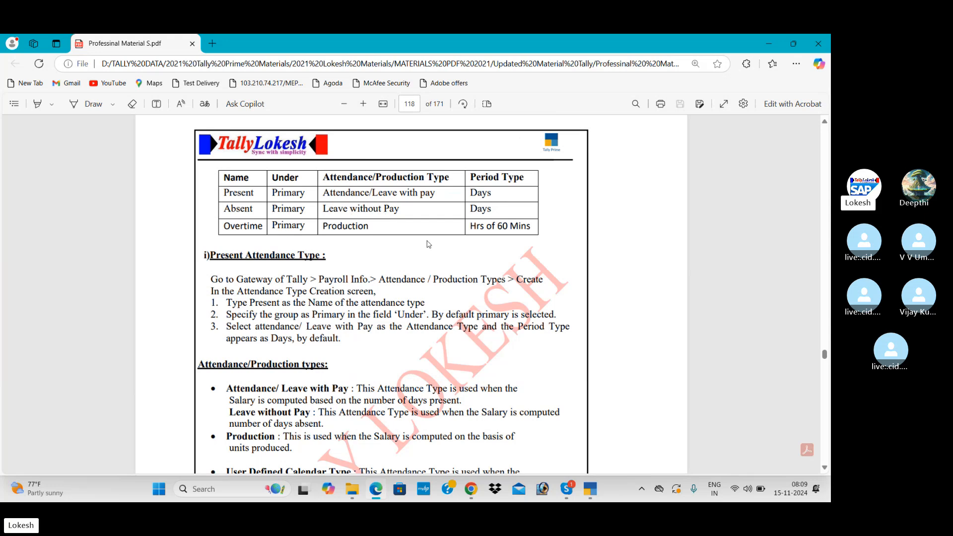
key("alt+Tab")
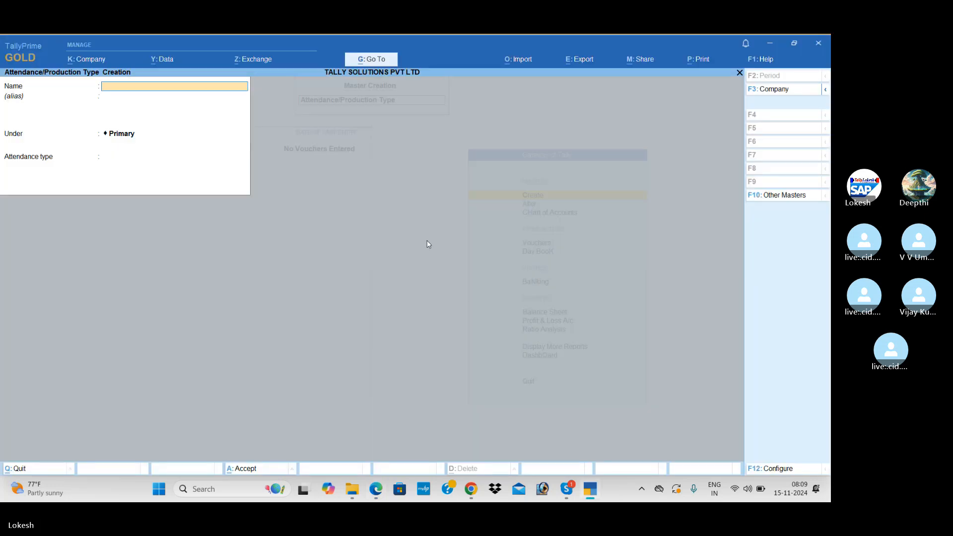
type("Present")
key("Return")
key("Return")
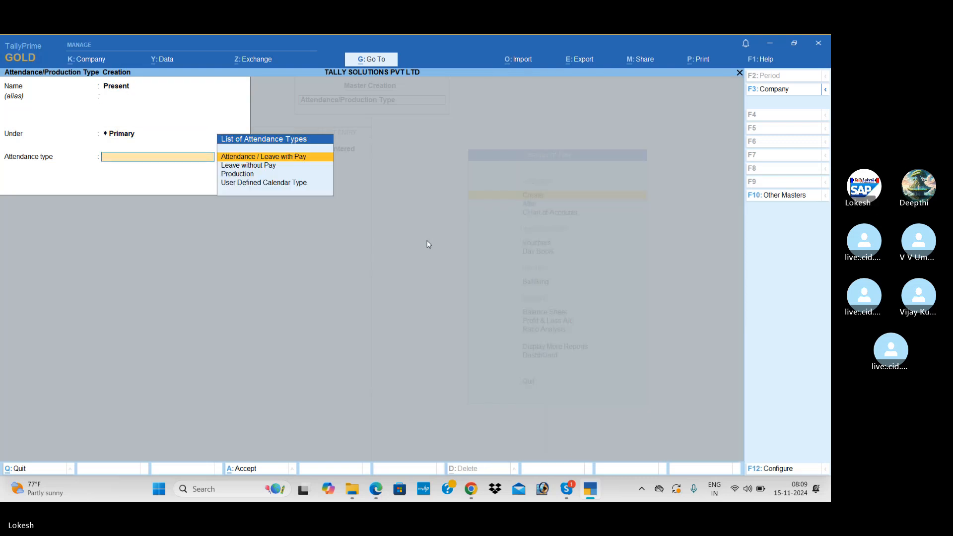
key("ctrl")
key("alt+Tab")
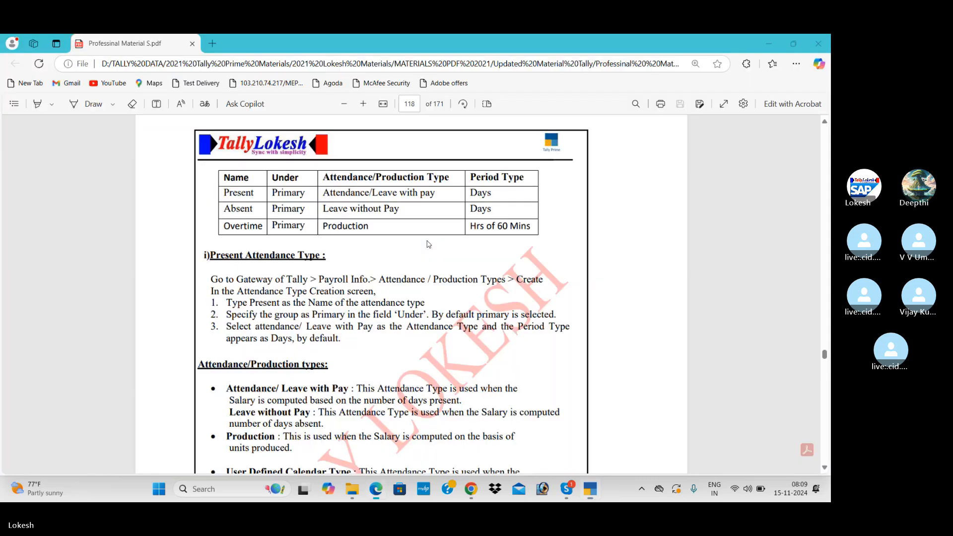
key("alt+Tab")
key("Return")
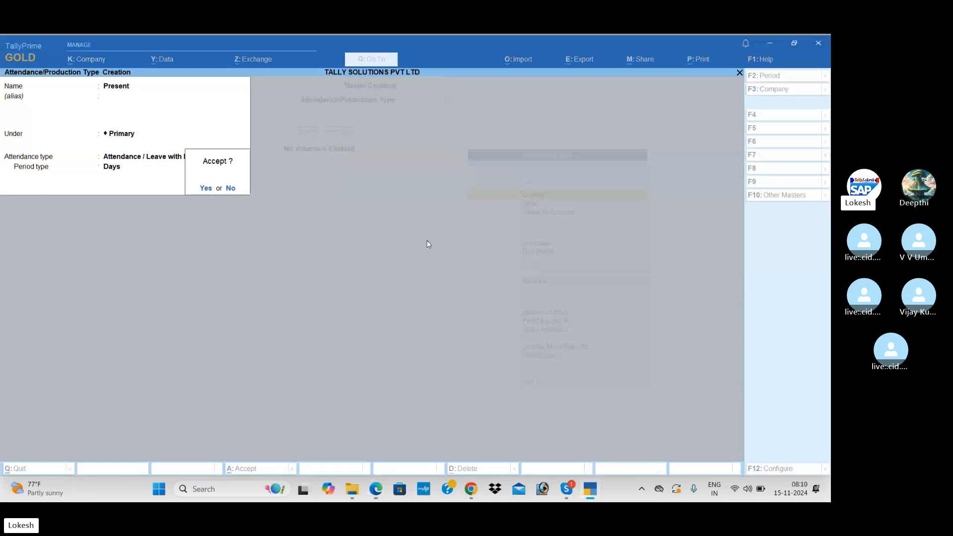
key("Return")
Step: Create the Absent attendance type as Leave without Pay
key("alt+Tab")
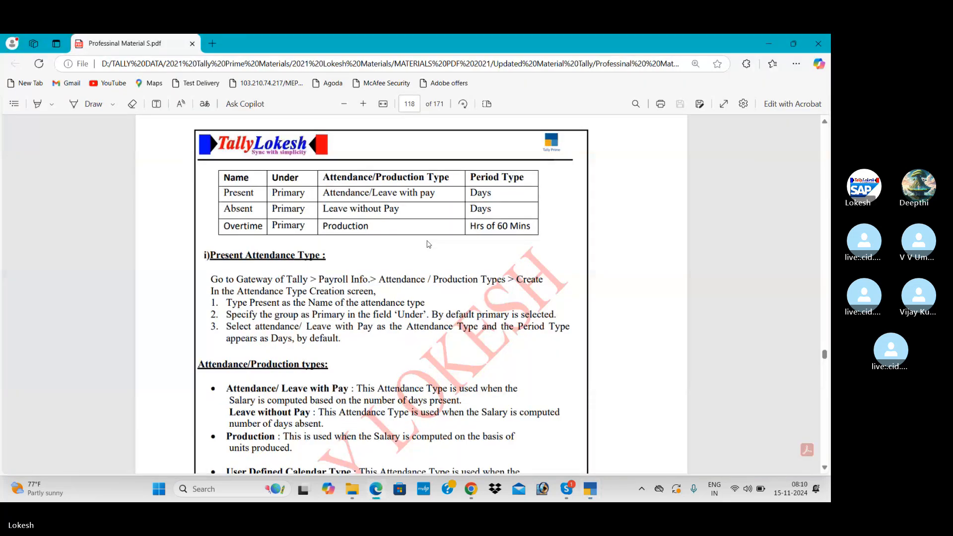
key("alt+Tab")
type("Ab")
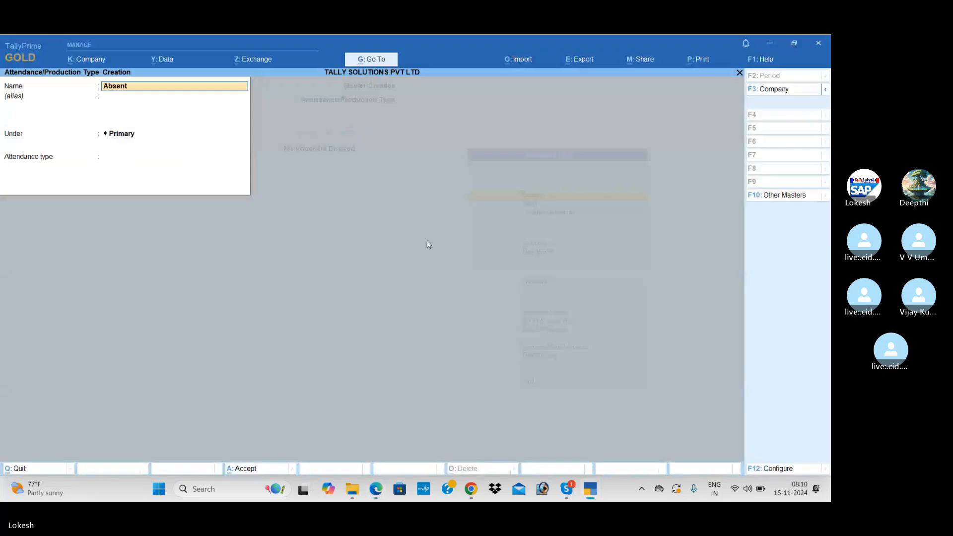
type("sent")
key("Return")
key("Return")
key("Return")
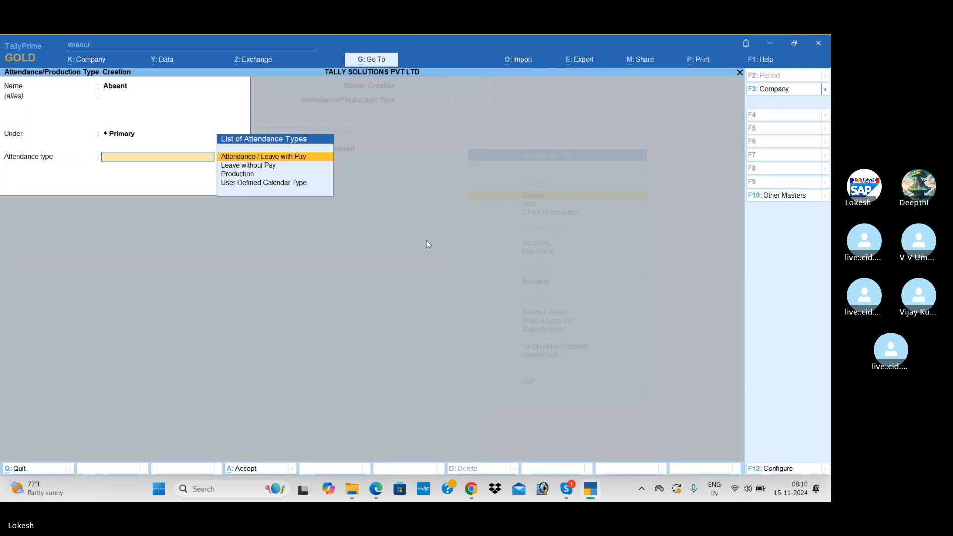
key("Down")
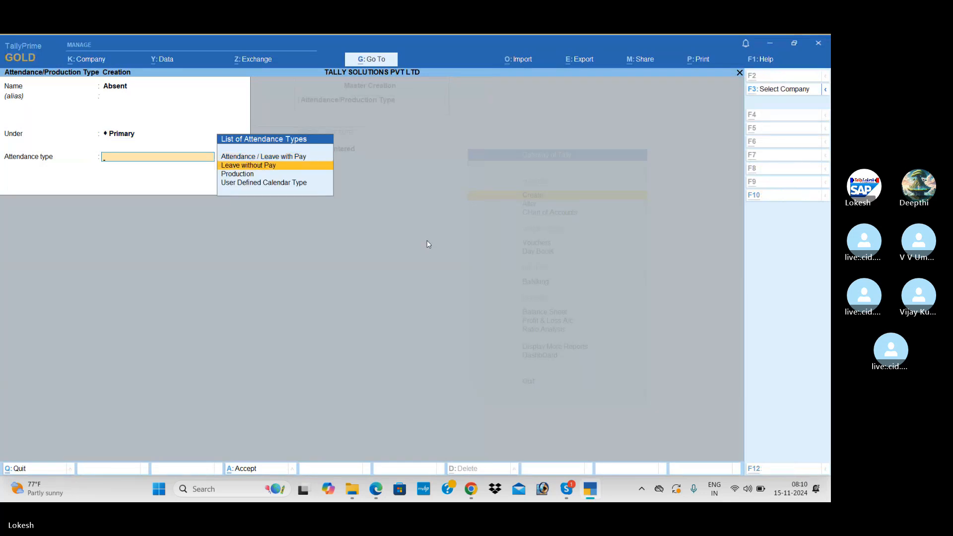
key("alt+Tab")
key("alt+Tab")
key("Return")
key("Return")
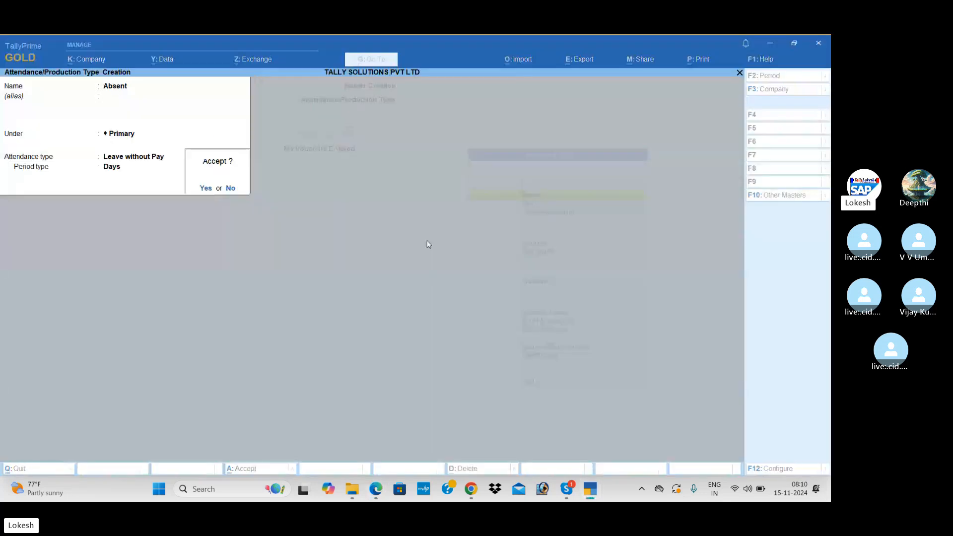
key("Return")
Step: Create the Overtime attendance type as Production, measured in hrs of 60 mins
key("alt+Tab")
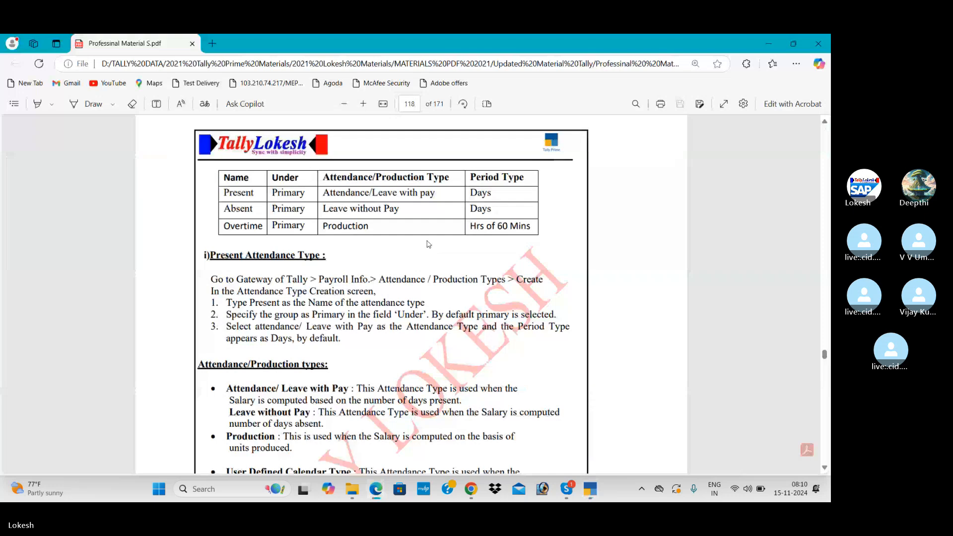
key("alt+Tab")
type("Ove")
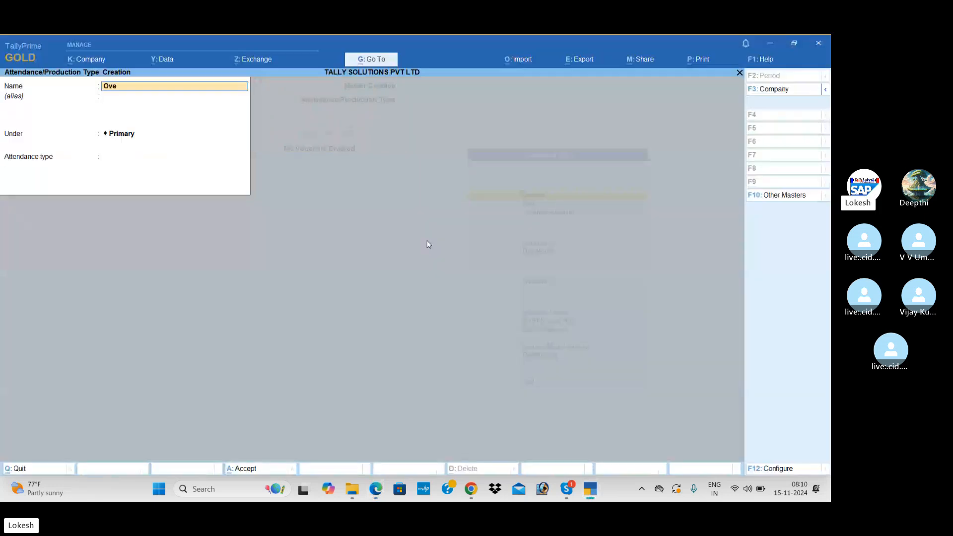
type("rtime")
key("Return")
key("Return")
key("Return")
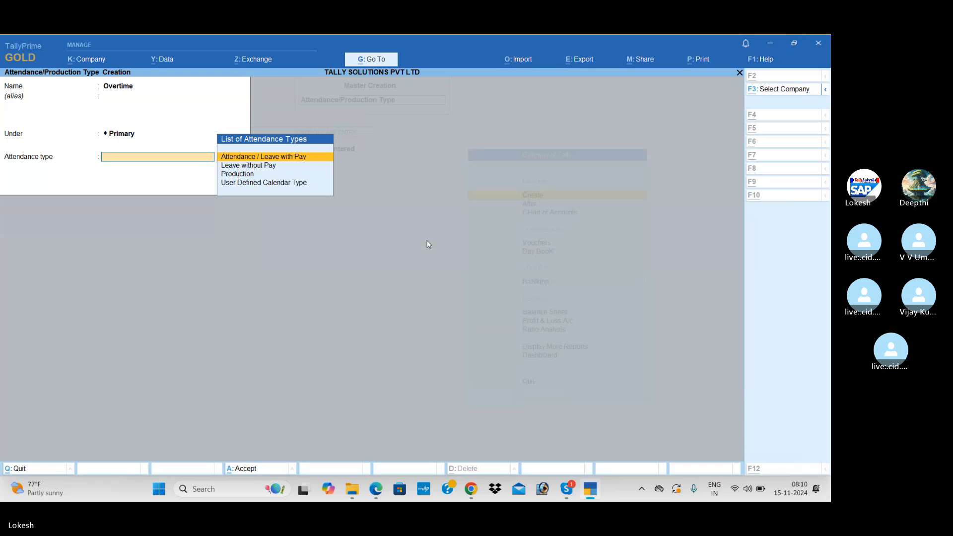
key("alt+Tab")
key("Down")
key("Down")
key("Return")
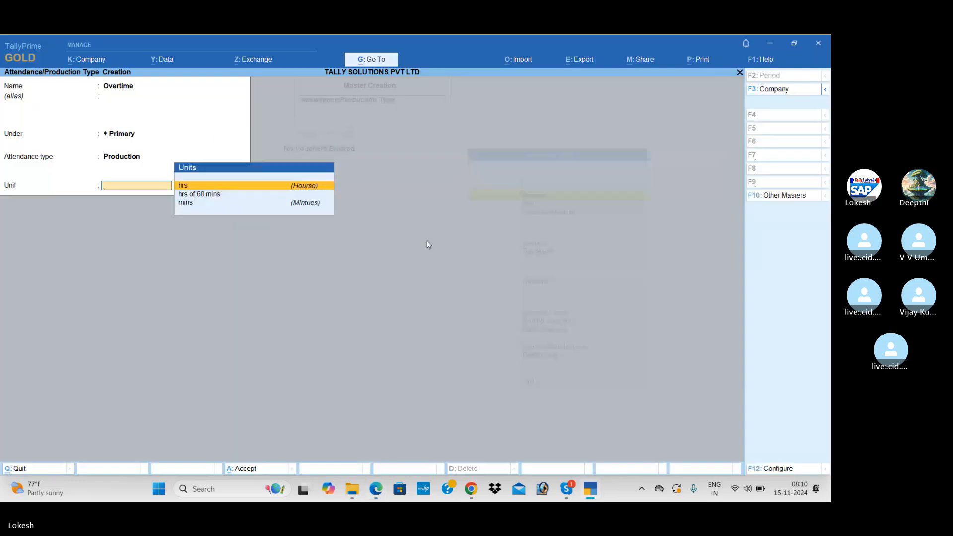
key("Down")
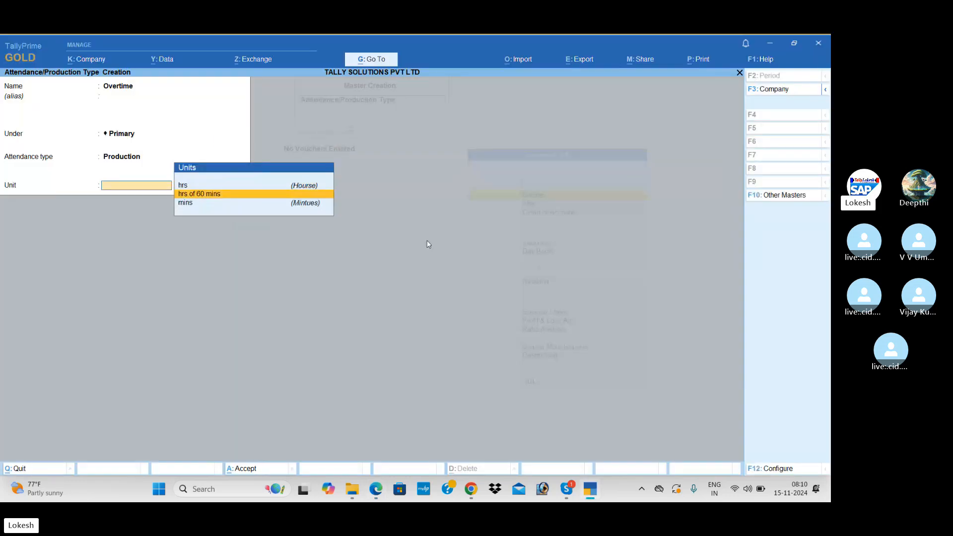
key("Return")
key("Return")
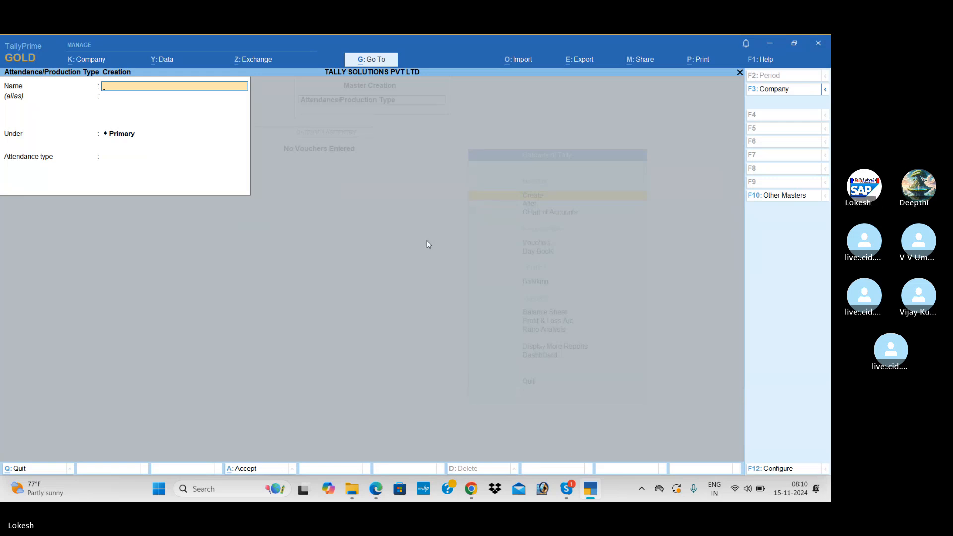
key("Escape")
Step: Quit the attendance form, start a new pay head, and review the reference PDF
key("y")
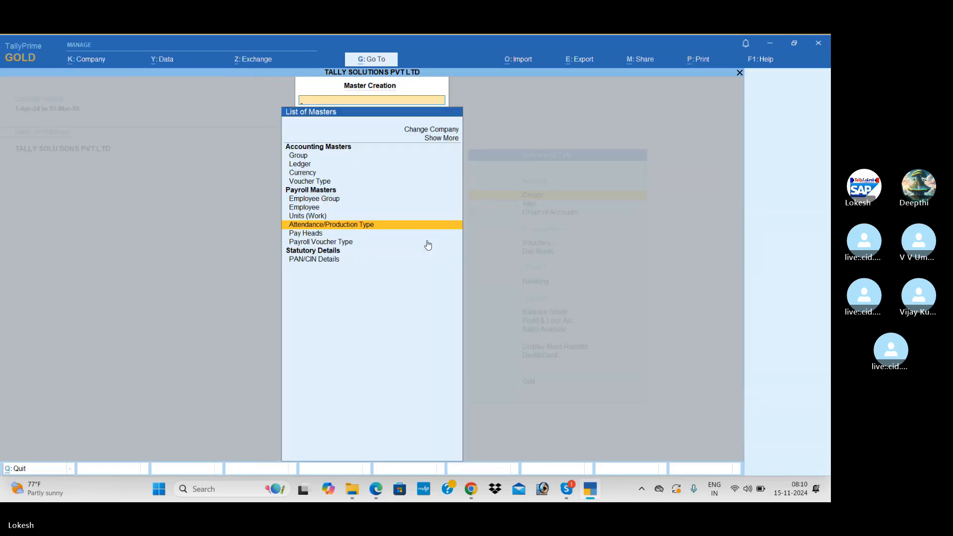
key("Down")
key("Return")
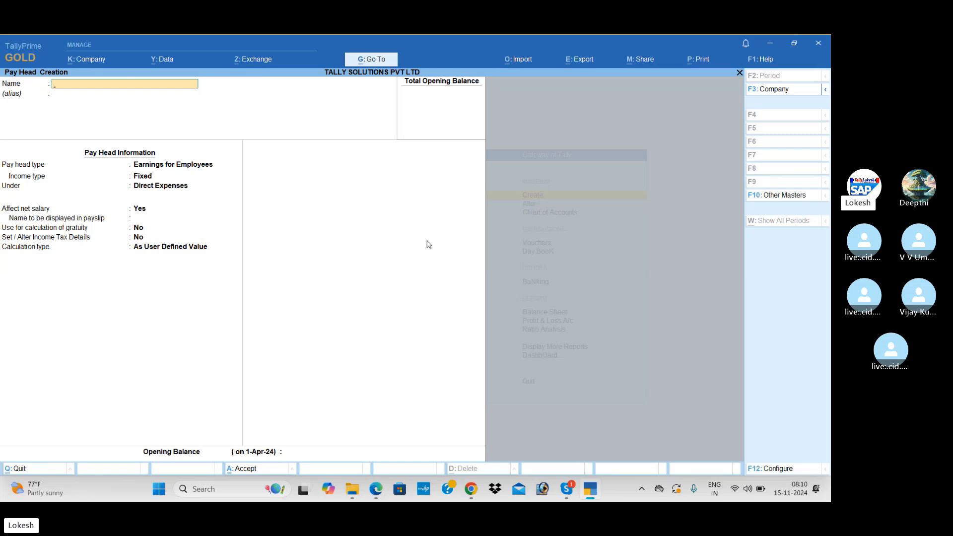
key("alt+Tab")
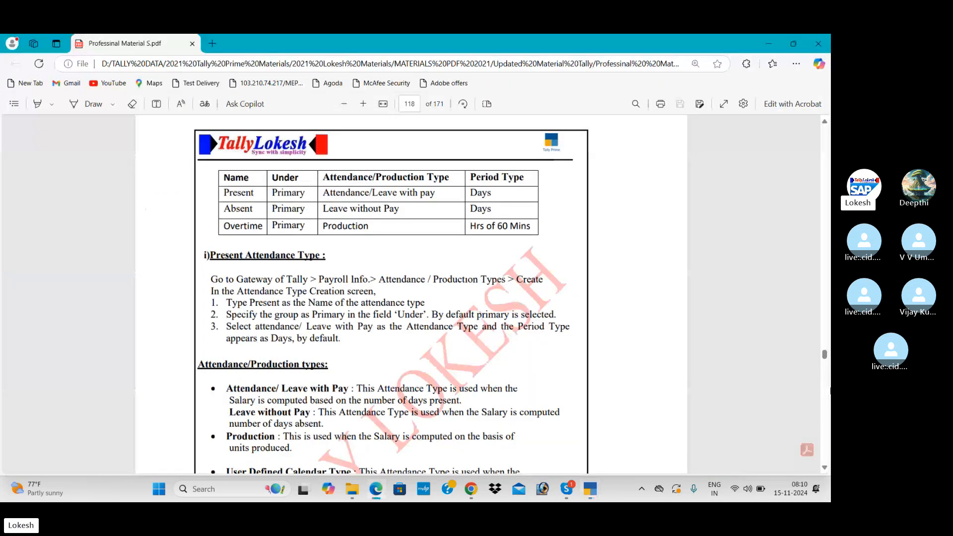
scroll(411, 293, "down", 15)
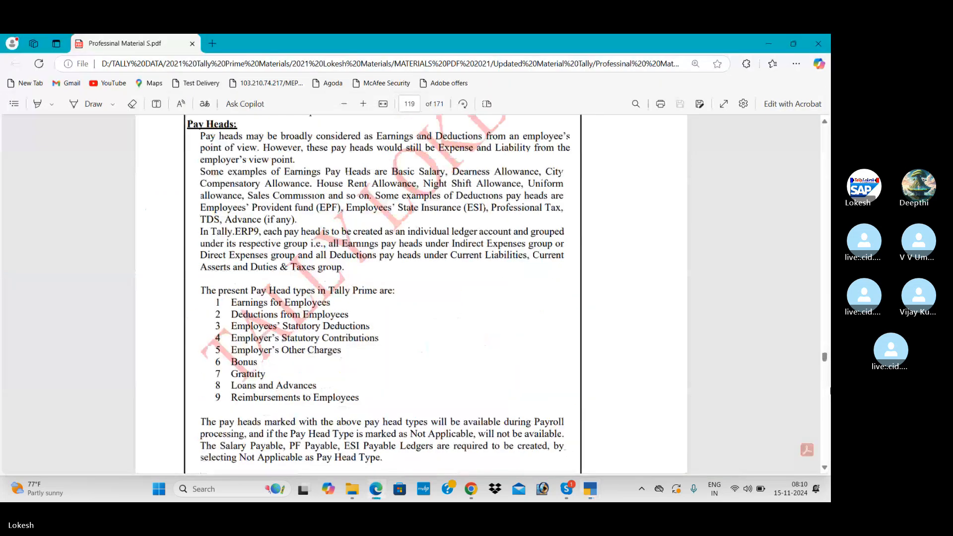
scroll(411, 293, "down", 5)
left_click(825, 469)
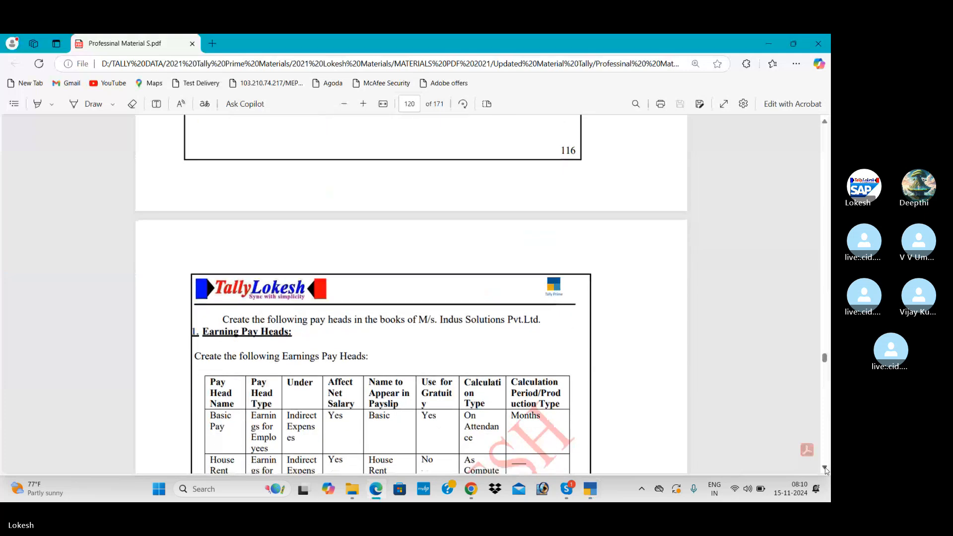
left_click(826, 468)
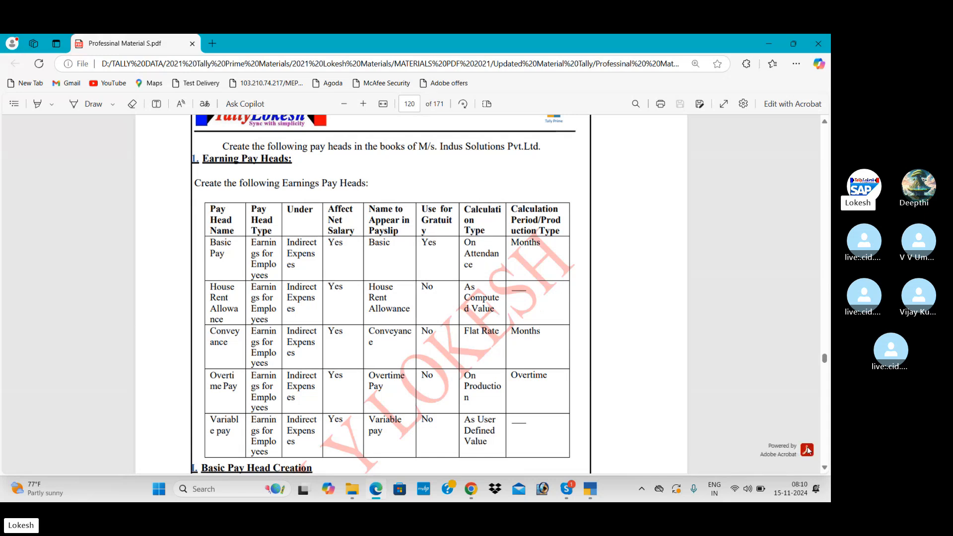
scroll(826, 471, "down", 10)
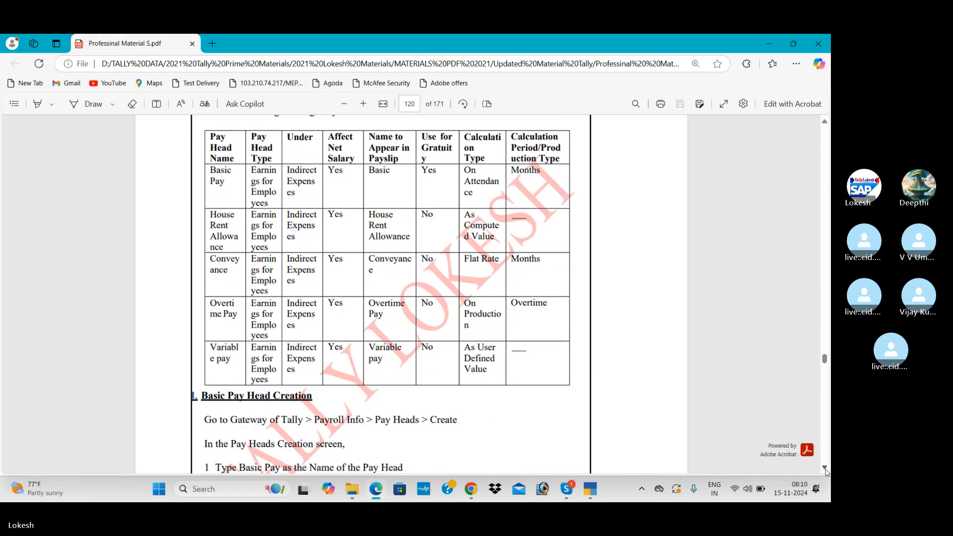
scroll(826, 472, "down", 15)
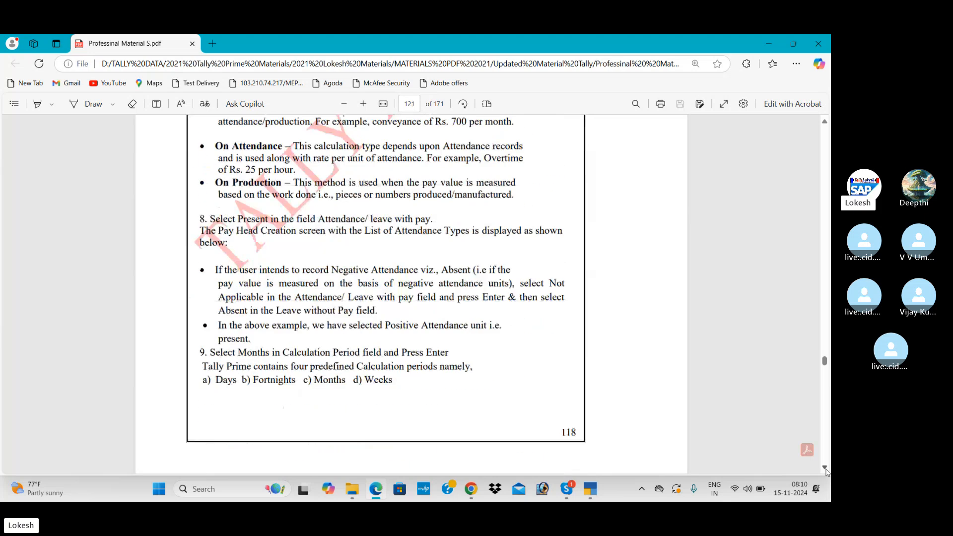
scroll(826, 472, "down", 10)
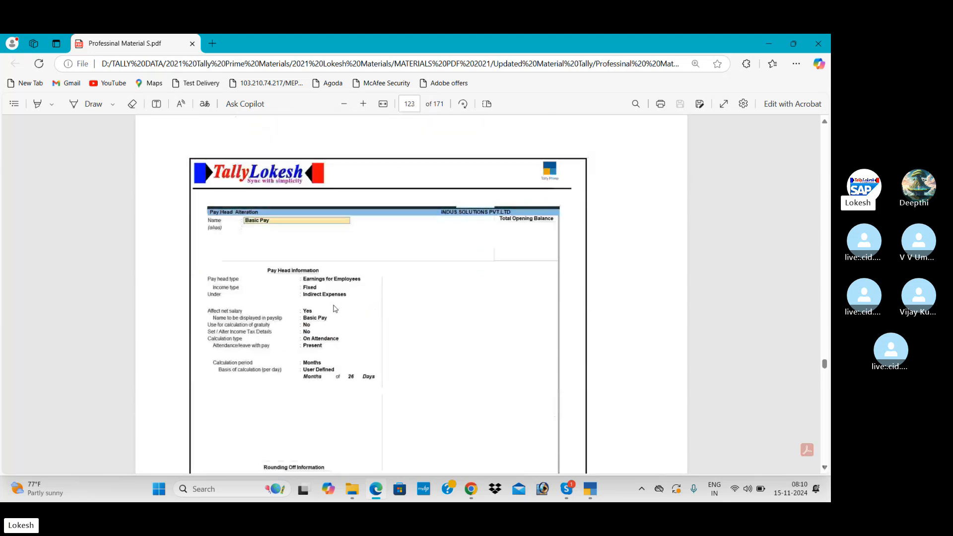
key("alt+Tab")
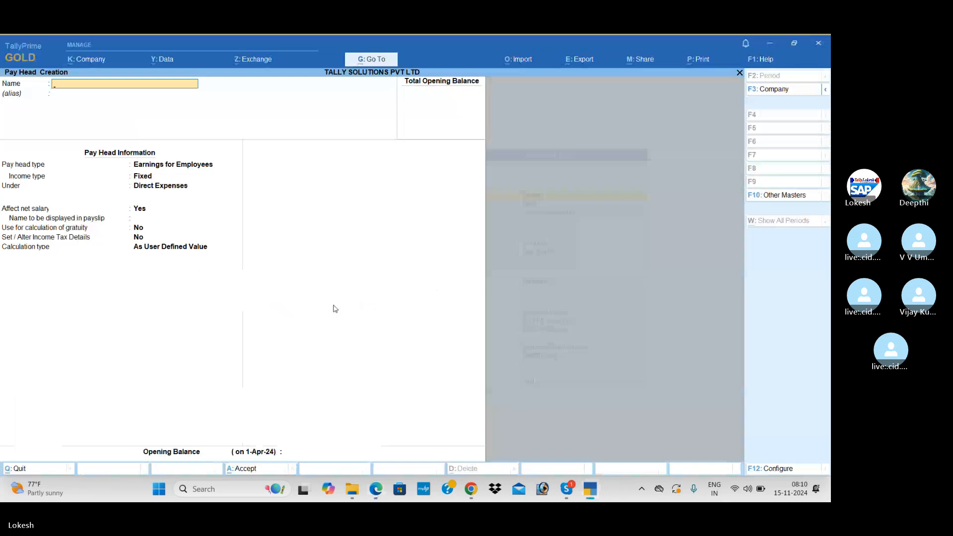
Step: Name the pay head Basic Pay: Earnings for Employees, Fixed, under Indirect Expenses
type("Basic Pay")
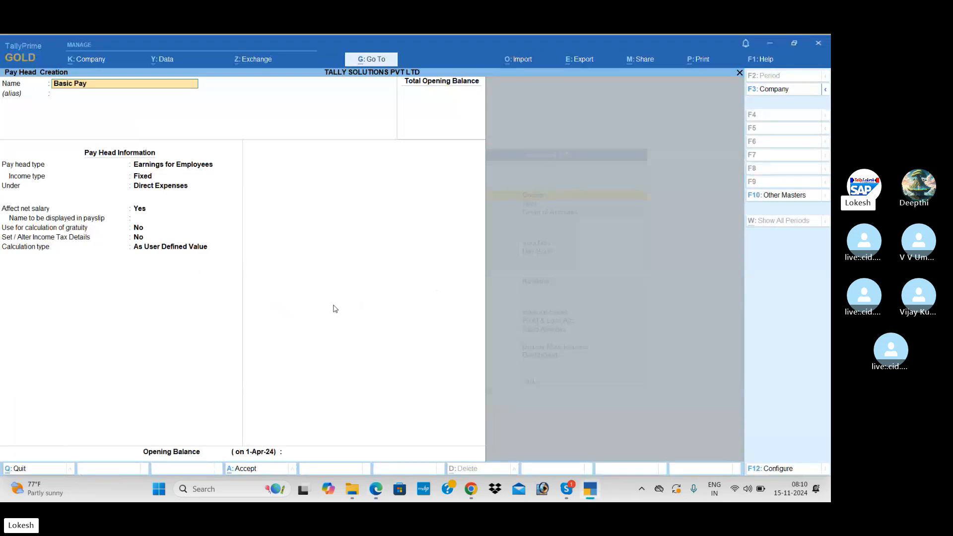
key("Return")
key("Return")
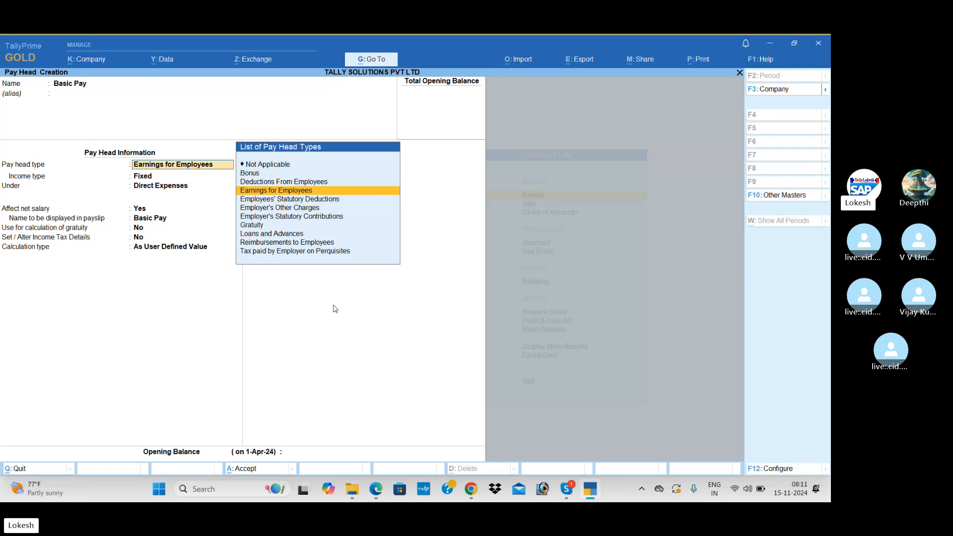
key("Return")
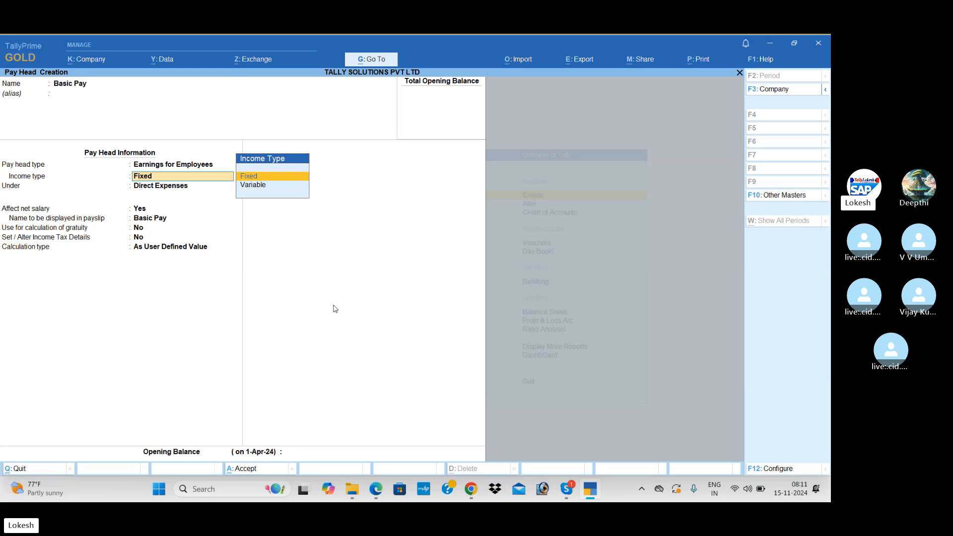
key("Return")
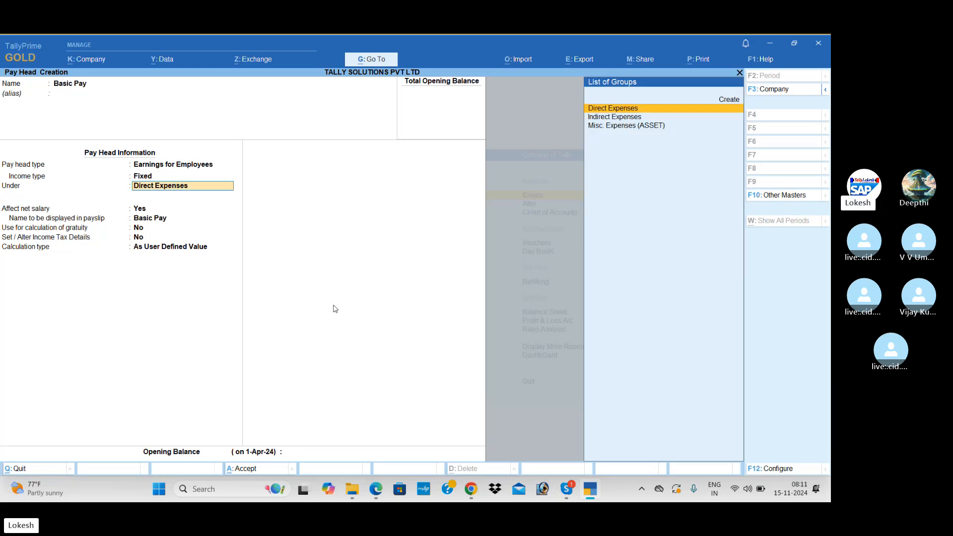
key("Up")
key("Down")
key("Down")
key("Return")
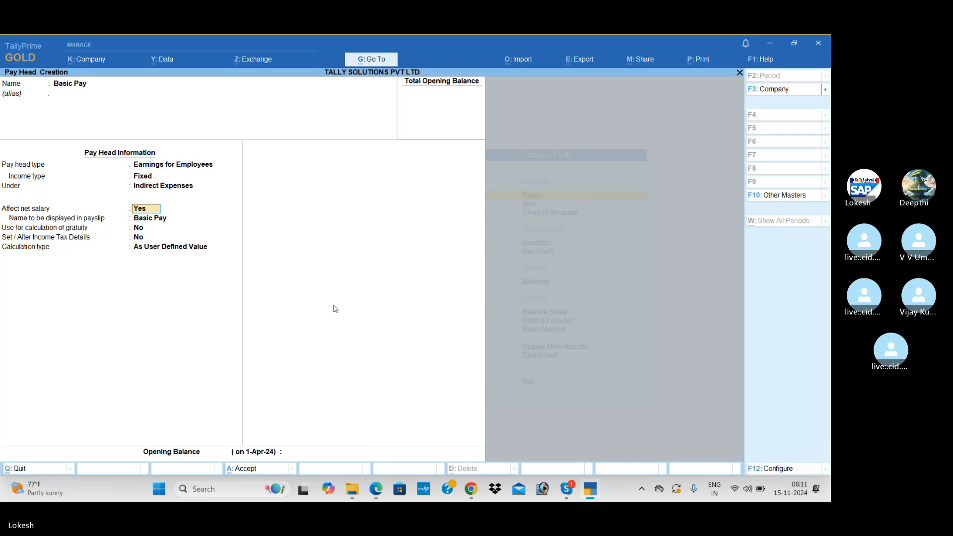
key("Return")
key("Return")
key("Return")
key("Return")
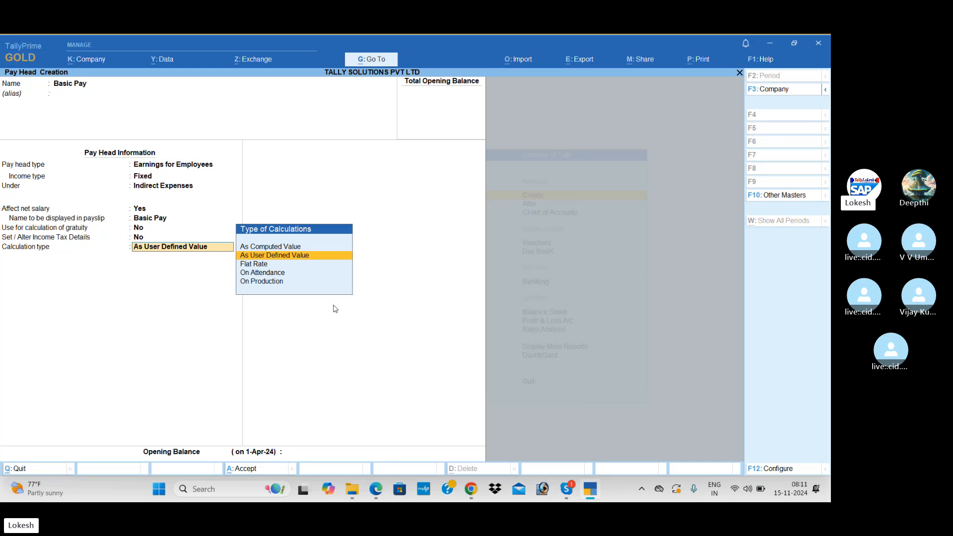
Step: Calculate Basic Pay On Attendance (Present), per Months, with a User Defined 26 days
key("Down")
key("Down")
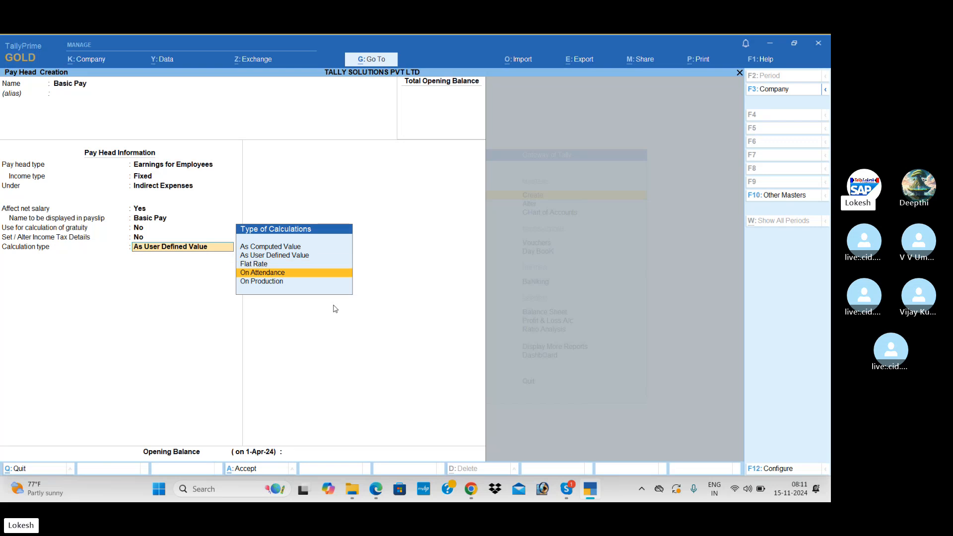
key("Return")
key("Down")
key("Return")
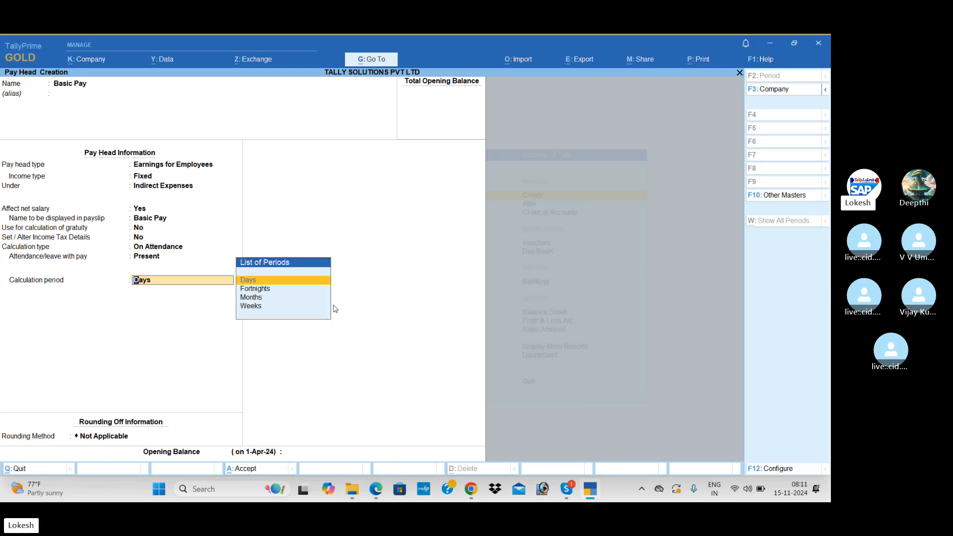
key("Down")
key("Down")
key("Return")
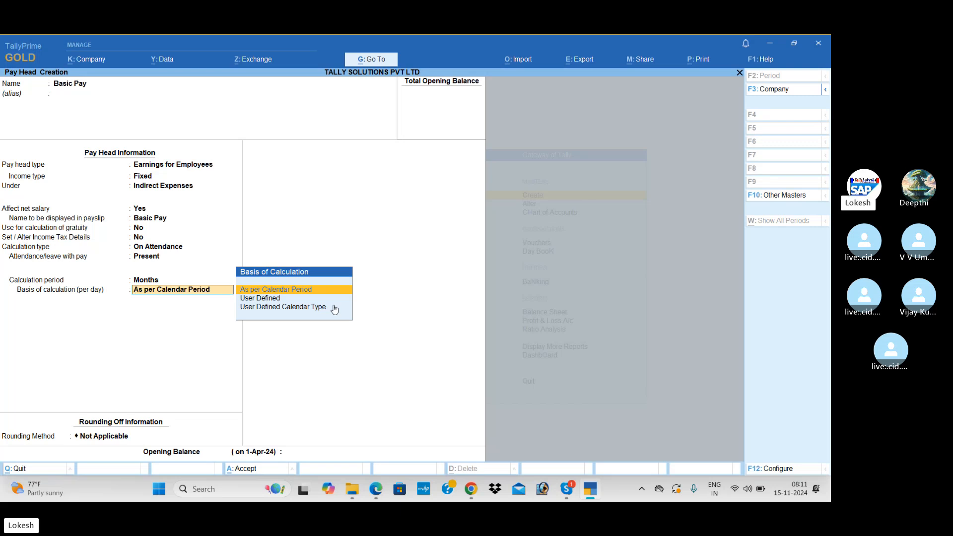
key("Down")
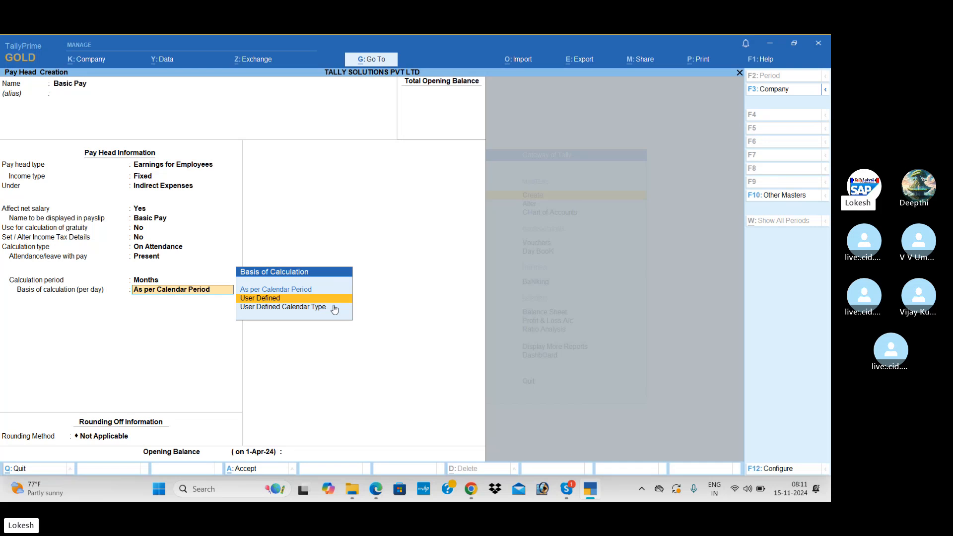
key("Return")
type("26")
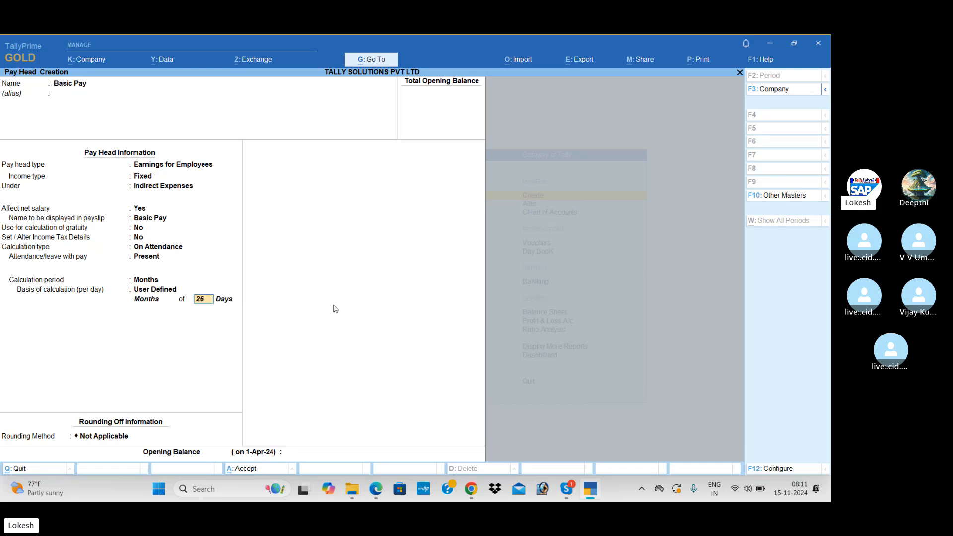
key("Return")
Step: Leave Basic Pay's rounding as Not Applicable and save the pay head
key("alt+Tab")
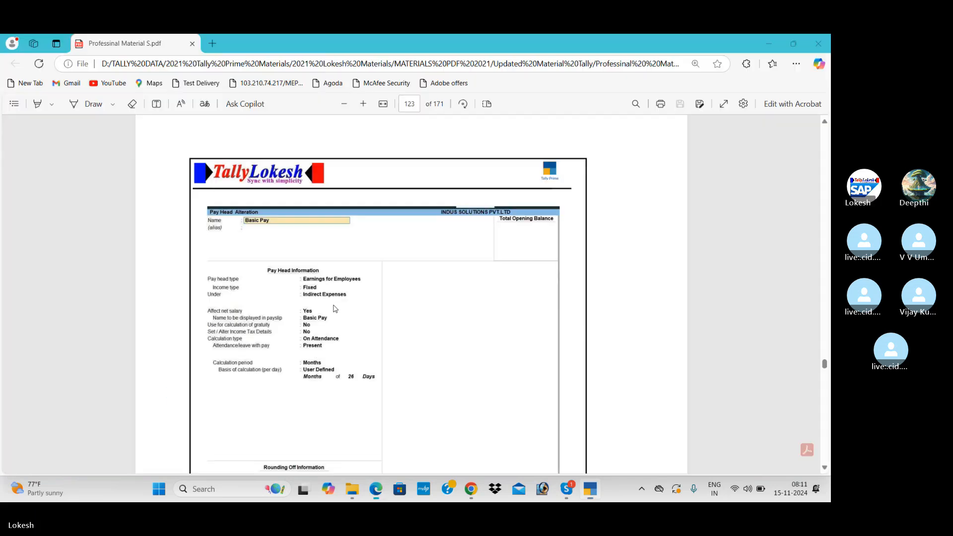
scroll(334, 363, "down", 1)
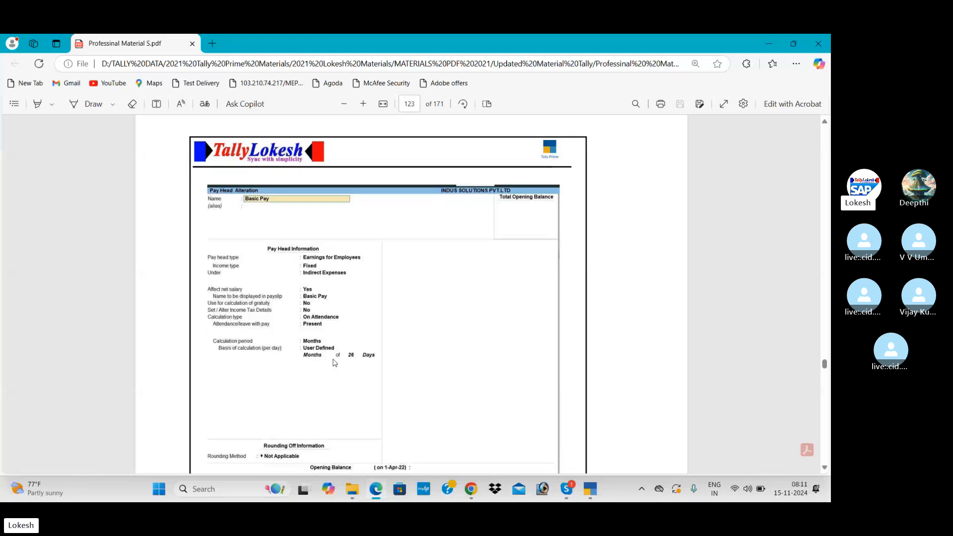
key("alt+Tab")
key("Return")
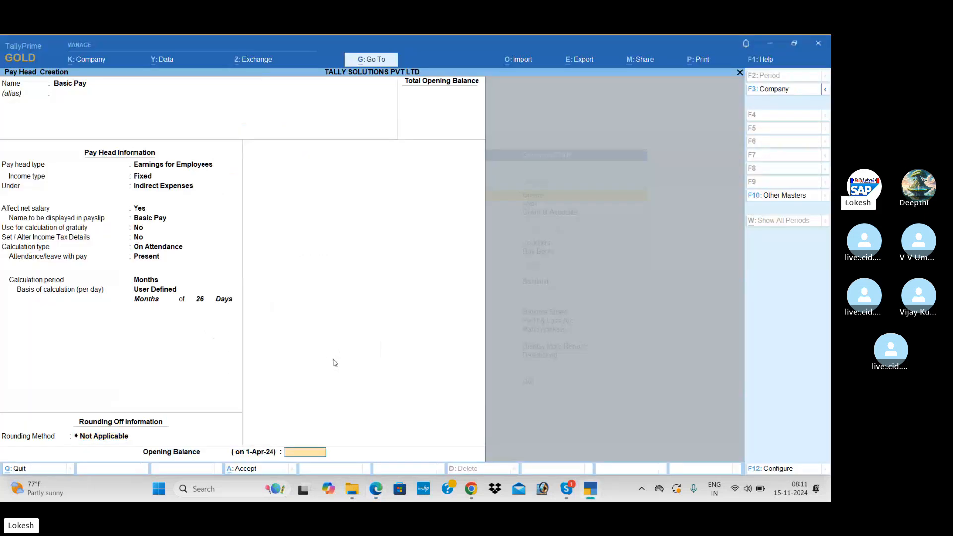
key("Return")
key("Return")
Step: Scroll the reference PDF to the completed HRA pay head screenshot on page 125
key("alt+Tab")
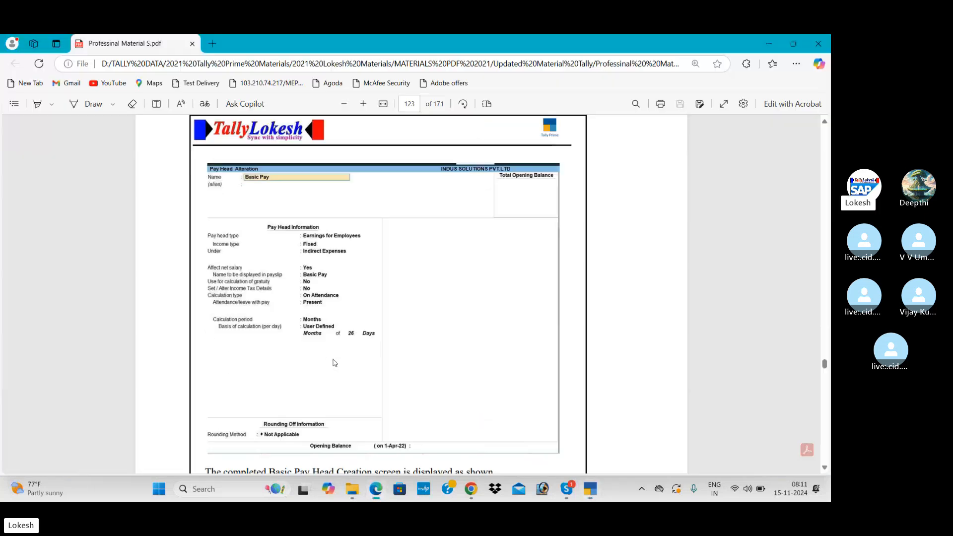
scroll(335, 363, "down", 2)
scroll(334, 363, "down", 20)
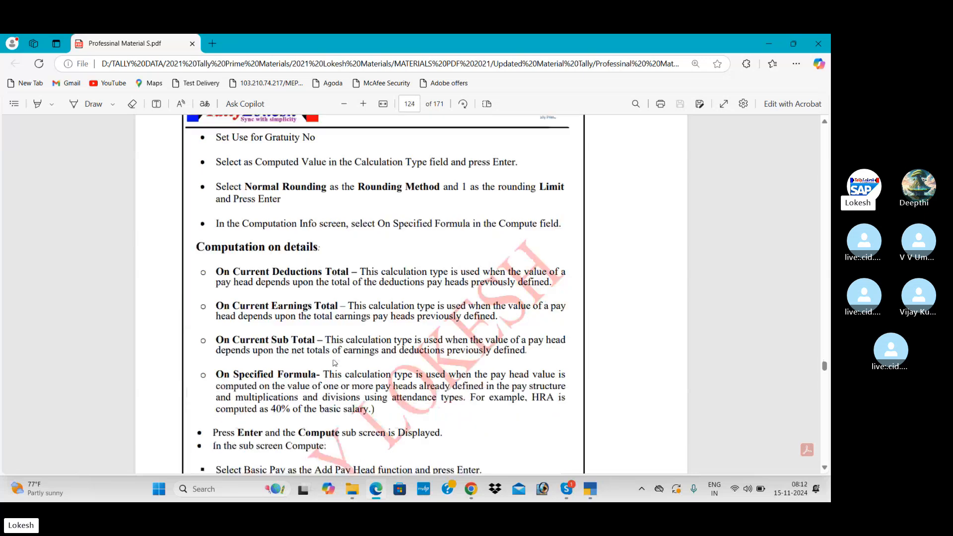
scroll(334, 363, "down", 2)
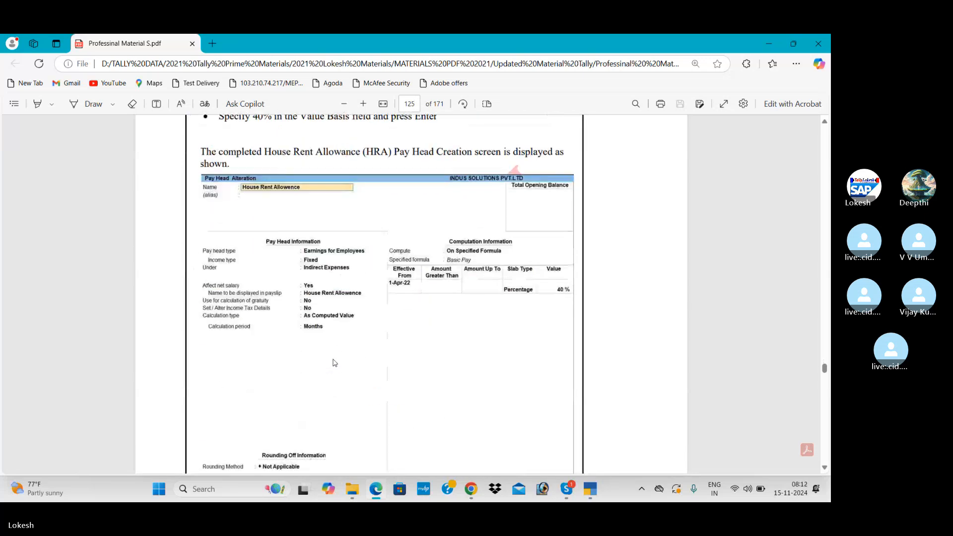
Step: Name the pay head House Rent Allowence under Indirect Expenses, As Computed Value per Months
key("alt+Tab")
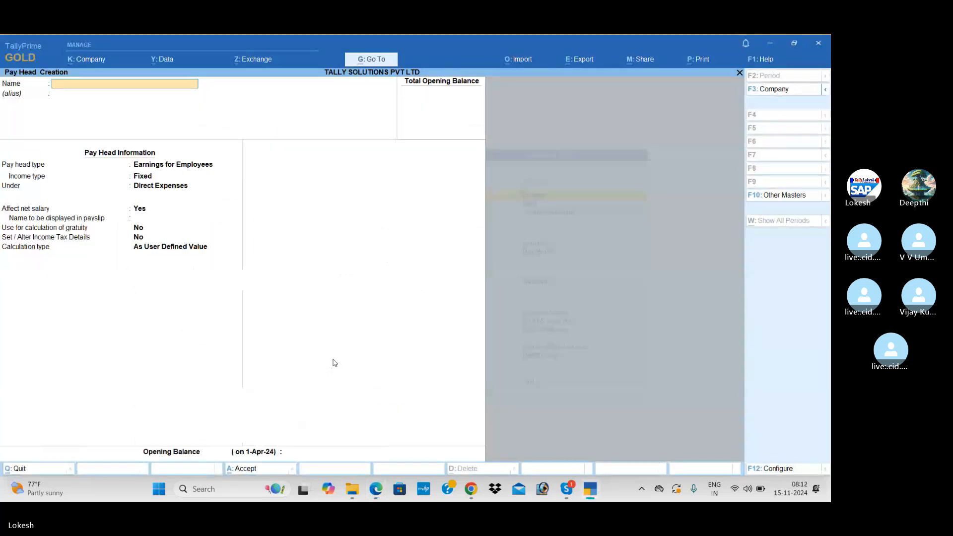
type("House Rent Allowence")
key("Return")
key("Return")
key("Return")
key("Return")
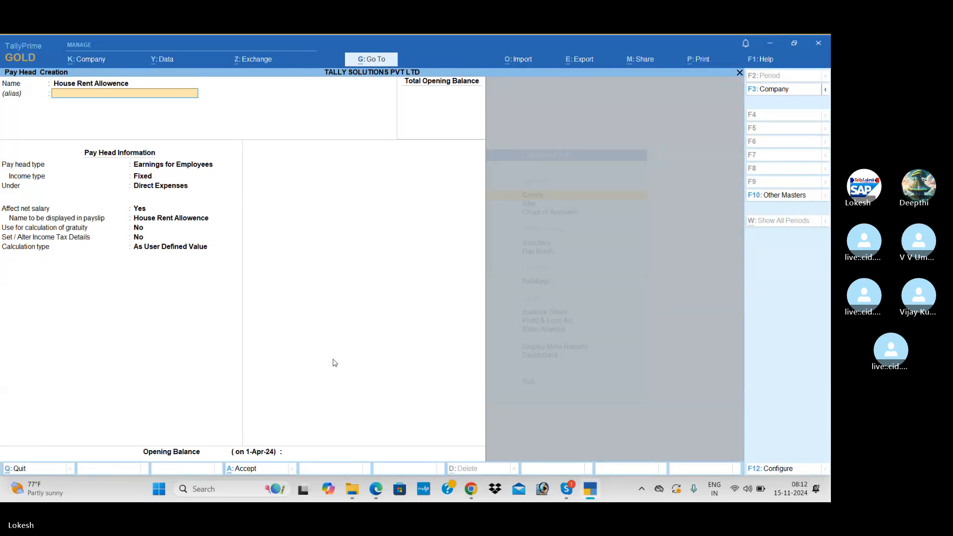
key("Down")
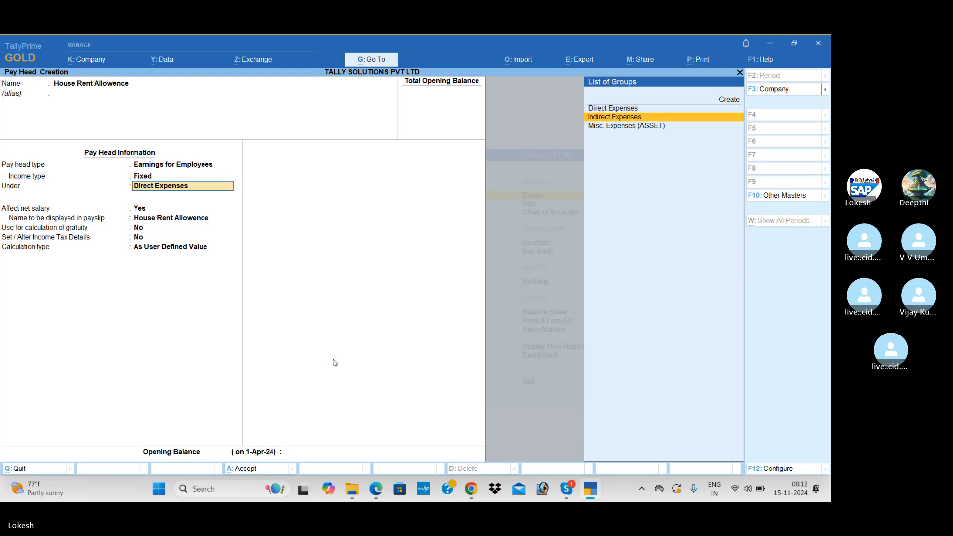
key("Down")
key("Up")
key("Return")
key("Return")
key("Return")
key("Return")
key("Return")
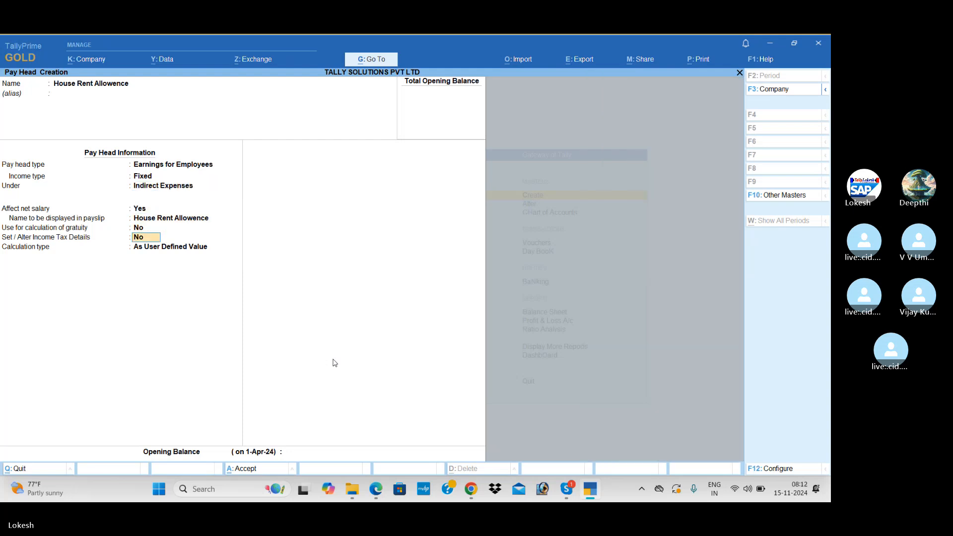
key("alt+Tab")
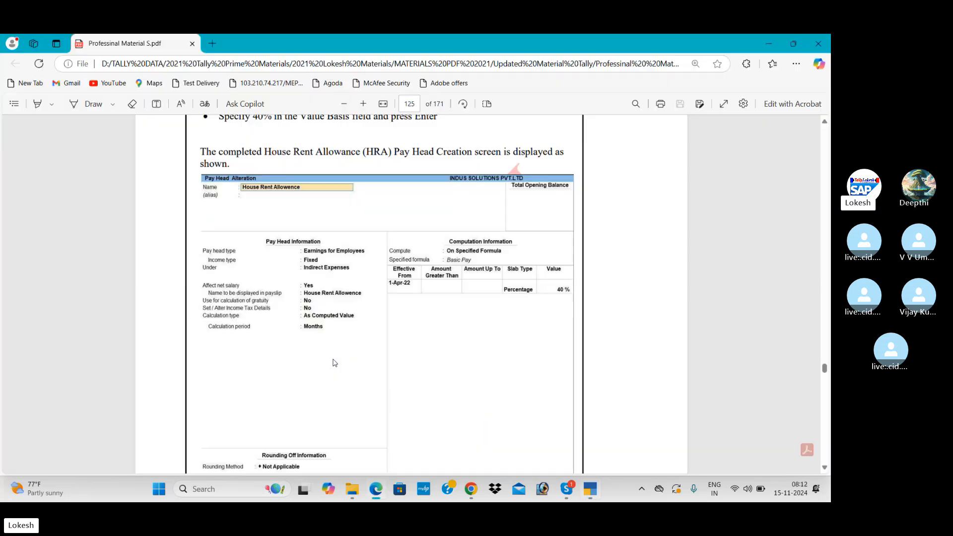
key("alt+Tab")
key("Up")
key("Return")
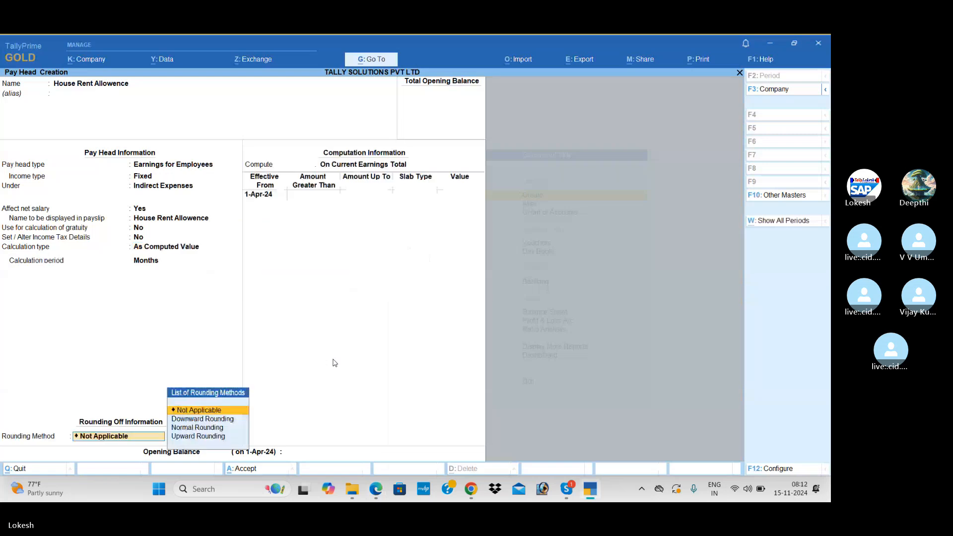
Step: Compute it On Specified Formula as 40% of Basic Pay and save the pay head
key("BackSpace")
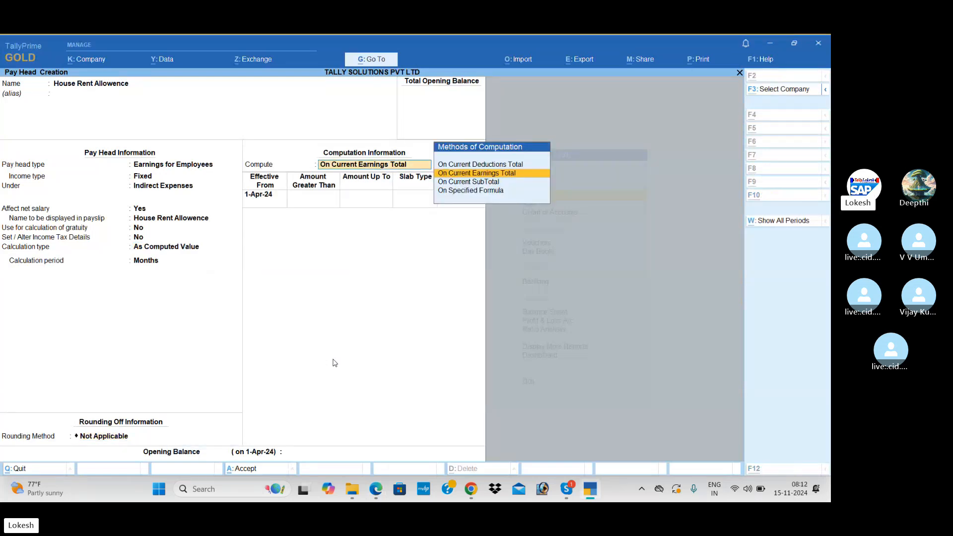
key("alt+Tab")
key("alt+Tab")
key("Down")
key("Down")
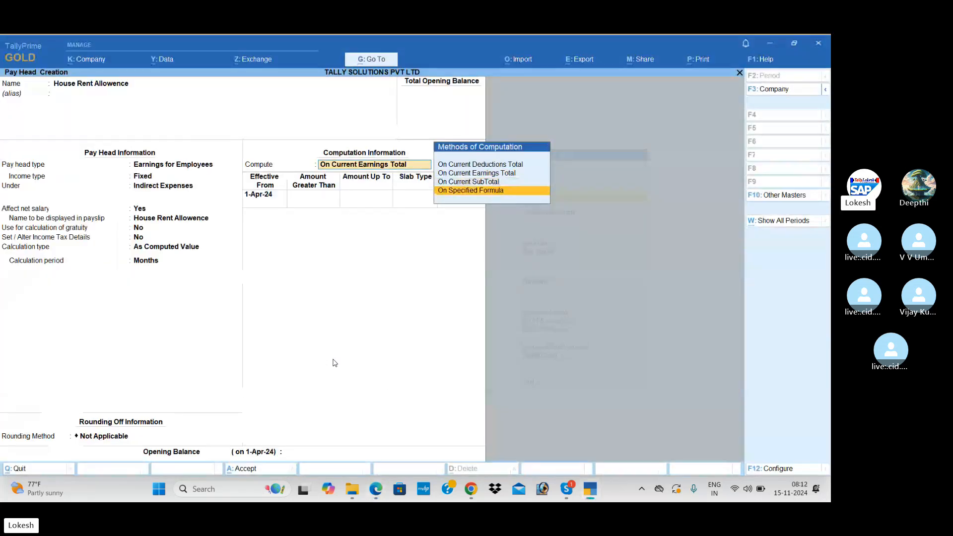
key("Return")
key("Return")
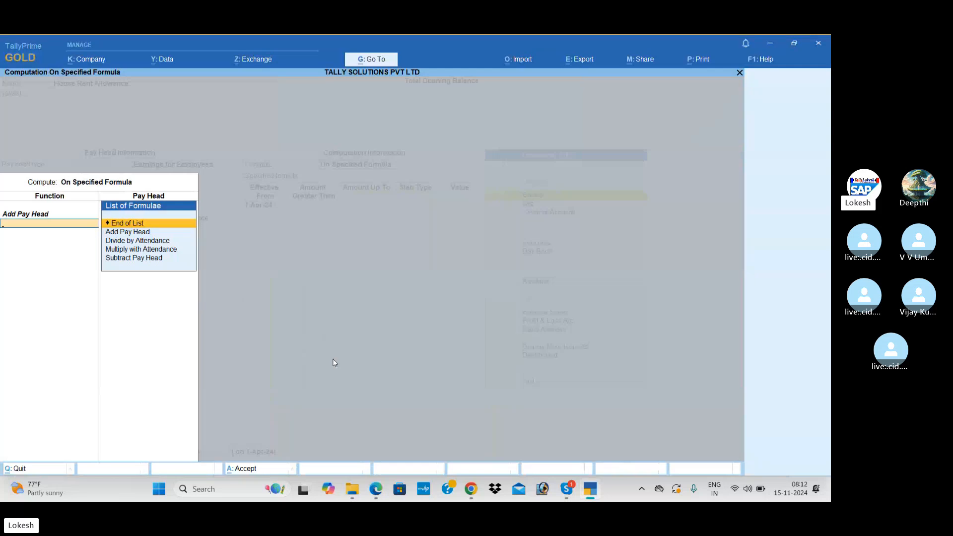
key("Return")
key("Return")
key("Return")
key("Return")
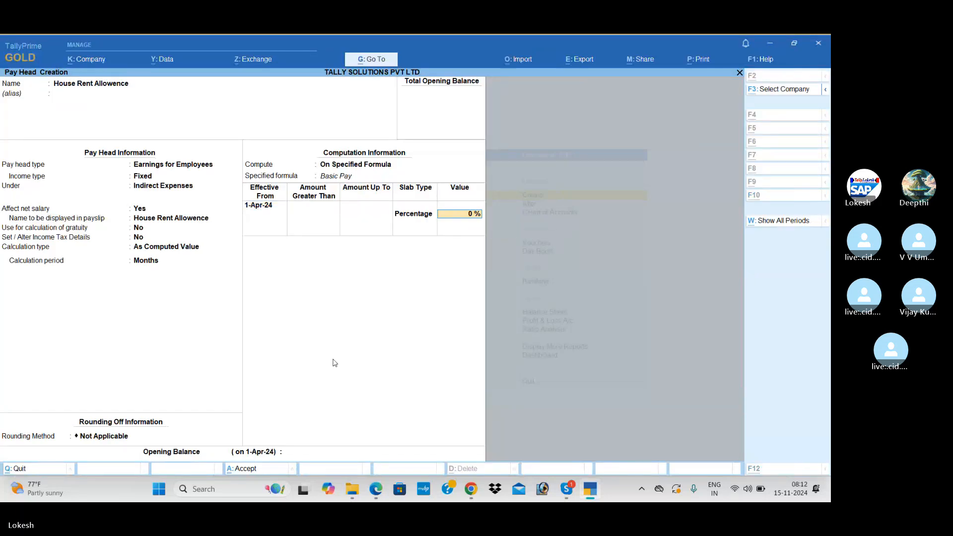
key("alt+Tab")
key("alt+Tab")
type("40")
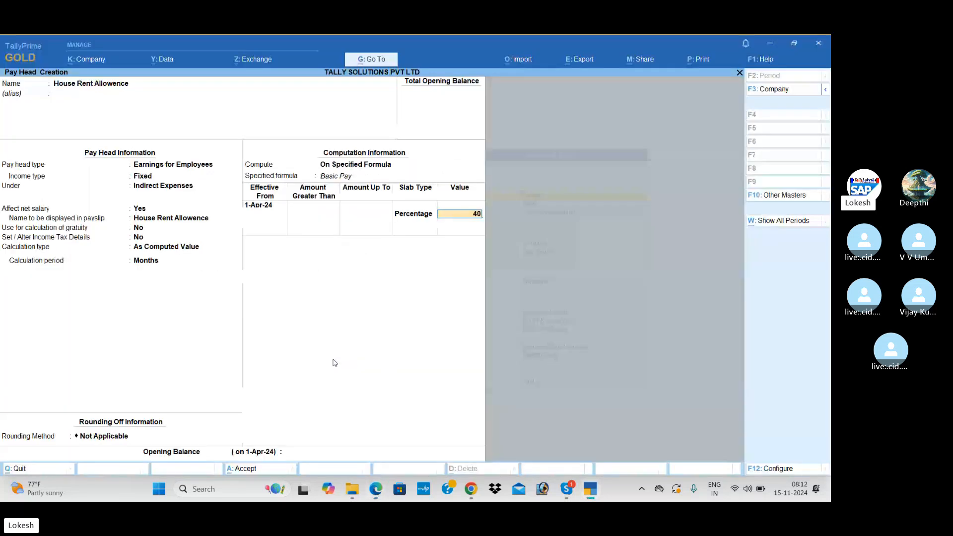
key("Return")
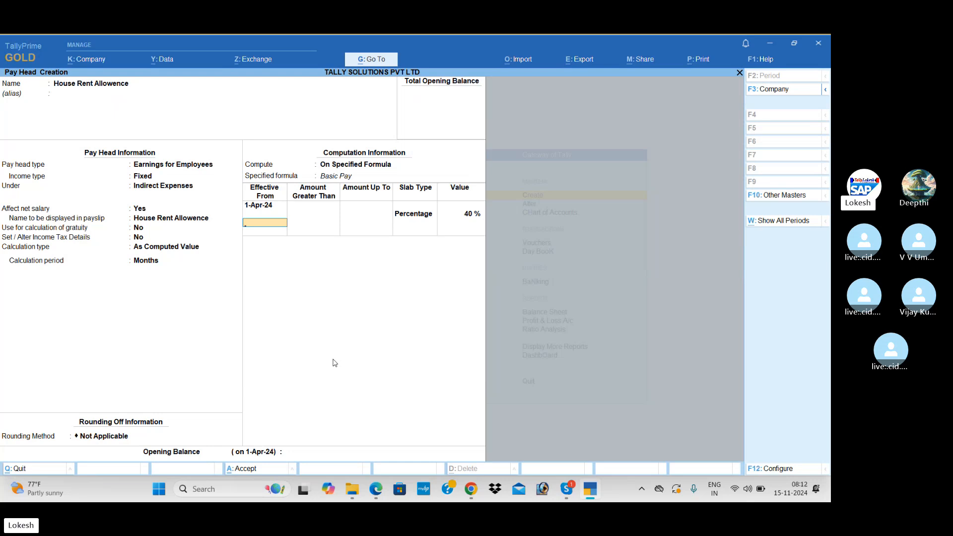
key("Return")
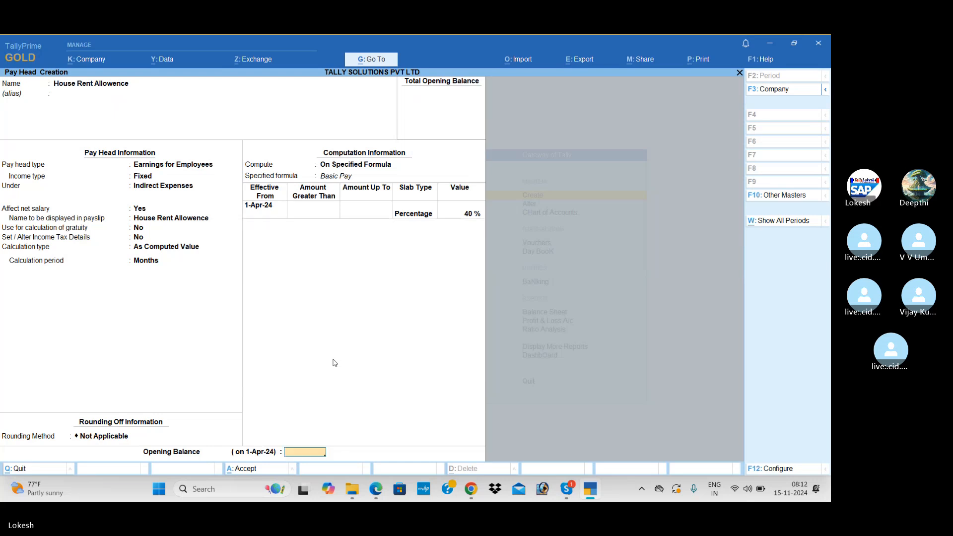
key("Return")
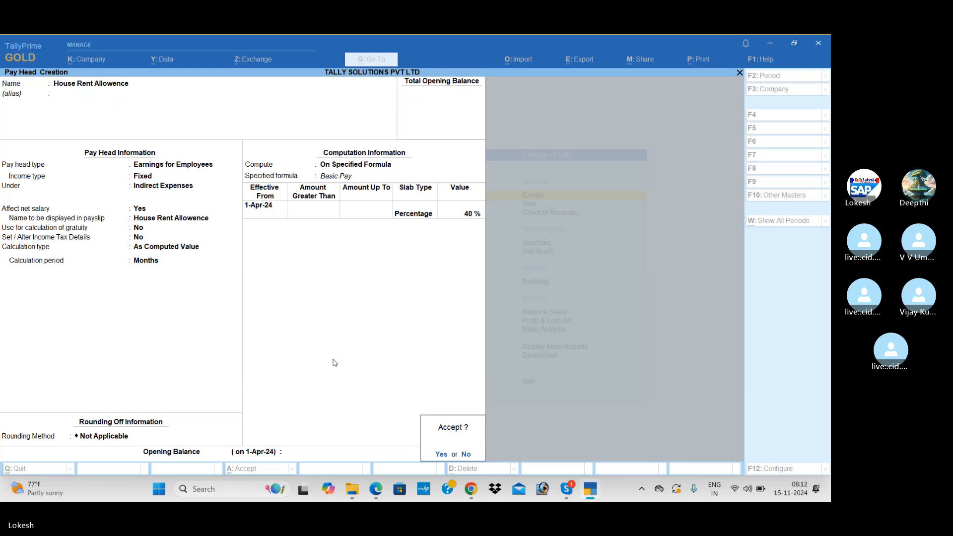
key("Return")
Step: Name the new pay head Conveyance and place it under Indirect Expenses
key("alt+Tab")
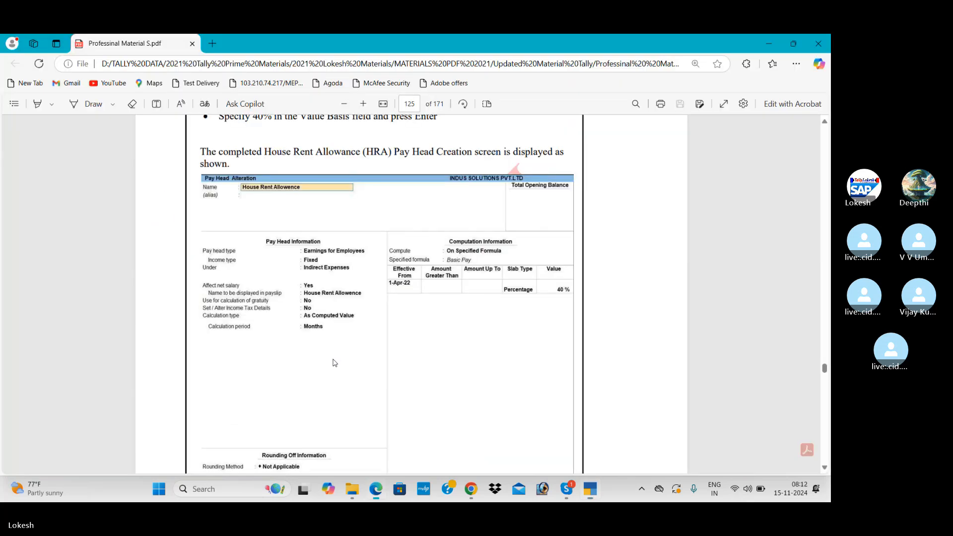
scroll(336, 363, "down", 10)
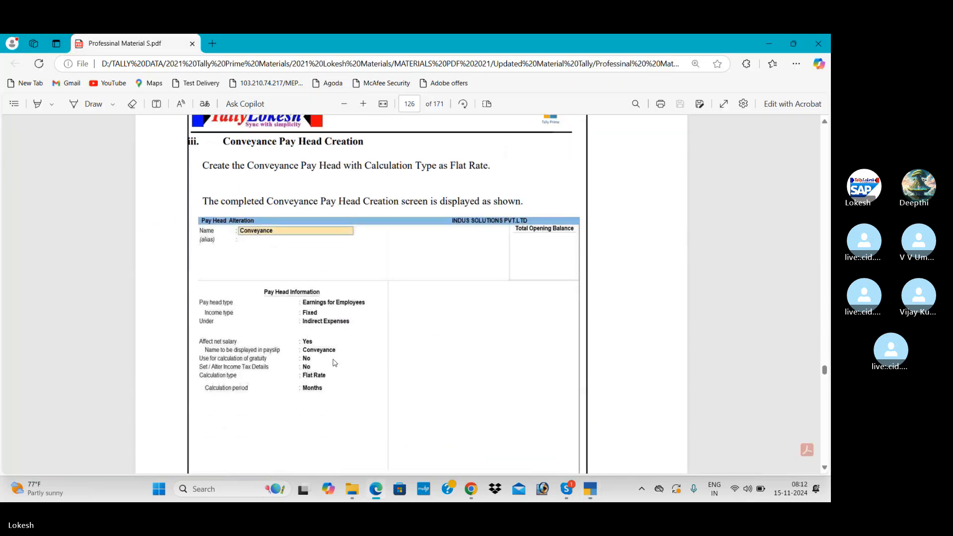
key("alt+Tab")
type("C")
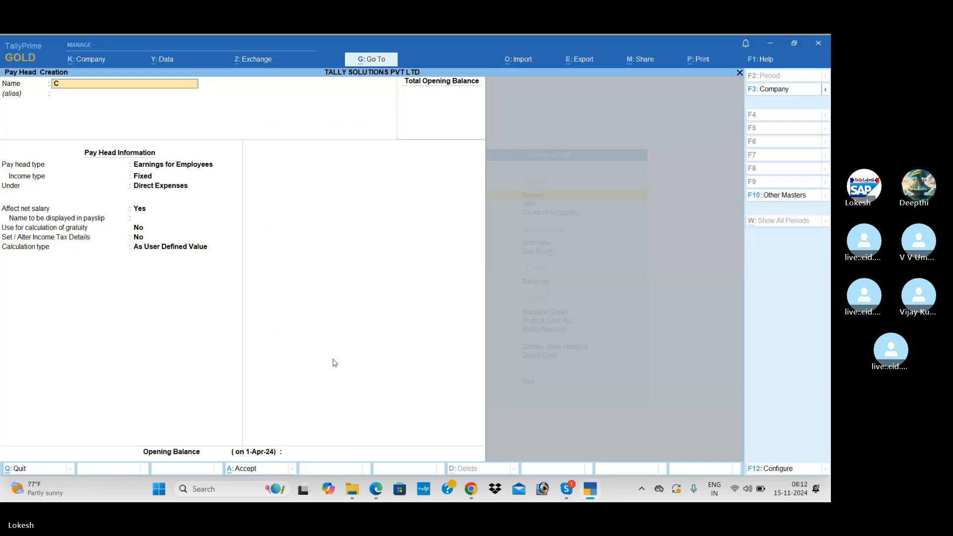
type("onveyance")
key("Return")
key("Return")
key("Return")
key("Return")
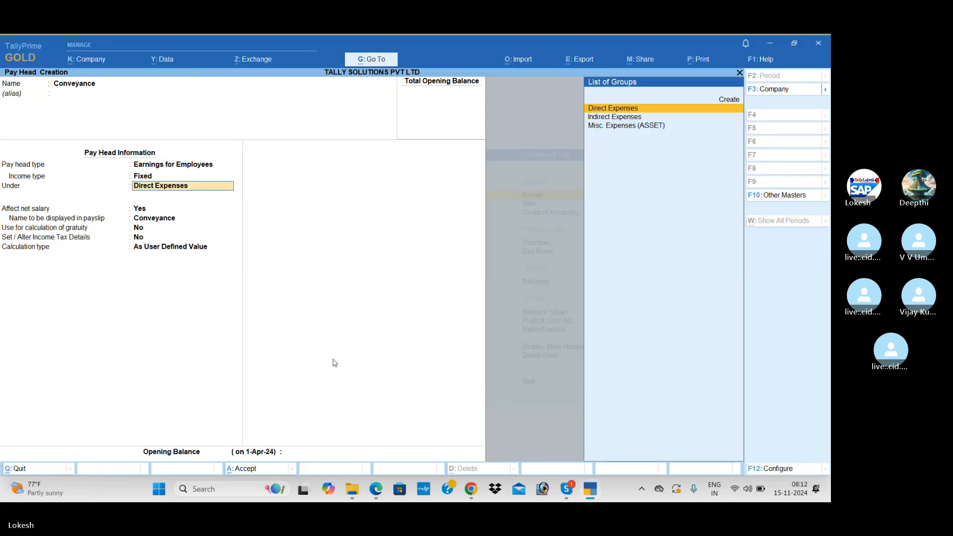
key("Down")
key("Return")
key("Return")
key("Return")
key("Return")
key("Return")
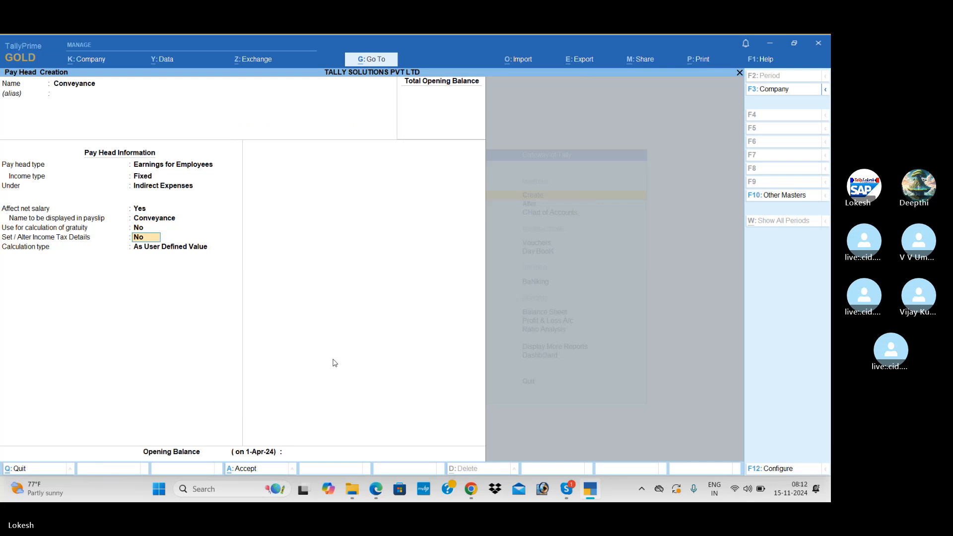
Step: Set Conveyance's calculation type to Flat Rate with Months as the period
key("alt+Tab")
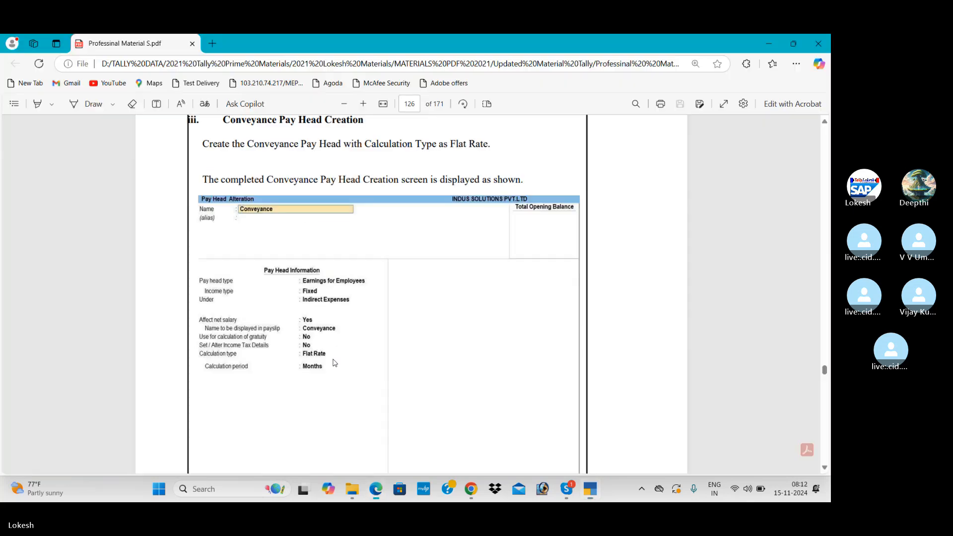
key("alt+Tab")
key("Return")
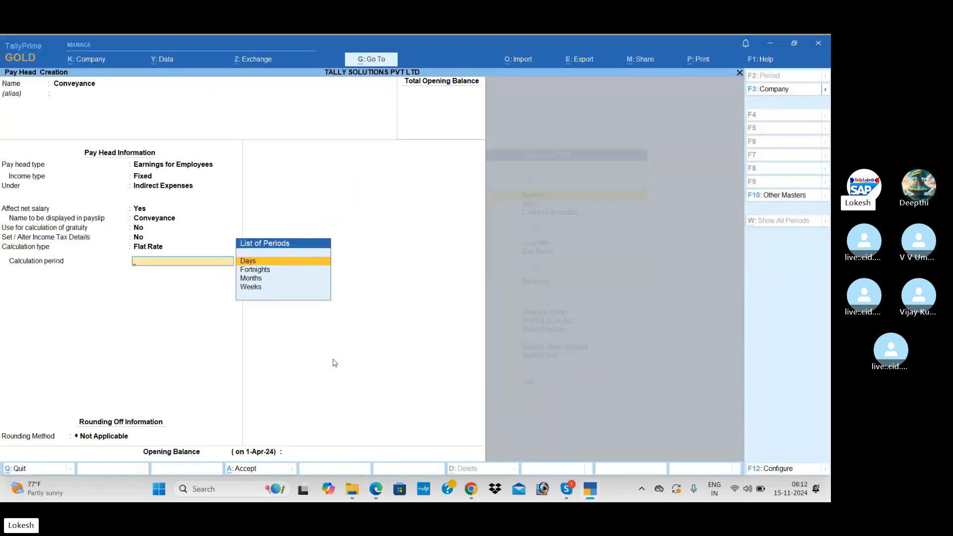
key("Down")
key("Down")
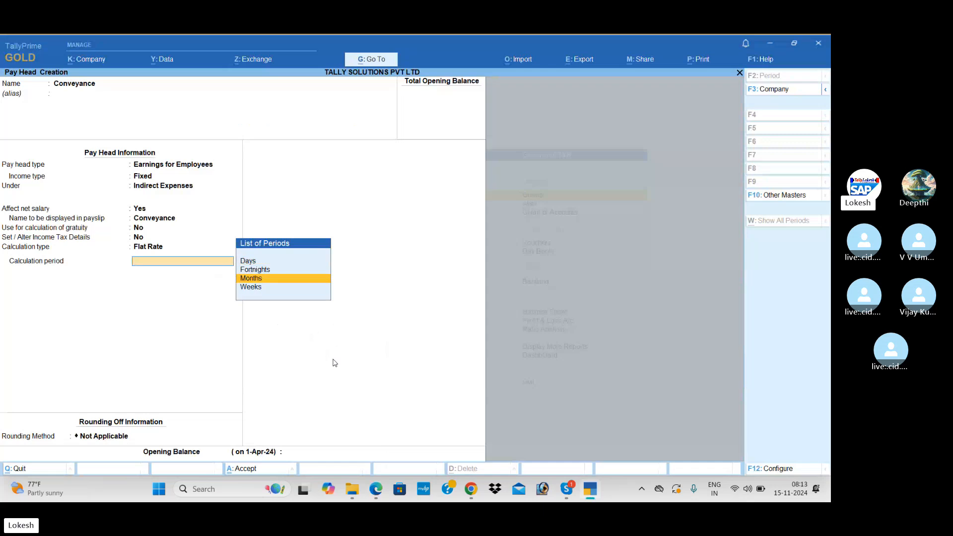
key("Return")
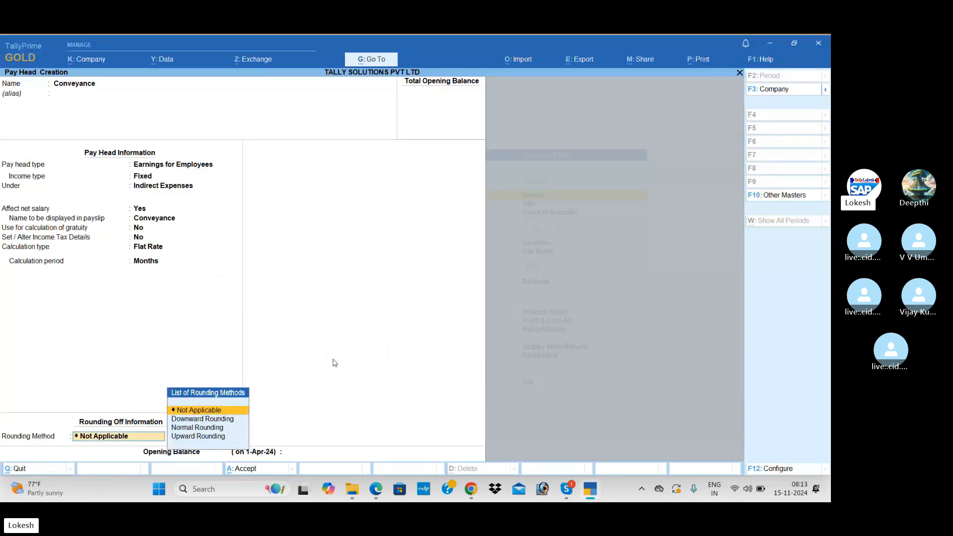
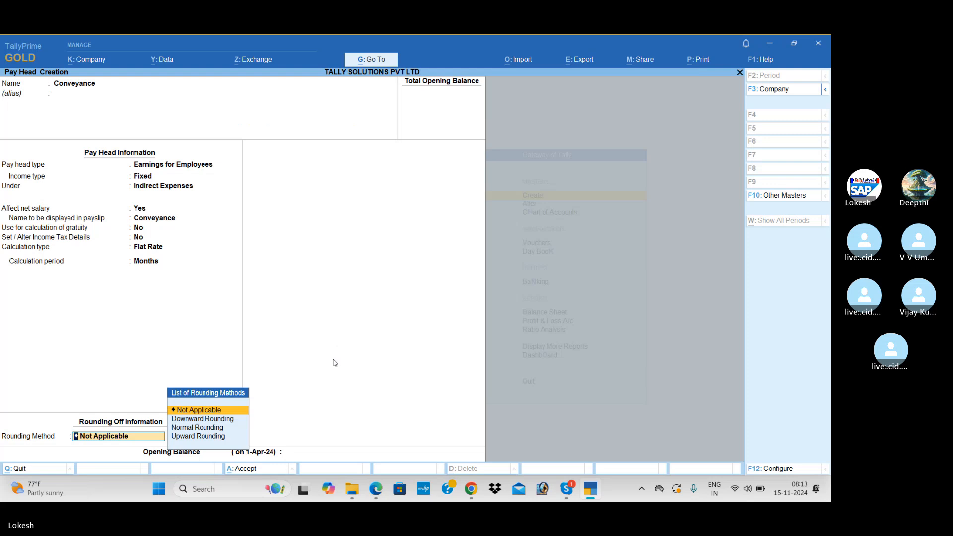
Step: Set Conveyance's rounding to Not Applicable and save the pay head
key("Return")
key("Return")
key("Return")
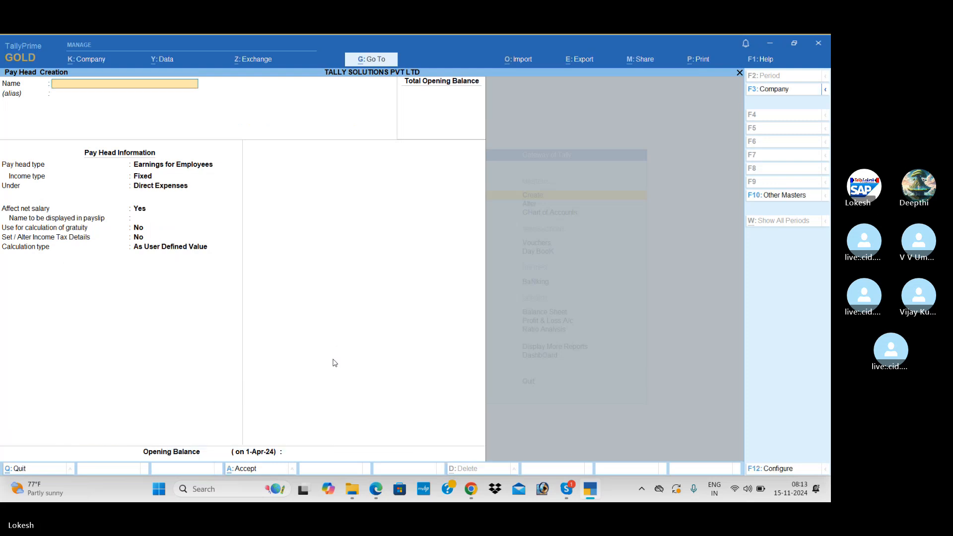
Step: Name the new earnings pay head Overtime Pay, following the course PDF
key("alt+Tab")
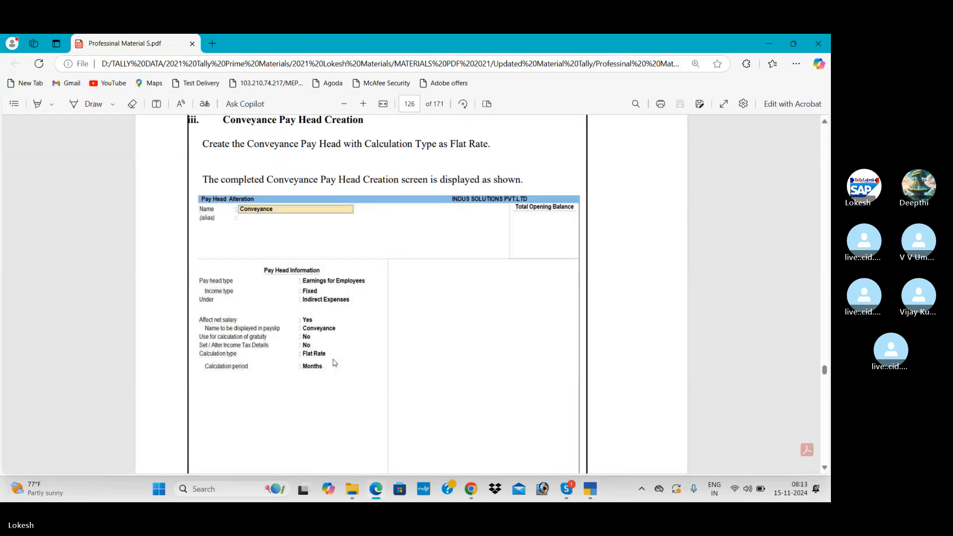
scroll(334, 363, "down", 1)
scroll(334, 363, "down", 10)
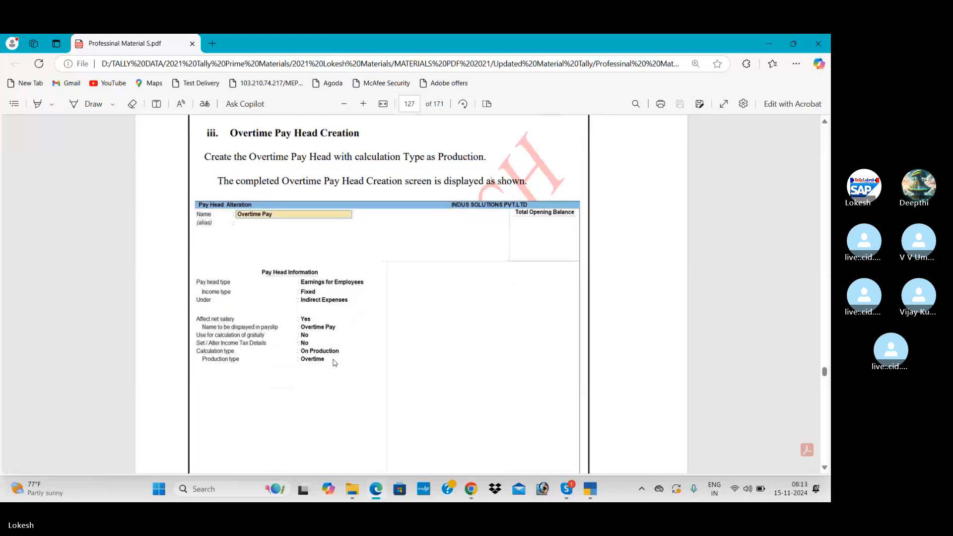
key("alt+Tab")
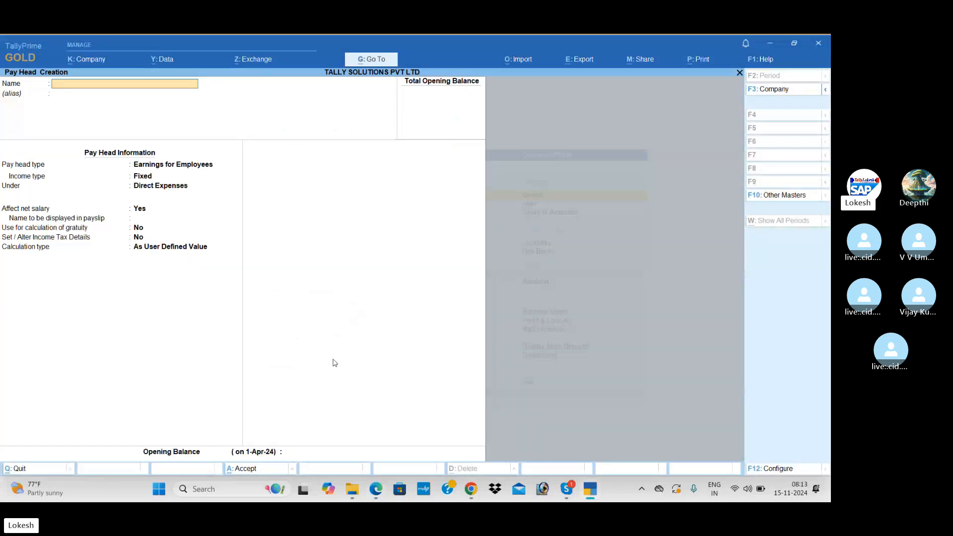
type("ver")
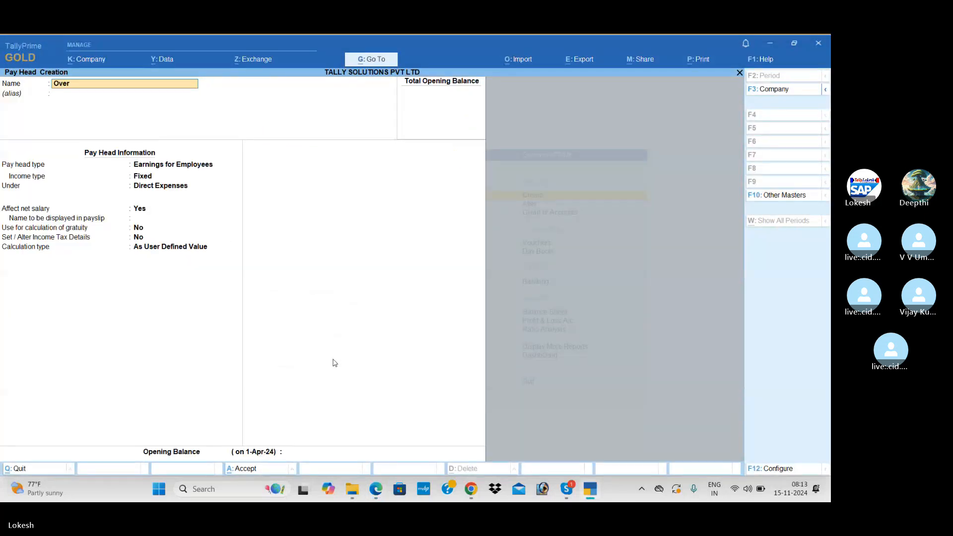
type("time")
key("Return")
key("Return")
key("Return")
key("Return")
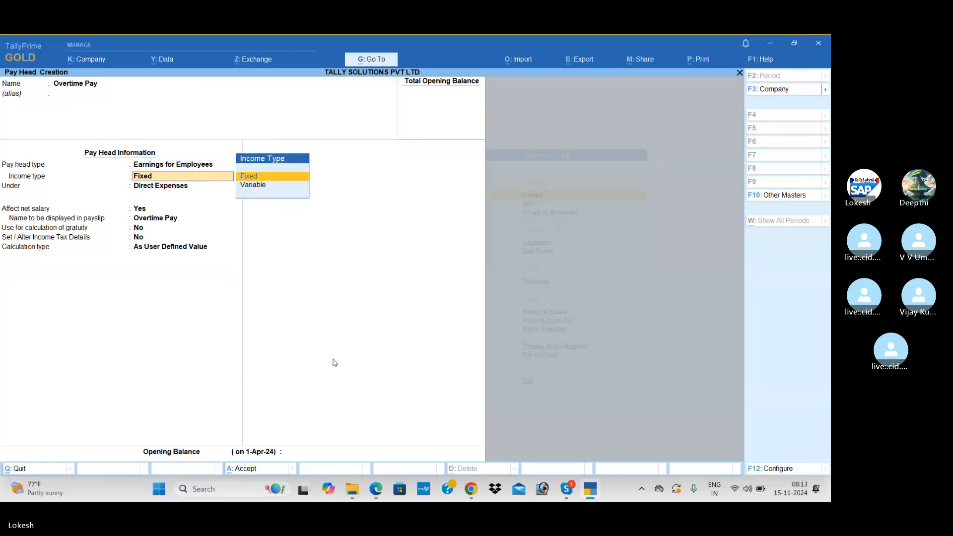
Step: Put Overtime Pay under Indirect Expenses, calculated On Production with no rounding
key("Down")
key("Return")
key("Return")
key("Return")
key("Return")
key("Return")
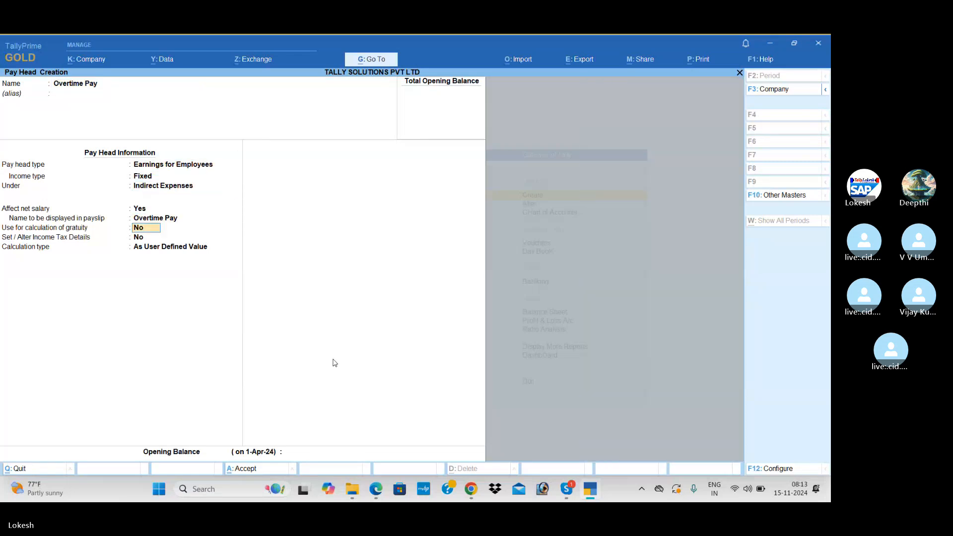
key("alt+Tab")
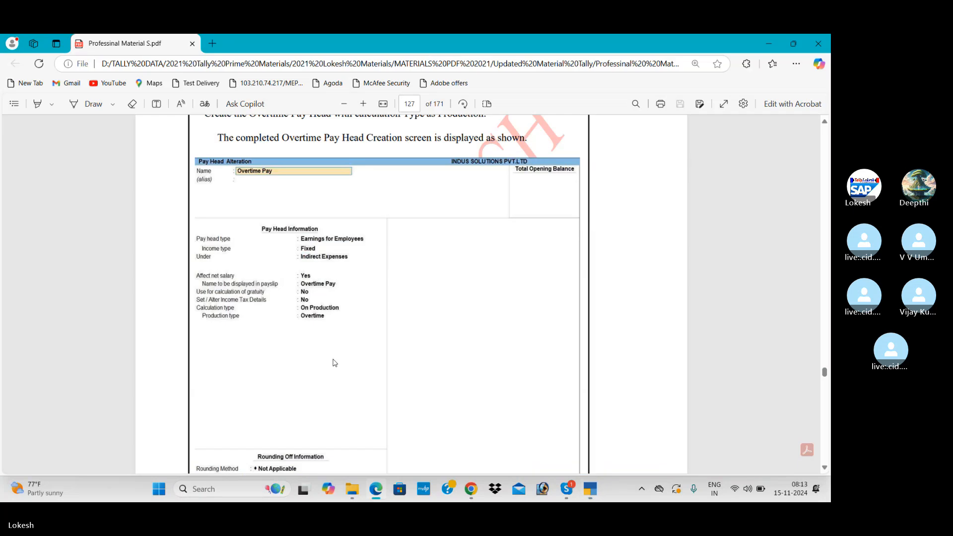
key("alt+Tab")
key("Down")
key("Down")
key("Down")
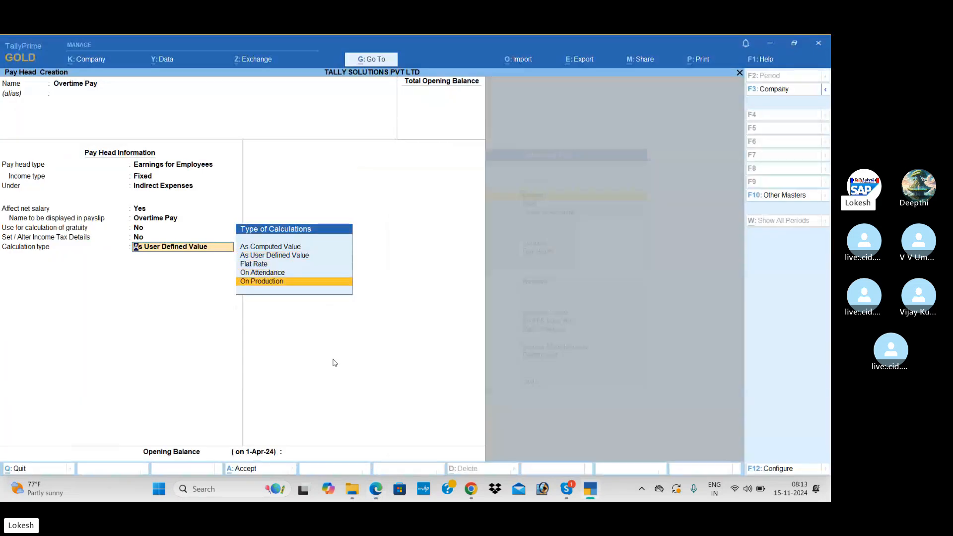
key("Return")
key("Return")
key("Return")
key("Return")
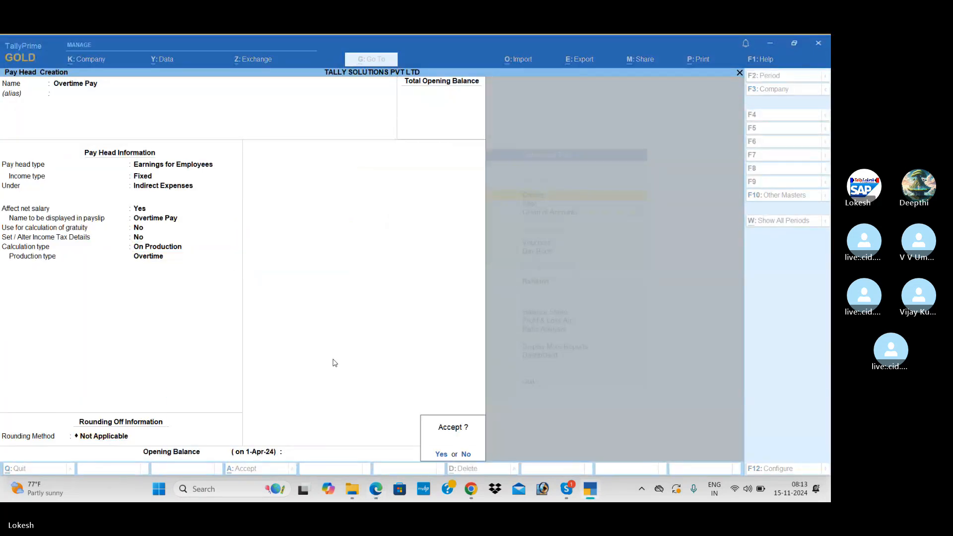
key("Return")
Step: Name the next pay head Variable Pay, keeping Earnings for Employees as its type
key("alt+Tab")
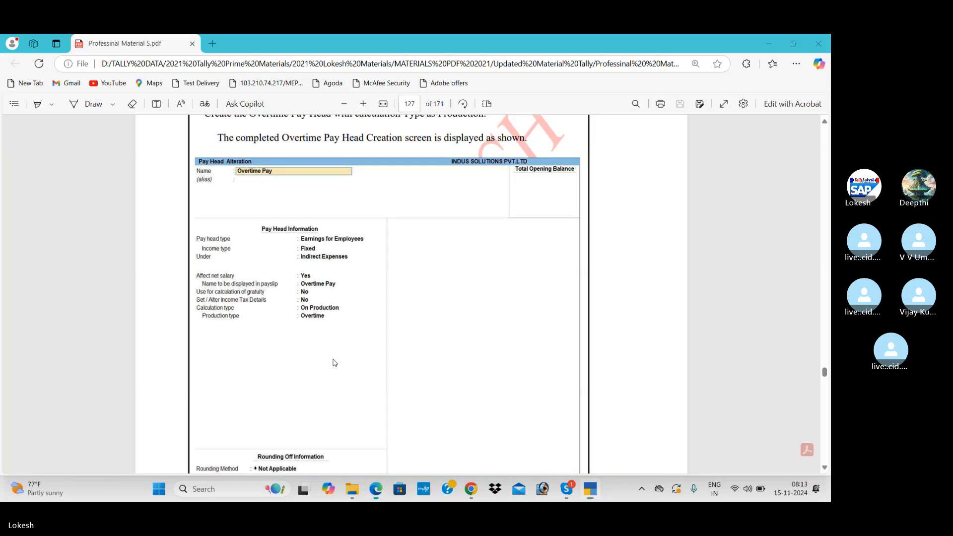
scroll(335, 363, "down", 10)
scroll(334, 363, "down", 5)
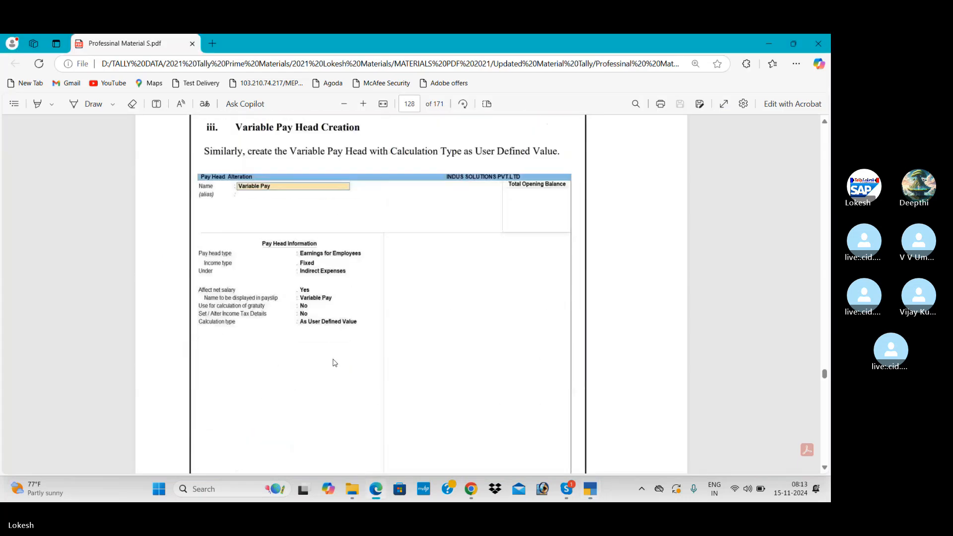
key("alt+Tab")
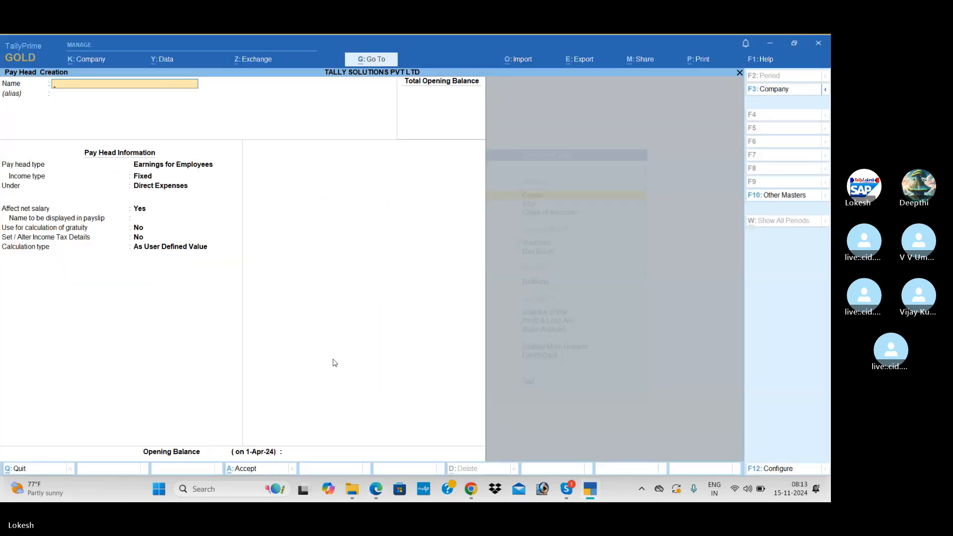
type("Variable Pay")
key("Return")
key("Return")
key("Return")
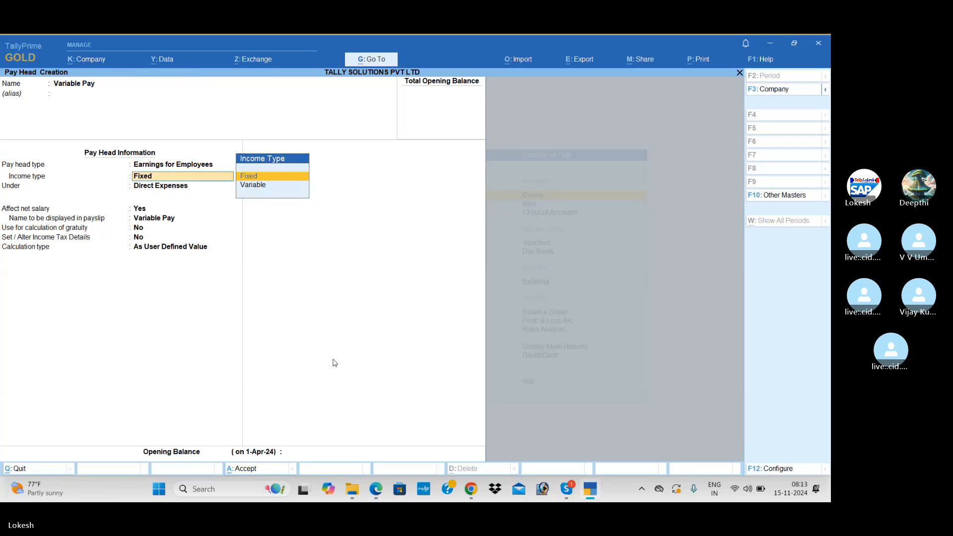
Step: Make Variable Pay Fixed under Indirect Expenses, As User Defined Value, and save it
key("Return")
key("Down")
key("Return")
key("Return")
key("Return")
key("Return")
key("Return")
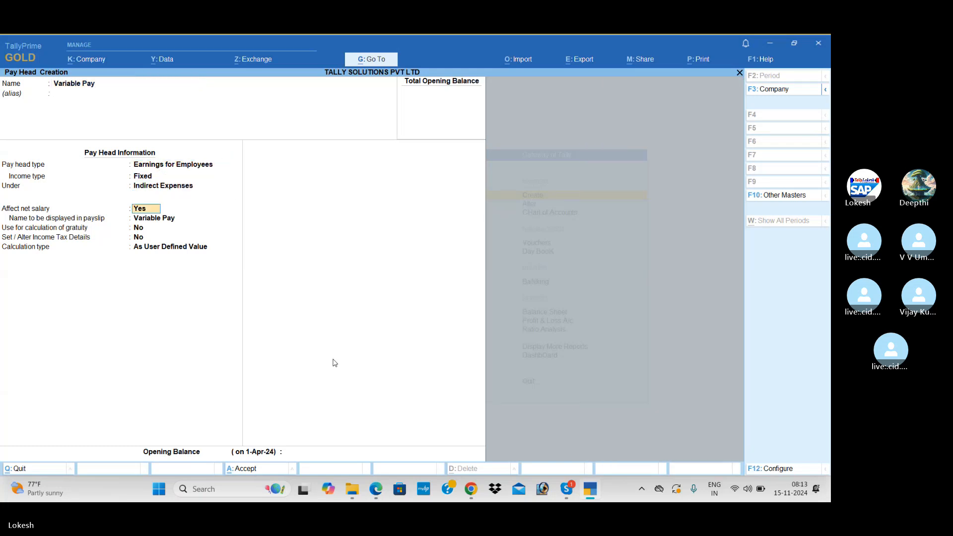
key("alt+Tab")
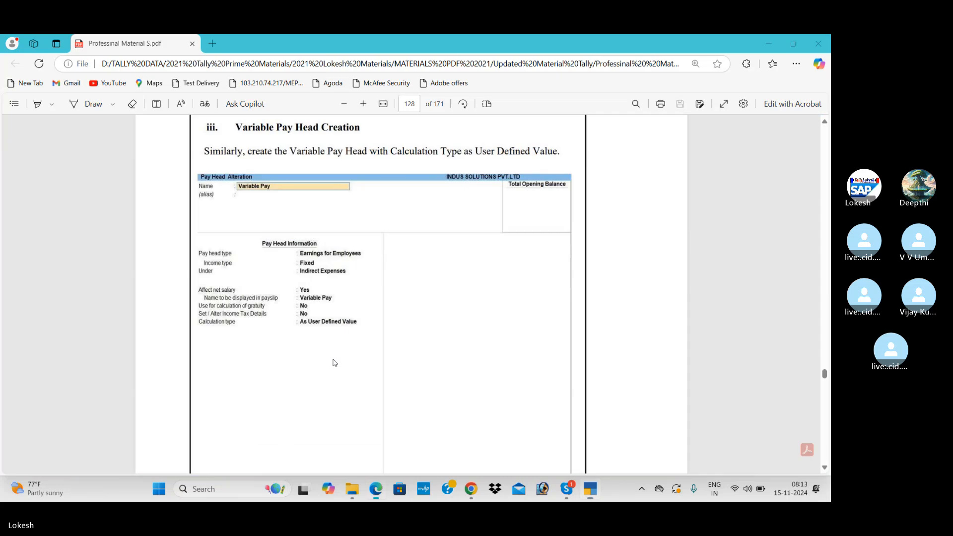
key("alt+Tab")
key("Return")
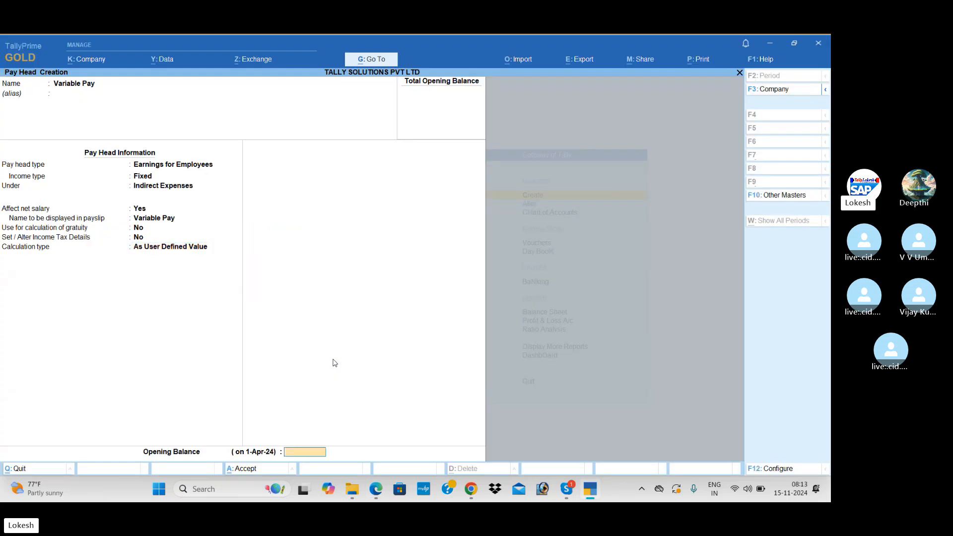
key("Return")
key("Return")
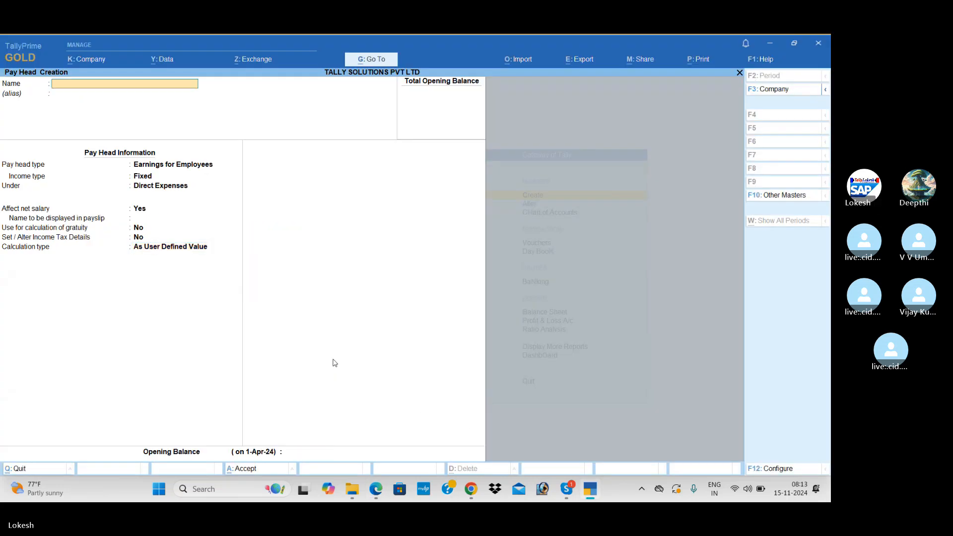
Step: Scroll the course PDF down to the Deduction Pay Heads guide
key("alt+Tab")
scroll(335, 363, "down", 5)
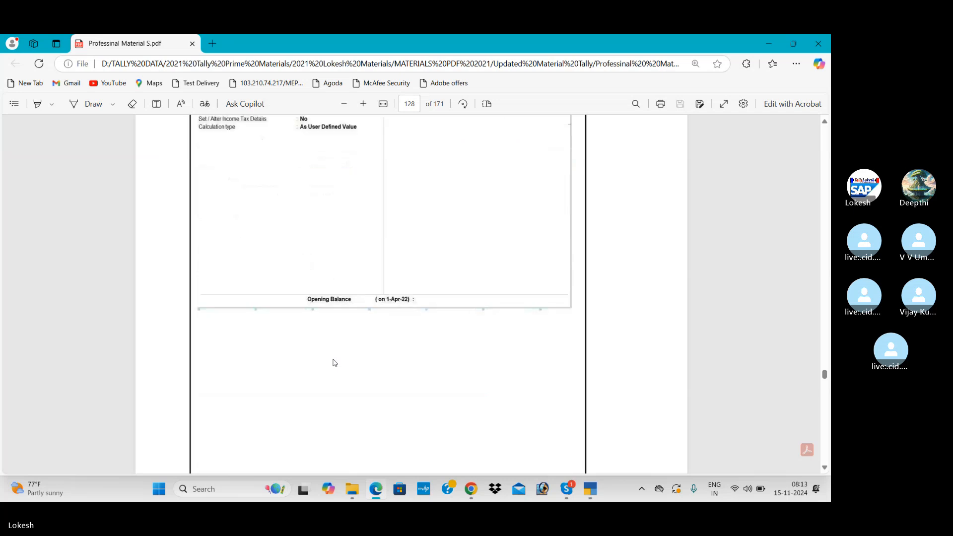
scroll(335, 363, "down", 5)
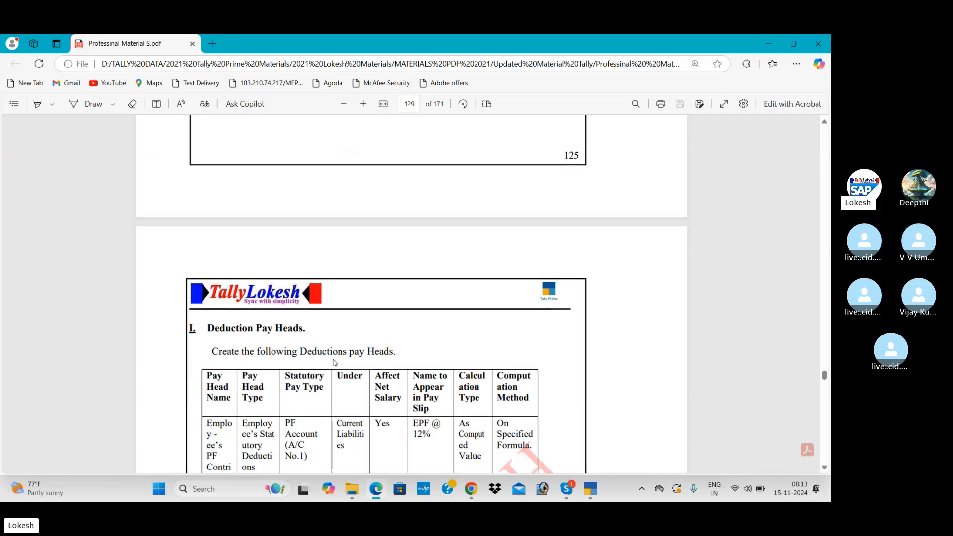
scroll(335, 363, "down", 4)
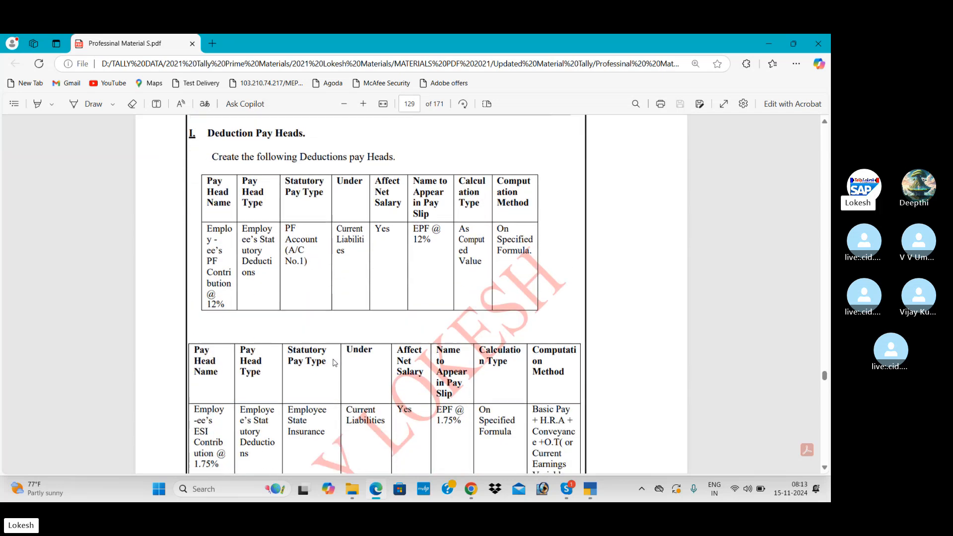
scroll(335, 363, "down", 1)
scroll(335, 363, "down", 20)
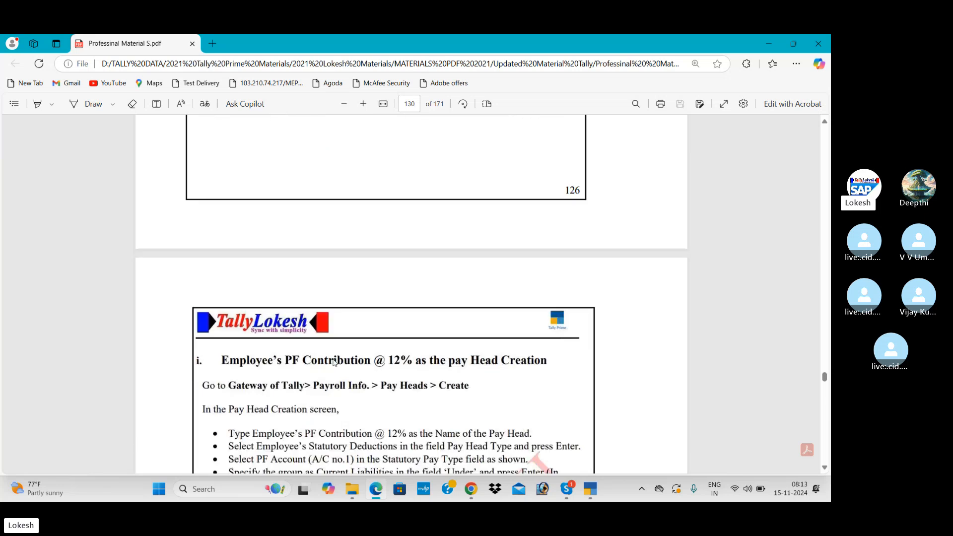
scroll(335, 363, "down", 1)
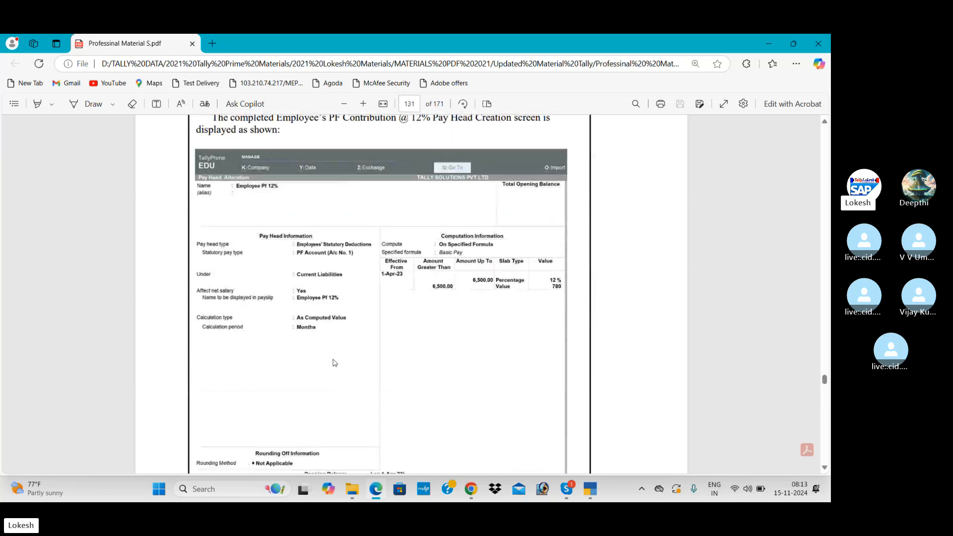
Step: Name a new pay head Employee Pf @ 12% with type Employees' Statutory Deductions
key("alt+Tab")
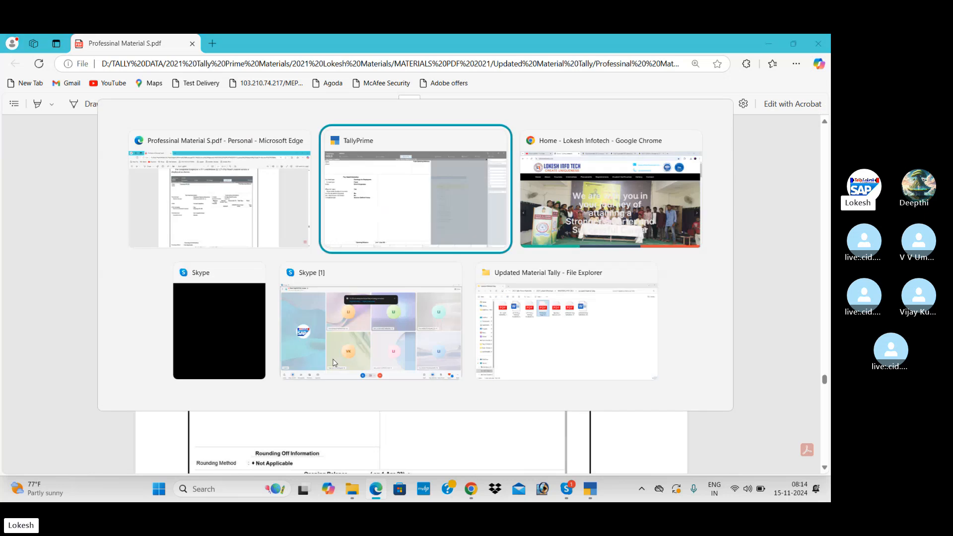
type("Emp")
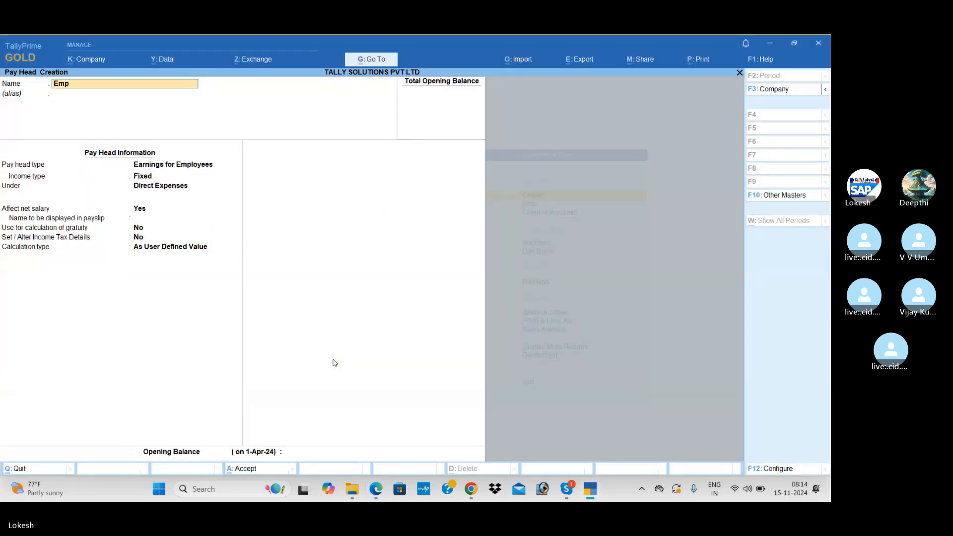
type("loyee Pf @ 12%")
key("Return")
key("Return")
key("alt+Tab")
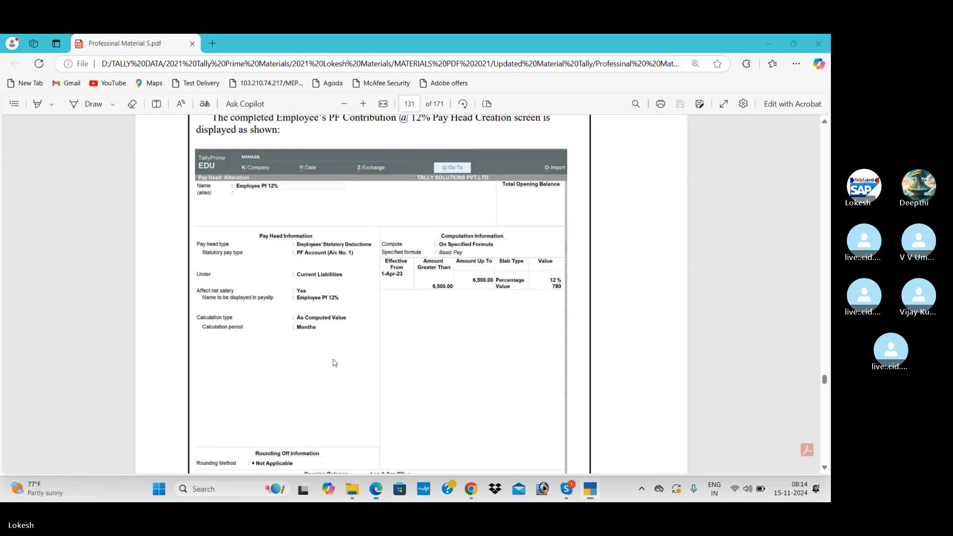
key("alt+Tab")
key("Down")
key("Return")
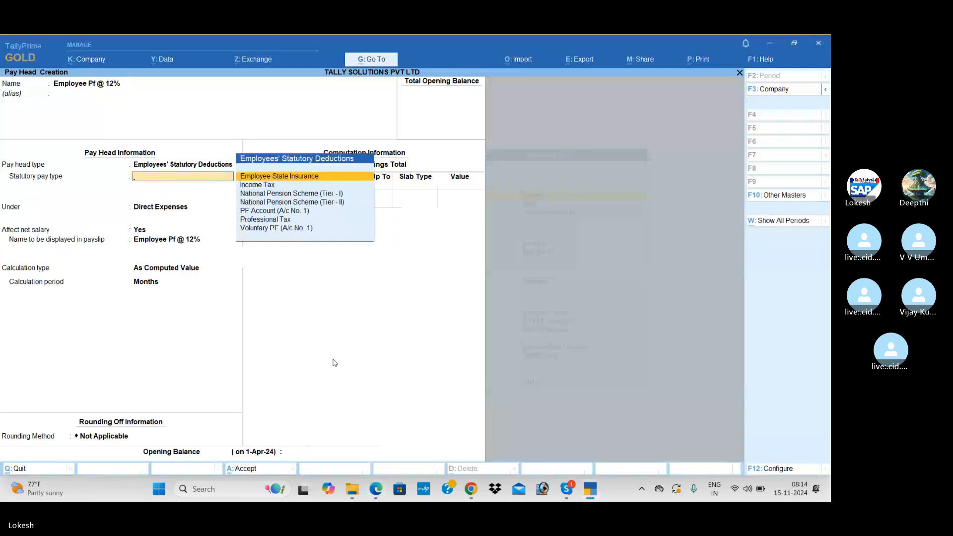
Step: Give it Professional Tax statutory type, Current Liabilities group and On Specified Formula computation
key("Down")
key("Down")
key("Down")
key("Down")
key("Down")
key("Return")
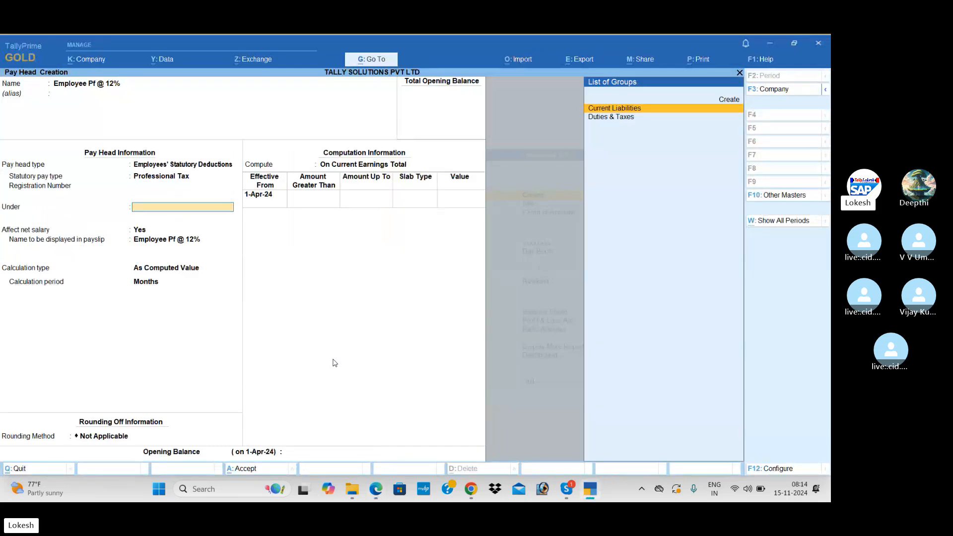
key("Return")
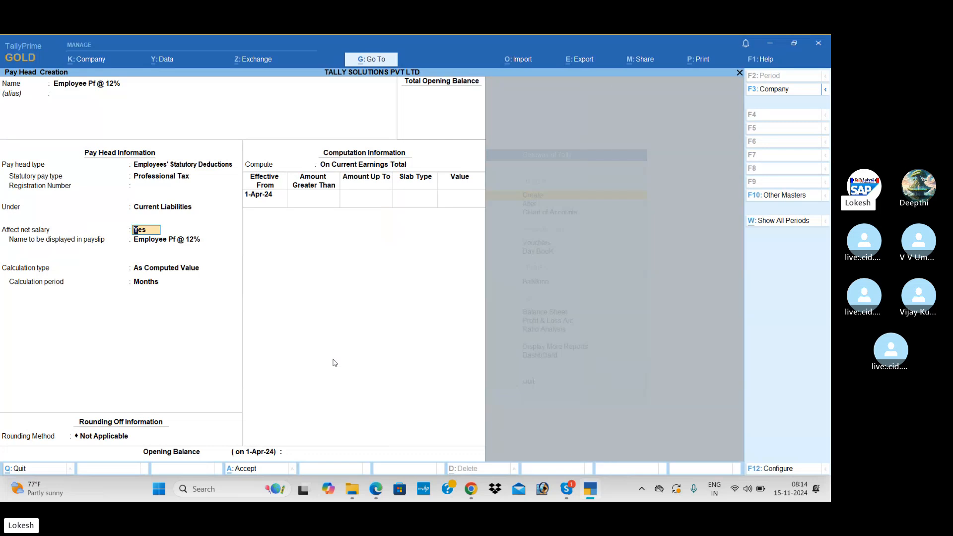
key("Return")
key("Return")
key("Return")
key("Return")
key("Return")
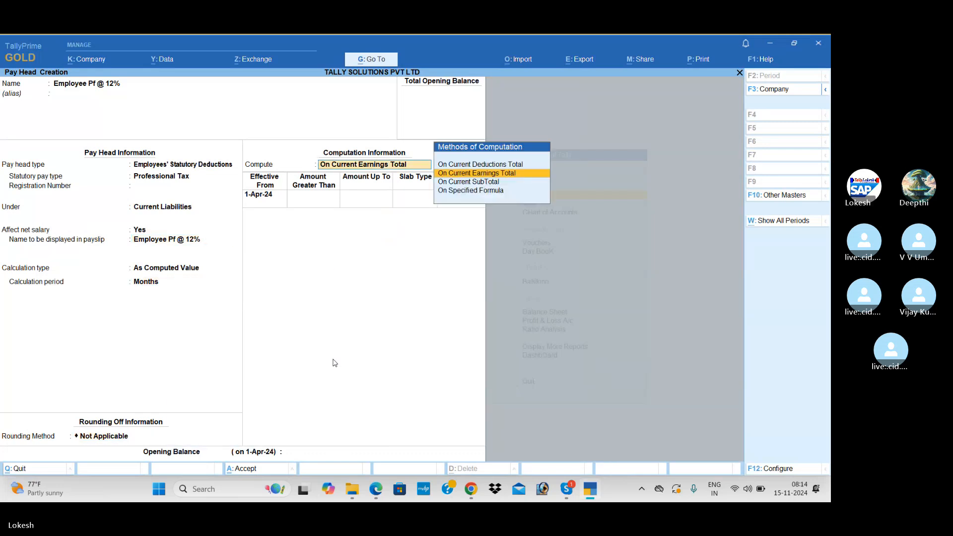
key("alt+Tab")
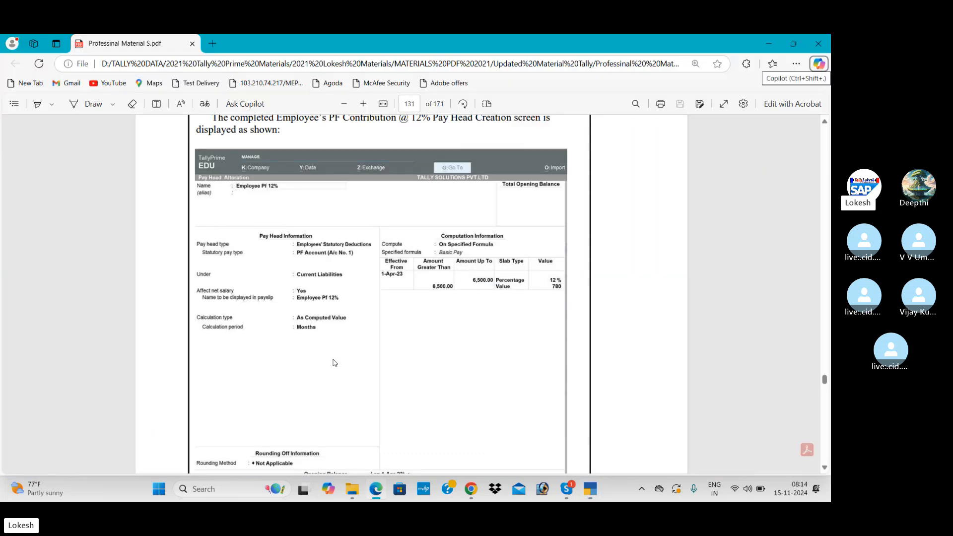
key("alt+Tab")
key("Down")
key("Down")
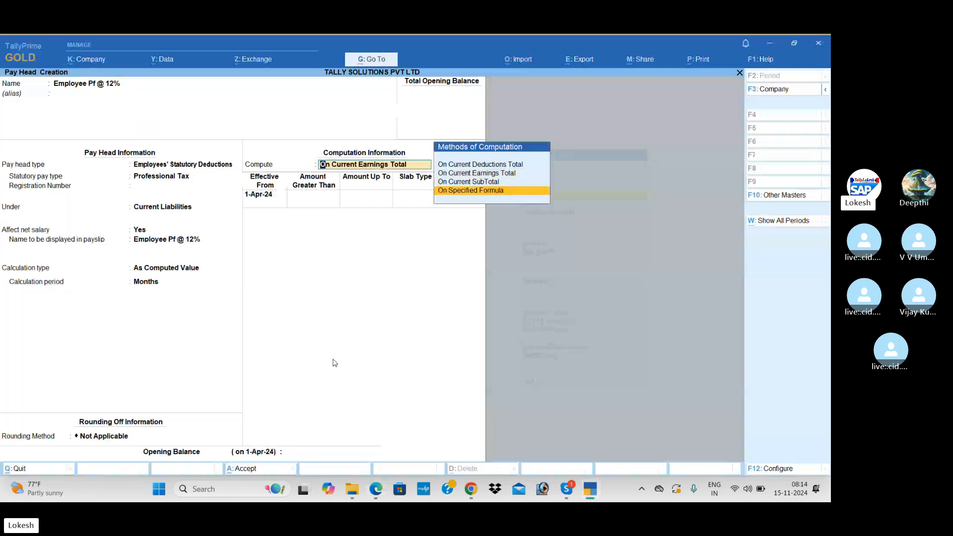
key("Return")
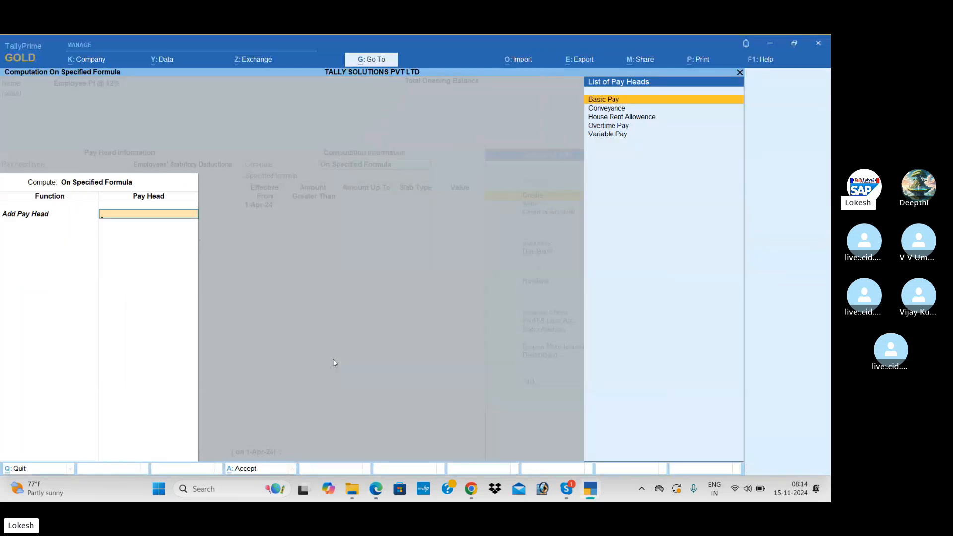
Step: Base the formula on Basic Pay with a 12% Percentage slab up to 6,500
key("Return")
key("Return")
key("Return")
key("alt+Tab")
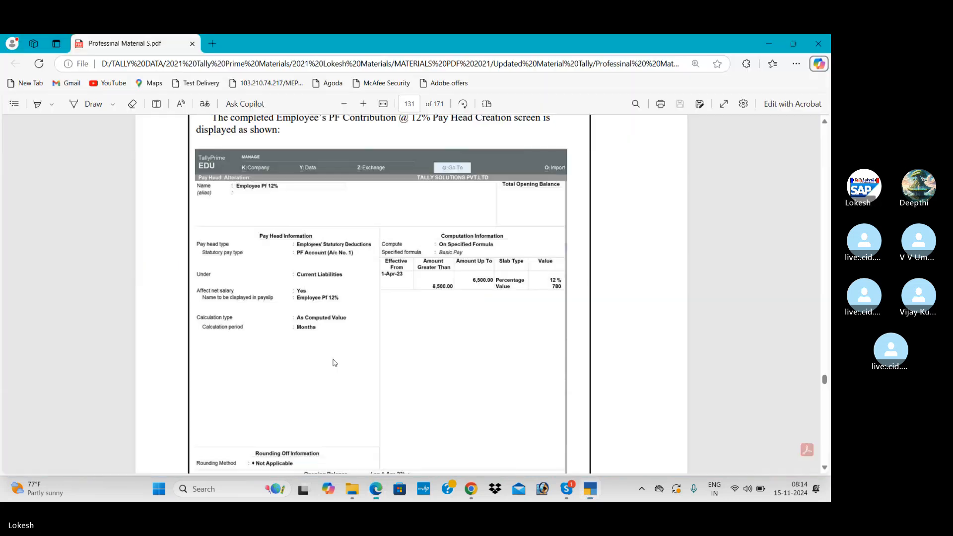
key("alt+Tab")
type("65")
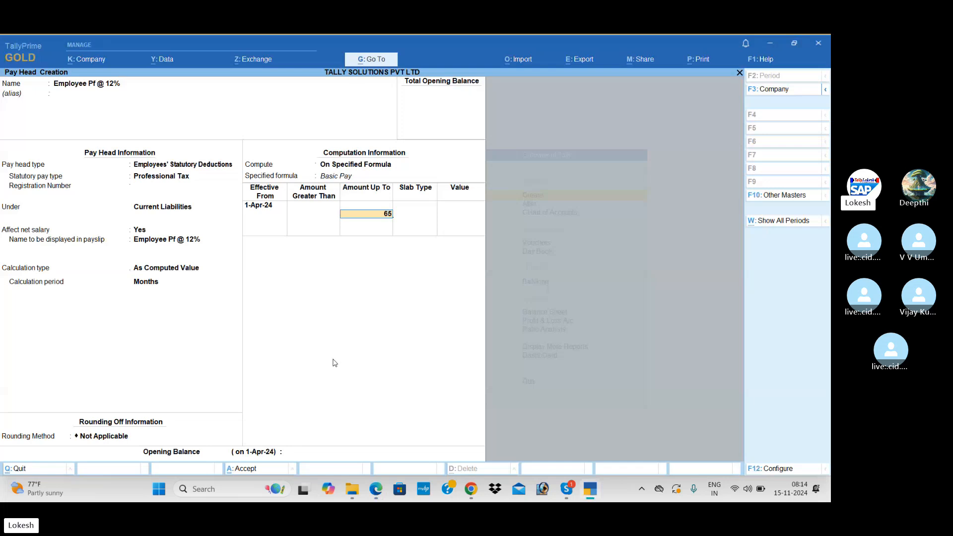
type("00")
key("Return")
key("Return")
key("alt+Tab")
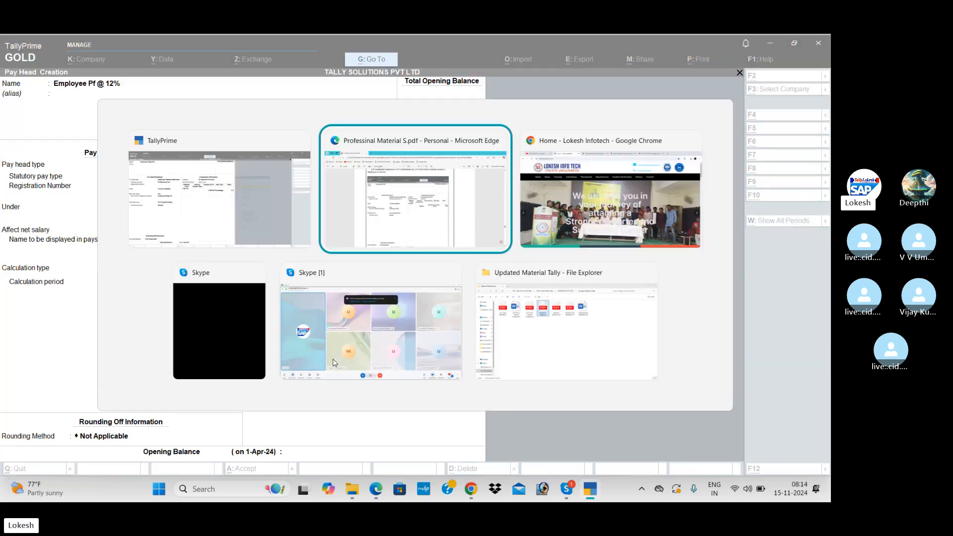
key("alt+Tab")
type("12")
key("Return")
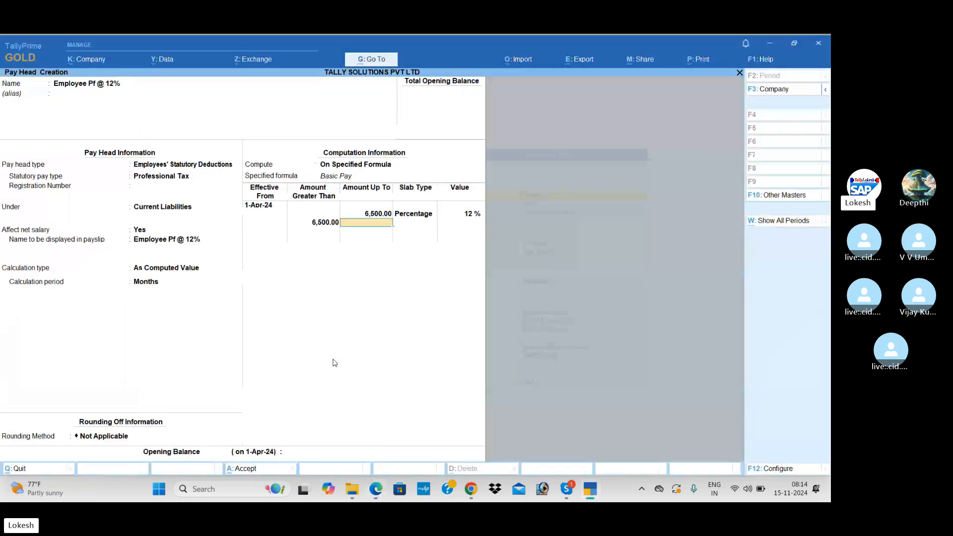
Step: Add a flat Value slab of 780 above 6,500 and save Employee Pf @ 12%
key("Return")
key("Down")
key("Return")
key("alt+Tab")
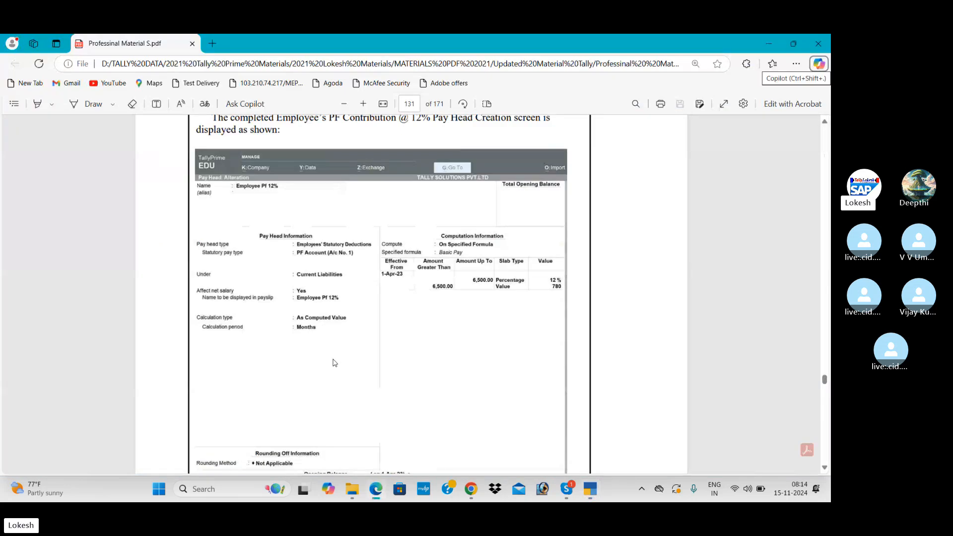
key("alt+Tab")
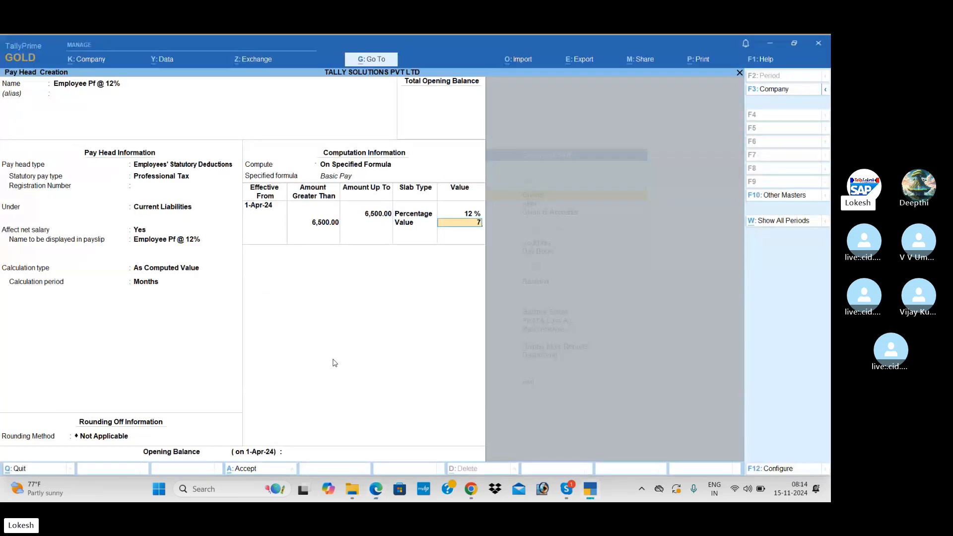
type("780")
key("Return")
key("Return")
key("Return")
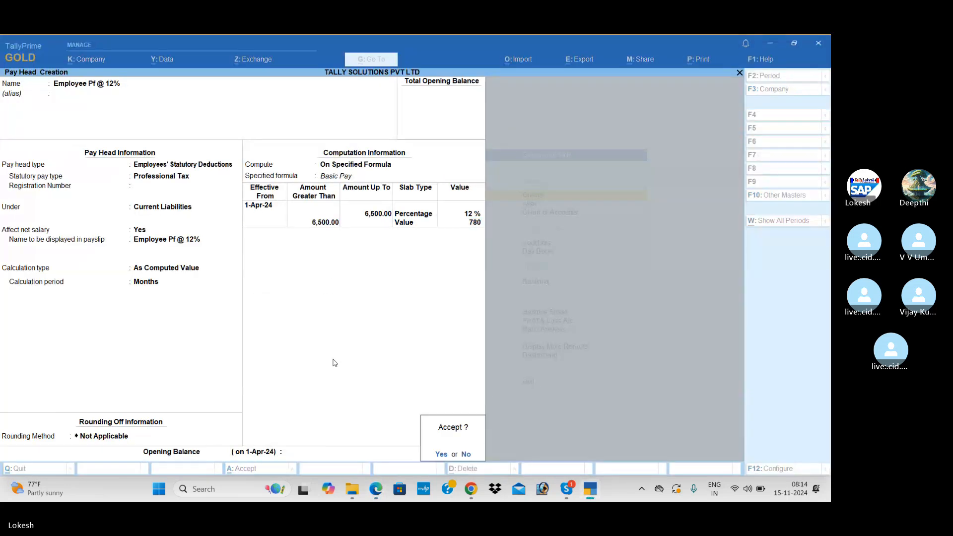
key("Return")
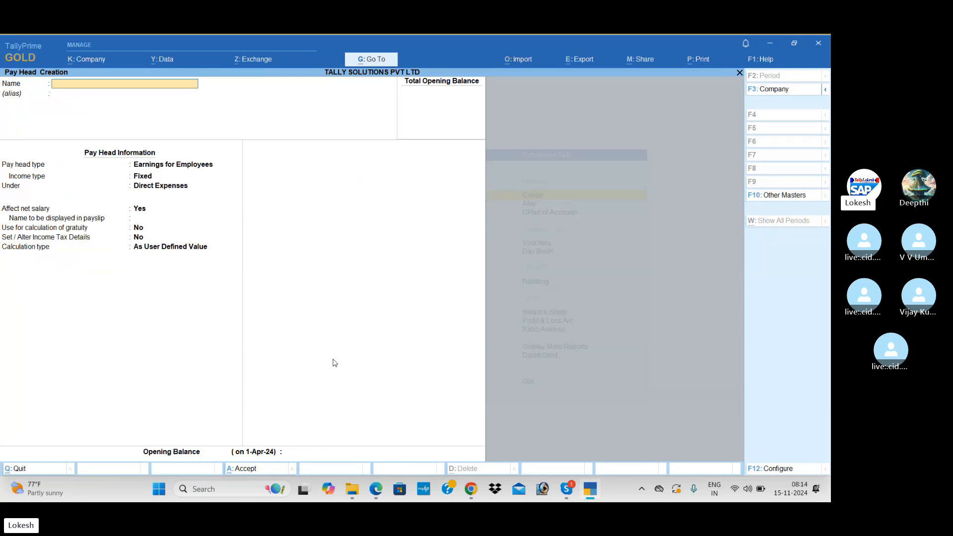
key("alt+Tab")
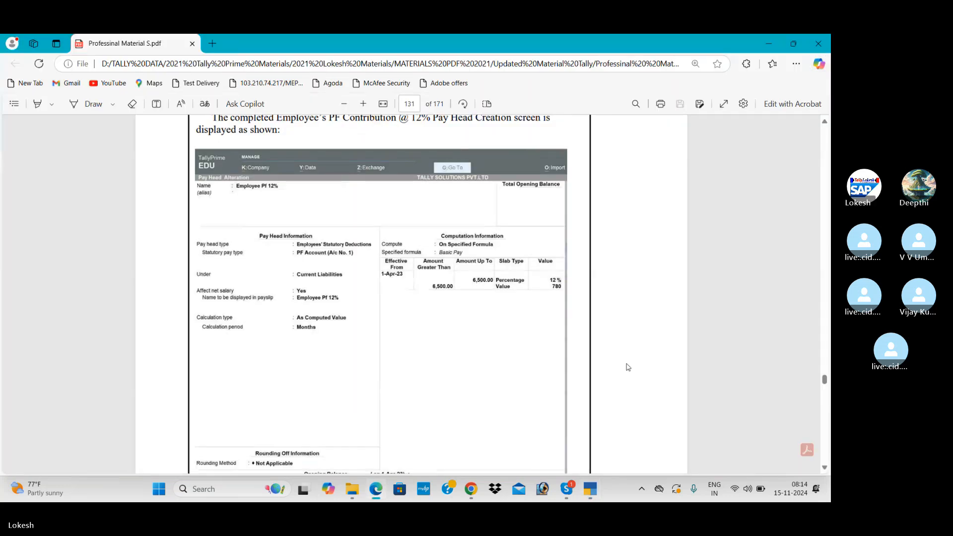
Step: Name the next pay head Employee esi @ 1.75%
scroll(628, 367, "down", 15)
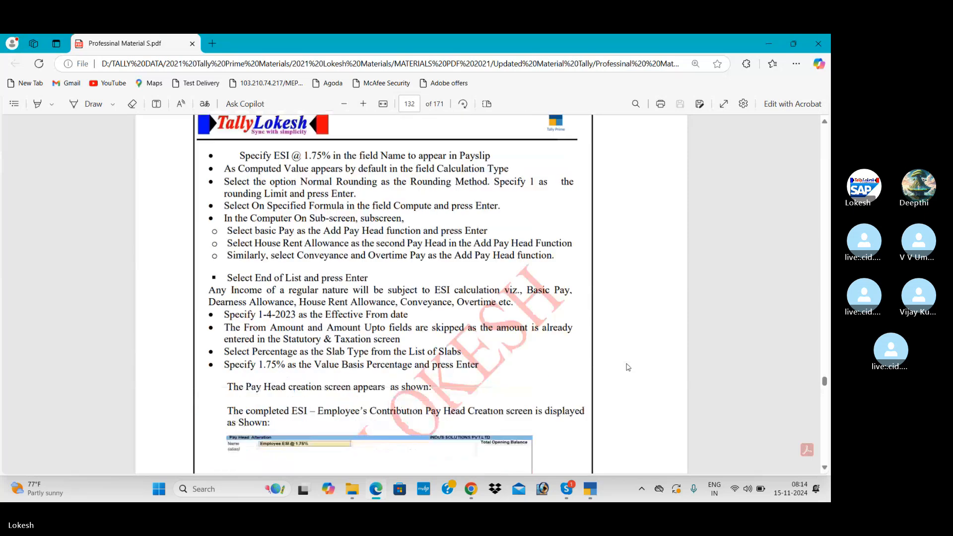
scroll(628, 368, "down", 5)
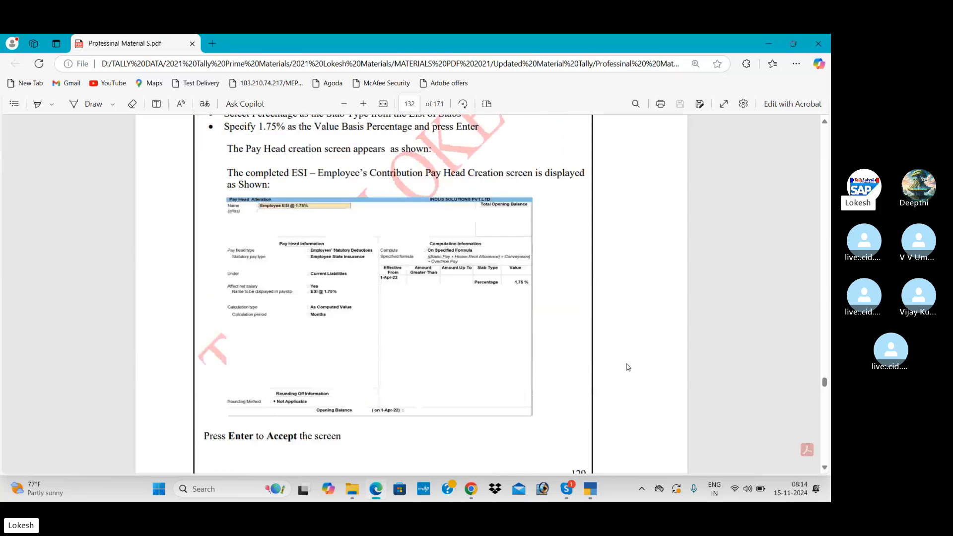
key("alt+Tab")
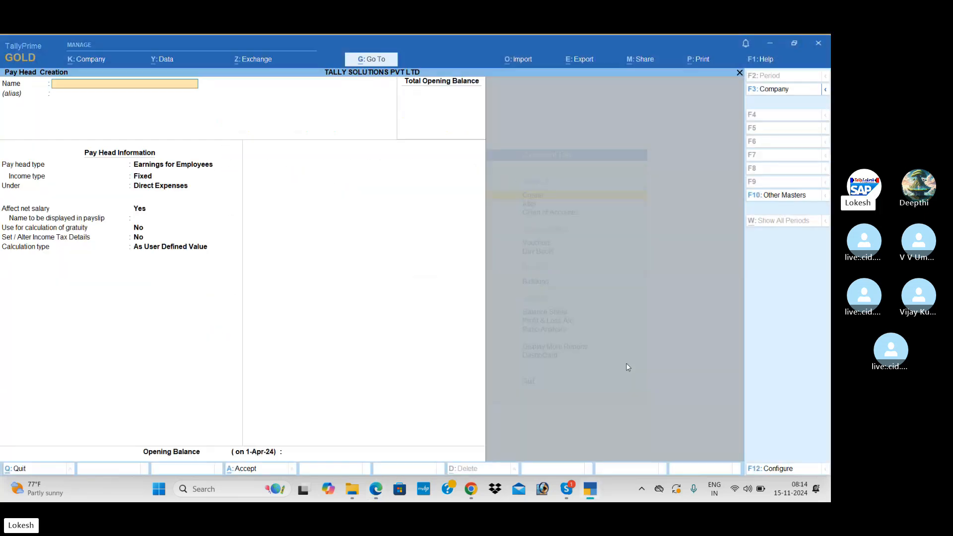
type("Empl")
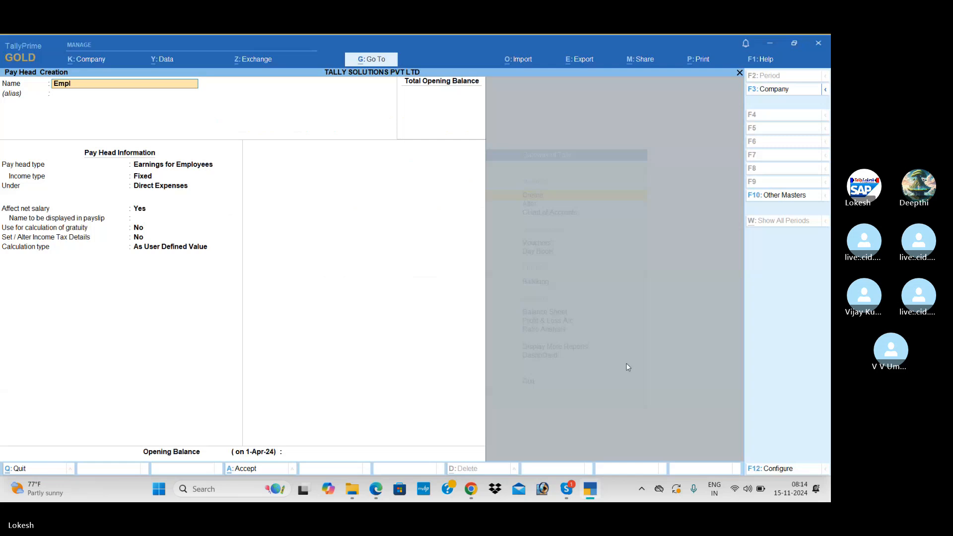
type("oyee esi @ 1.75%")
key("Return")
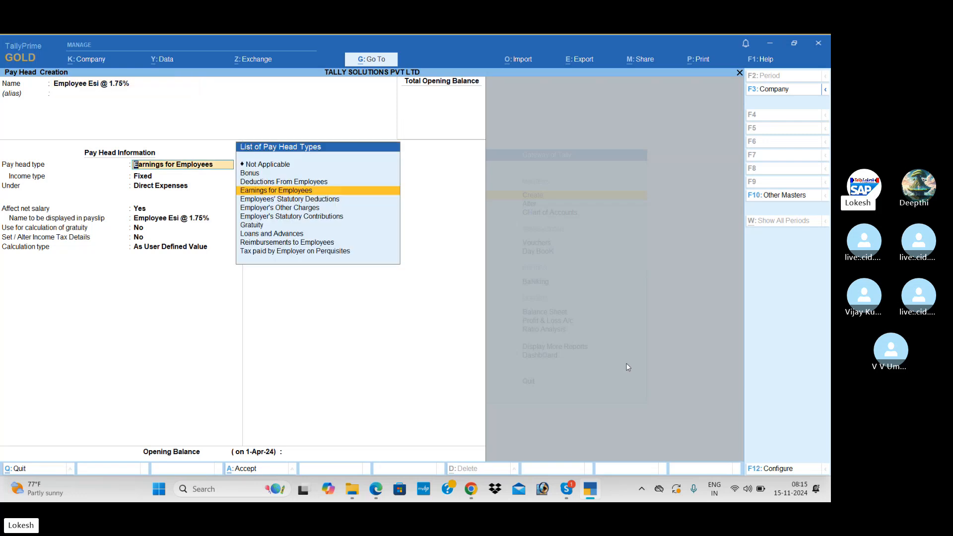
Step: Make it an Employee State Insurance statutory deduction under Current Liabilities, computed On Specified Formula
key("Down")
key("Return")
key("Return")
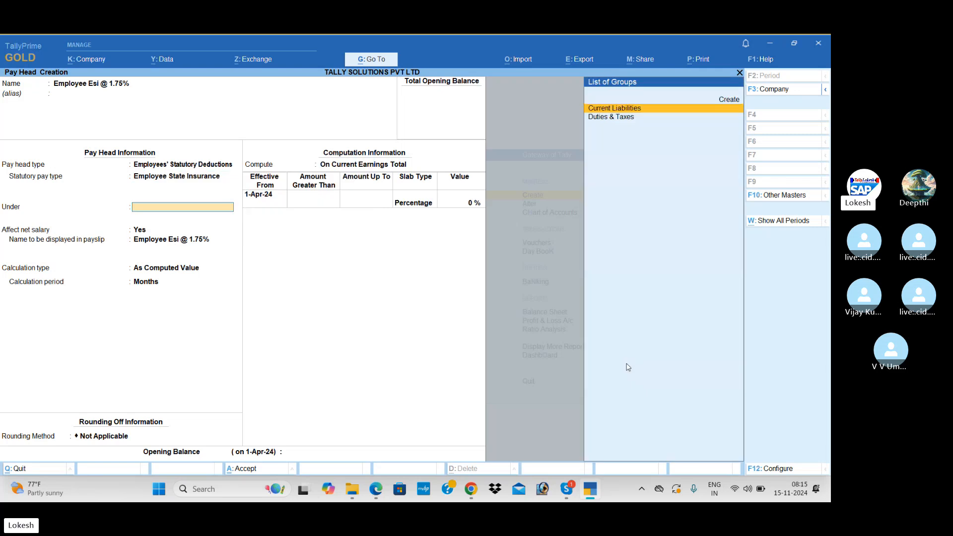
key("Return")
key("Return")
key("Return")
key("Return")
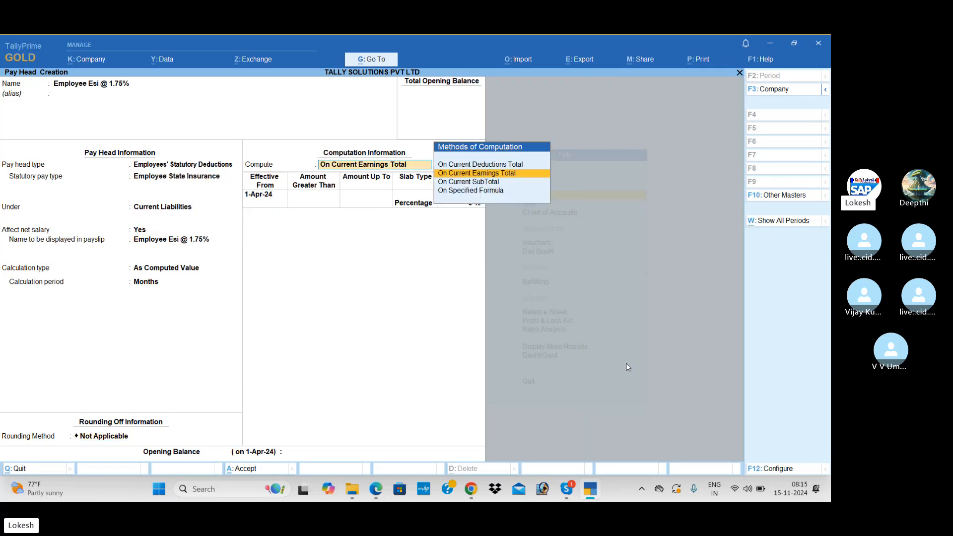
key("alt+Tab")
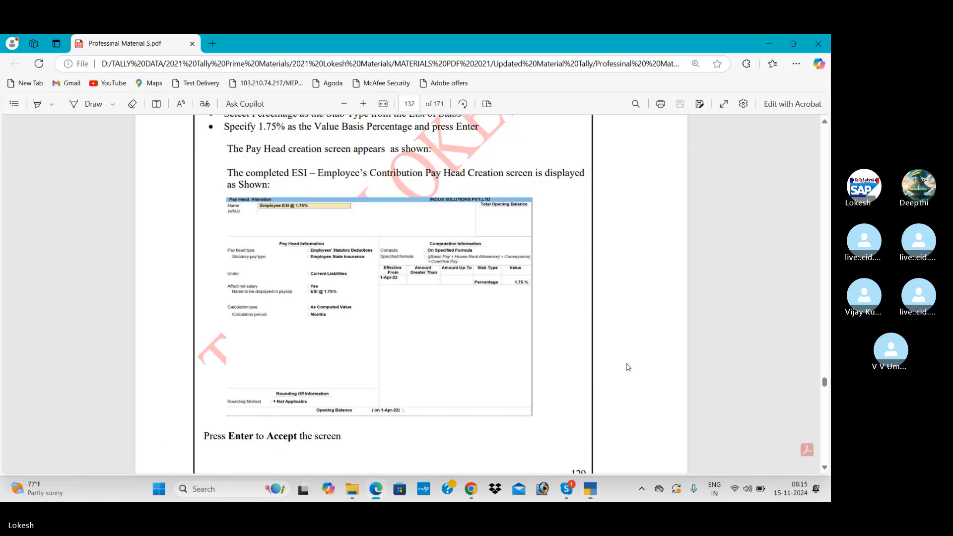
key("alt+Tab")
key("Down")
key("Down")
Step: Start the ESI formula with Basic Pay and House Rent Allowence
key("Return")
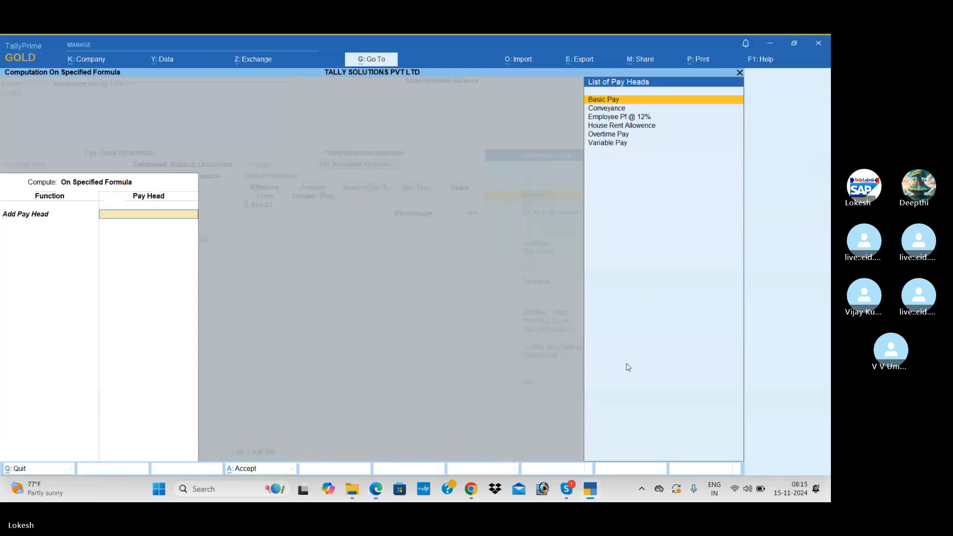
key("Return")
key("Down")
key("Return")
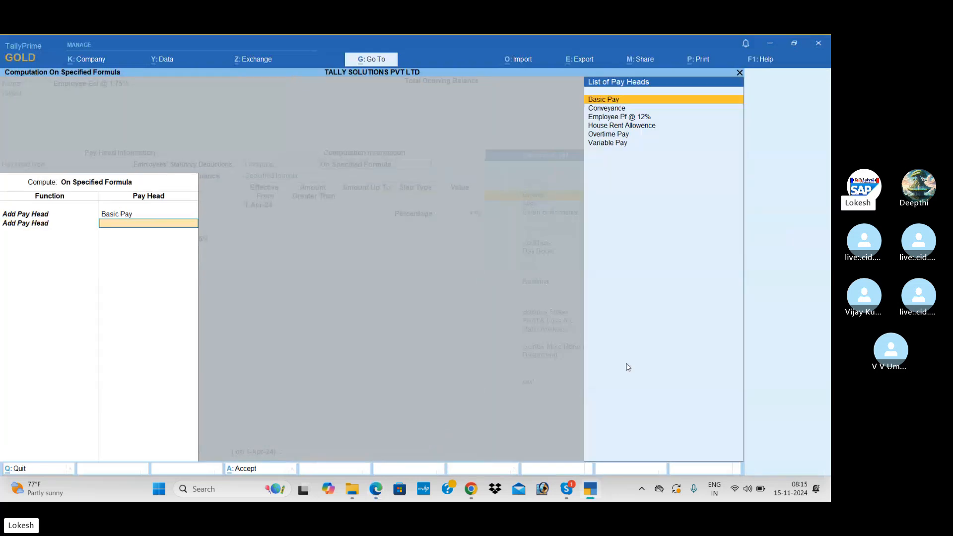
key("alt+Tab")
key("alt+Tab")
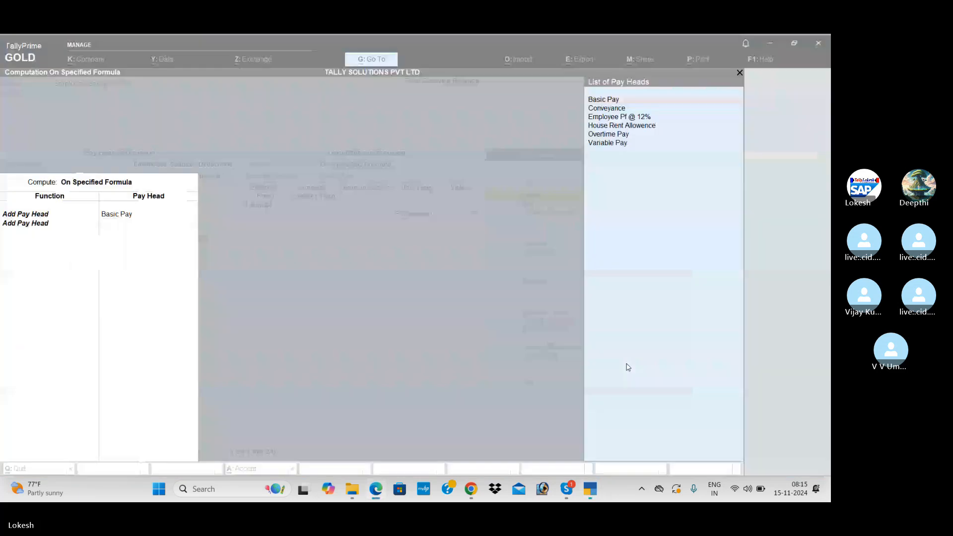
key("Down")
key("Down")
key("Down")
key("Return")
key("Down")
key("Return")
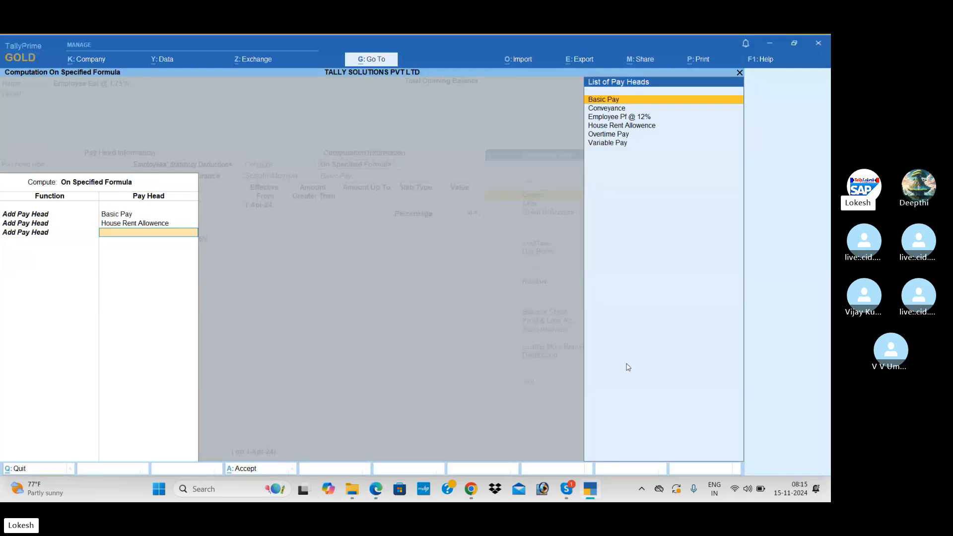
Step: Add Conveyance and Overtime Pay to the ESI formula and end the list
key("alt+Tab")
key("alt+Tab")
key("Down")
key("Down")
key("Up")
key("Return")
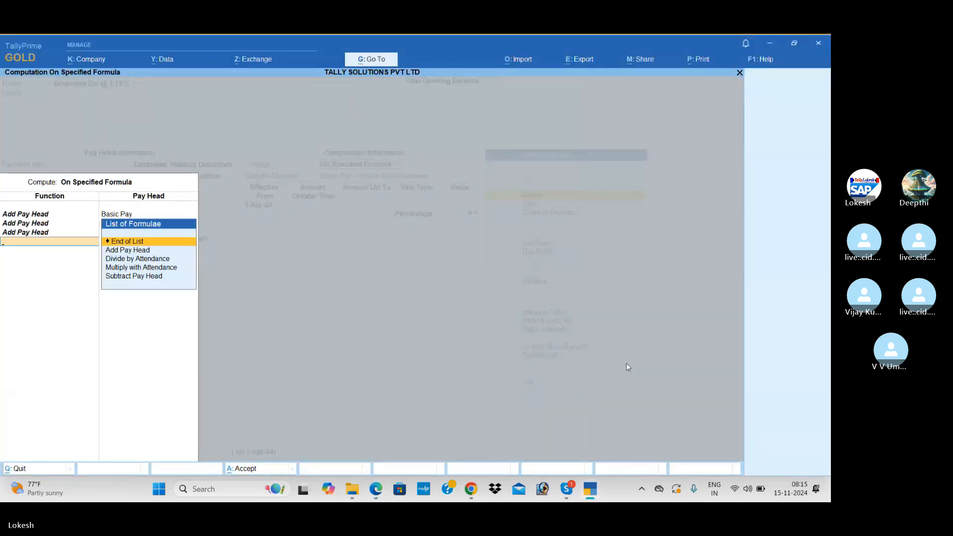
key("Down")
key("Return")
key("alt+Tab")
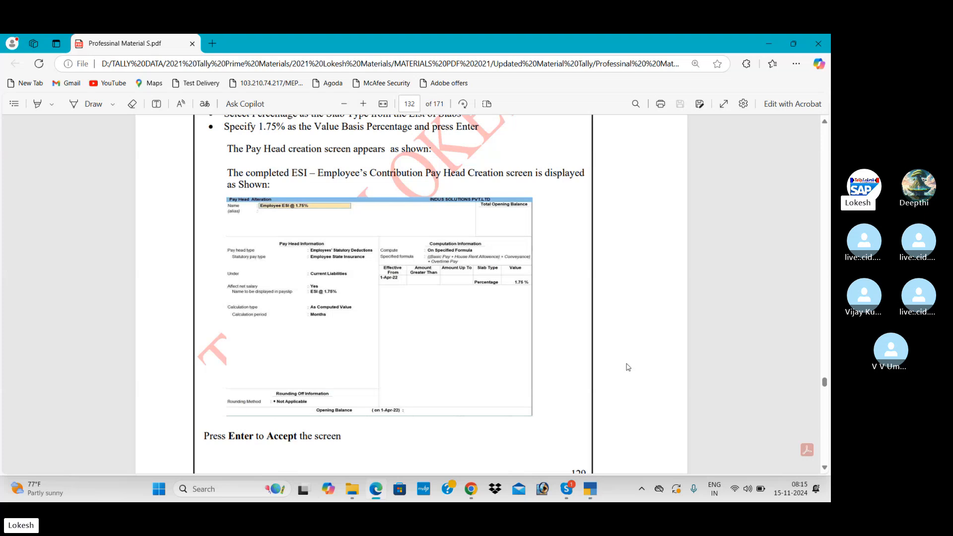
key("alt+Tab")
key("Down")
key("Down")
key("Down")
key("Down")
key("Return")
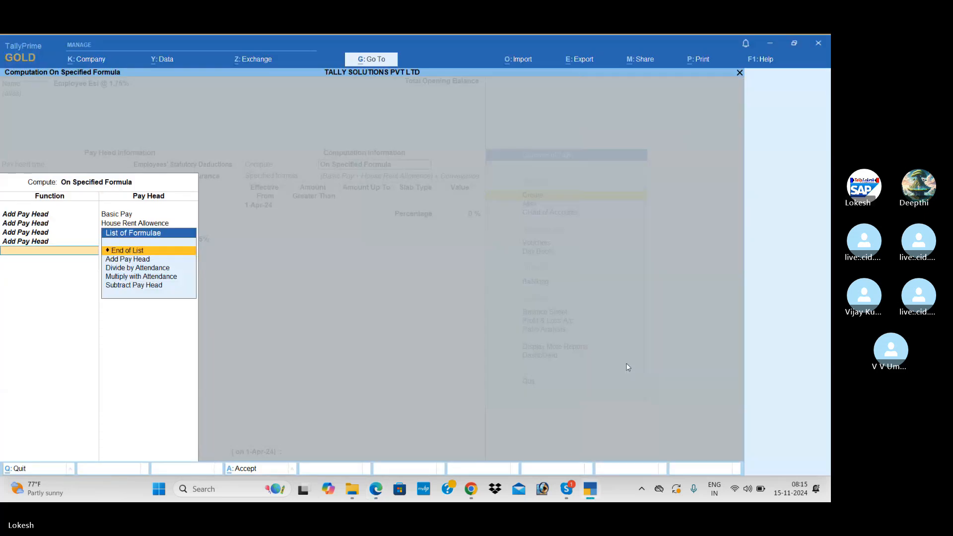
key("Return")
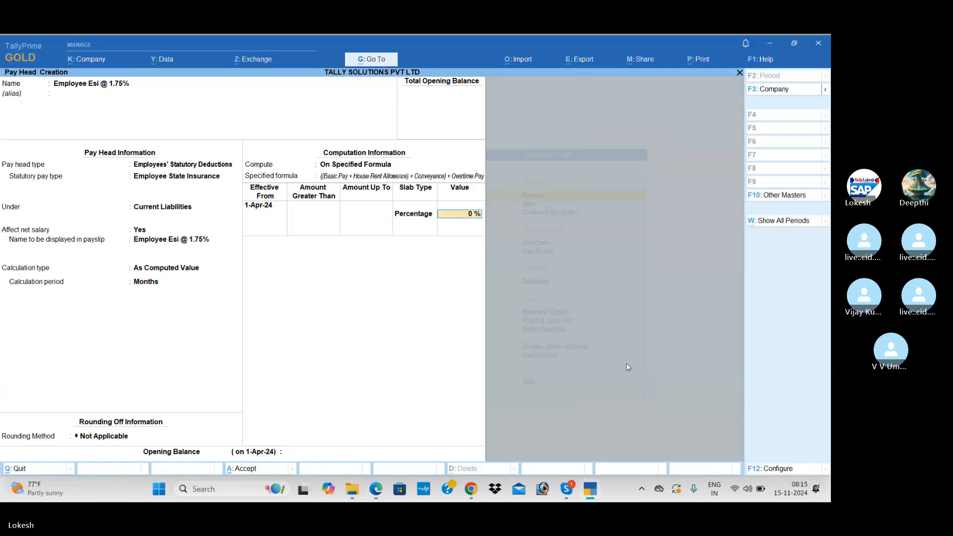
Step: Set the ESI rate to 1.75% and save the Employee Esi @ 1.75% pay head
key("alt+Tab")
key("alt+Tab")
type("1")
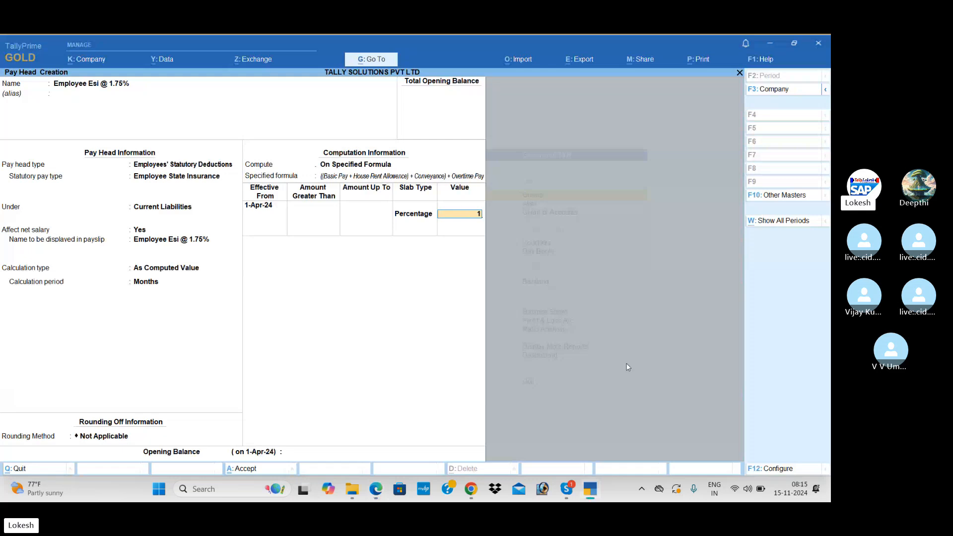
type(".75")
key("Return")
key("Return")
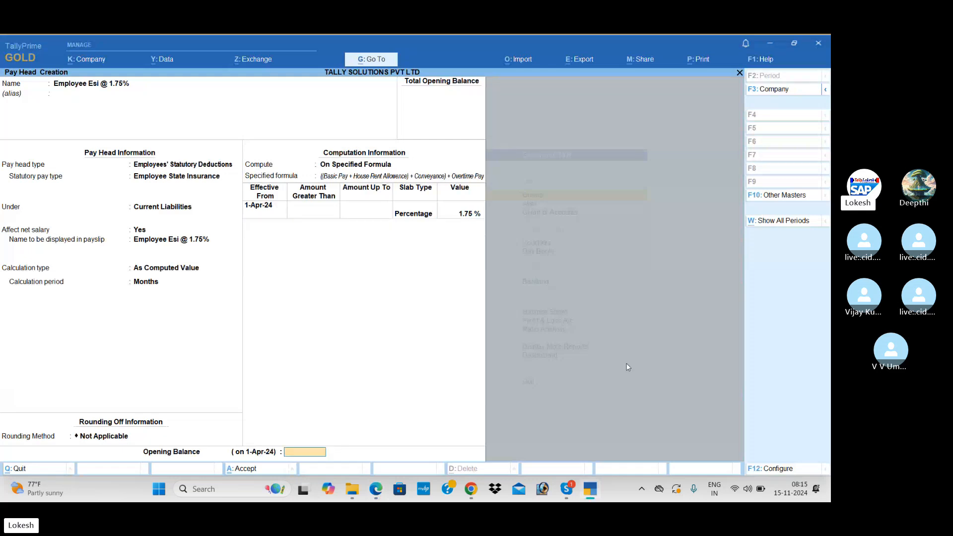
key("Return")
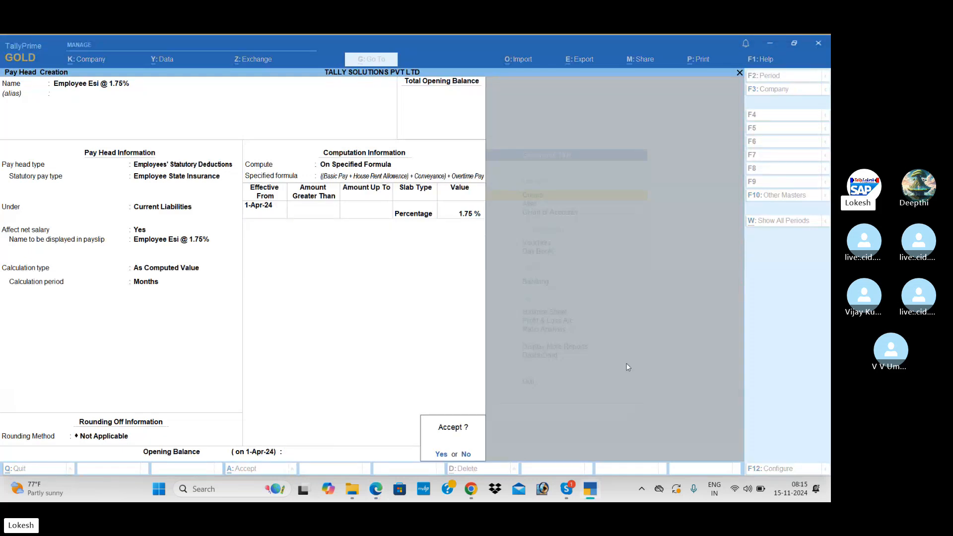
key("Return")
Step: Fix the new pay head's name to read Professional Tax
key("alt+Tab")
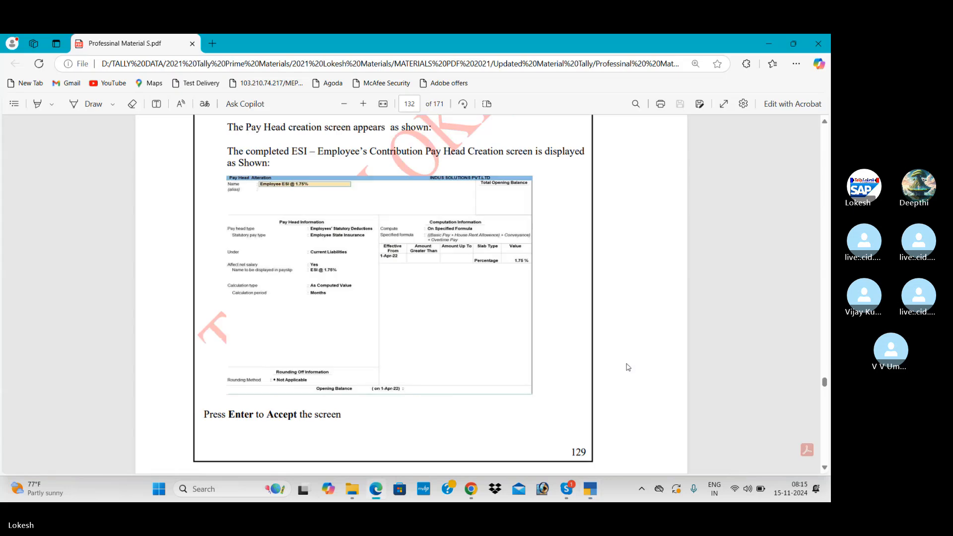
scroll(628, 367, "down", 8)
scroll(628, 367, "down", 1)
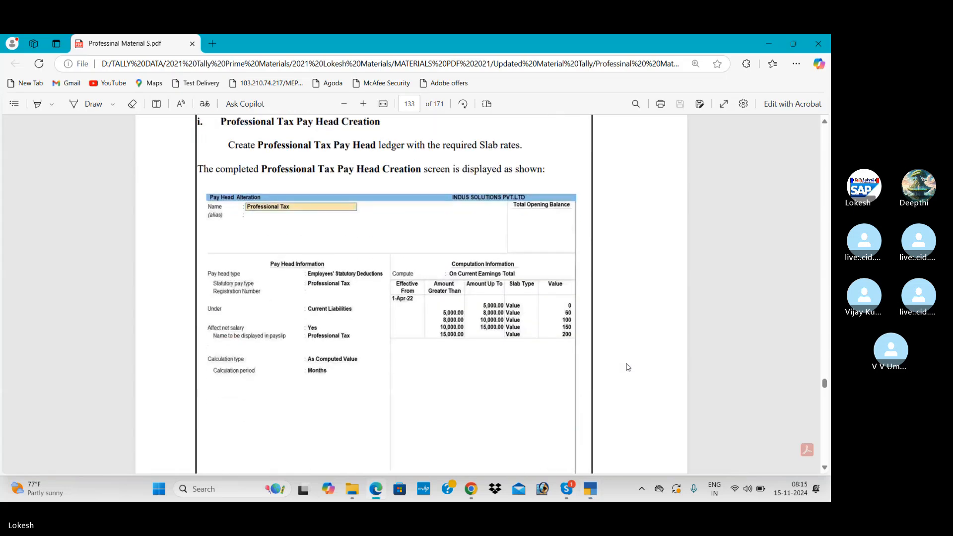
key("alt+Tab")
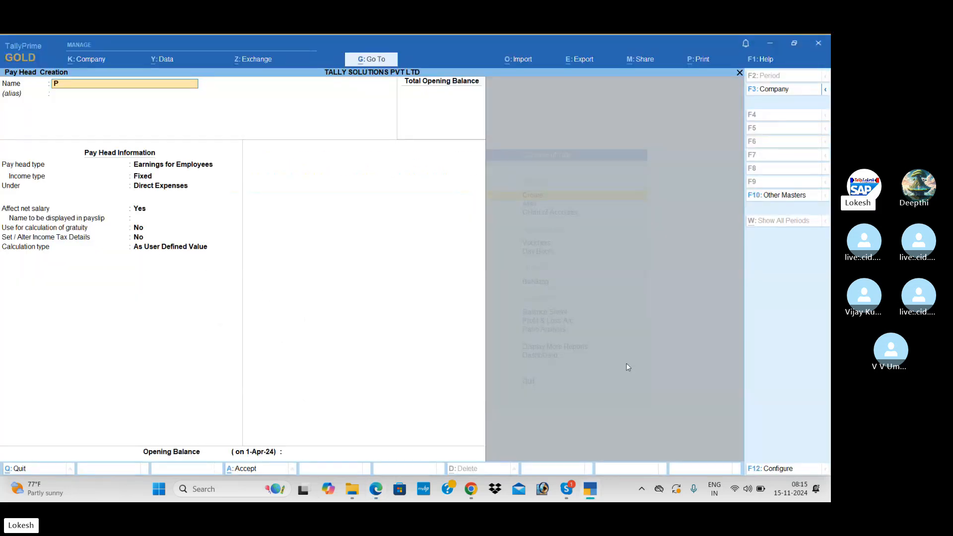
key("BackSpace")
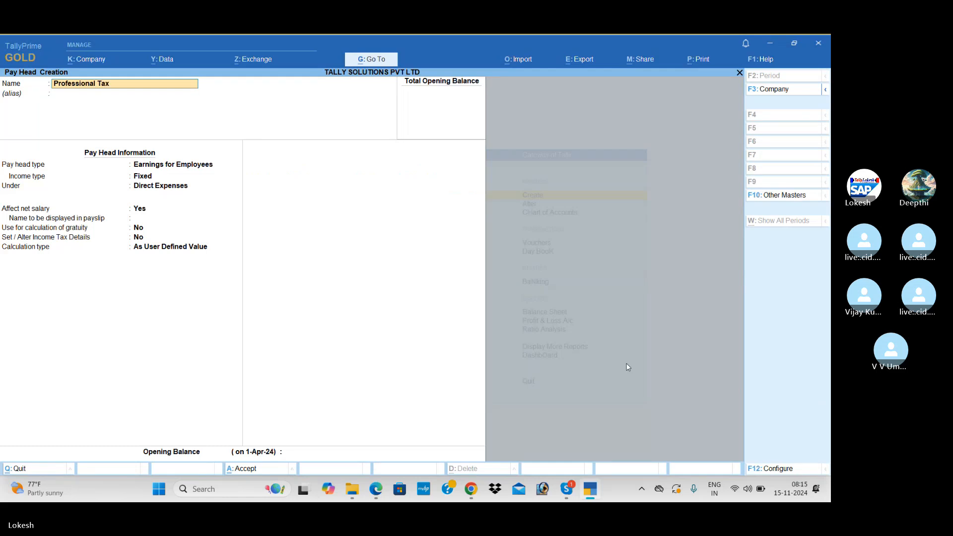
key("Return")
Step: Make it an Employees' Statutory Deductions pay head with Professional Tax statutory type
key("alt+Tab")
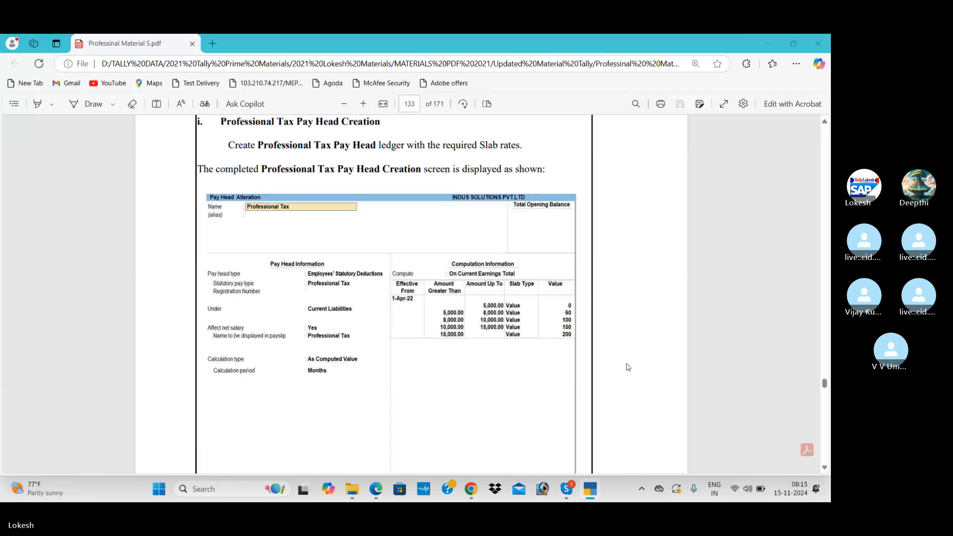
key("alt+Tab")
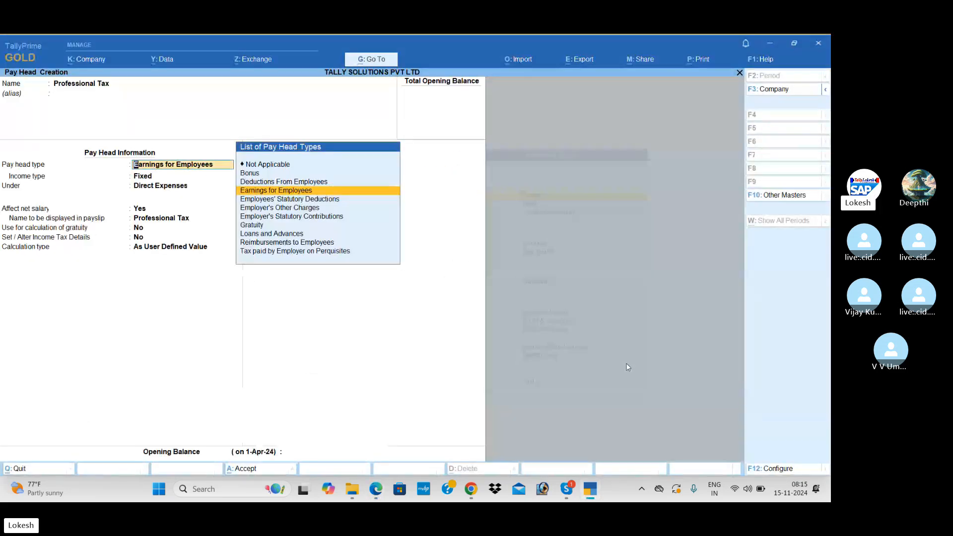
key("Down")
key("Return")
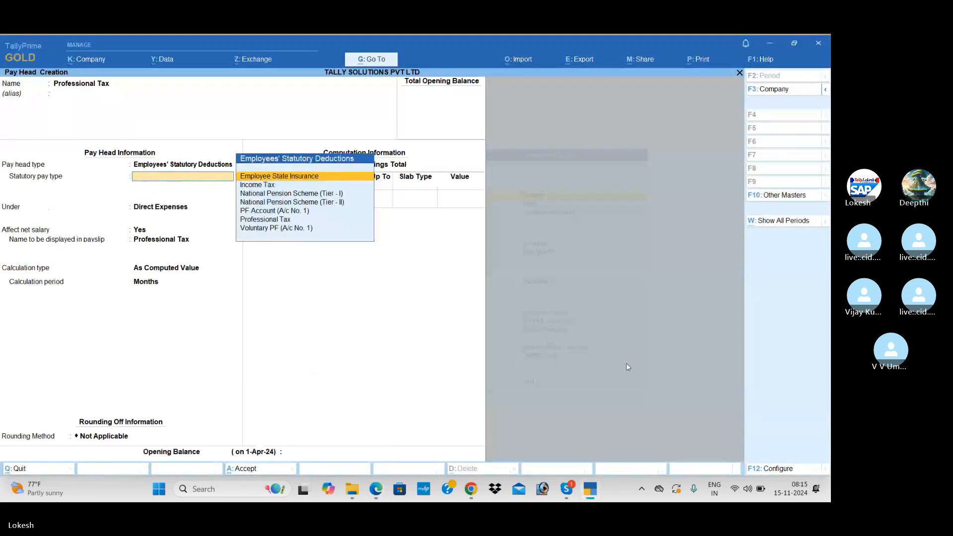
key("Down")
key("Down")
key("Down")
key("Down")
key("Down")
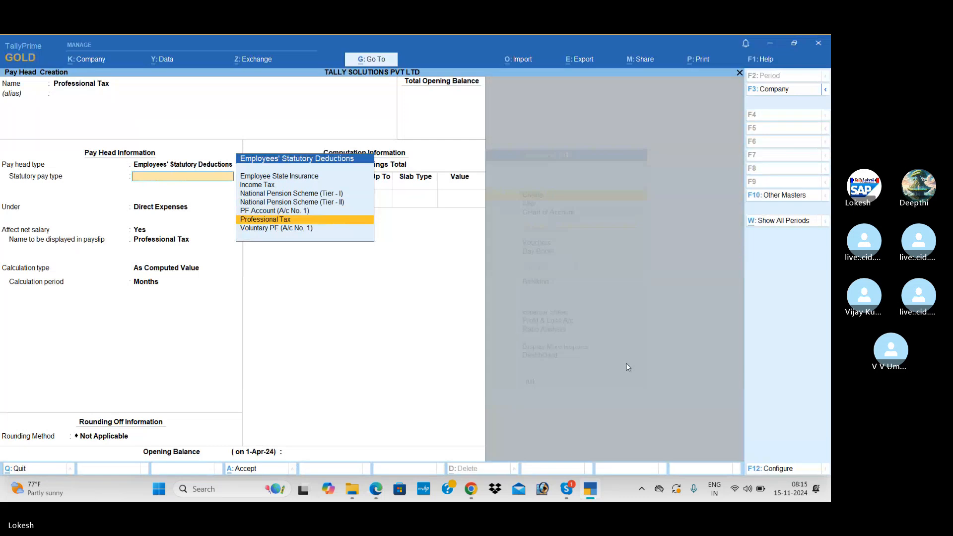
key("Return")
Step: Keep it under Current Liabilities and compute it On Current Earnings Total
key("Return")
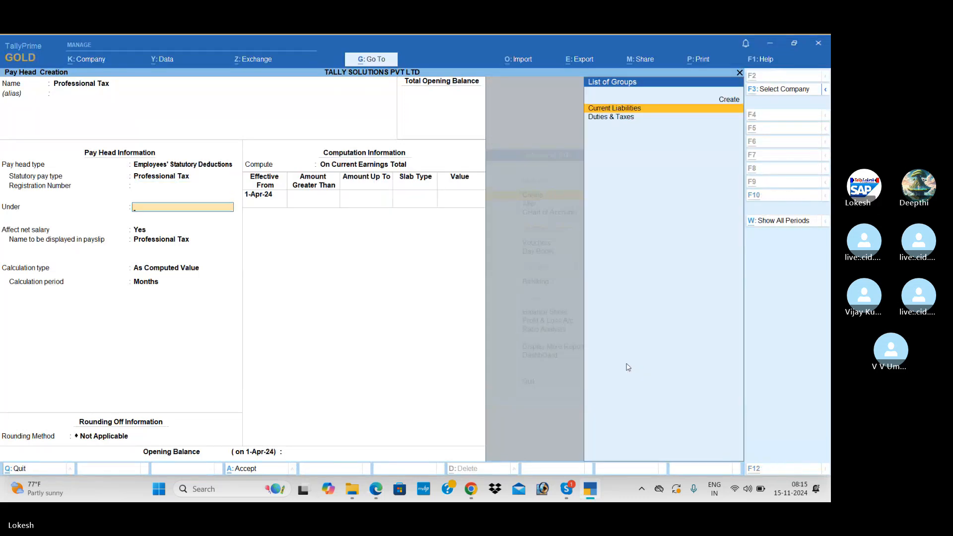
key("alt+Tab")
key("alt+Tab")
key("Return")
key("Return")
key("Return")
key("Return")
key("Return")
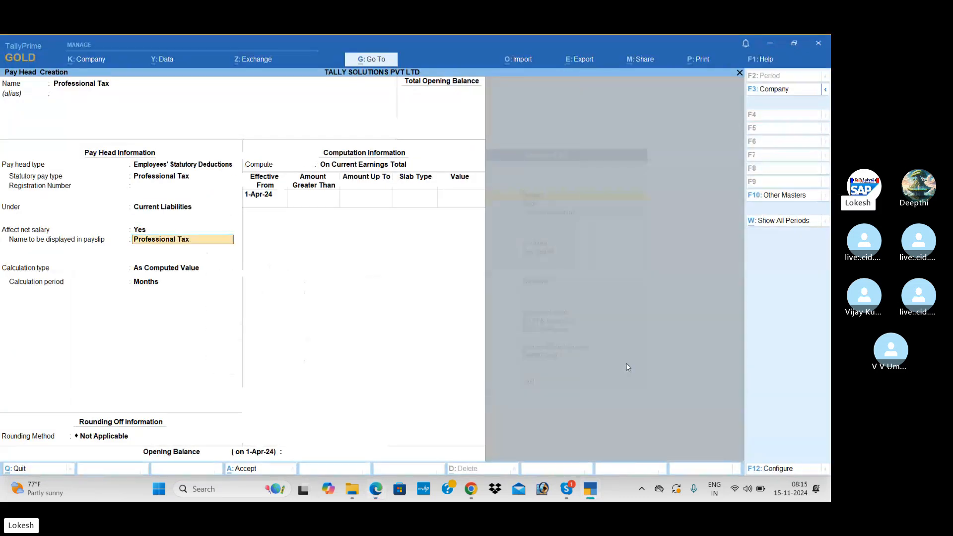
key("alt+Tab")
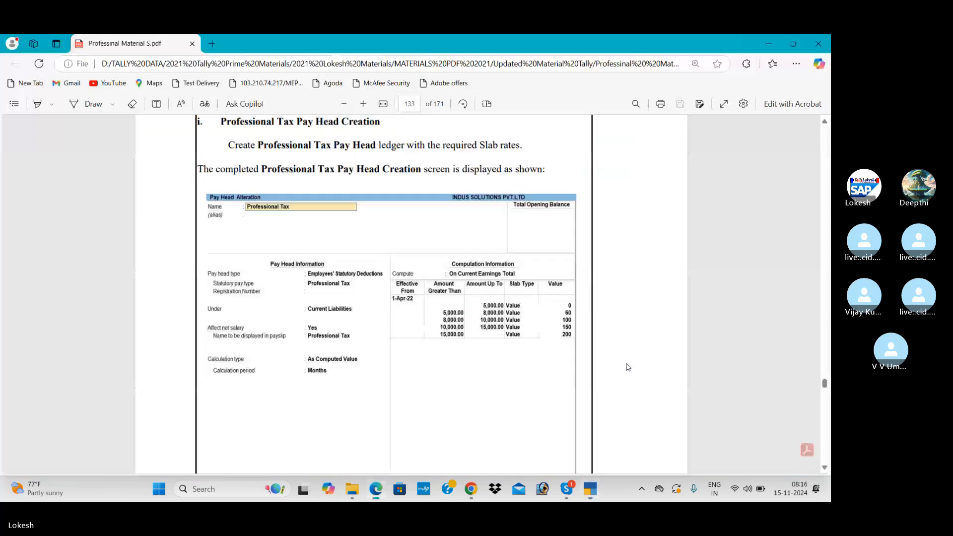
key("alt+Tab")
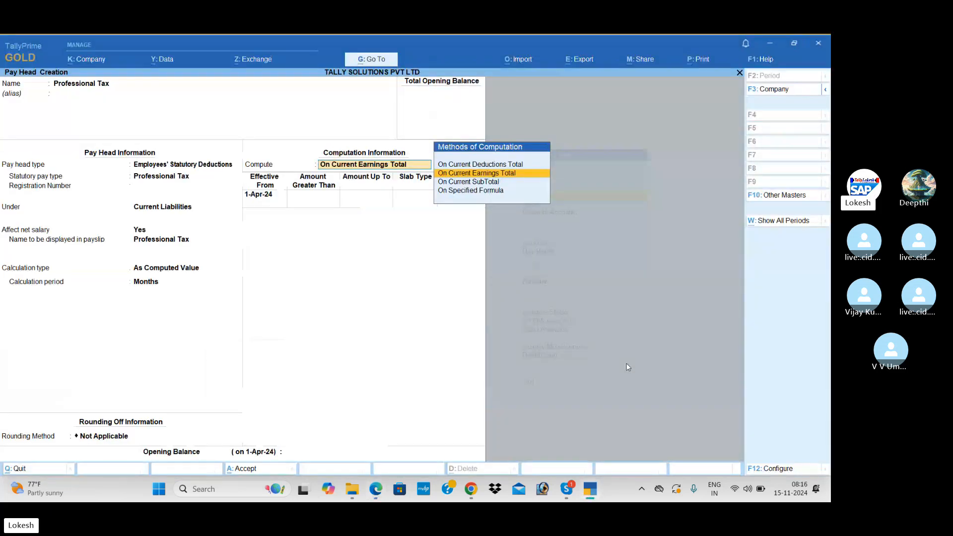
key("Return")
key("Return")
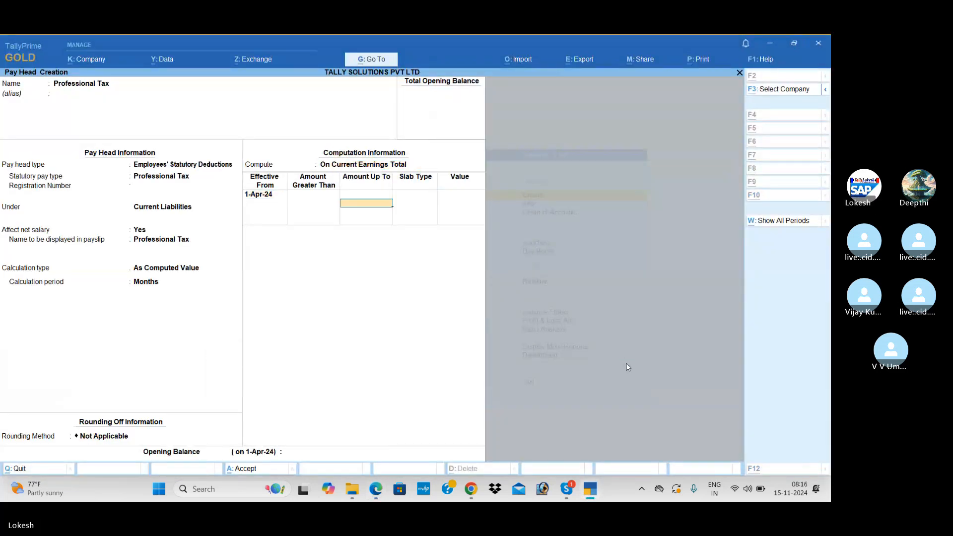
Step: Enter the first two Professional Tax slabs: 0 up to 5,000, then a value of 60
key("alt+Tab")
key("alt+Tab")
type("5000")
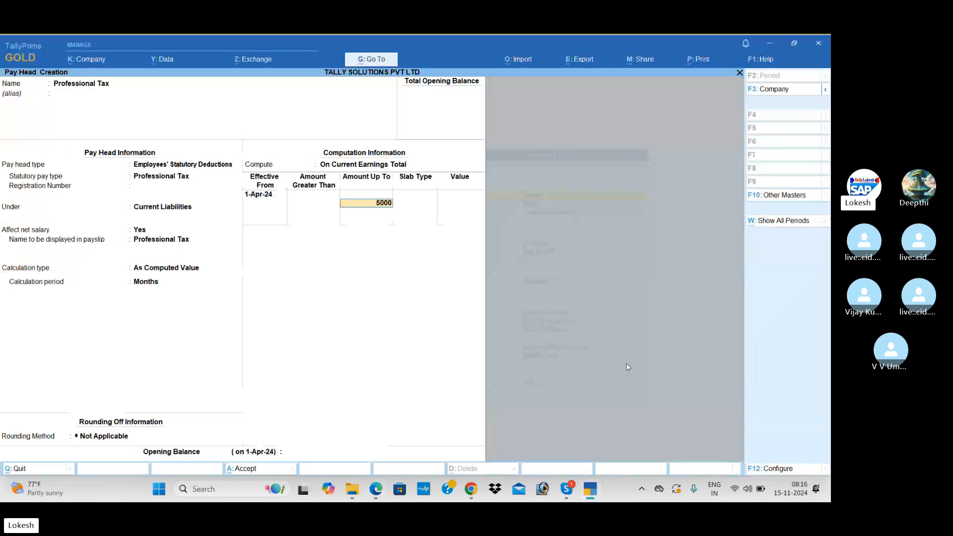
key("Return")
key("alt+Tab")
key("alt+Tab")
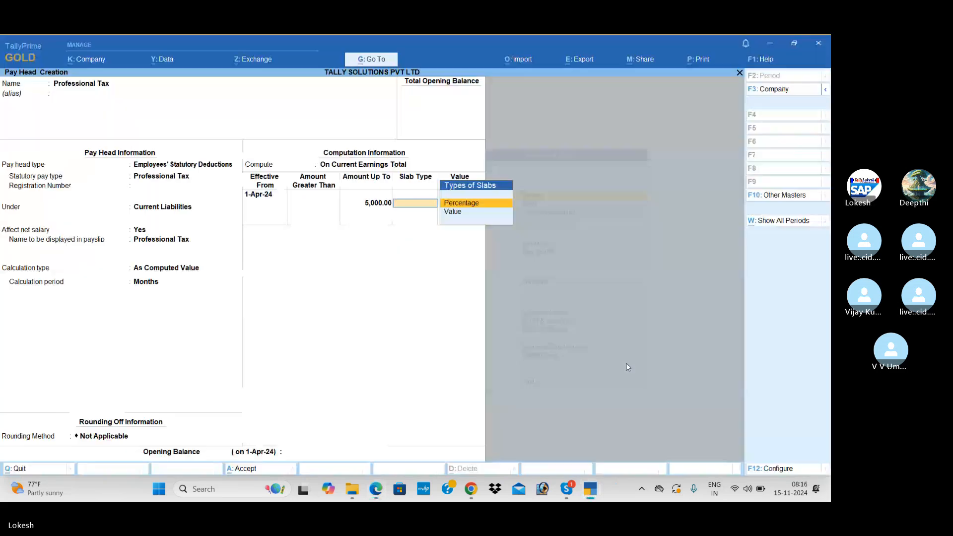
key("Down")
key("Return")
key("Return")
key("alt+Tab")
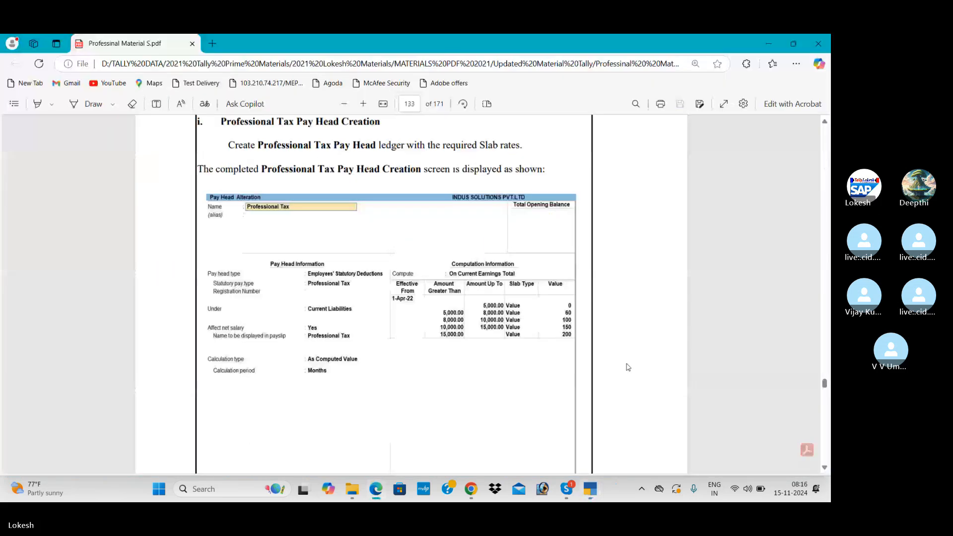
key("alt+Tab")
type("6")
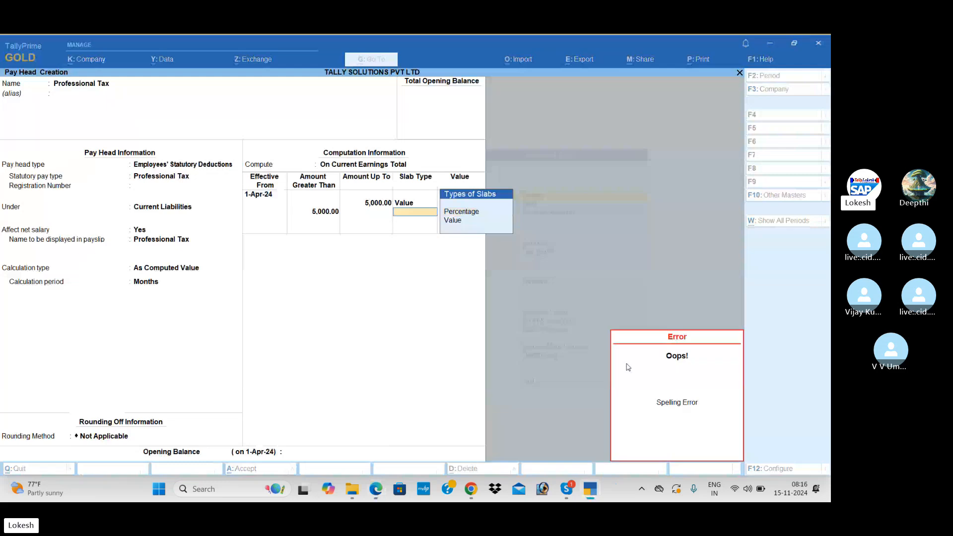
key("BackSpace")
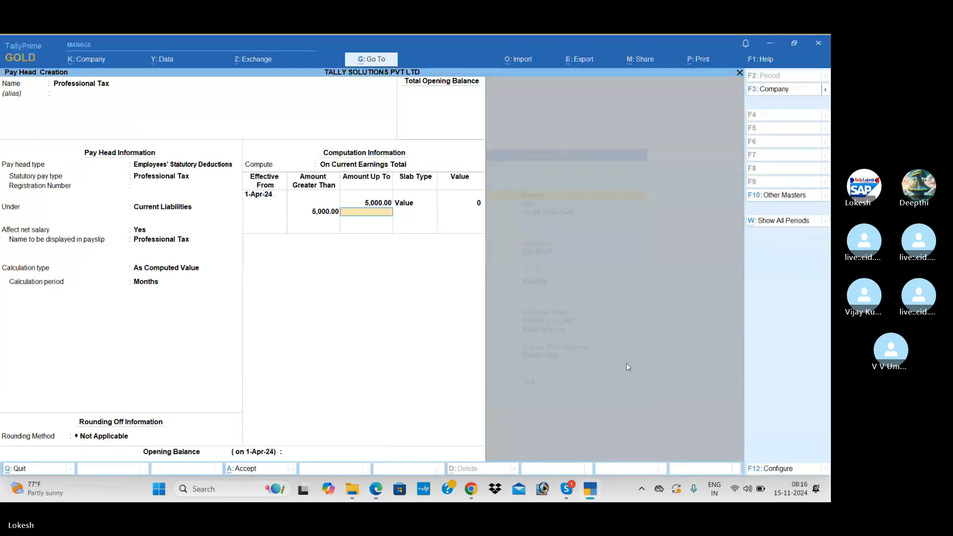
key("Return")
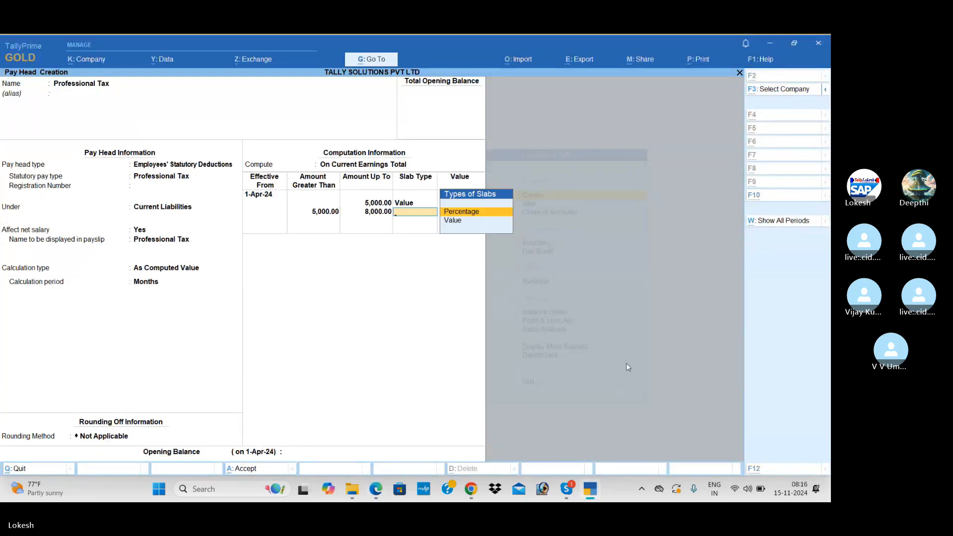
key("alt+Tab")
key("alt+Tab")
key("Return")
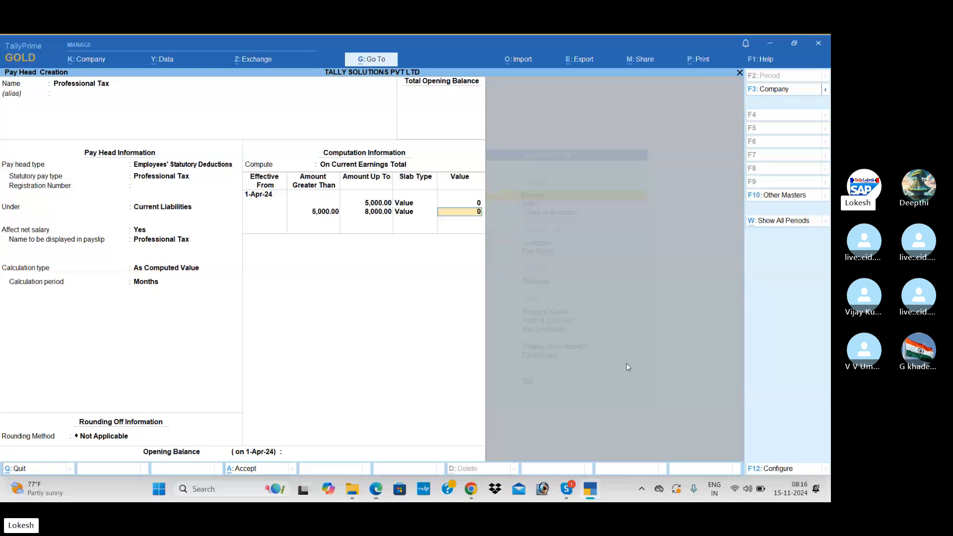
type("60")
key("Return")
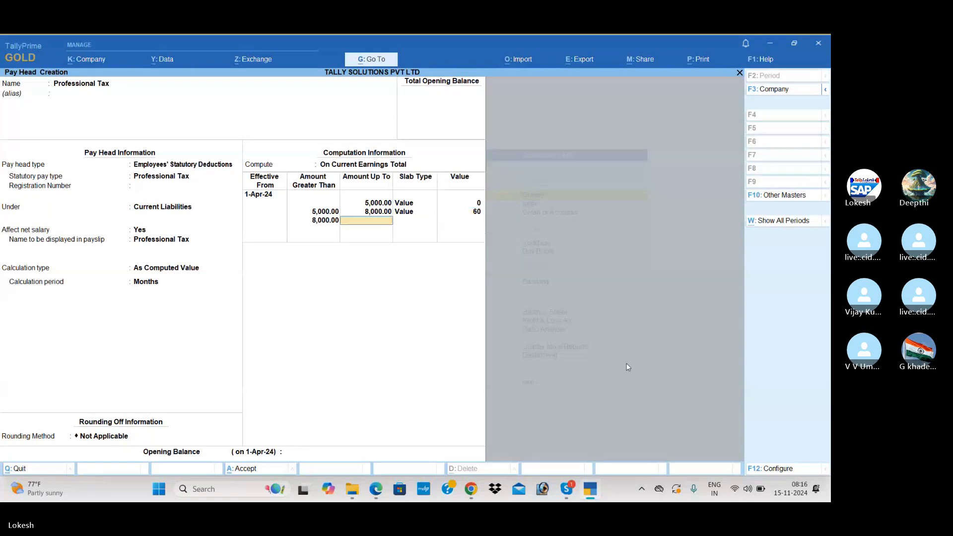
Step: Add the slab up to 10,000 at value 100 and set the next limit to 15,000
key("alt+Tab")
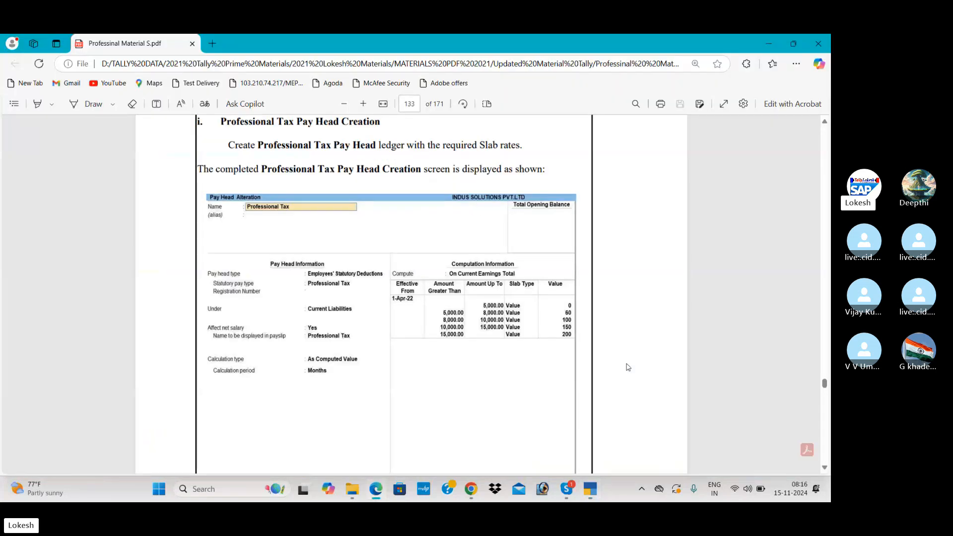
key("alt+Tab")
type("10000")
key("Return")
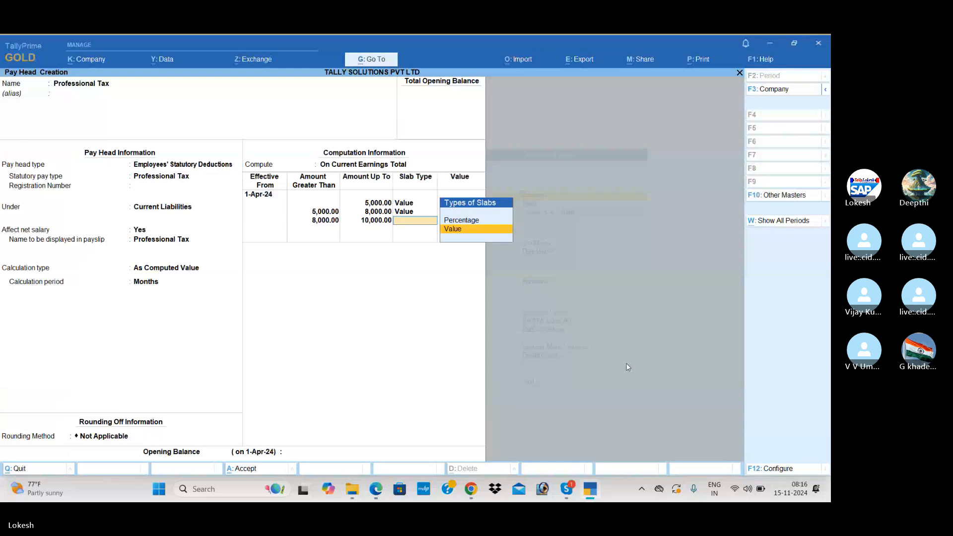
key("Return")
key("alt+Tab")
key("alt+Tab")
type("10")
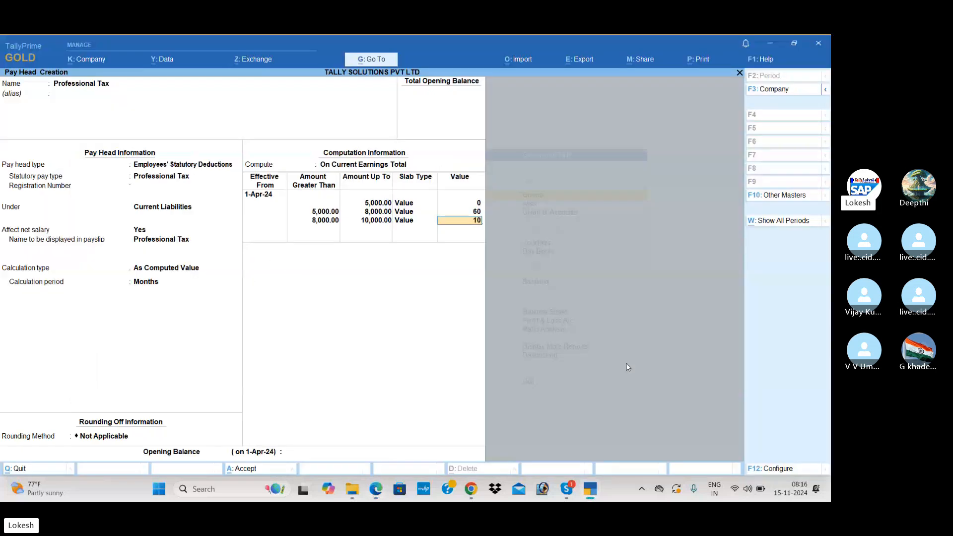
type("0")
key("Return")
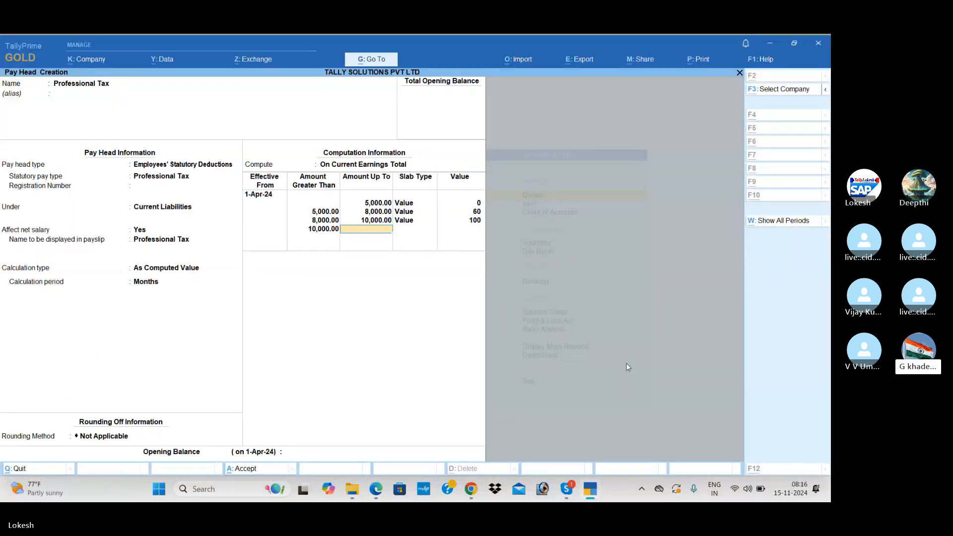
key("alt+Tab")
key("alt+Tab")
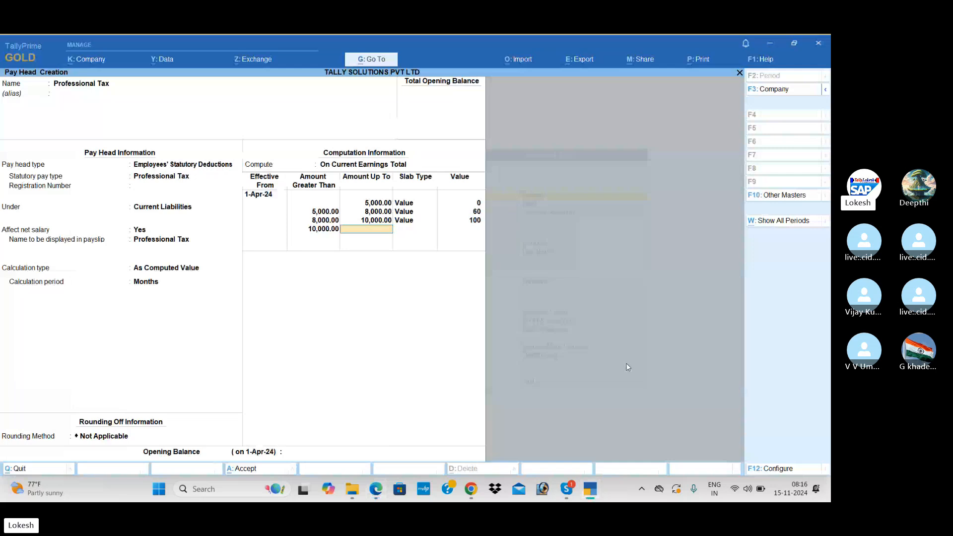
type("15,000")
key("Return")
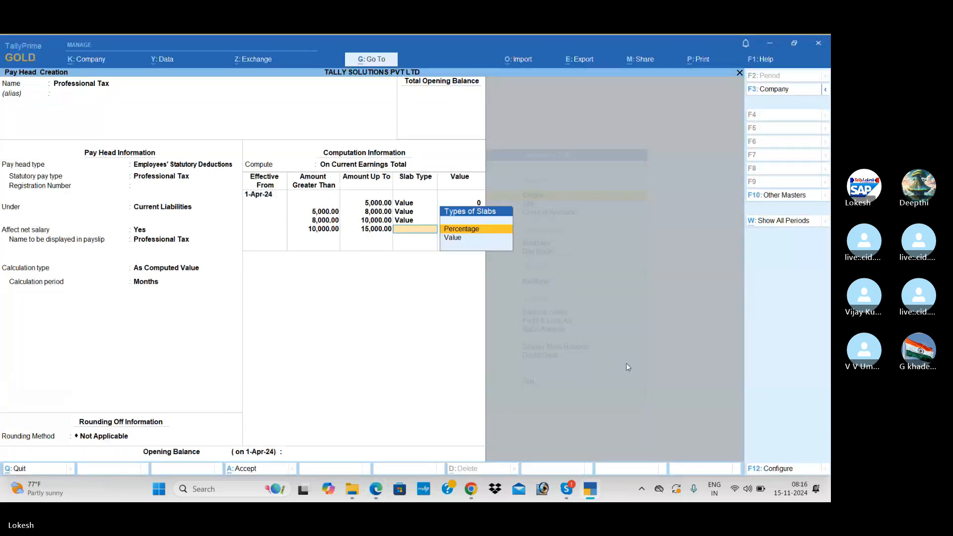
Step: Give the 15,000 slab value 150 and the slab above 15,000 value 200, completing the form
key("Down")
key("Return")
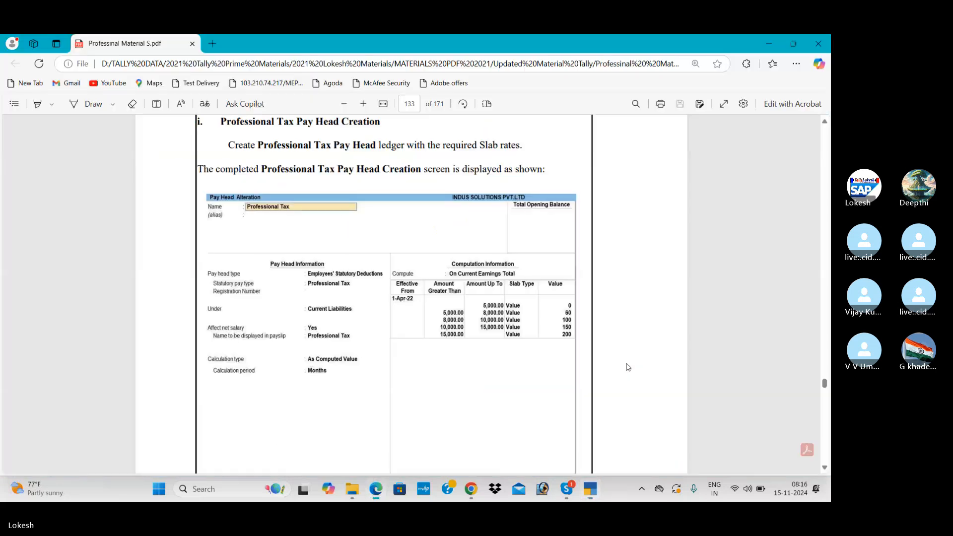
key("alt+Tab")
key("alt+Tab")
type("150")
key("Return")
key("Return")
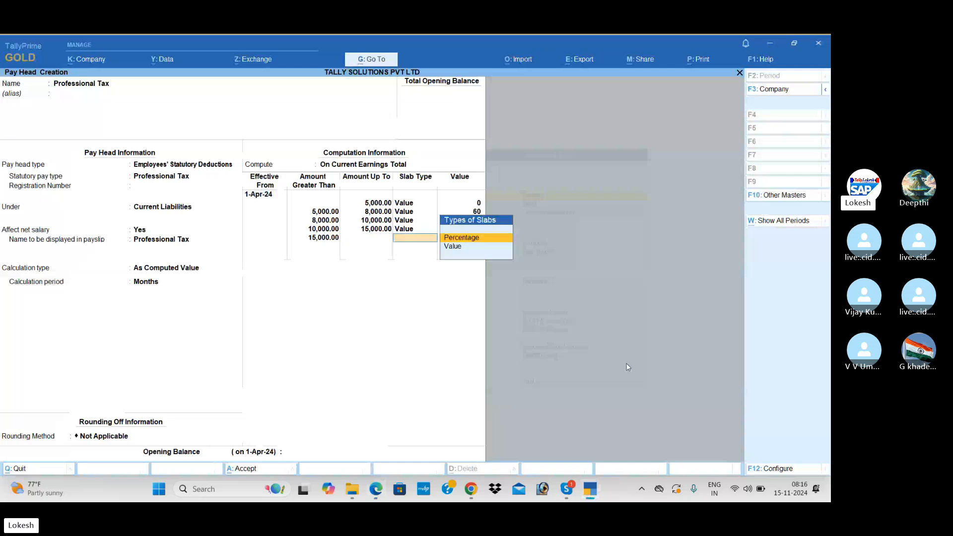
key("Down")
key("Return")
key("alt+Tab")
key("alt+Tab")
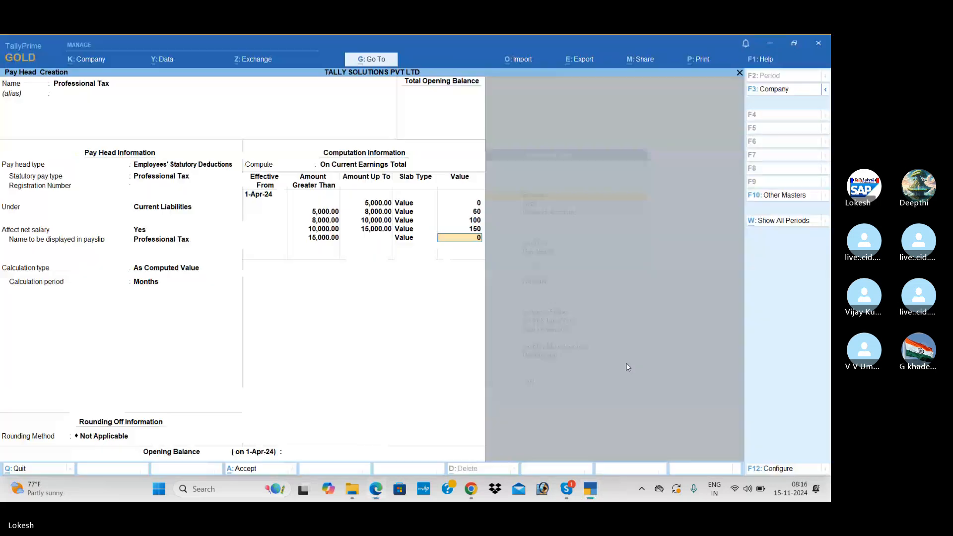
type("200")
key("Return")
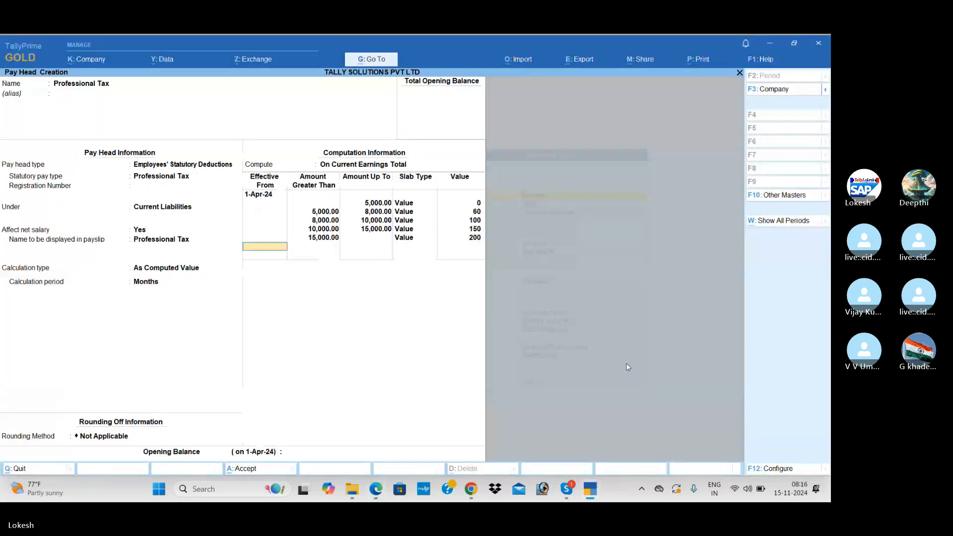
key("Return")
key("Return")
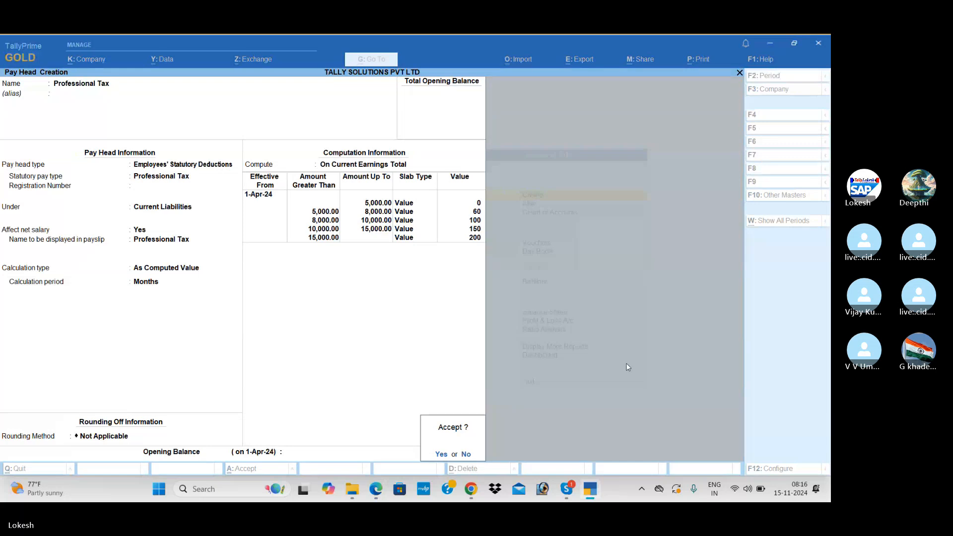
key("Return")
Step: Scroll the Edge PDF to page 134's Gratuity Pay Head Creation steps, then return to TallyPrime
key("alt+Tab")
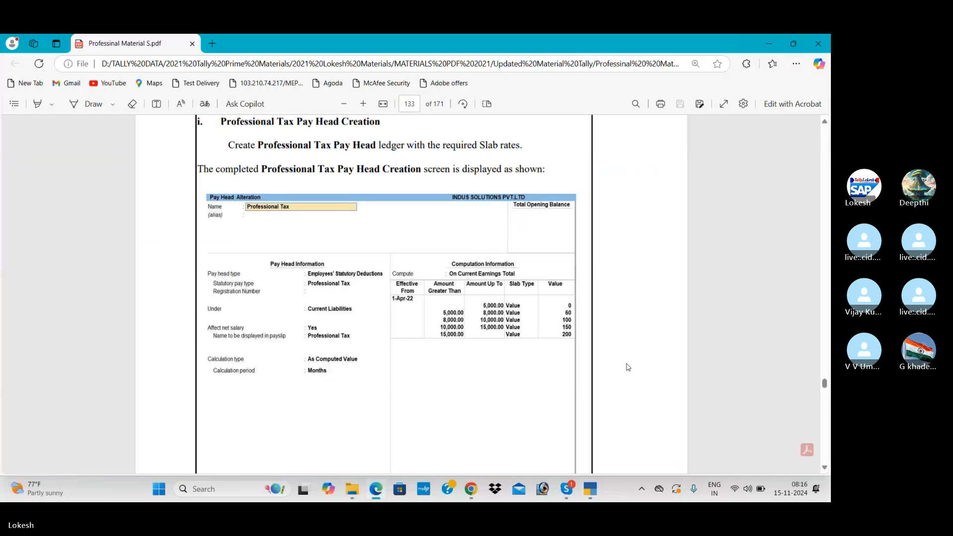
scroll(628, 367, "down", 5)
scroll(628, 368, "down", 10)
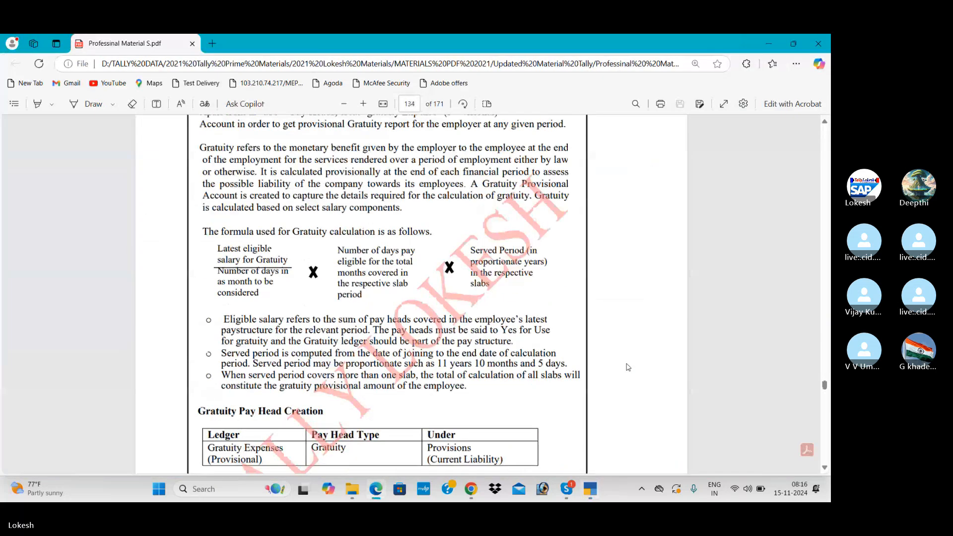
scroll(628, 368, "down", 3)
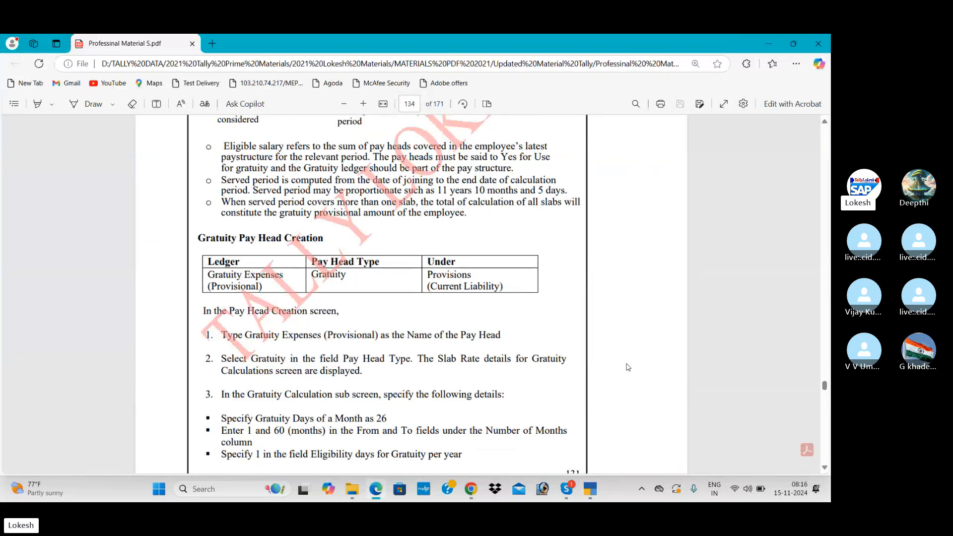
key("alt+Tab")
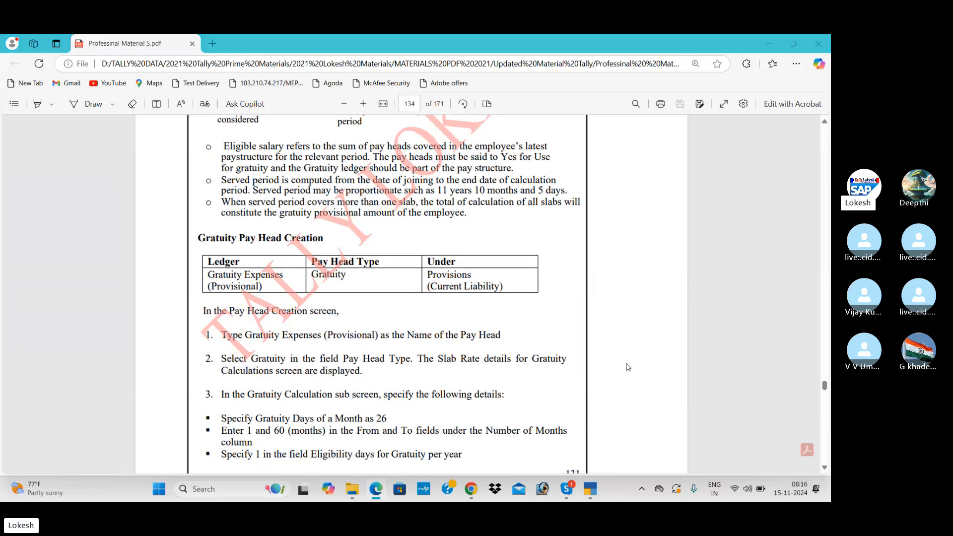
Step: Name the pay head Gratuity, set its type to Gratuity, and use 26 days a month
type("Gratu")
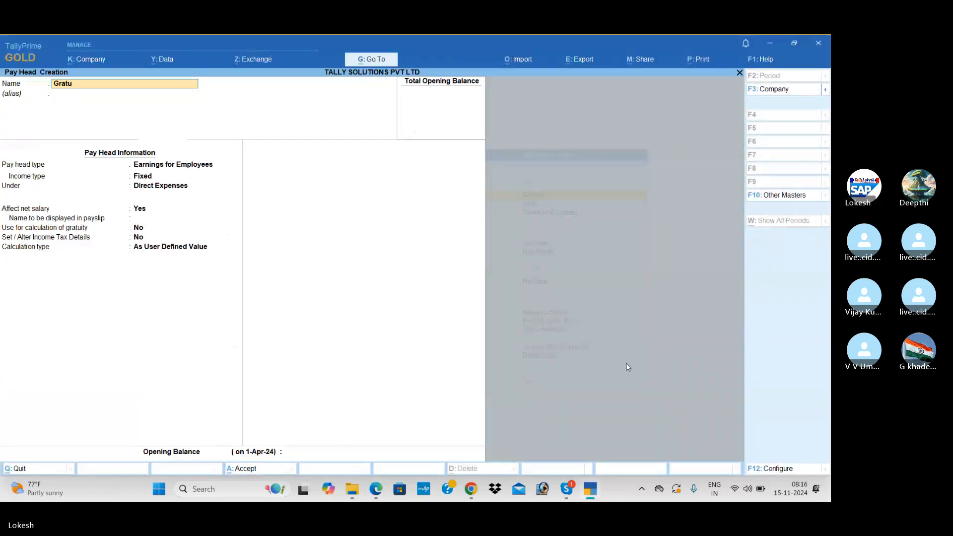
type("i")
key("Return")
key("Return")
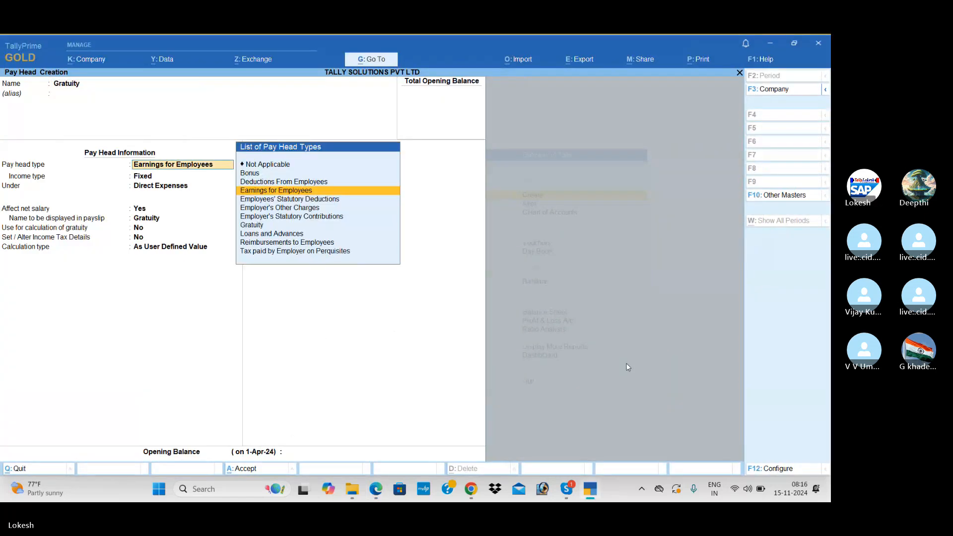
key("Down")
key("Down")
key("Down")
key("Down")
key("Return")
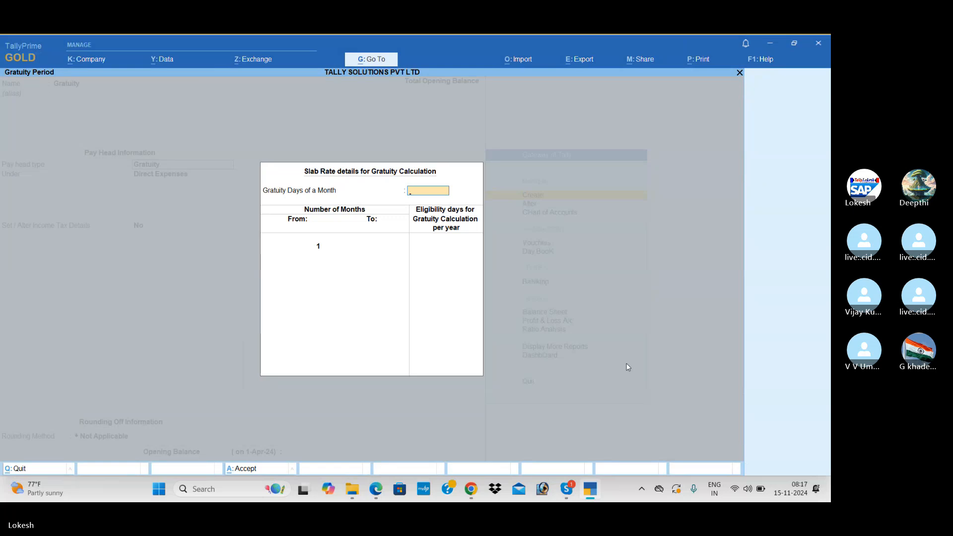
key("alt+Tab")
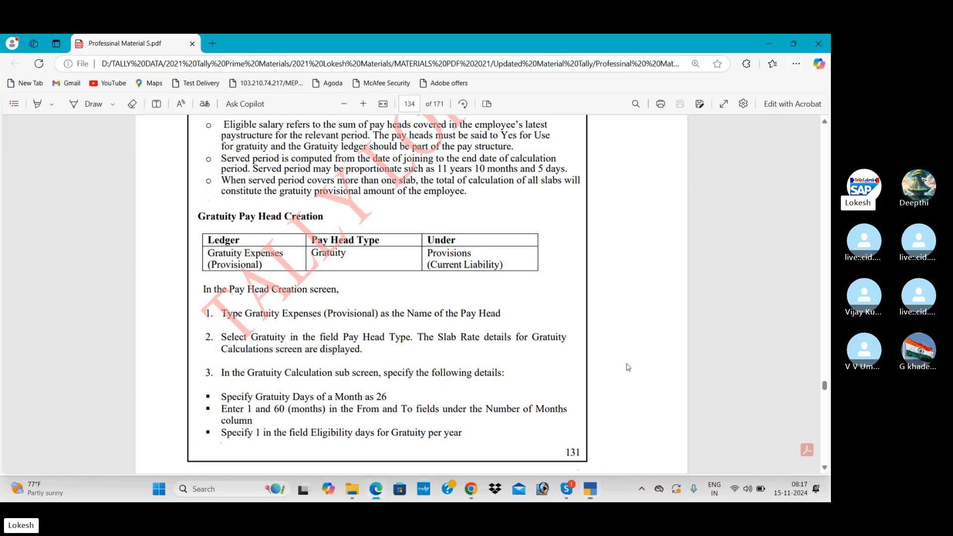
scroll(628, 367, "down", 6)
scroll(628, 367, "down", 5)
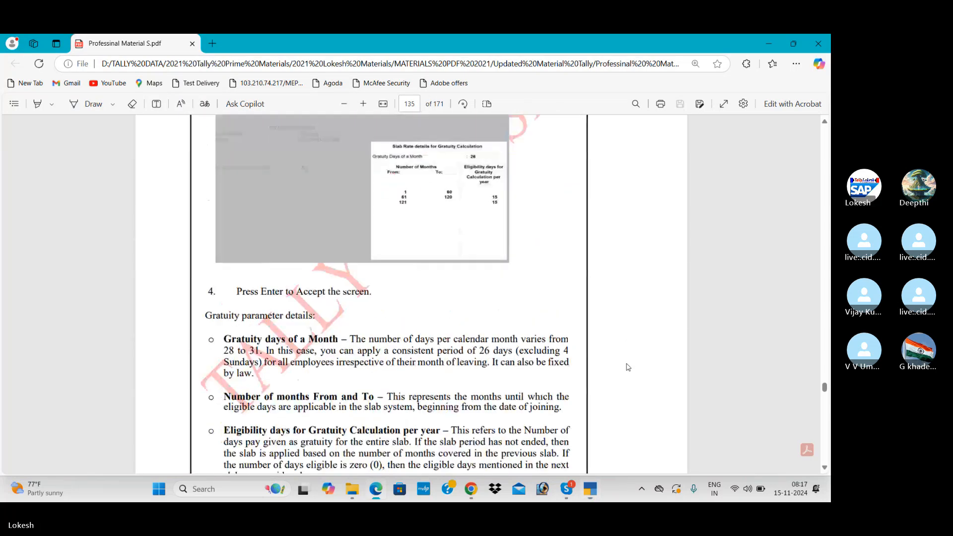
key("alt+Tab")
type("26")
key("Return")
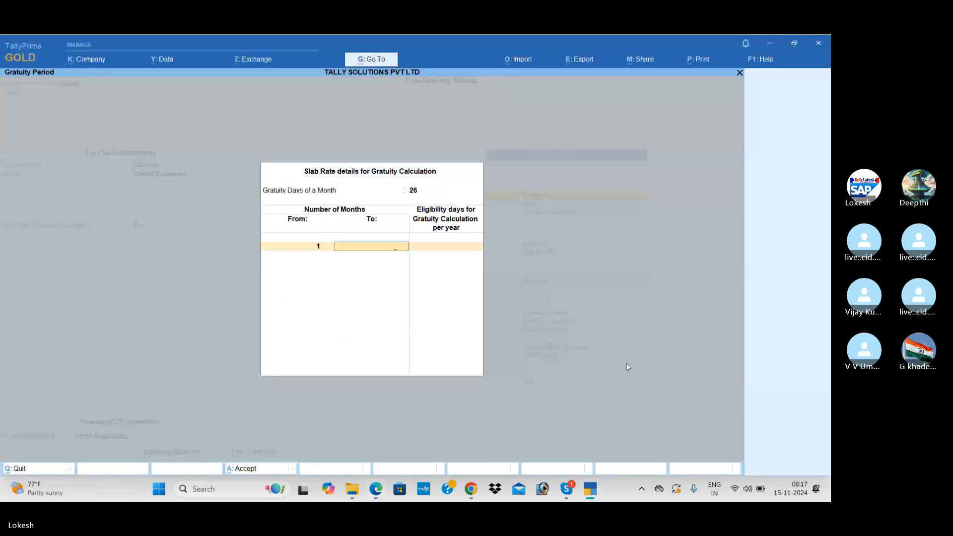
Step: Enter gratuity slabs of 0 days up to 60 months and 15 days after, then save under Current Liabilities
type("60")
key("Return")
type("0")
key("Return")
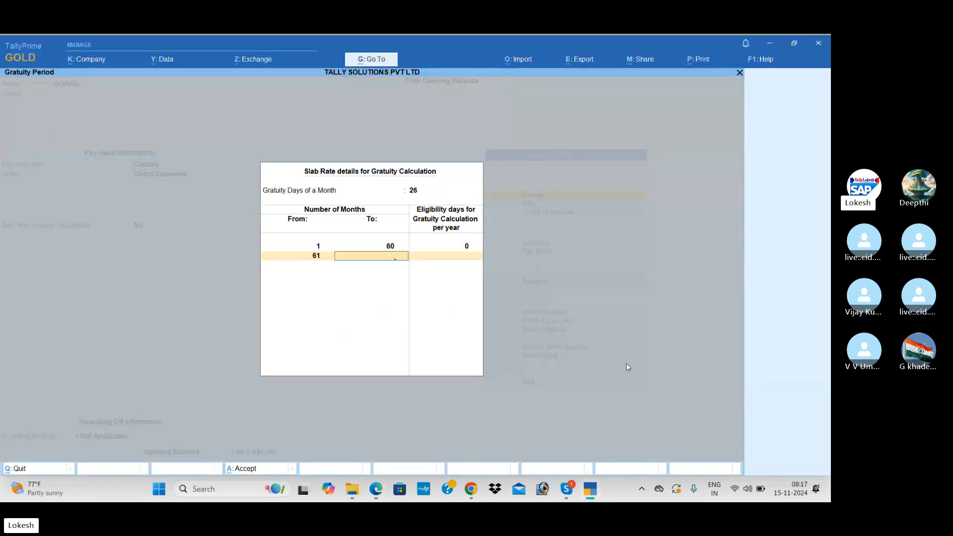
key("alt+Tab")
key("alt+Tab")
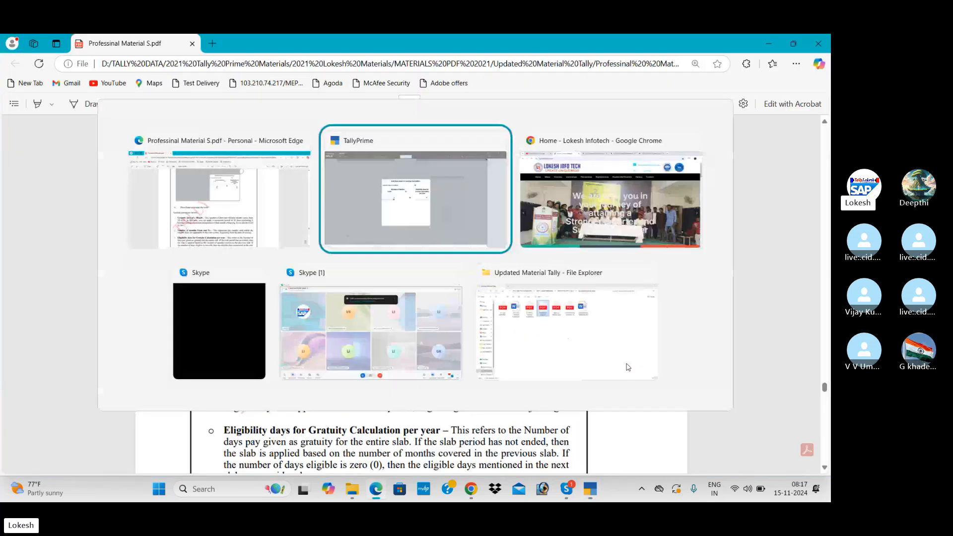
type("120")
key("Return")
type("1")
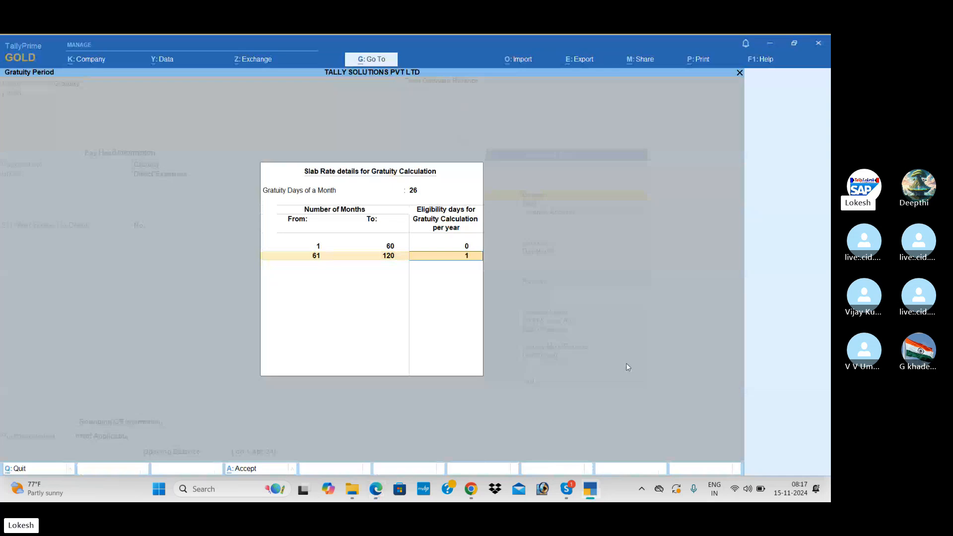
type("5")
key("Return")
key("Return")
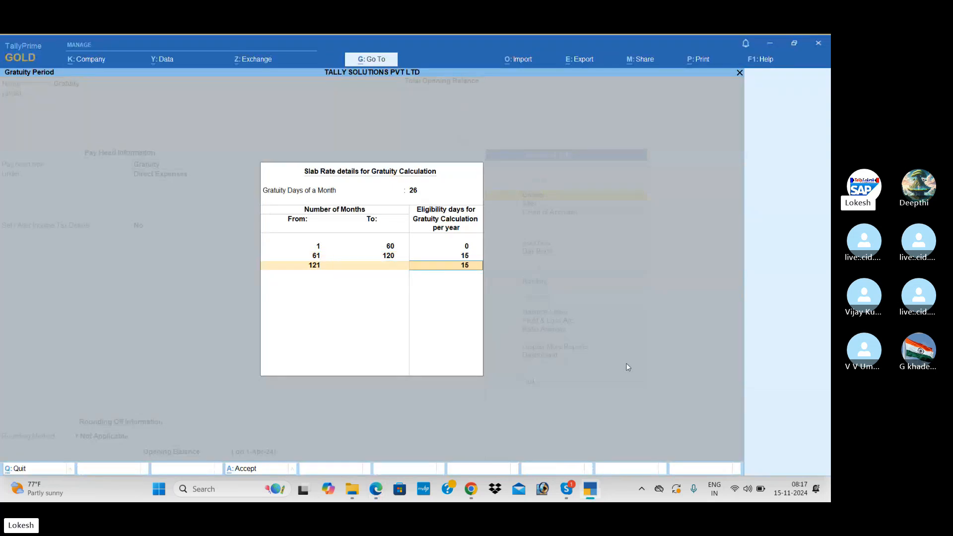
key("Return")
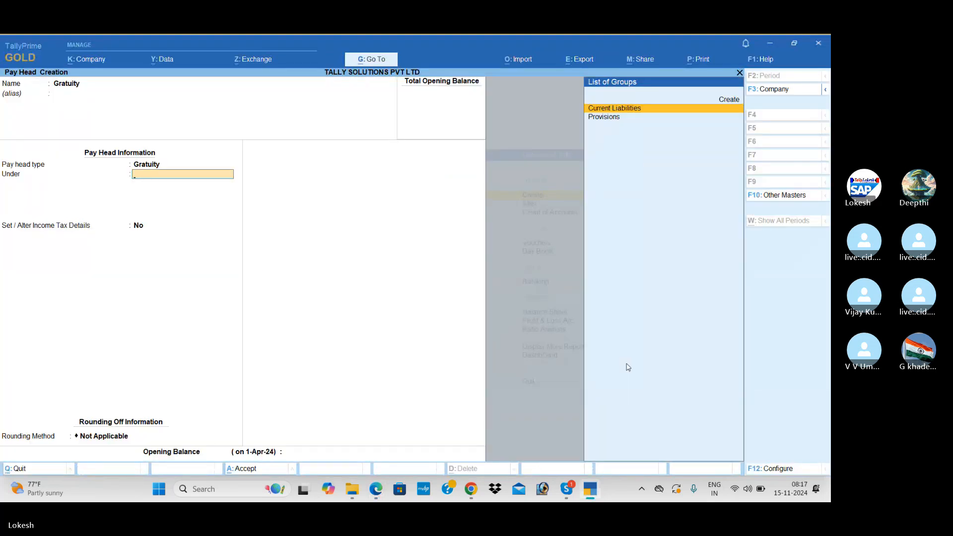
key("Return")
key("Return")
key("Return")
key("Return")
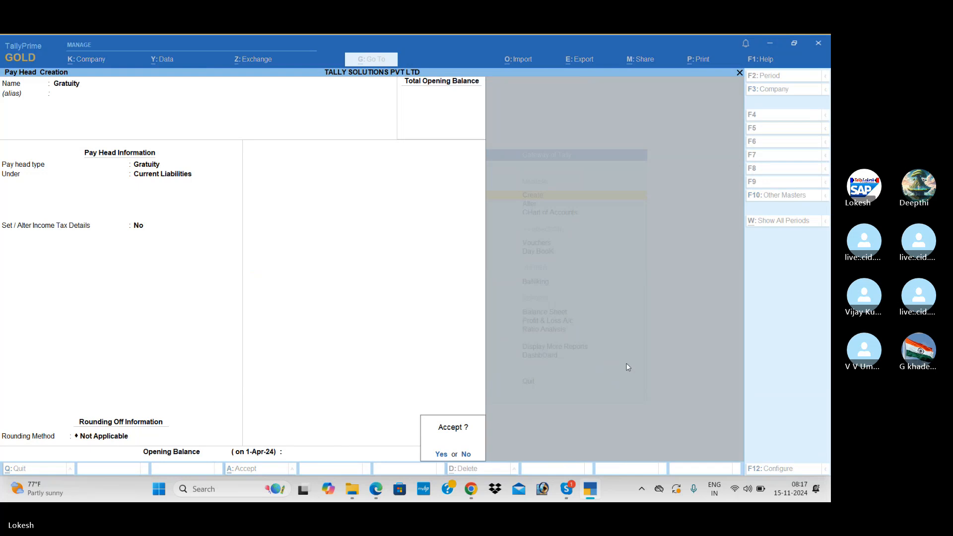
key("Return")
Step: Scroll further through the manual in Edge and come back to TallyPrime
key("alt+Tab")
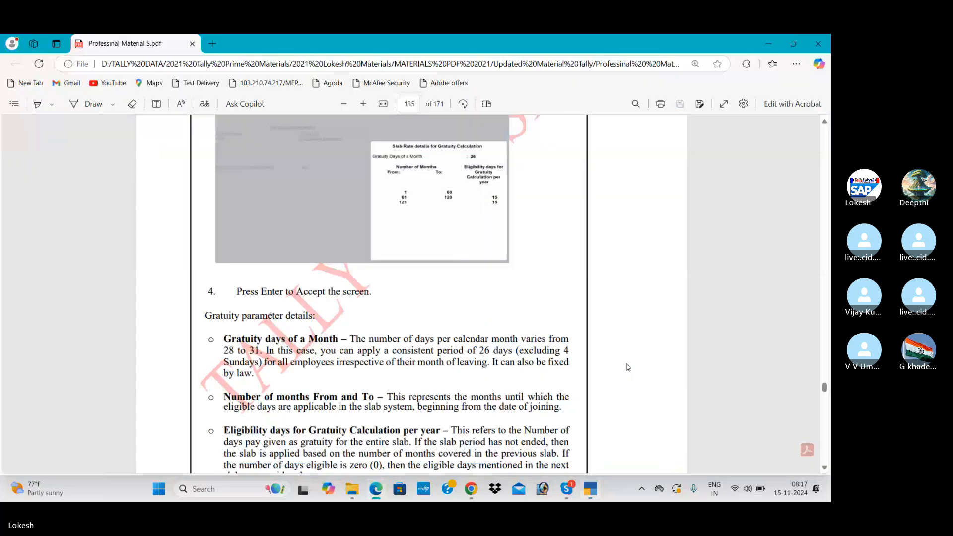
scroll(628, 368, "down", 10)
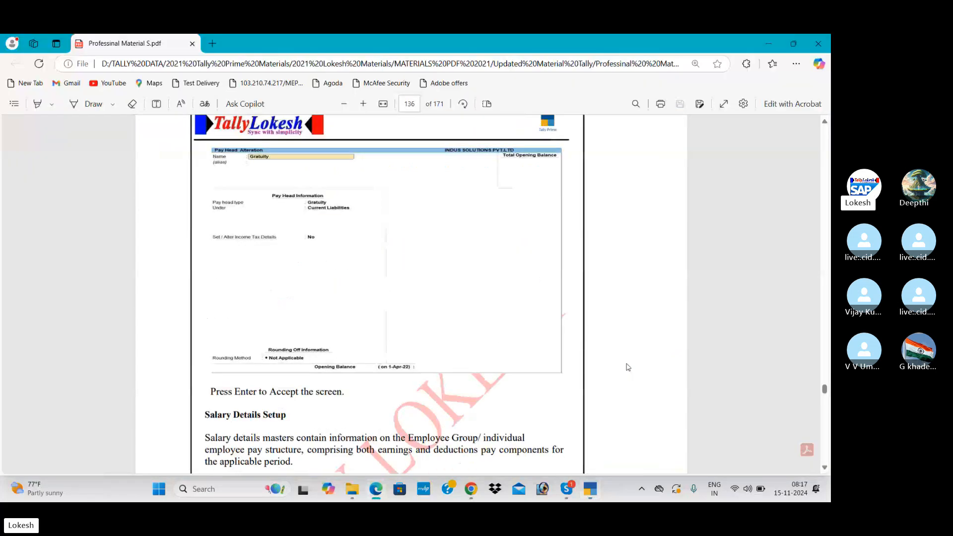
scroll(628, 368, "down", 15)
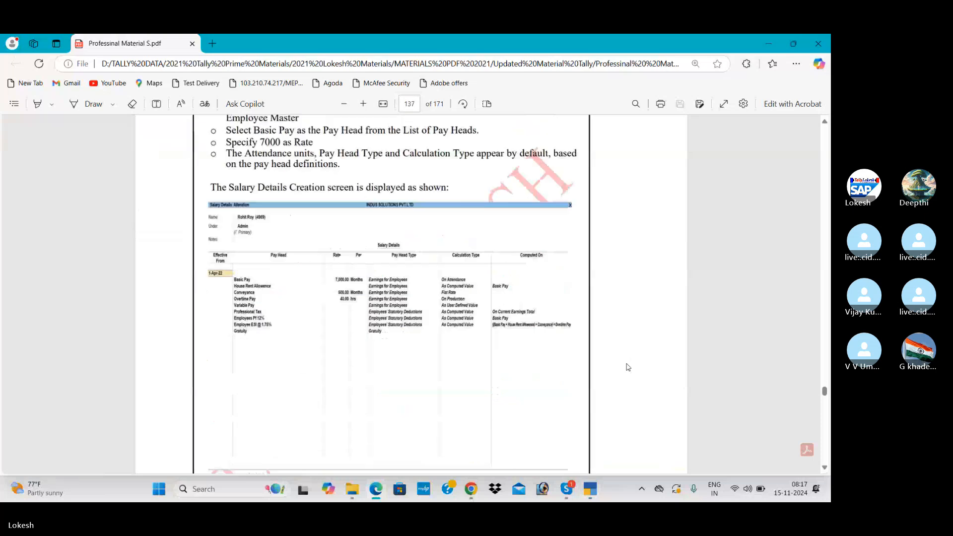
scroll(628, 367, "down", 1)
key("alt+Tab")
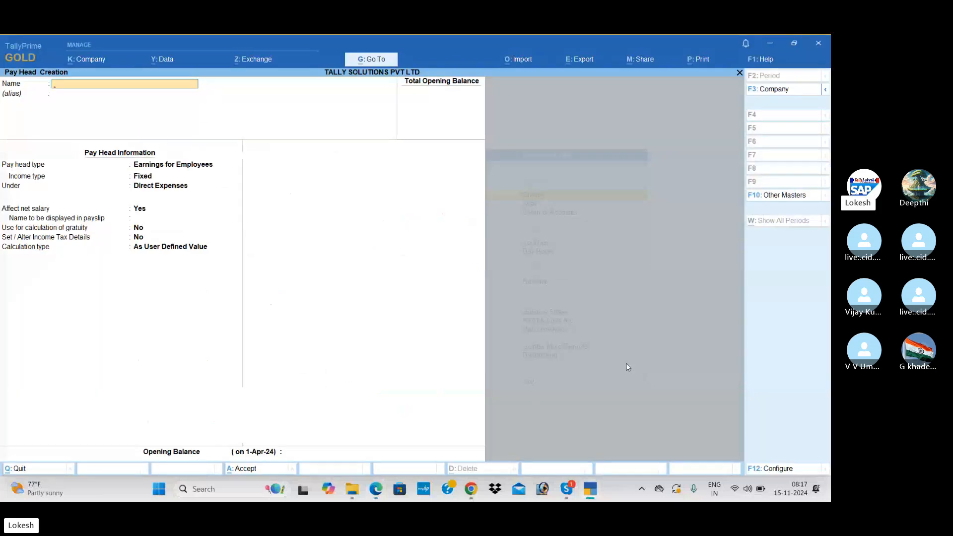
Step: From Gateway of Tally, go to Alter > Define Salary and select the Sales group
key("Escape")
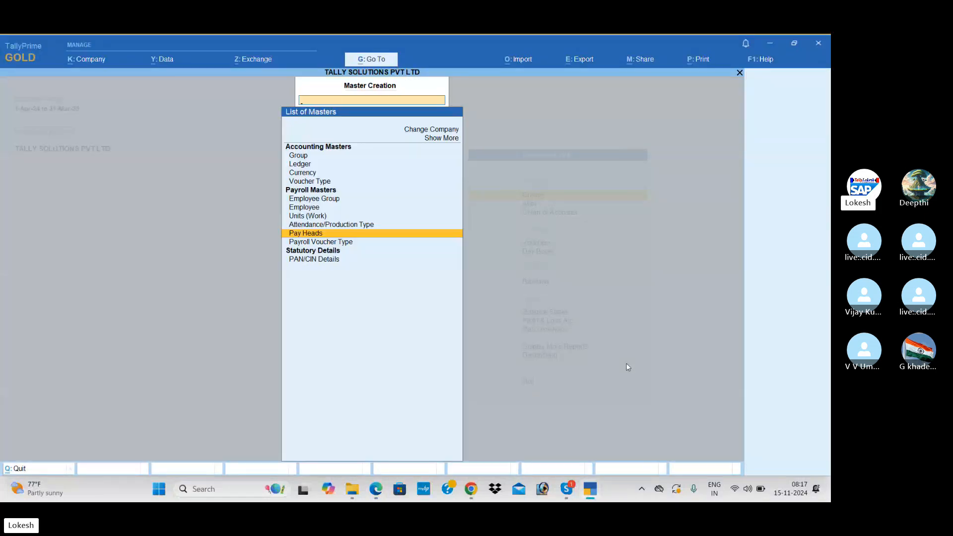
key("Escape")
key("Down")
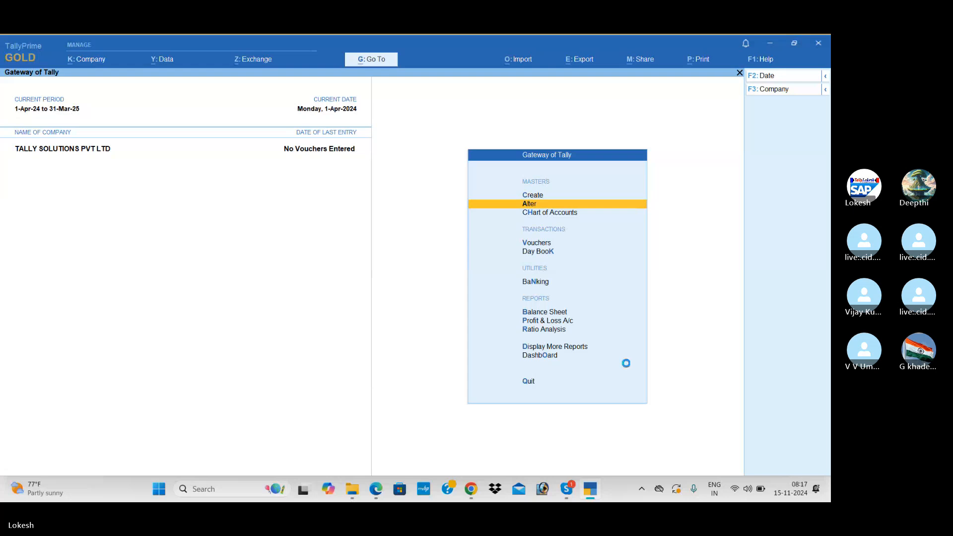
key("Return")
key("Down")
key("Down")
key("Down")
key("Down")
key("Down")
key("Down")
key("Down")
key("Down")
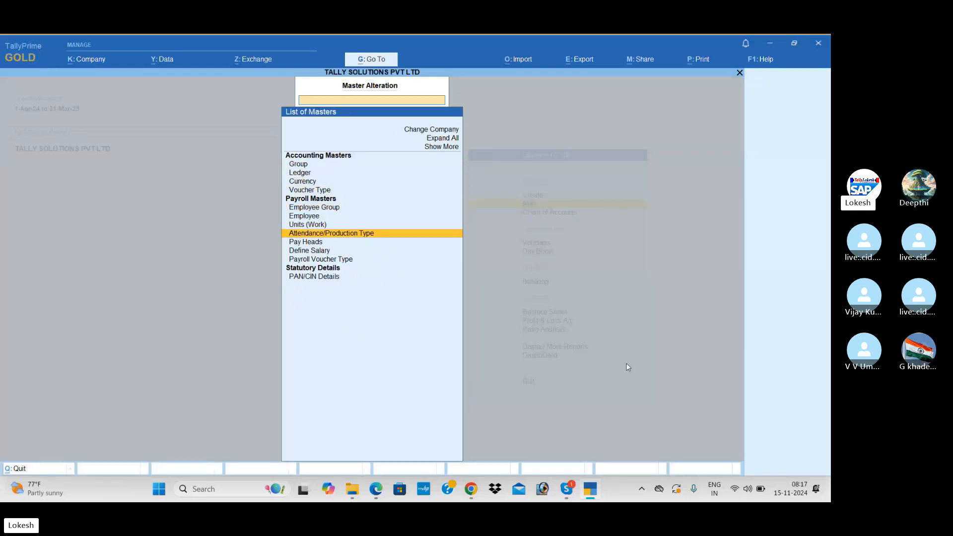
key("Up")
key("Up")
key("Return")
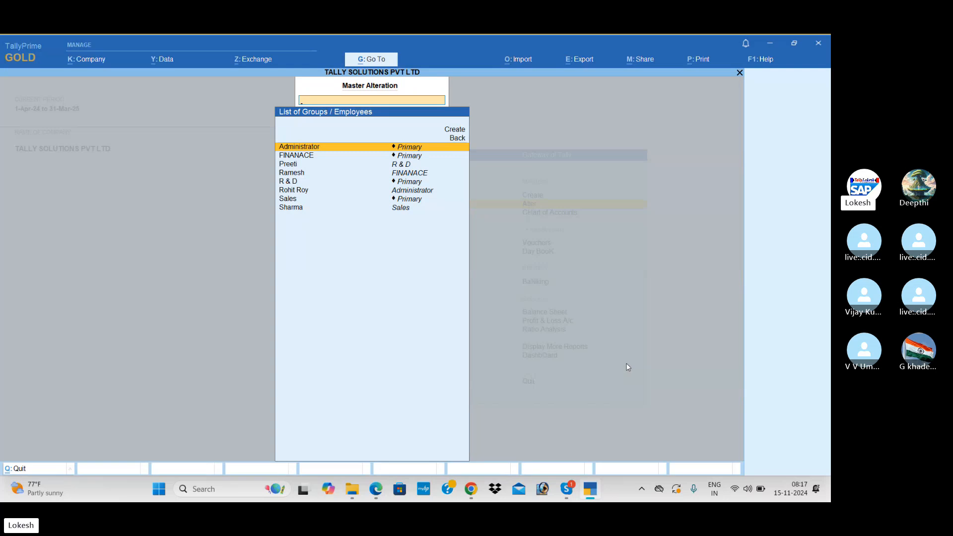
key("Down")
key("Down")
key("Down")
key("Down")
key("Down")
key("Down")
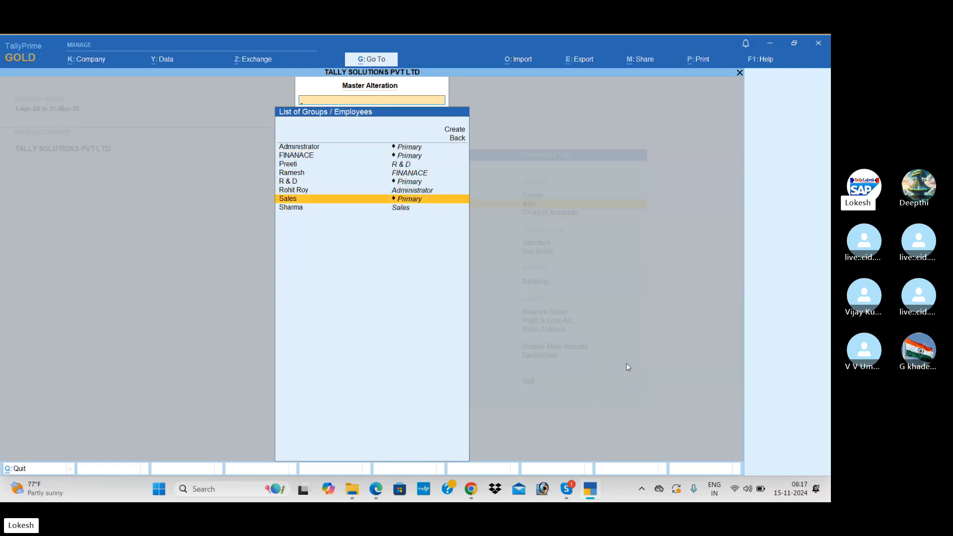
key("Return")
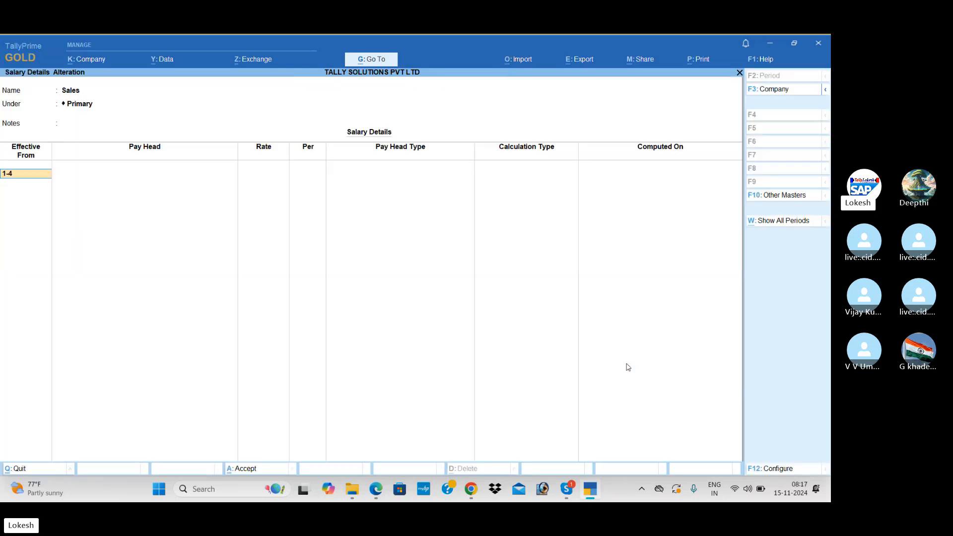
Step: Set the effective date to 1-4 and check the manual's Sales salary structure
type("1-4")
key("Return")
key("Down")
key("Down")
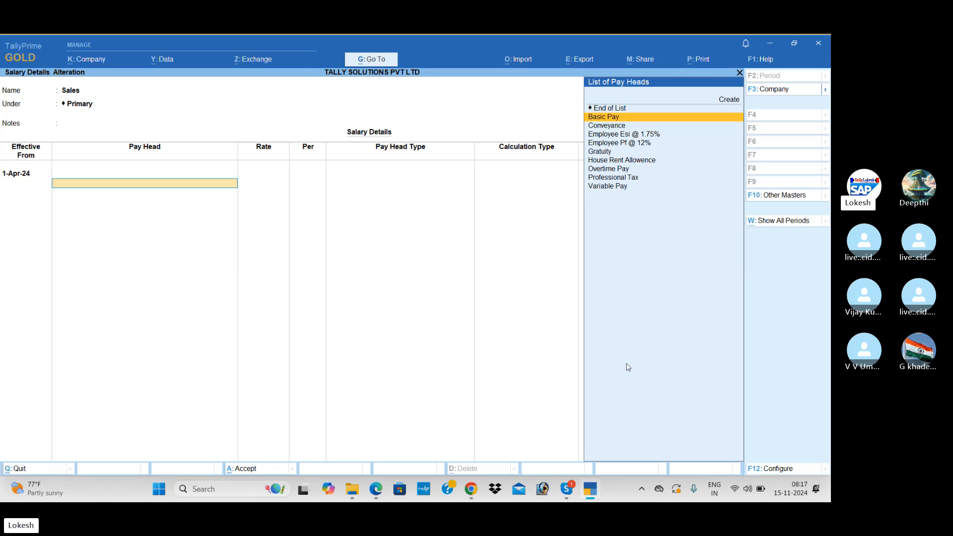
key("alt+Tab")
scroll(628, 368, "down", 15)
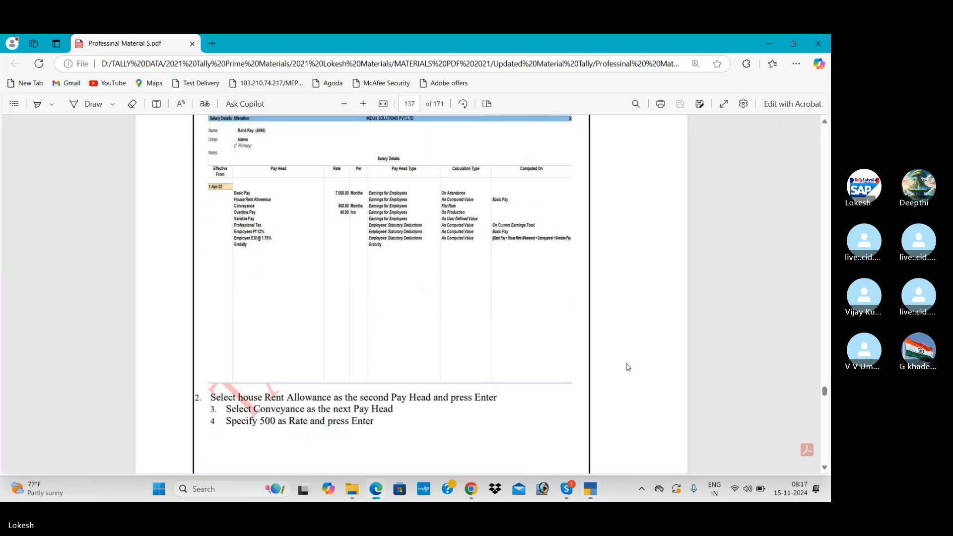
scroll(628, 368, "down", 5)
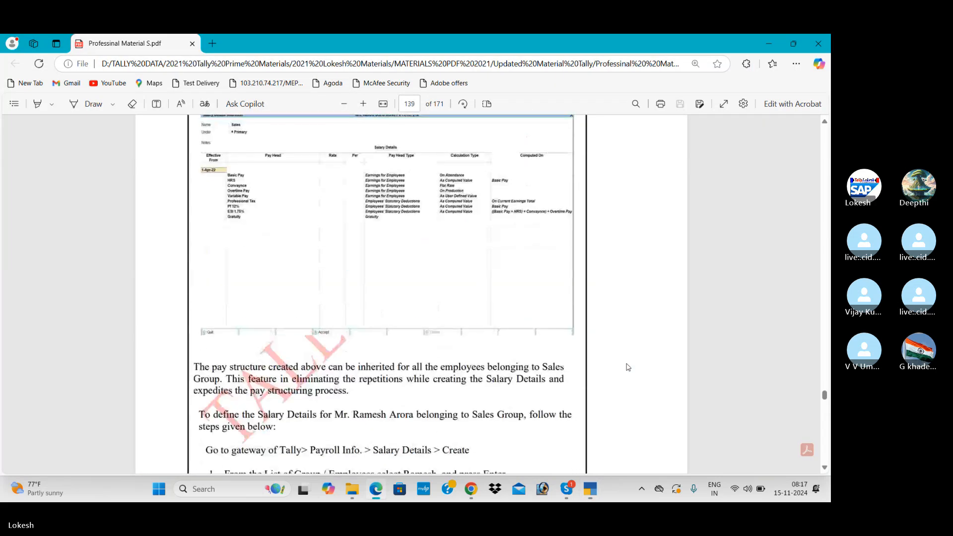
scroll(628, 367, "up", 1)
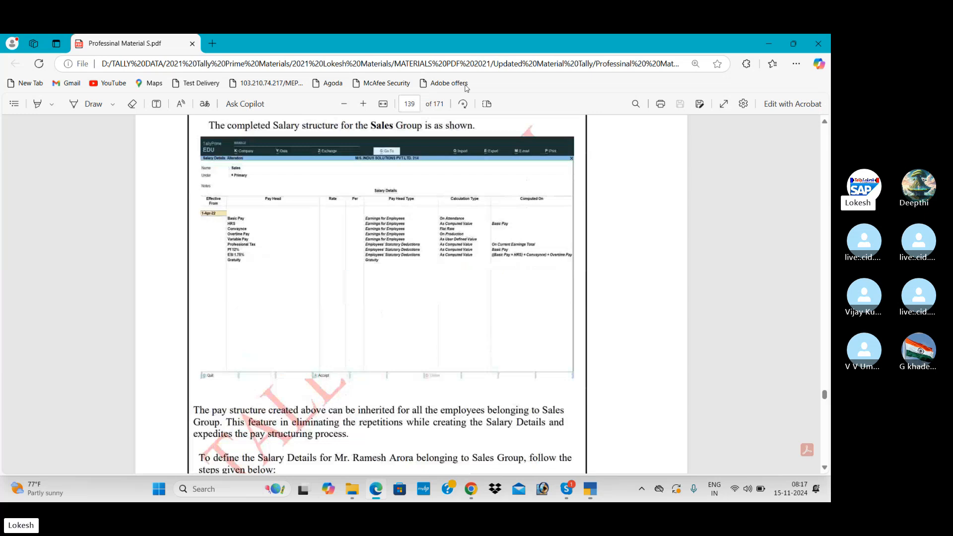
left_click(364, 104)
left_click(363, 104)
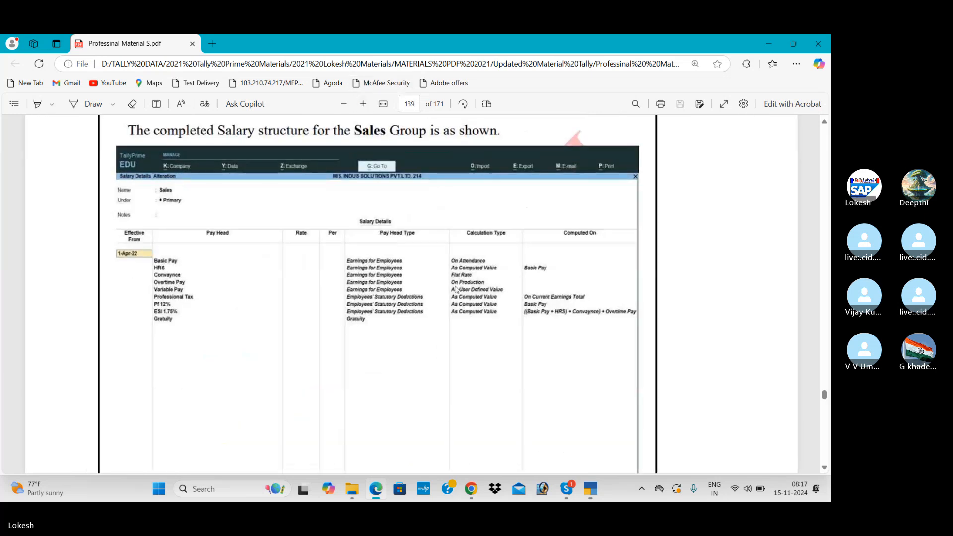
key("alt+Tab")
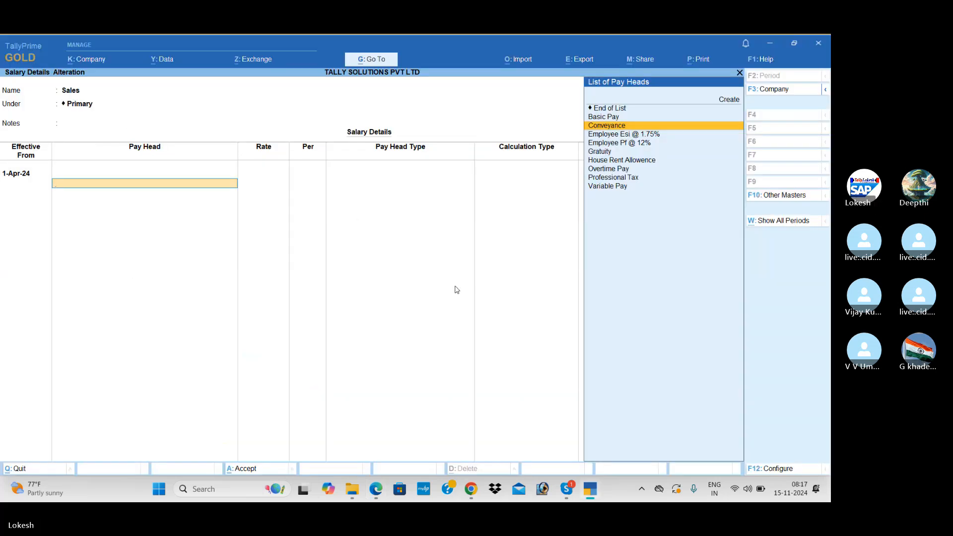
Step: Add Basic Pay, House Rent Allowence, Conveyance, Overtime Pay and Variable Pay as pay heads
key("Up")
key("Return")
key("Return")
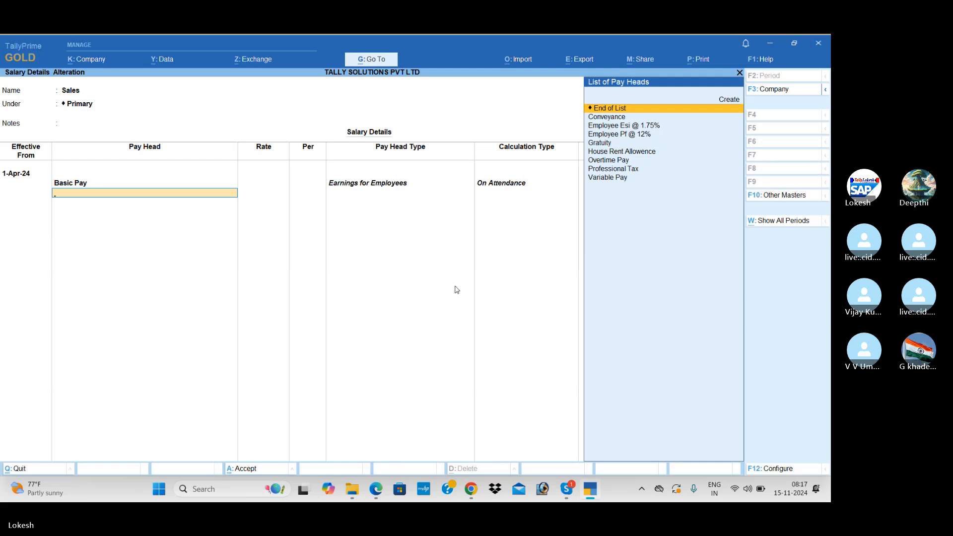
type("h")
key("Return")
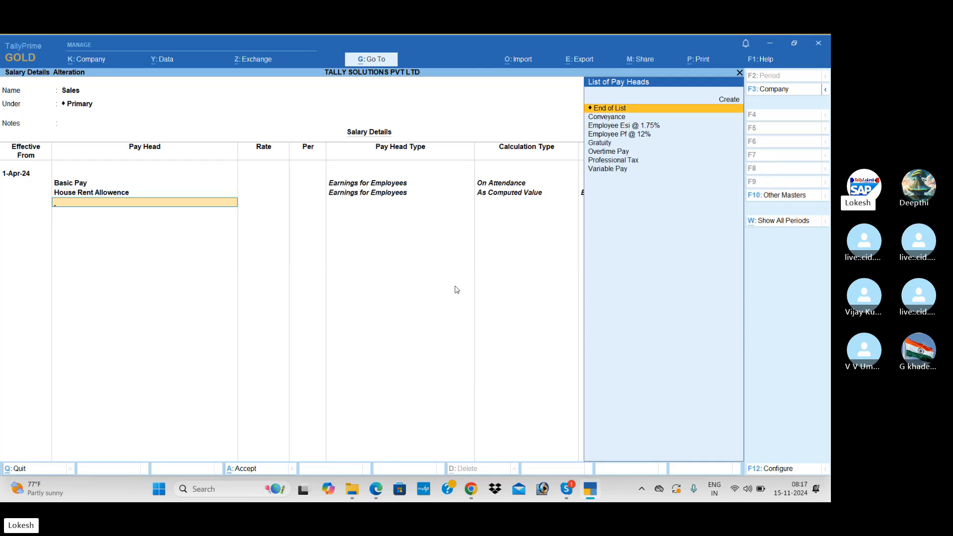
type("c")
key("Return")
key("Return")
key("alt+Tab")
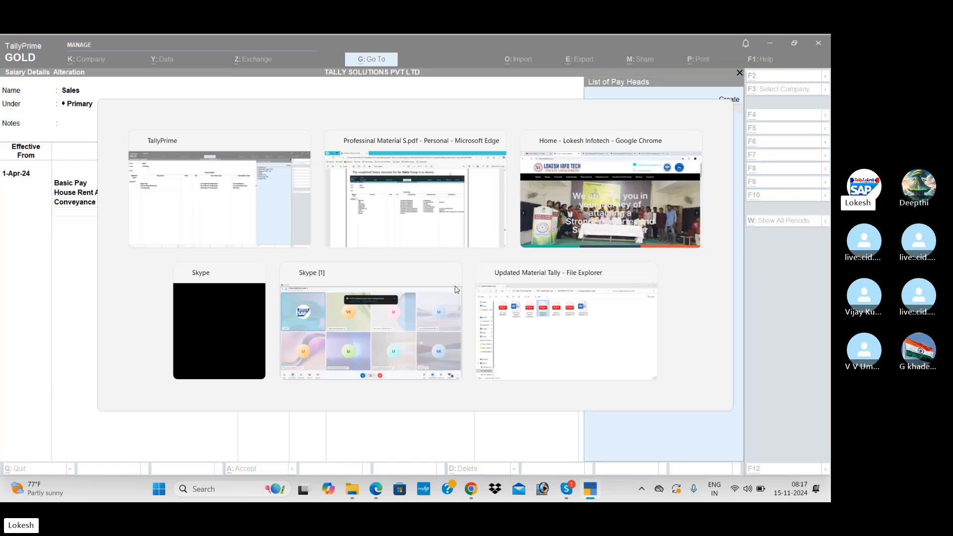
key("alt+Tab")
type("o")
key("Return")
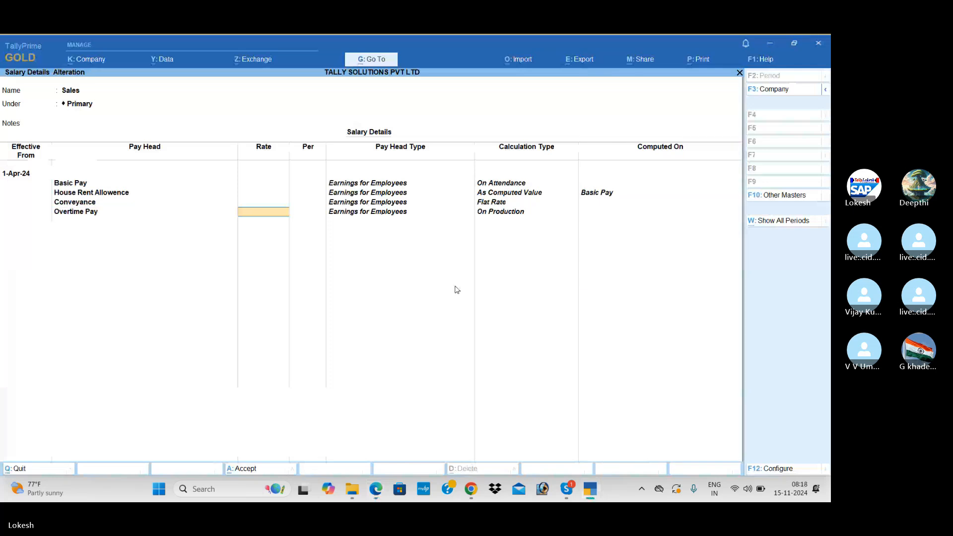
key("Return")
key("alt+Tab")
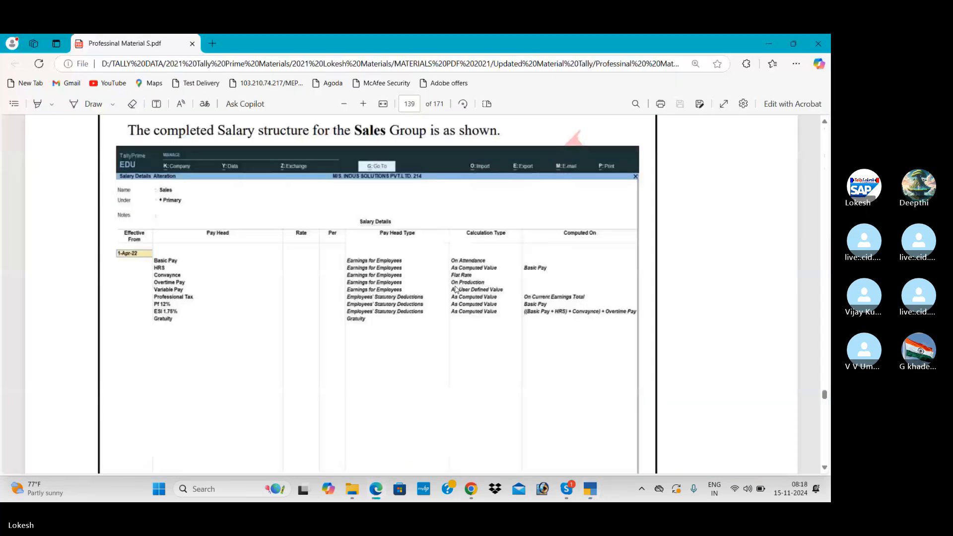
key("alt+Tab")
type("v")
key("Return")
key("Return")
Step: Add Professional Tax, Employee Pf @ 12%, Employee Esi @ 1.75% and Gratuity, then save
key("alt+Tab")
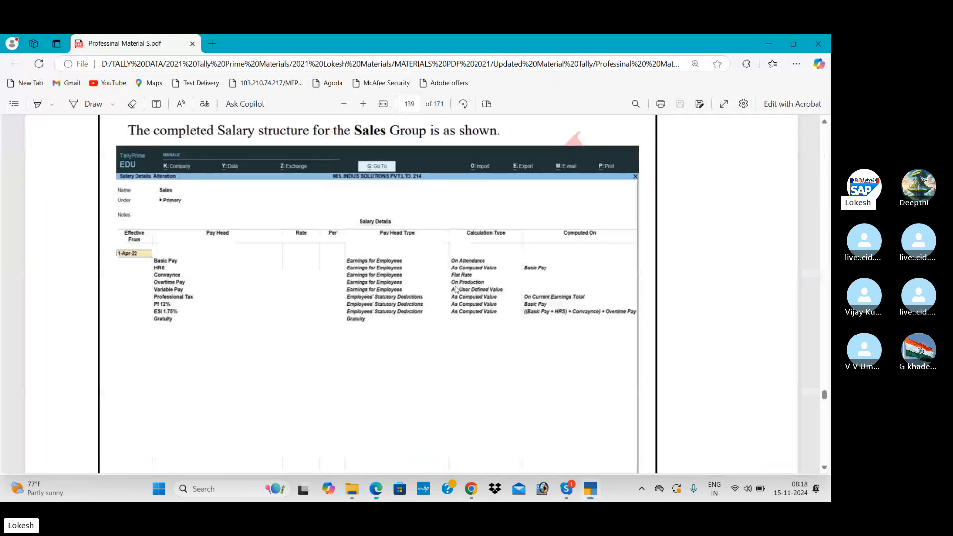
key("alt+Tab")
type("pr")
key("Return")
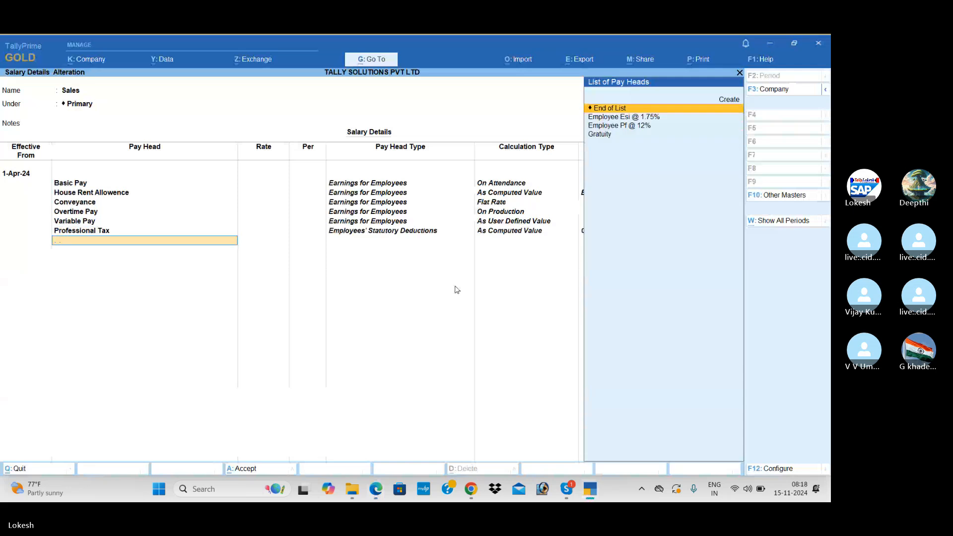
key("alt+Tab")
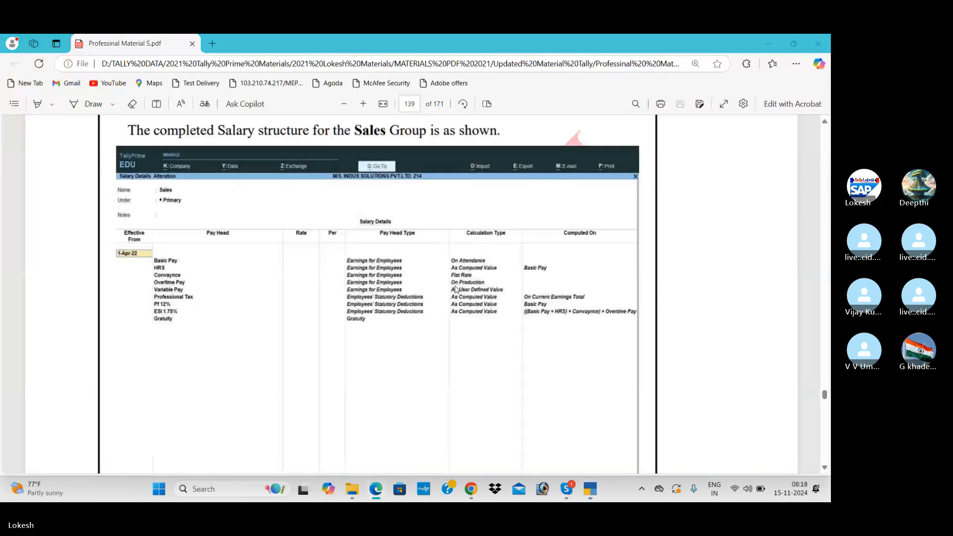
key("alt+Tab")
key("Down")
key("Return")
key("Down")
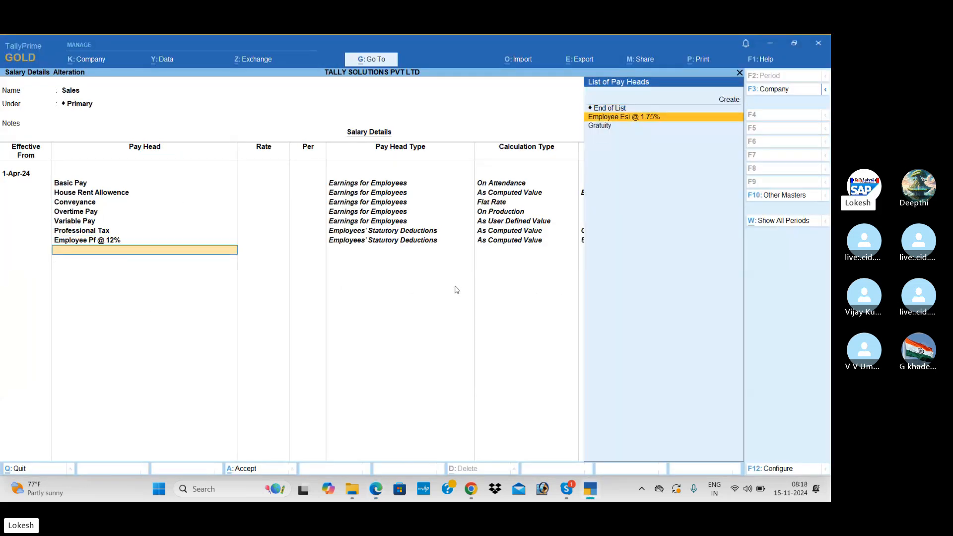
key("Return")
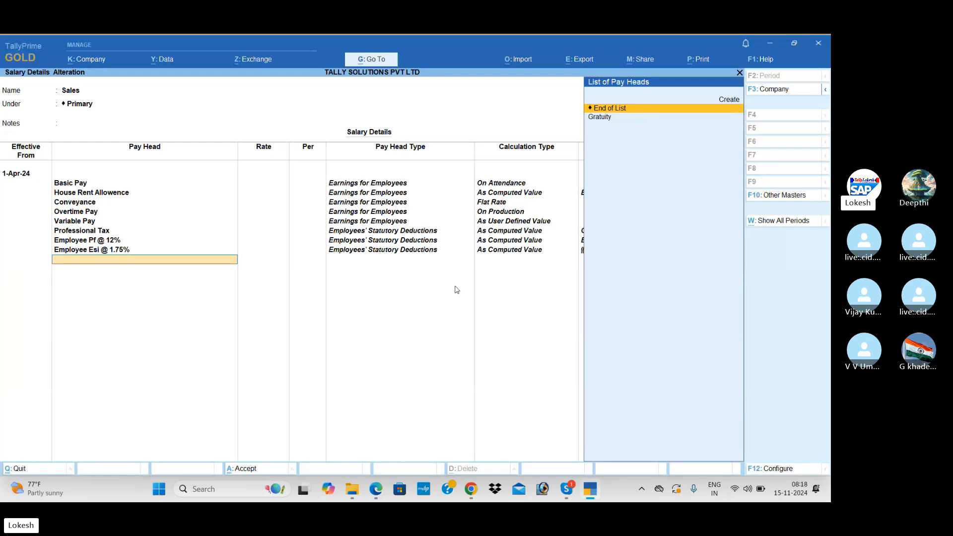
key("Down")
key("Return")
key("Return")
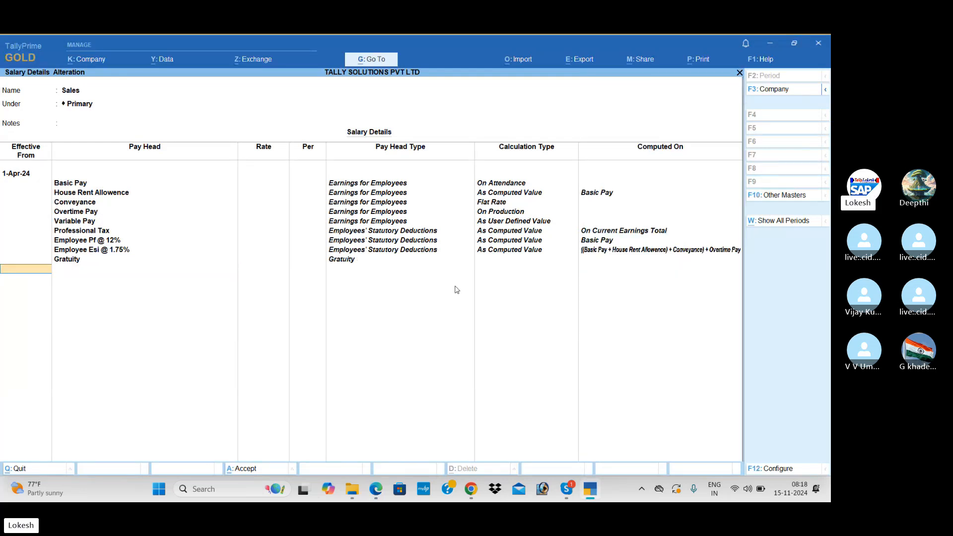
key("Return")
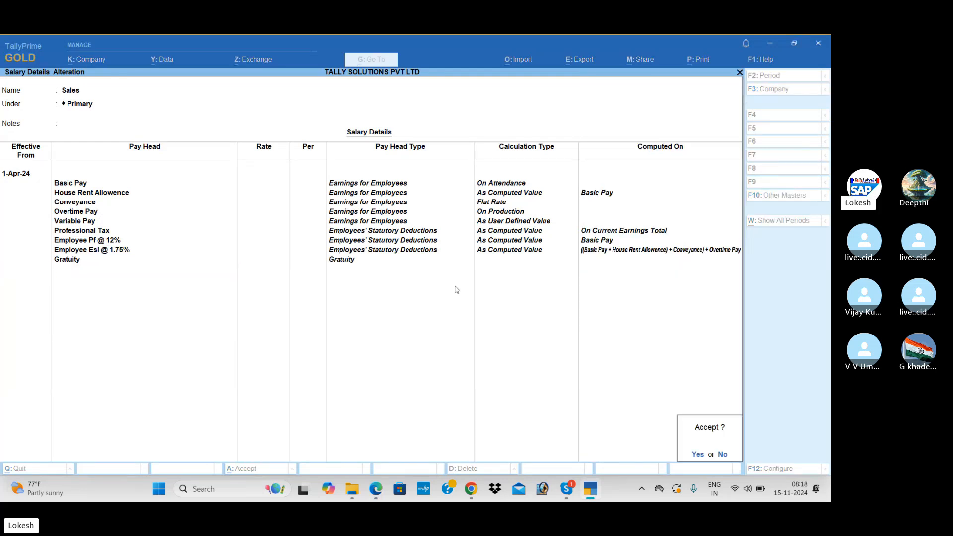
key("Return")
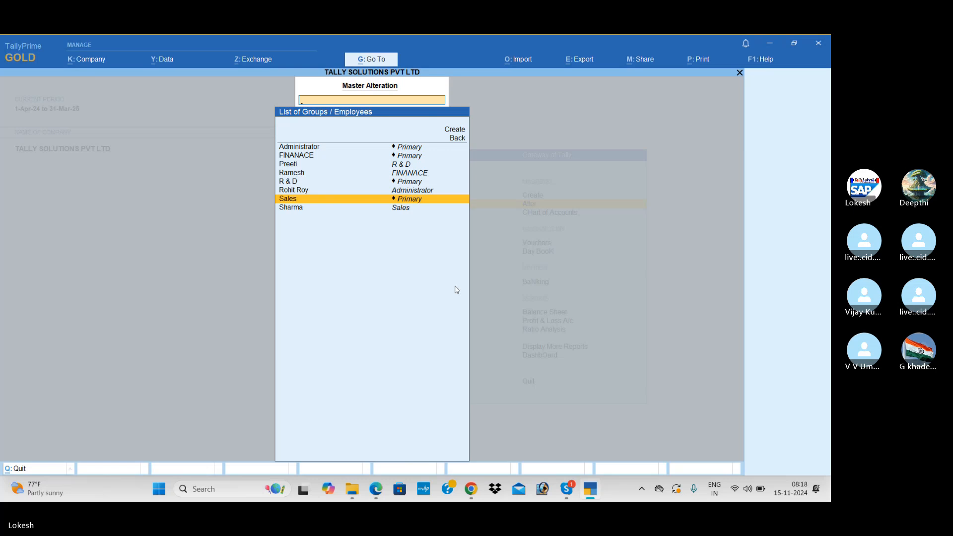
Step: Scroll the PDF up to page 137's employee Salary Details example, then return to TallyPrime
key("alt+Tab")
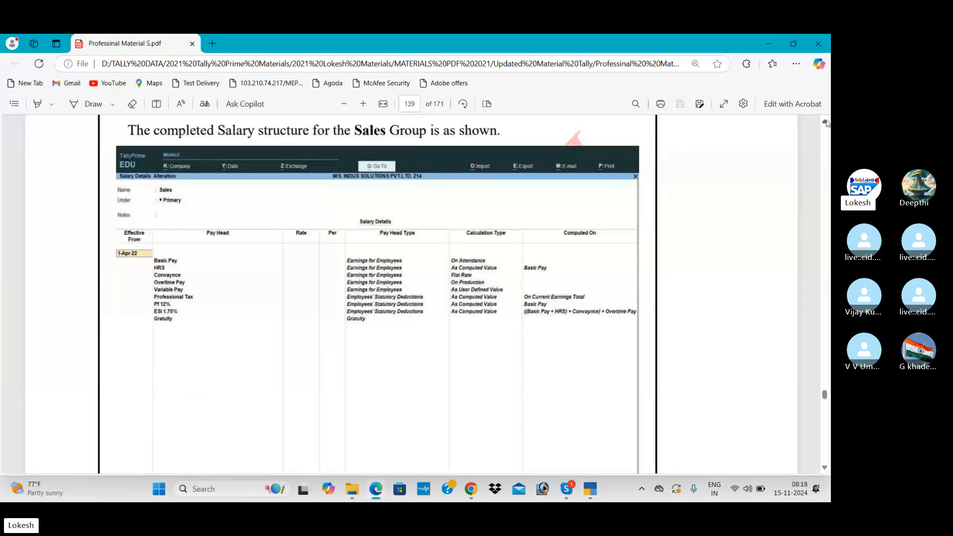
scroll(827, 123, "up", 15)
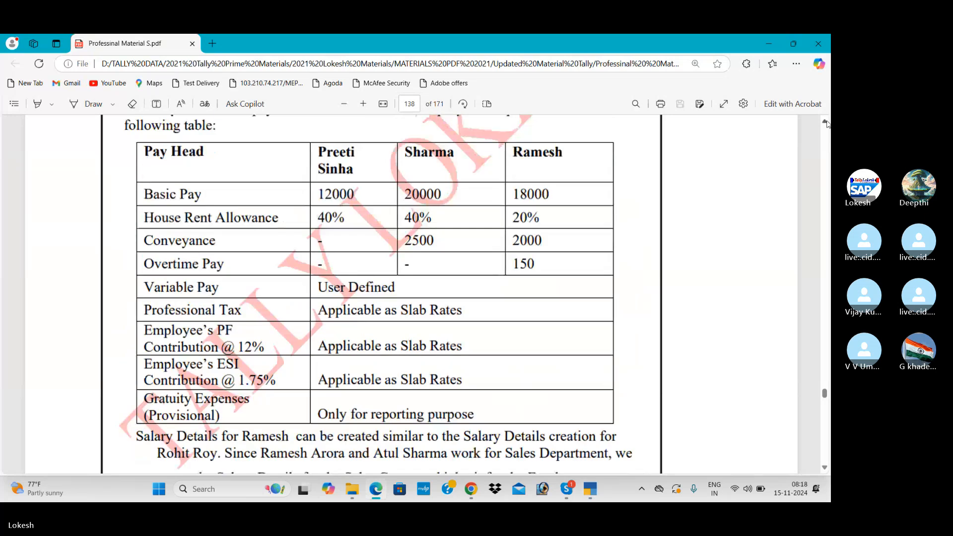
scroll(827, 123, "up", 15)
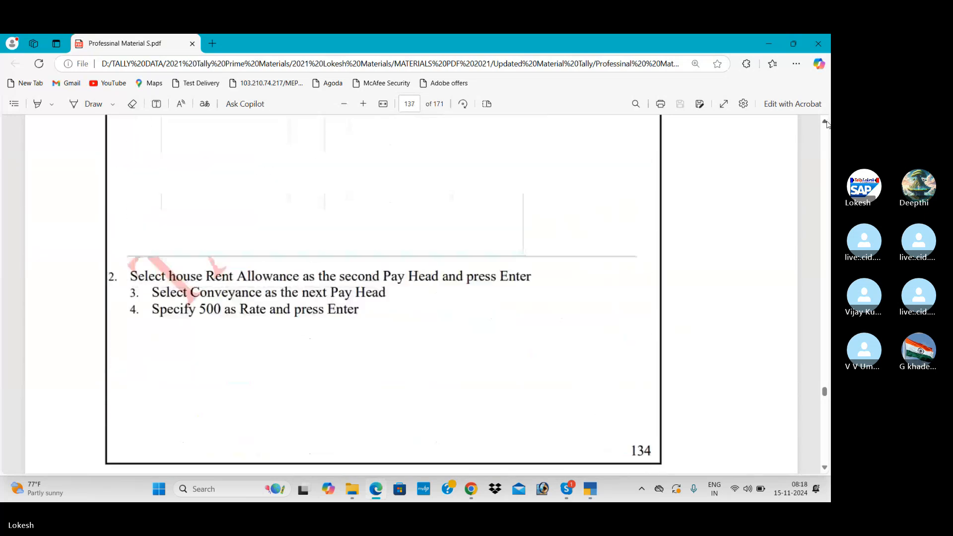
scroll(827, 123, "up", 10)
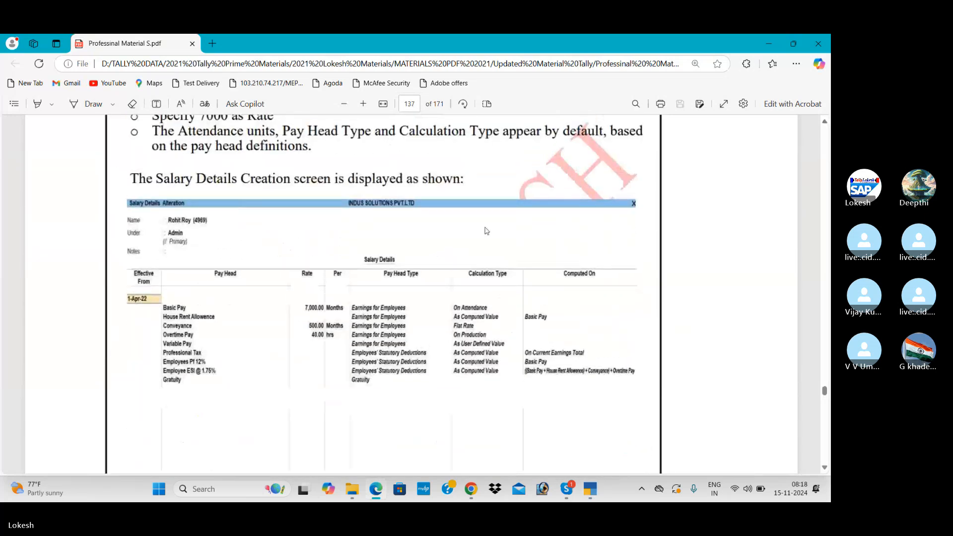
key("alt+Tab")
Step: Open the Administrator employee's salary details from 1-Apr-24, copying pay heads from the Sales group
key("Up")
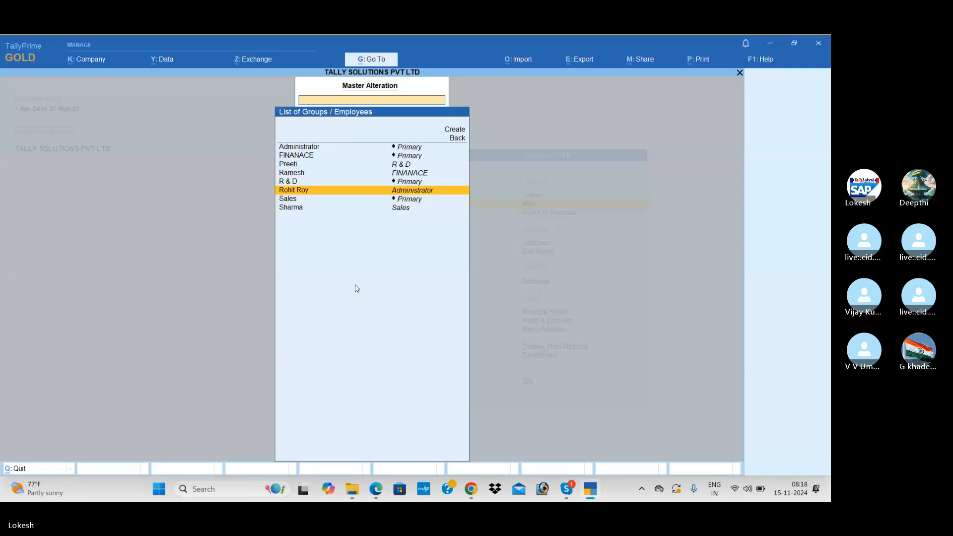
key("Return")
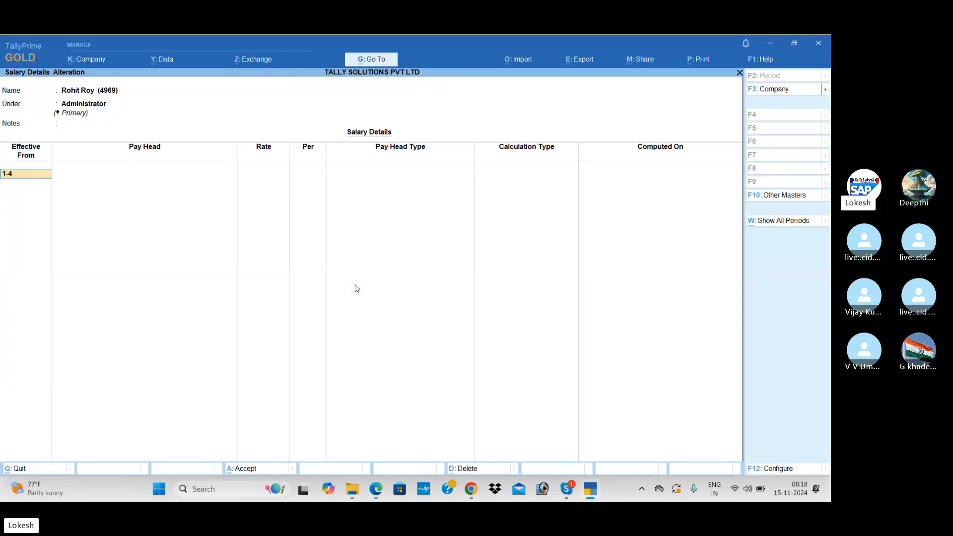
key("Return")
key("Return")
key("Return")
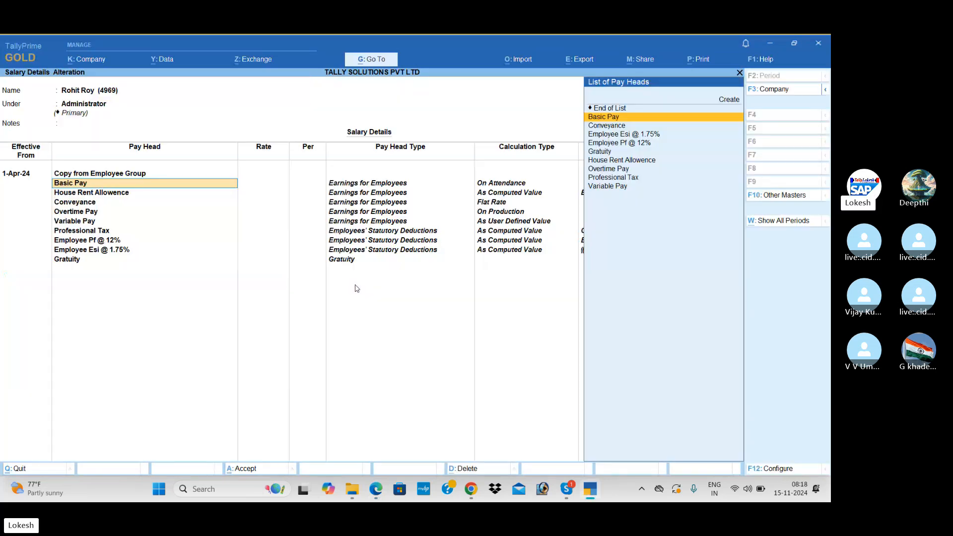
key("Return")
key("alt+Tab")
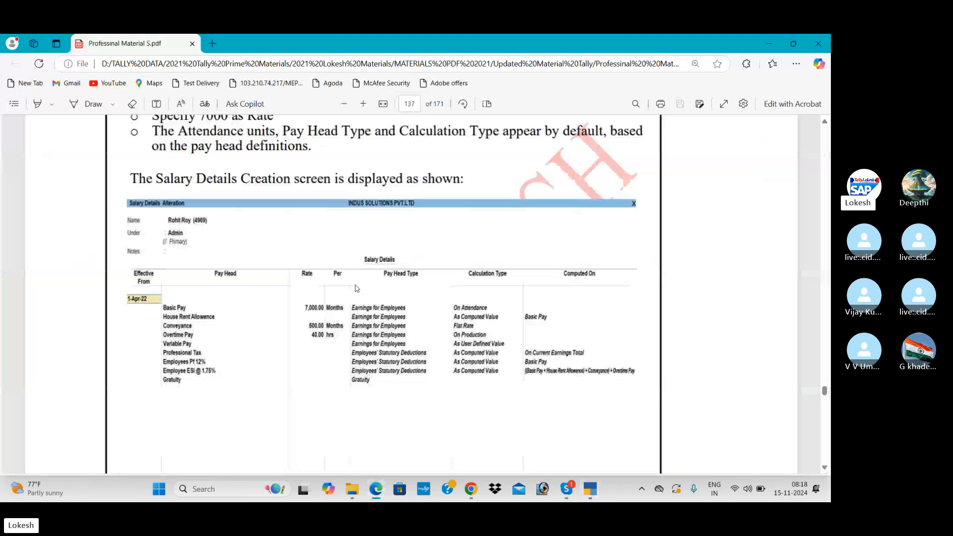
key("alt+Tab")
Step: Enter Basic Pay 7,000 and Conveyance 500 monthly, Overtime 40 per hour, and save
type("70")
key("Return")
key("Return")
key("Return")
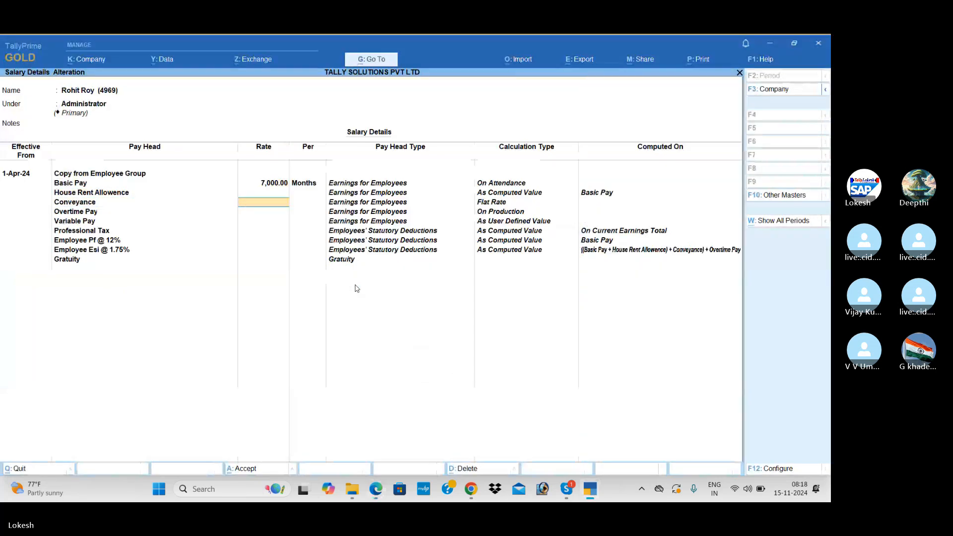
key("alt+Tab")
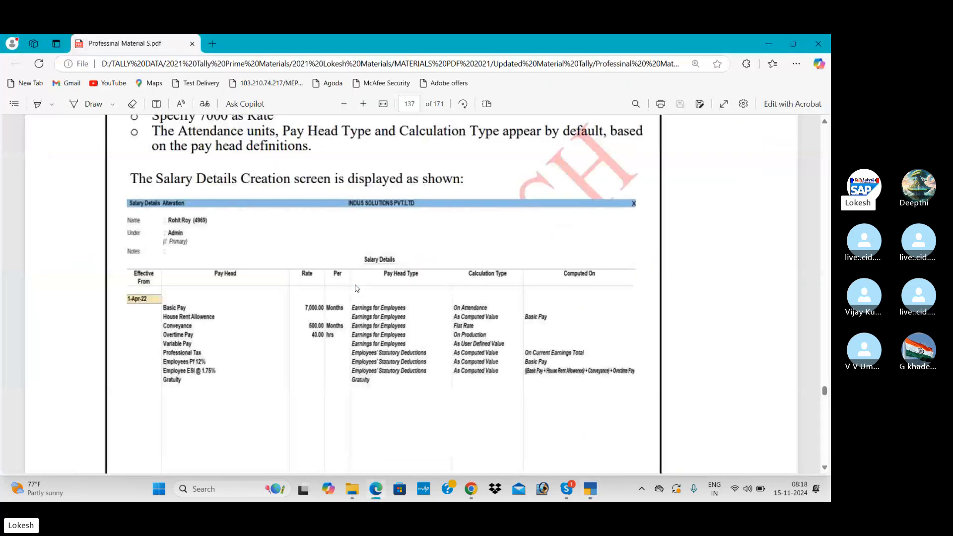
key("alt+Tab")
type("500")
key("Return")
key("Return")
key("Return")
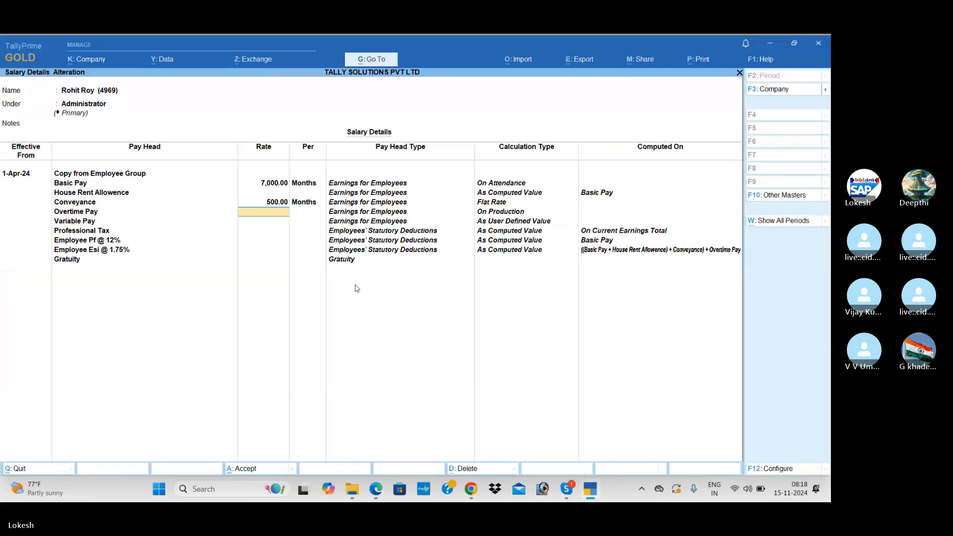
key("alt+Tab")
key("alt+Tab")
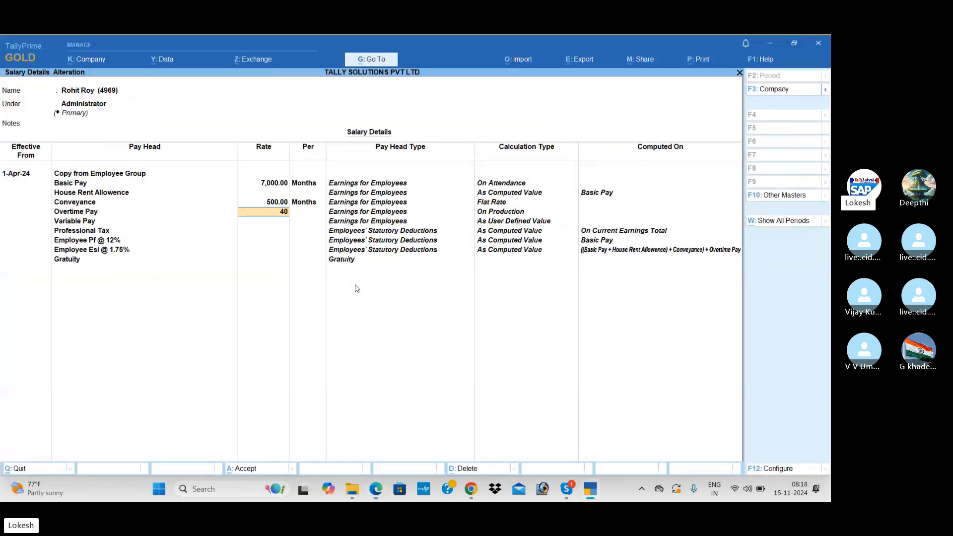
type("40")
key("Return")
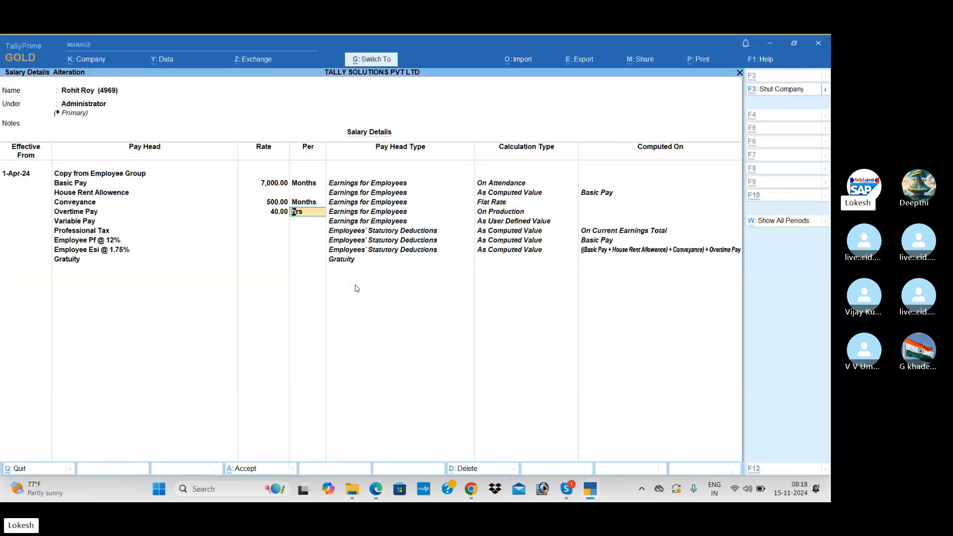
key("ctrl+a")
Step: Scroll the reference PDF for the next employee's rates and return to Preeti in the list
key("alt+Tab")
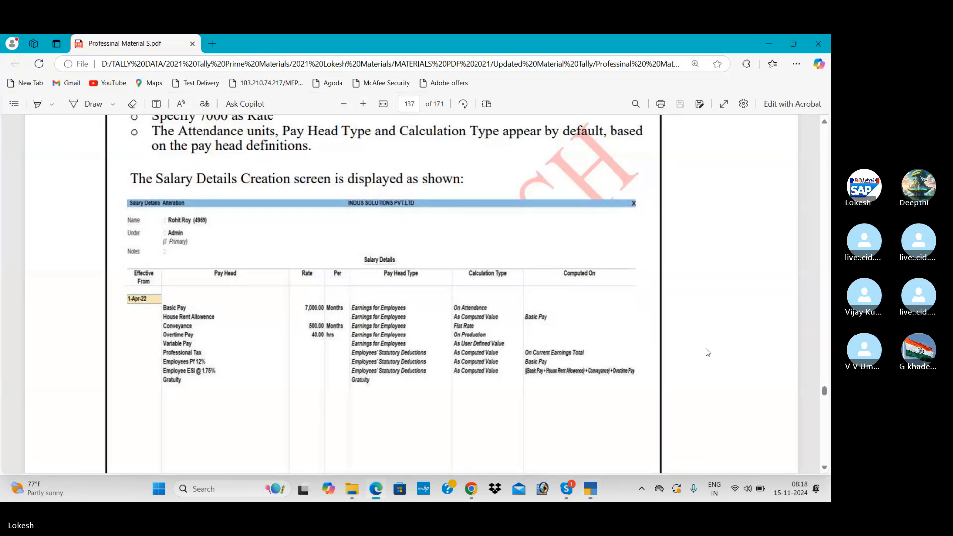
scroll(708, 352, "down", 2)
scroll(708, 352, "down", 10)
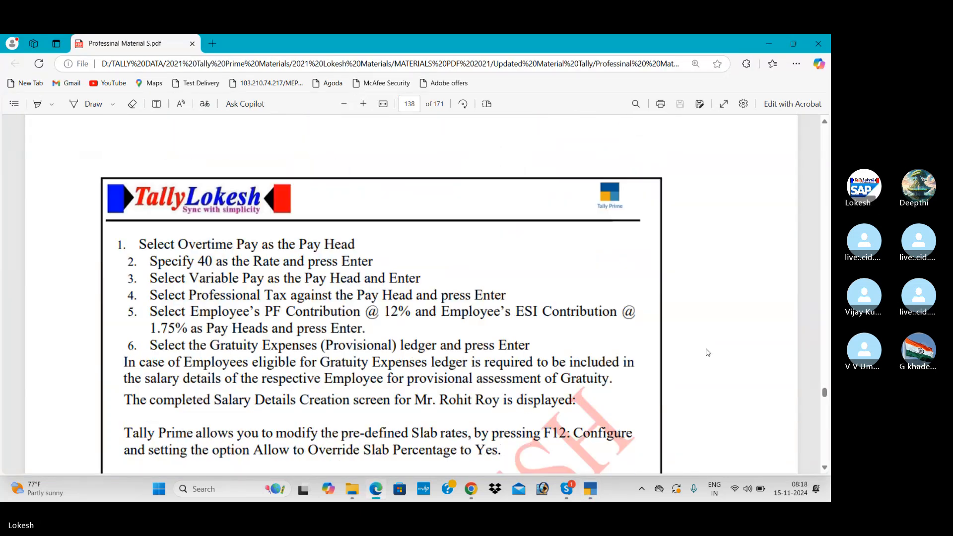
scroll(708, 353, "down", 3)
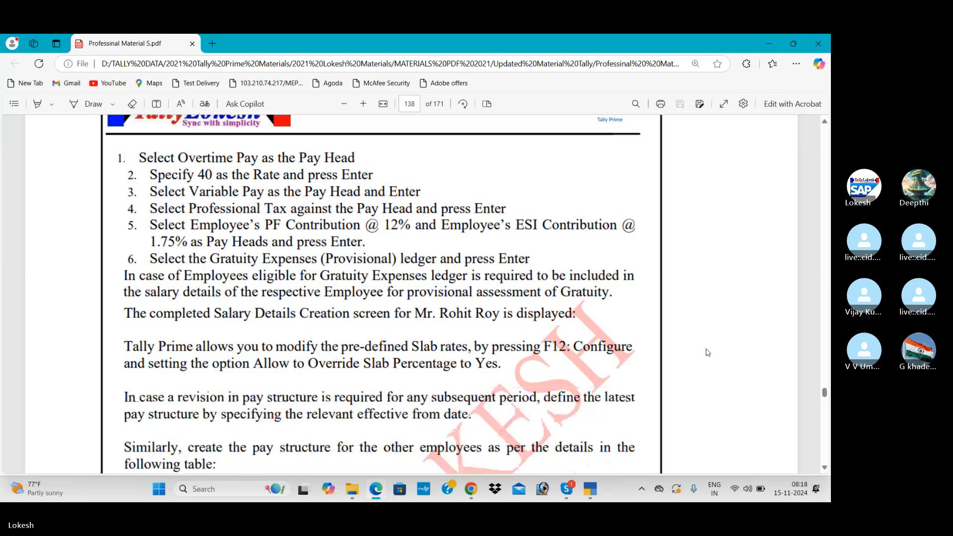
key("alt+Tab")
key("Up")
key("Up")
key("Up")
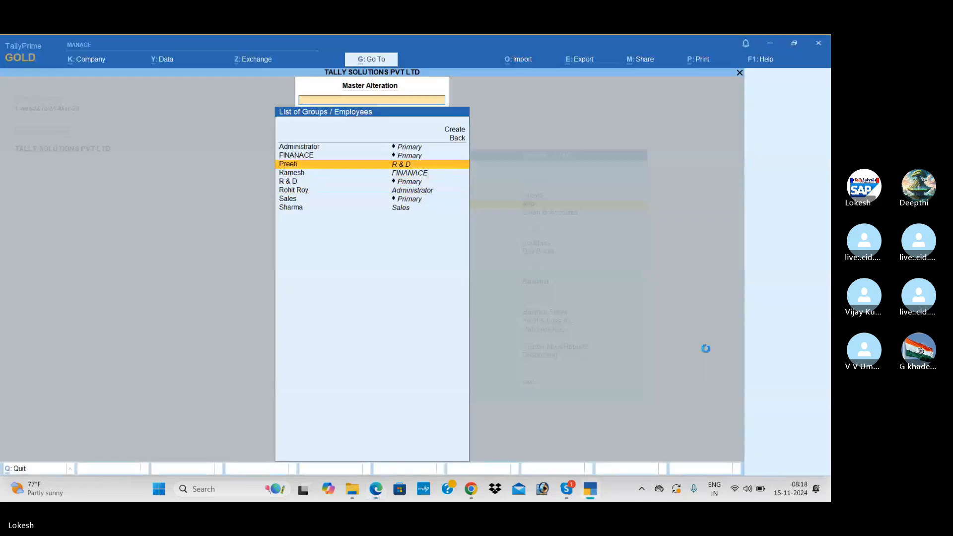
Step: Open Preeti's salary details and enter Basic Pay of 12,000 per month
key("Return")
key("Return")
key("Return")
key("Return")
key("Return")
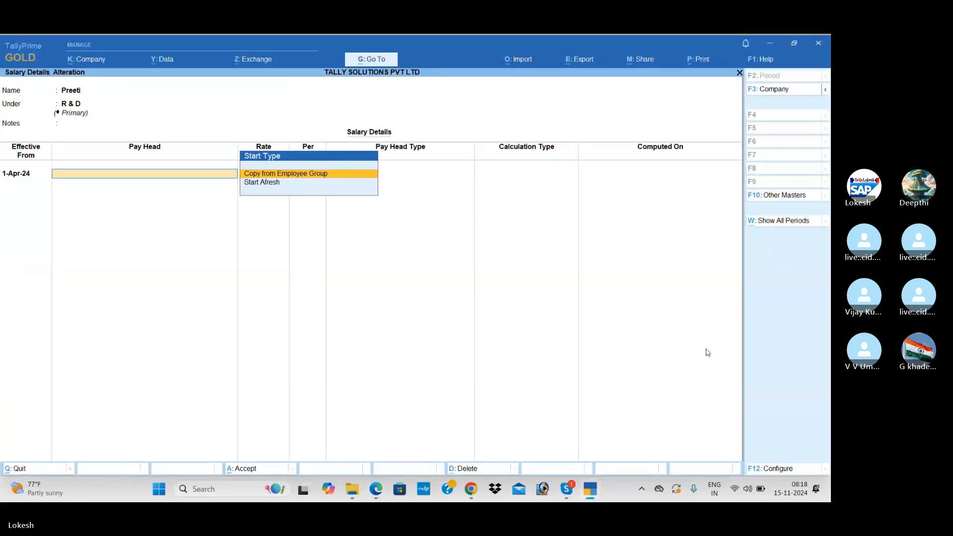
key("alt+Tab")
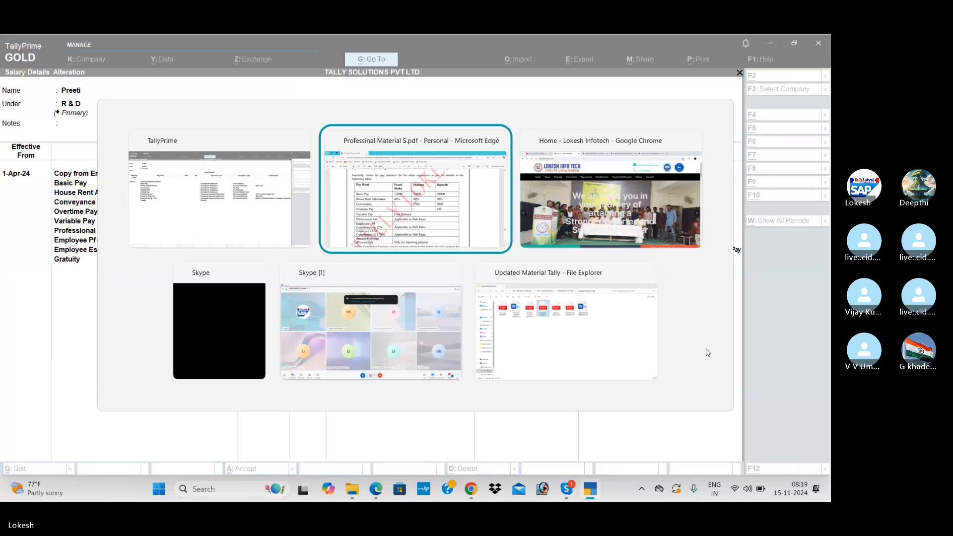
key("alt+Tab")
type("12,000")
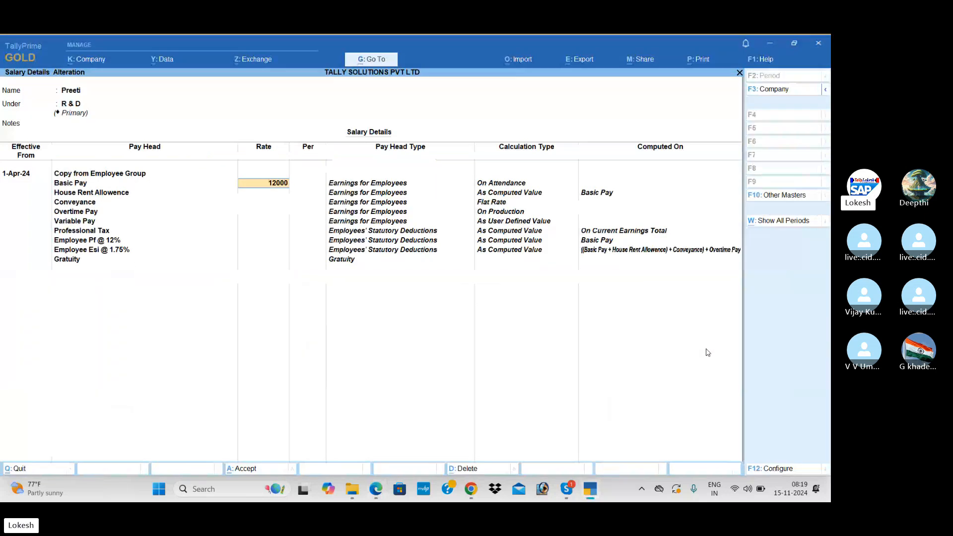
key("Return")
key("Return")
Step: Set Conveyance to 40, save Preeti's salary details, and move to the next employee
key("Return")
key("alt+Tab")
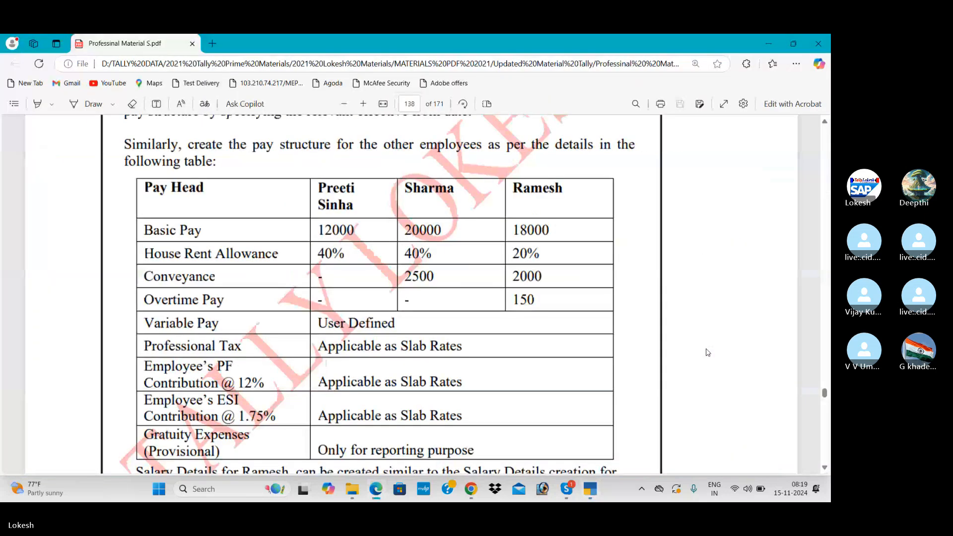
key("alt+Tab")
type("40")
key("Return")
key("Return")
key("Return")
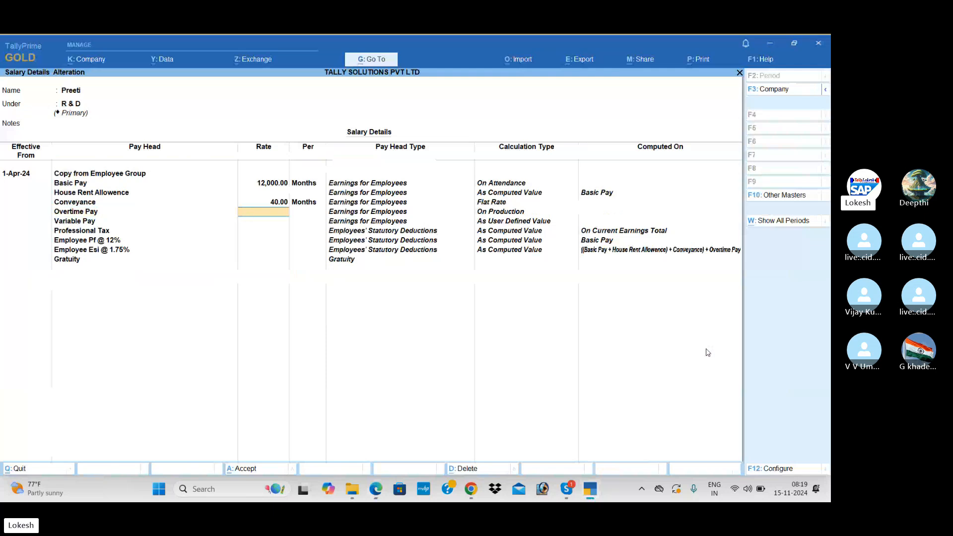
key("Return")
key("ctrl")
key("ctrl+a")
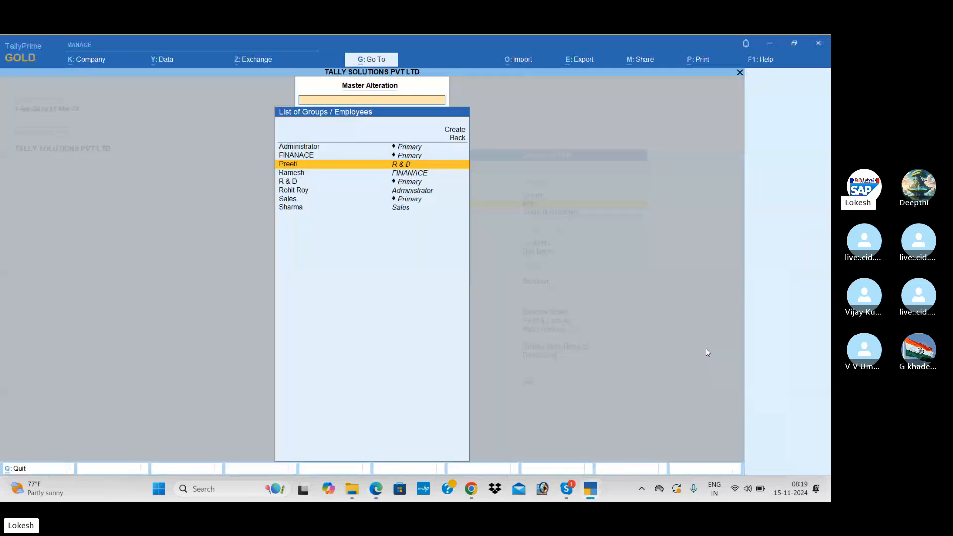
key("alt+Tab")
key("alt+Tab")
key("Down")
key("Down")
key("Down")
key("Down")
key("Down")
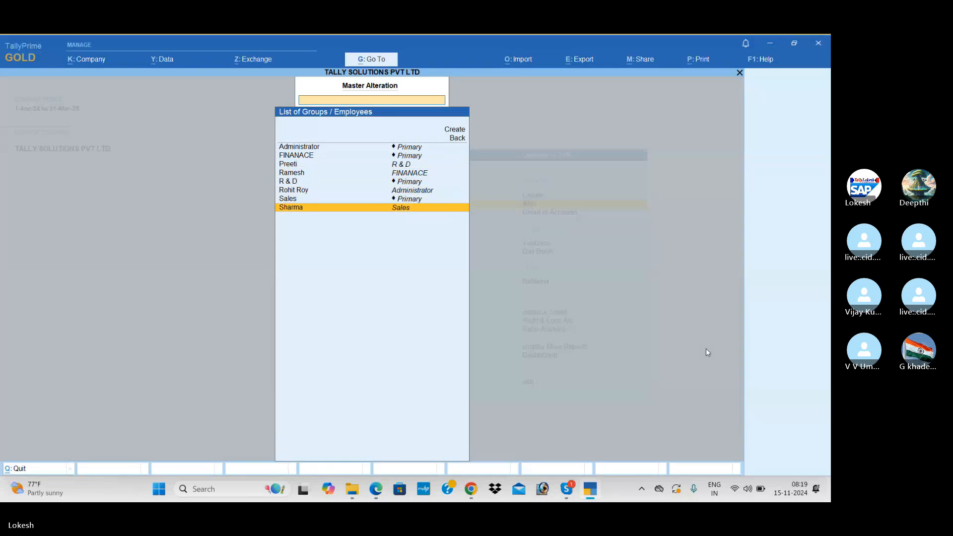
Step: Open Sharma's salary details from 1-Apr-24, copying from the parent group, with Basic Pay 20,000
key("Return")
key("Return")
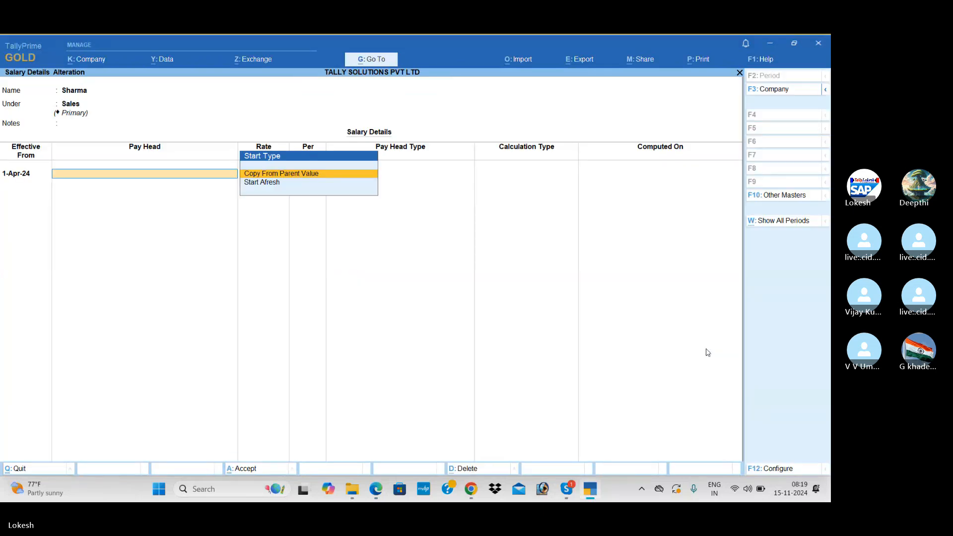
key("Return")
key("Return")
key("alt+Tab")
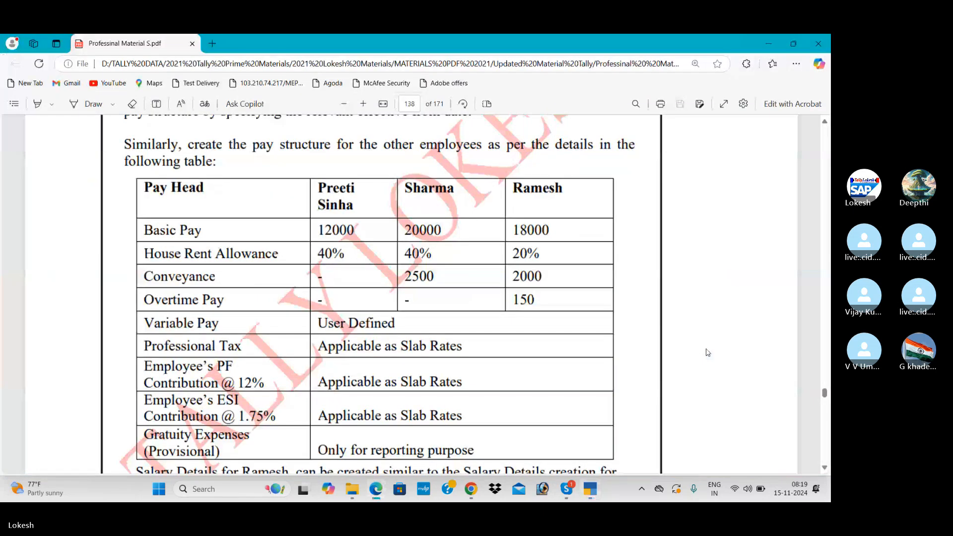
key("alt+Tab")
type("20,000")
key("Return")
key("Return")
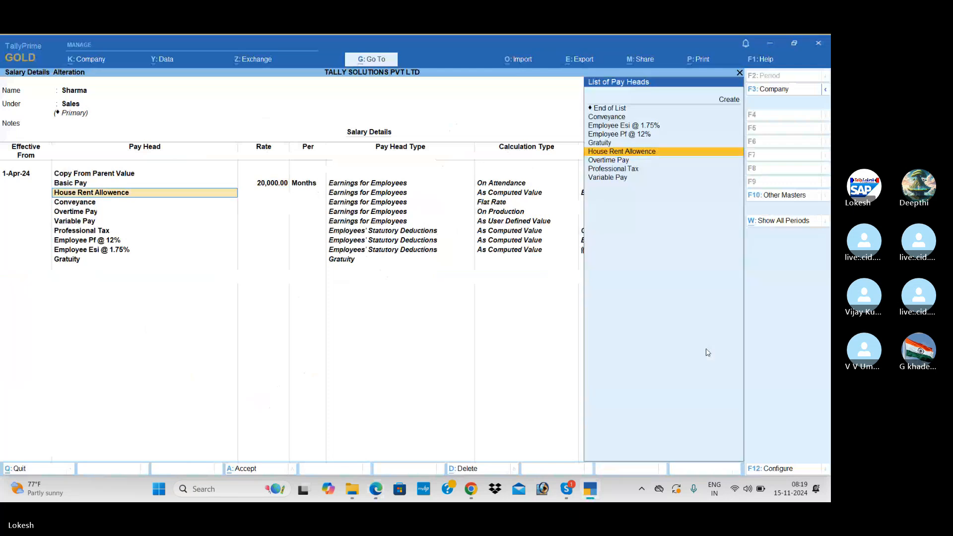
key("Down")
key("Up")
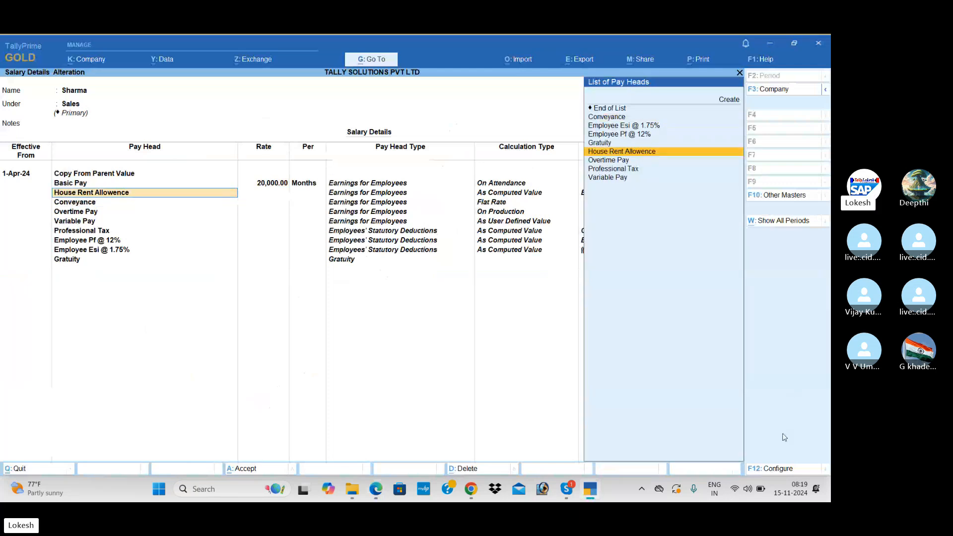
Step: Allow overriding the slab percentage and set House Rent Allowance to 40%
left_click(779, 469)
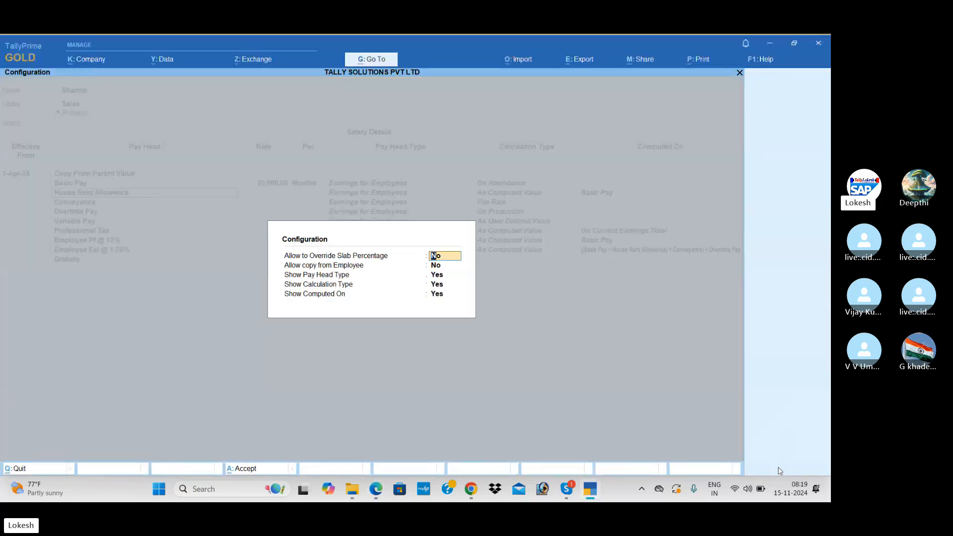
type("y")
key("Return")
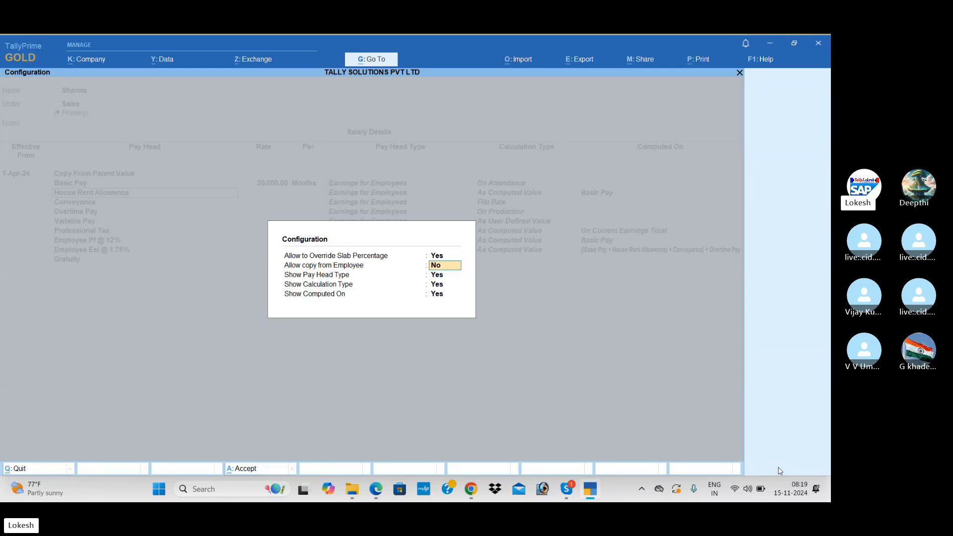
key("ctrl+a")
key("Return")
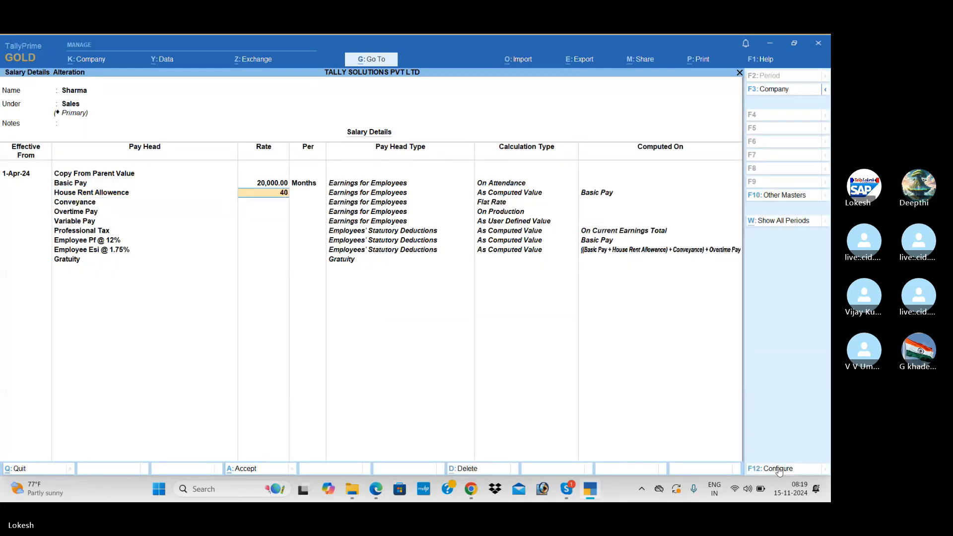
key("Return")
Step: Set Conveyance to 2,500 per month, save Sharma's salary details, and check Ramesh's rates
key("alt+Tab")
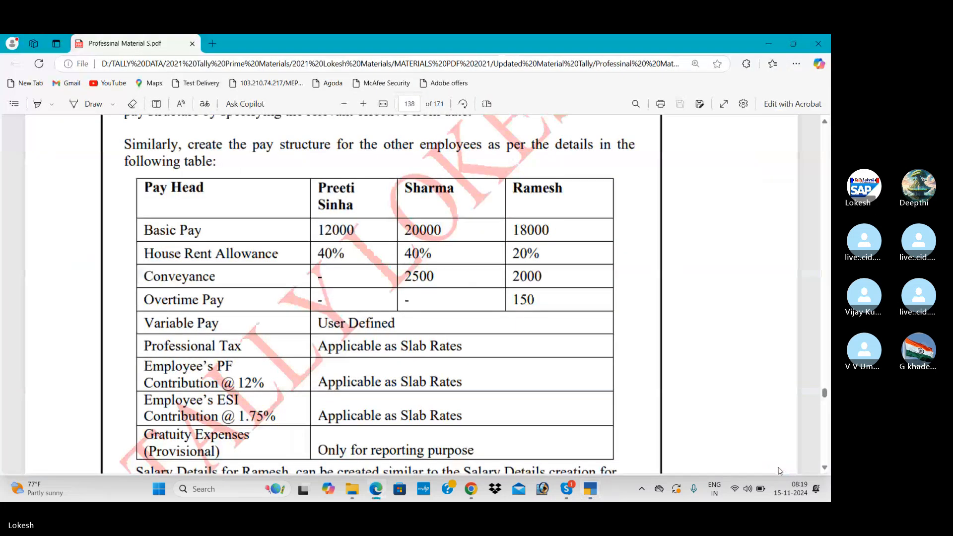
key("alt+Tab")
key("Return")
type("2,500")
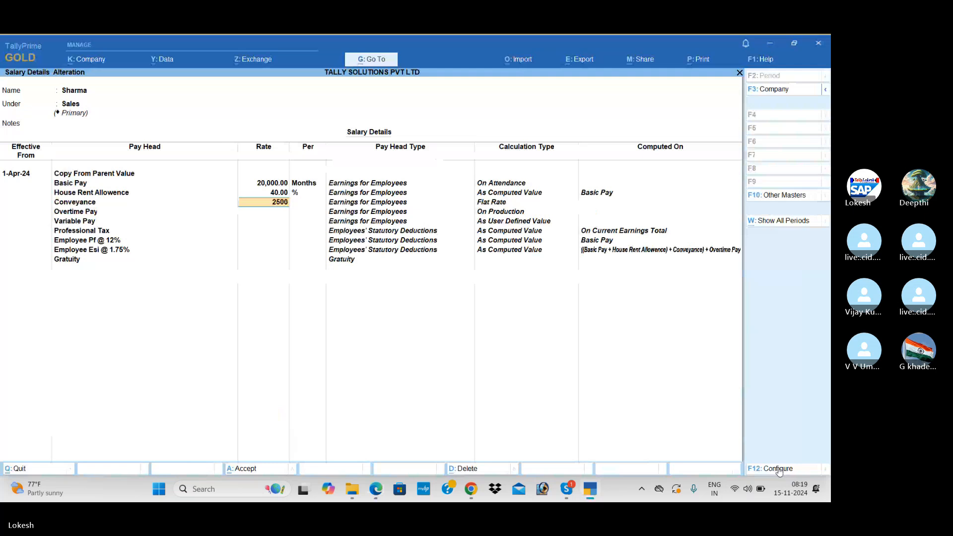
key("Return")
key("Return")
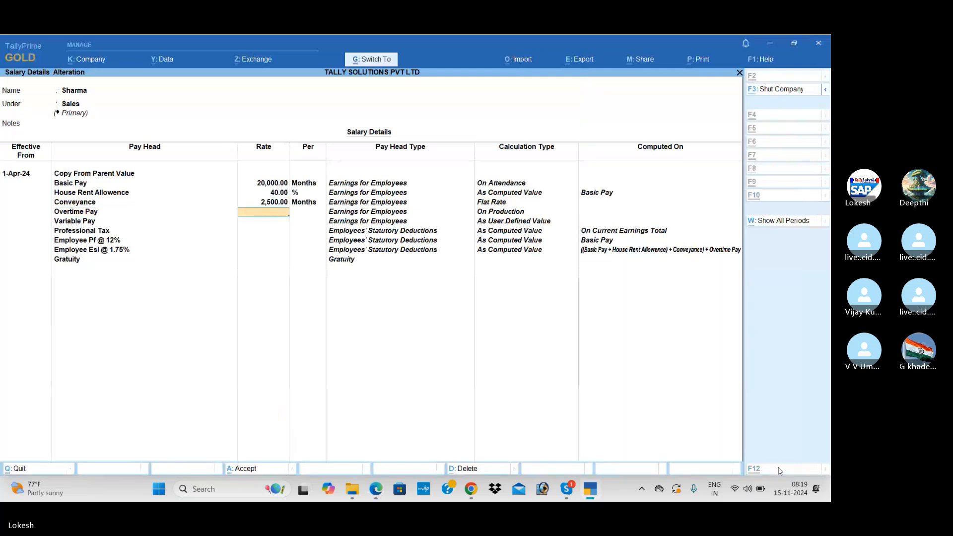
key("ctrl+a")
key("alt+Tab")
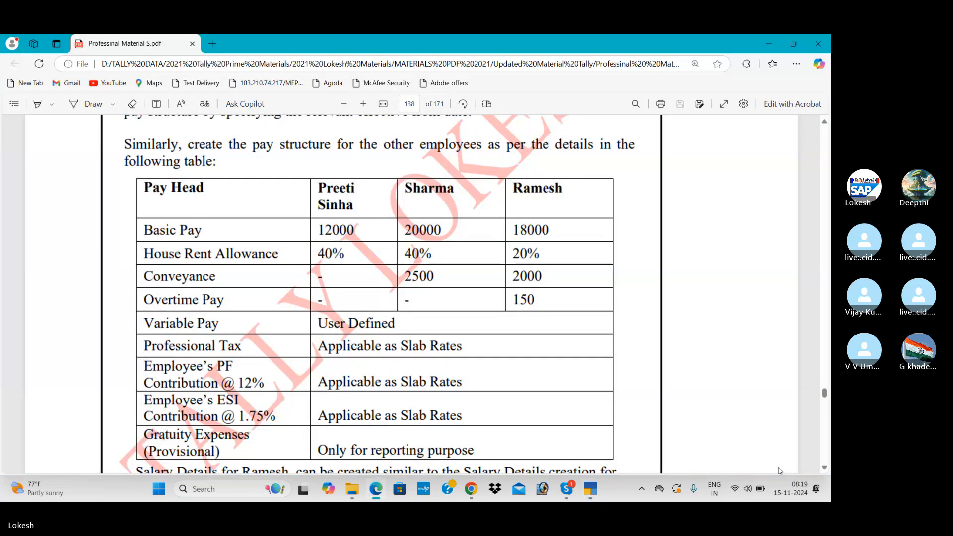
key("alt+Tab")
Step: Open Ramesh's salary details from 1-4, copy pay heads from the employee group, Basic Pay 18,000
type("ra")
key("Return")
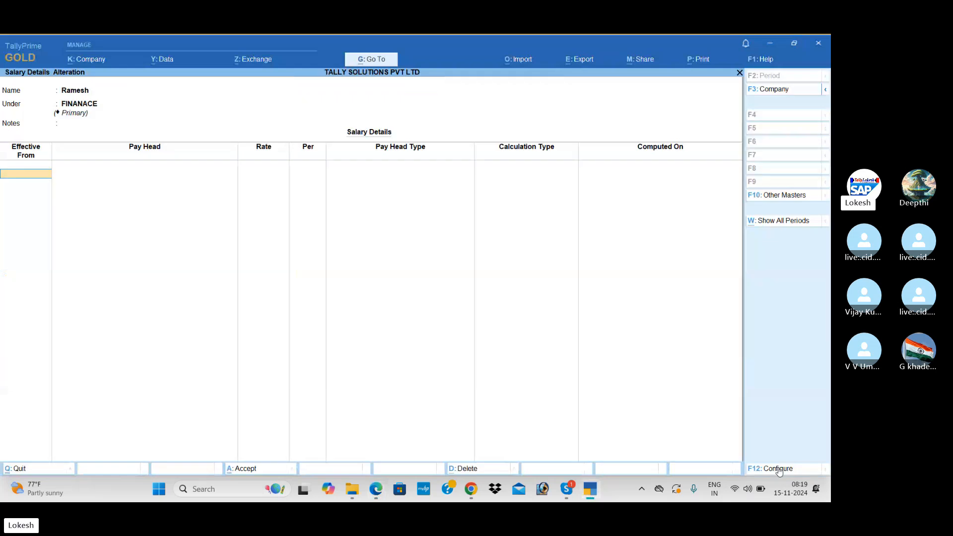
type("1-4")
key("Return")
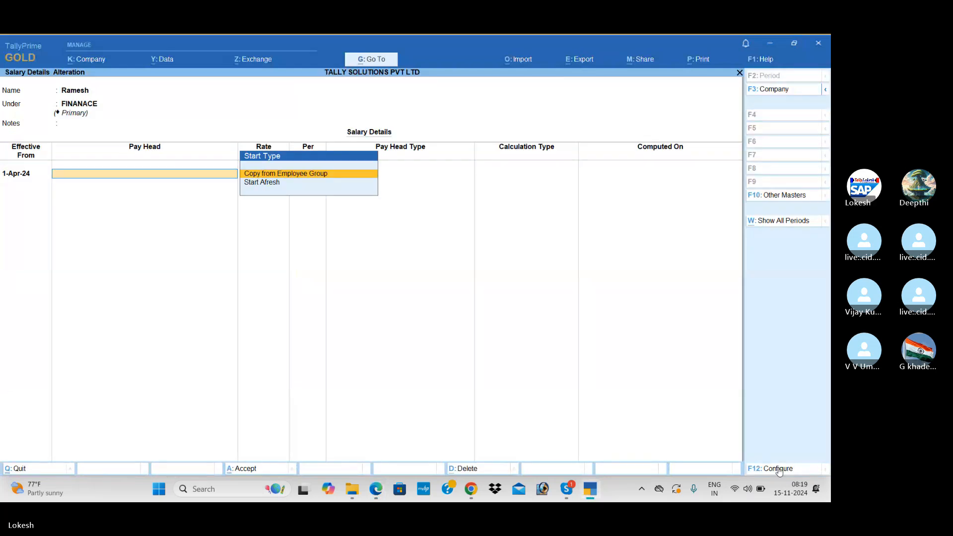
key("Return")
key("Return")
key("Return")
key("alt+Tab")
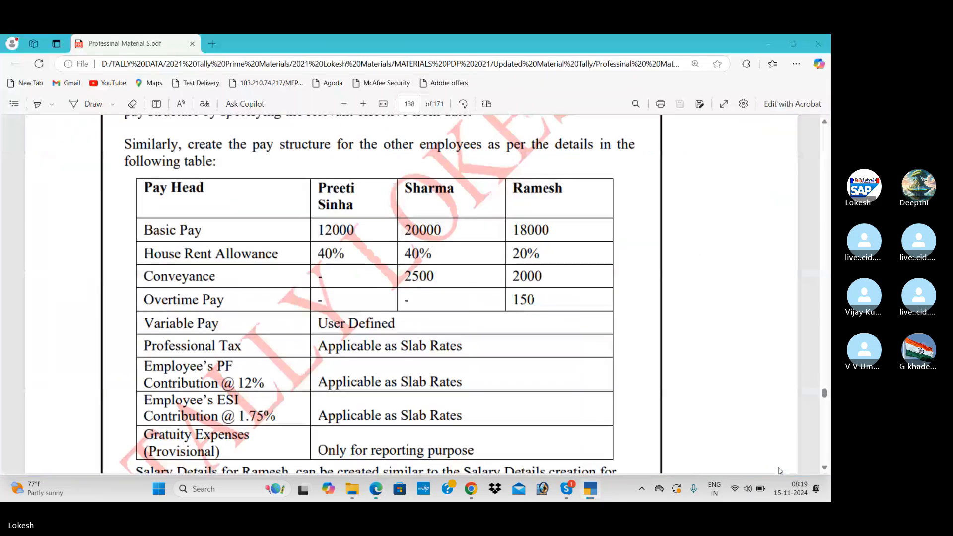
key("alt+Tab")
type("18000")
key("Return")
key("Return")
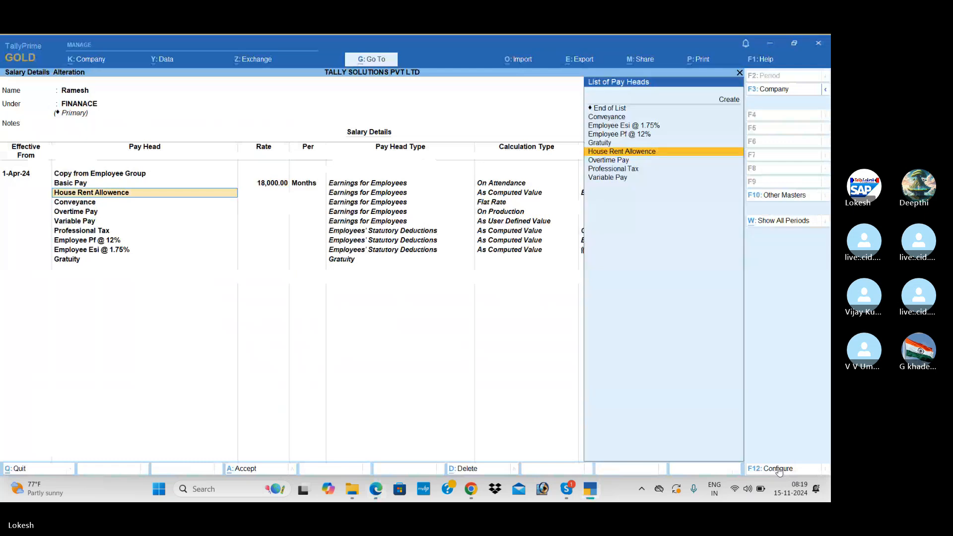
key("Return")
Step: Enter HRA 20%, Conveyance 2,000 monthly and Overtime 150 per hour, then save
key("alt+Tab")
key("alt+Tab")
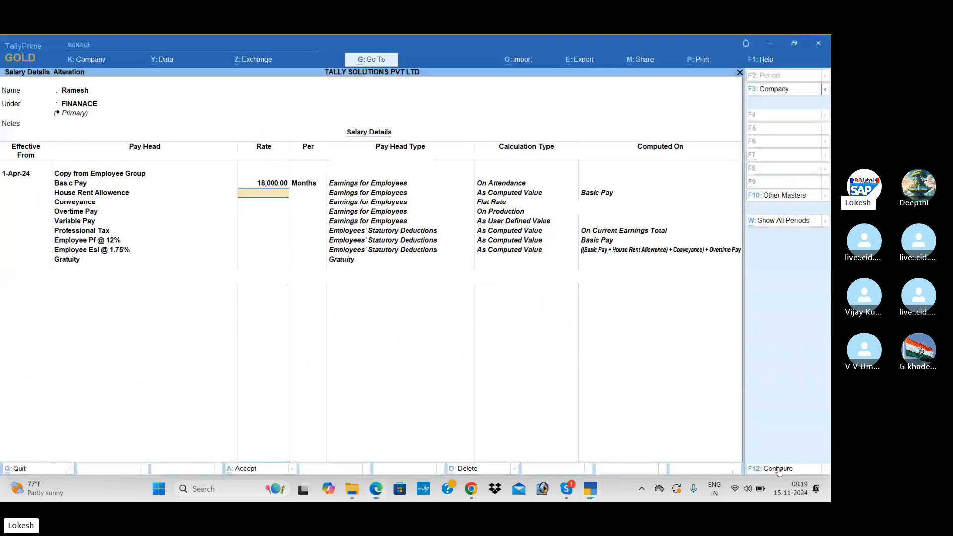
type("20")
key("Return")
key("Return")
key("alt+Tab")
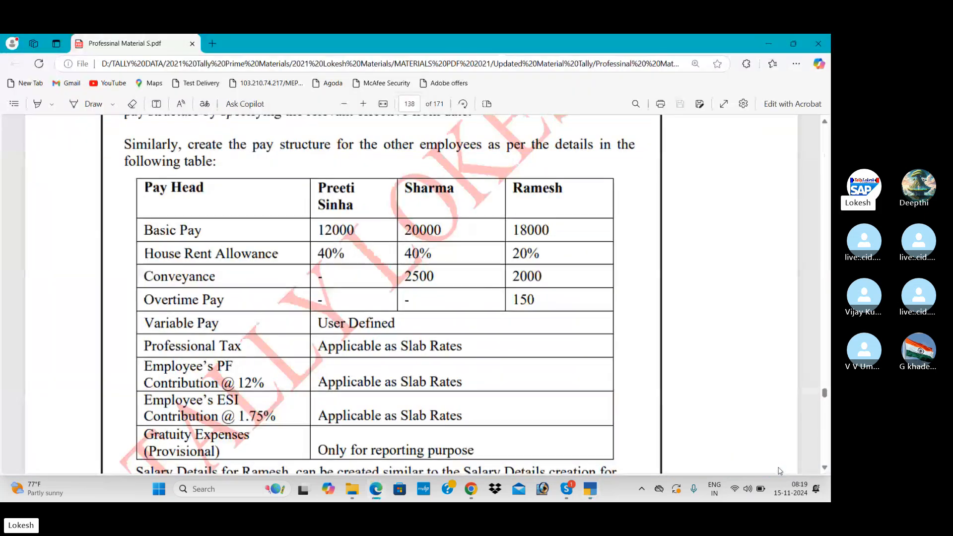
key("alt+Tab")
type("2000")
key("Return")
key("Return")
key("Return")
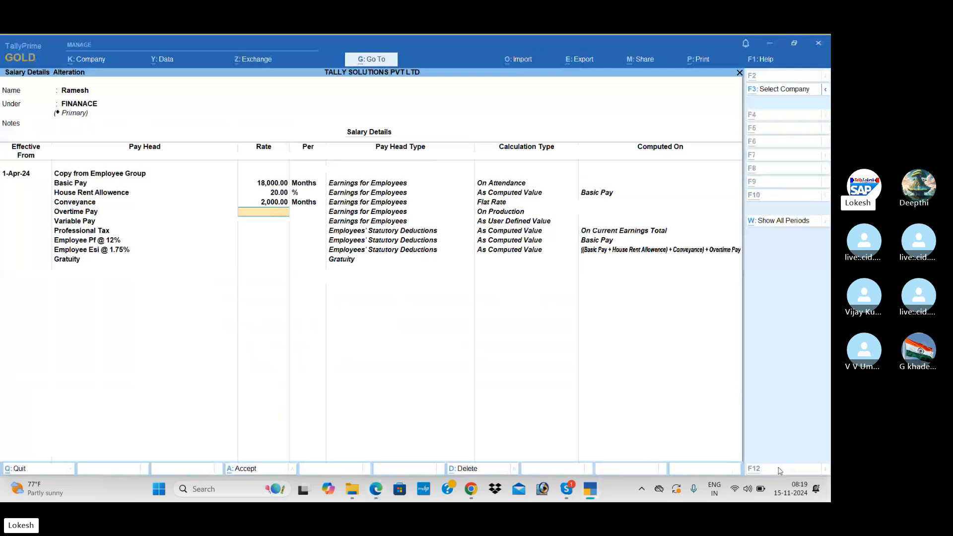
key("alt+Tab")
key("alt+Tab")
type("150")
key("Return")
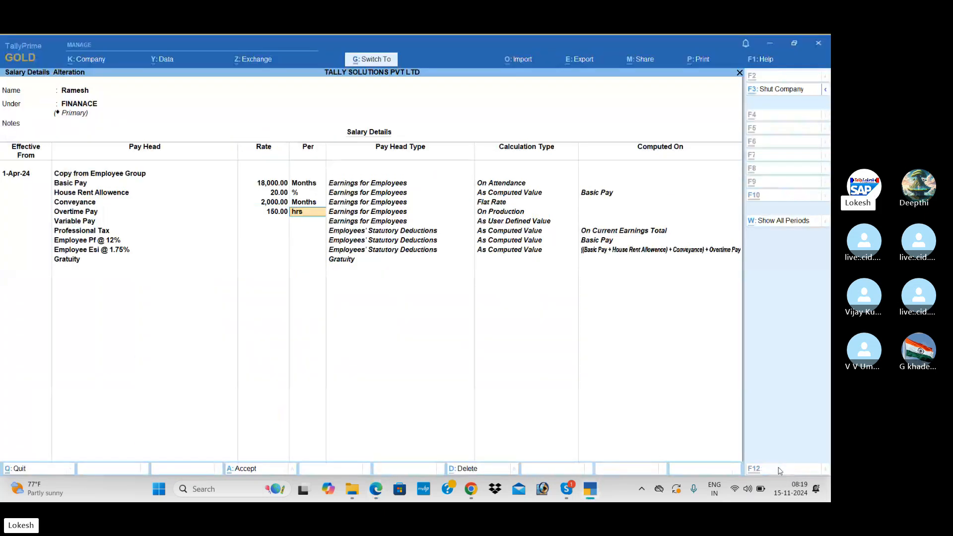
key("ctrl+a")
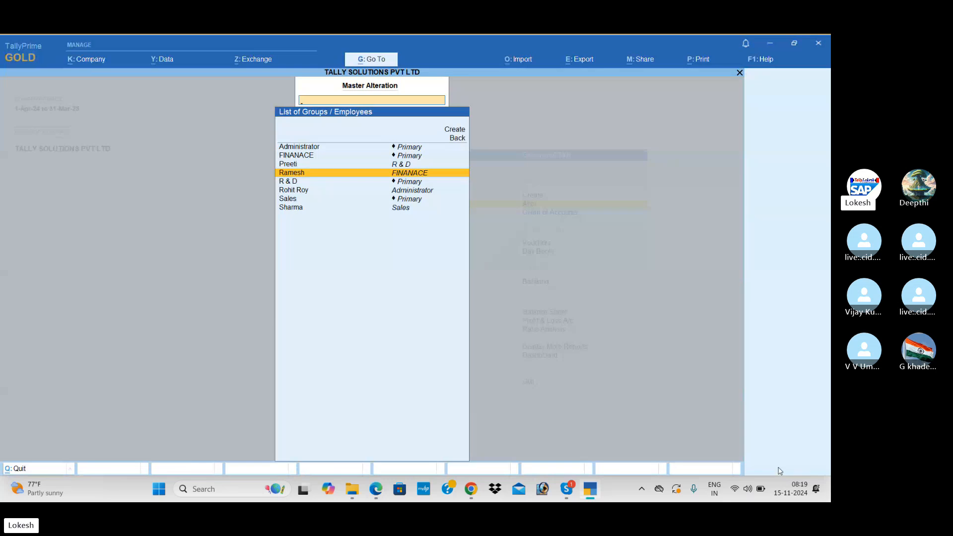
Step: Return to the Gateway and open the payment voucher entry screen
key("Escape")
key("Escape")
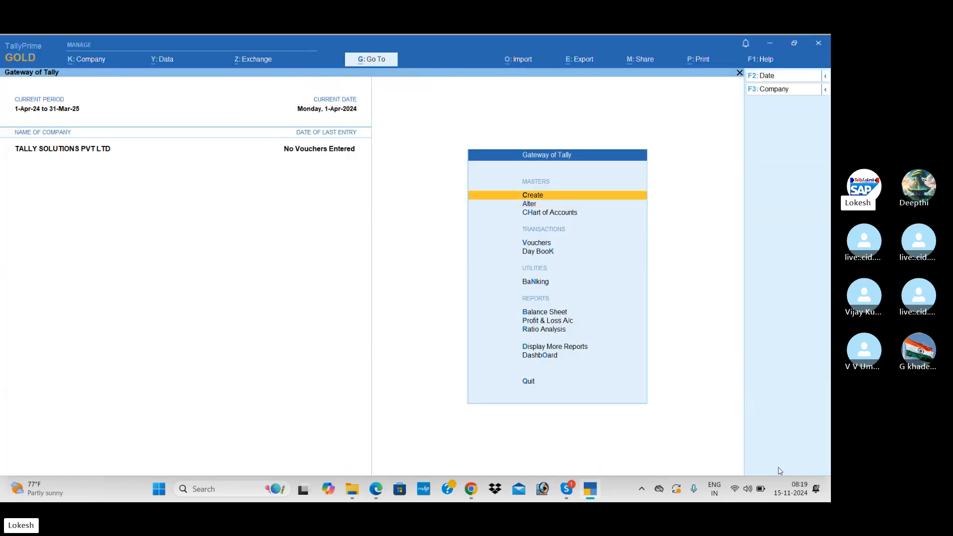
key("Down")
key("Down")
key("Down")
key("Down")
key("Up")
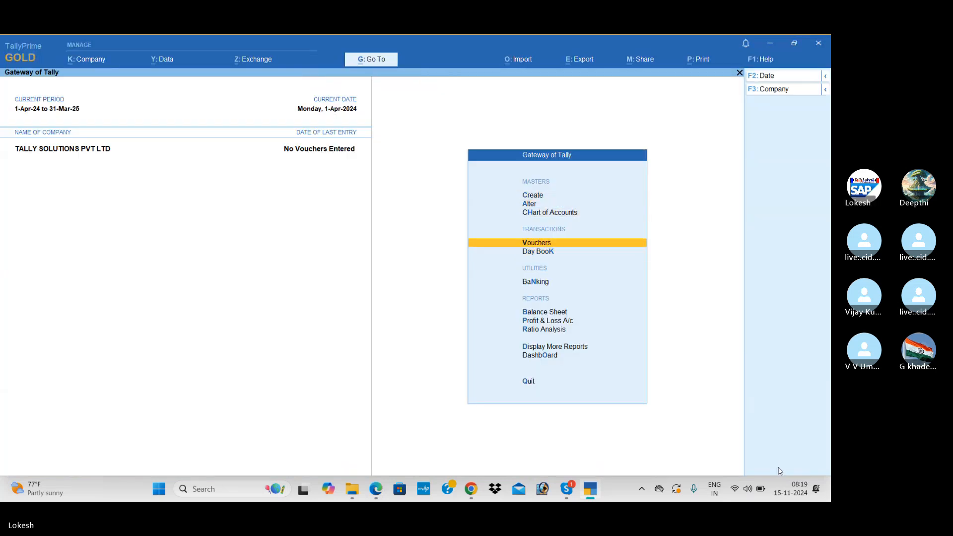
key("Return")
key("alt+Tab")
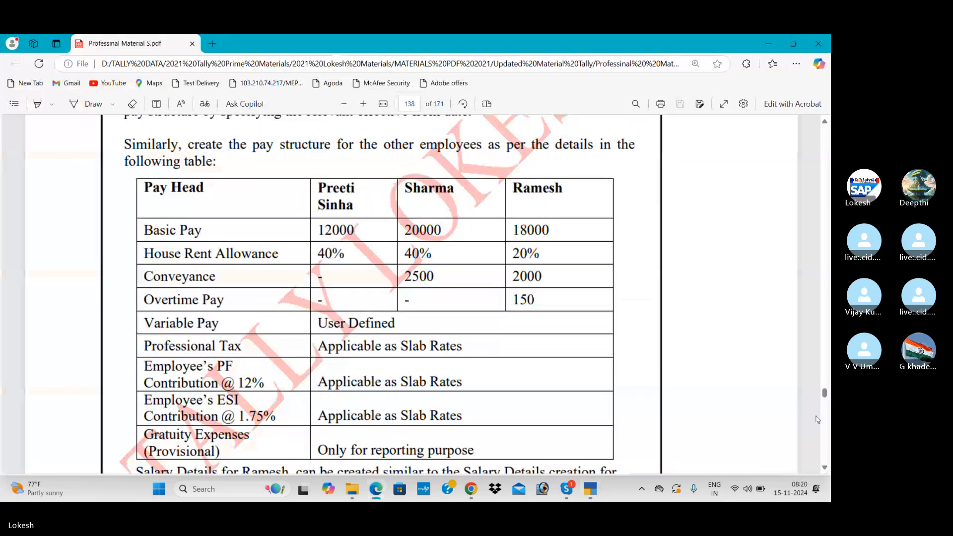
Step: Scroll the PDF to page 144 Example 1, zoom out twice, and return to the voucher
scroll(828, 424, "down", 20)
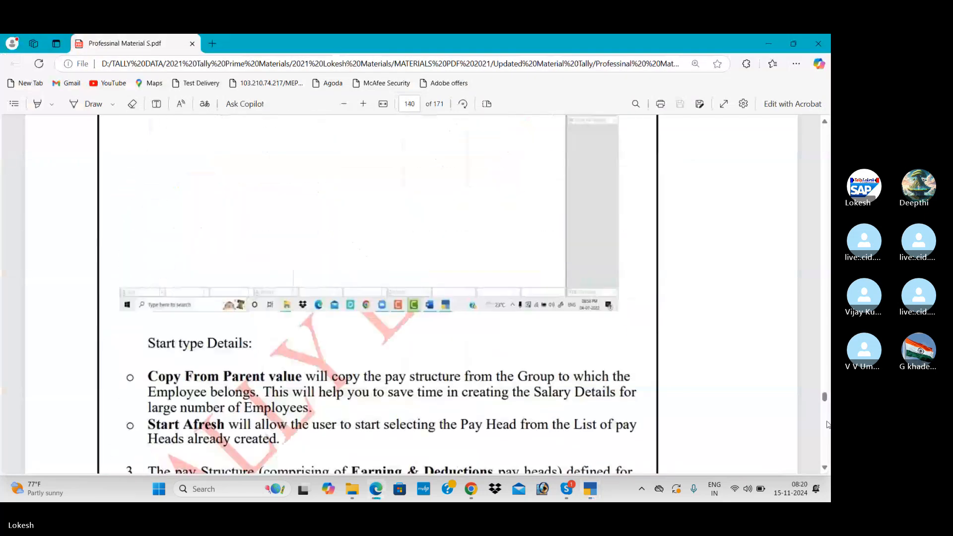
scroll(828, 424, "down", 15)
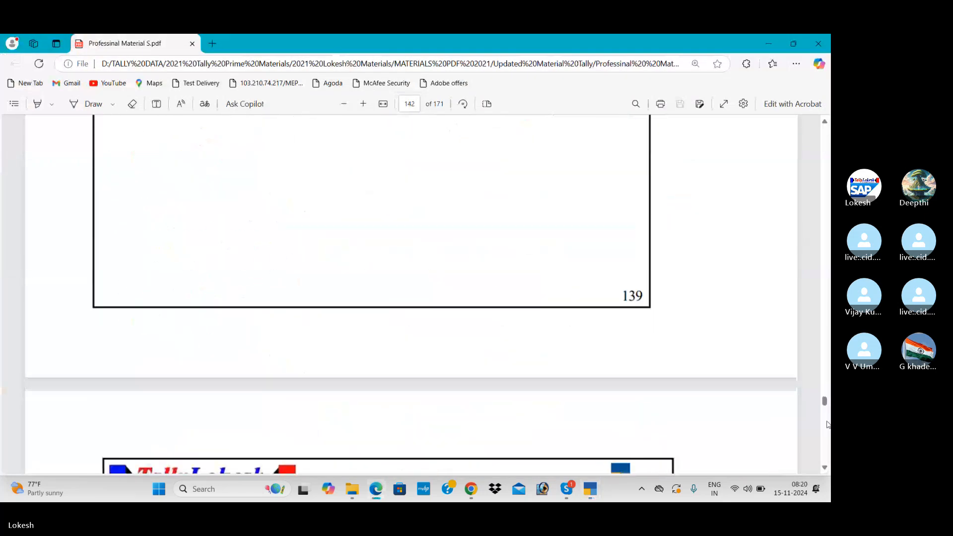
scroll(827, 425, "down", 10)
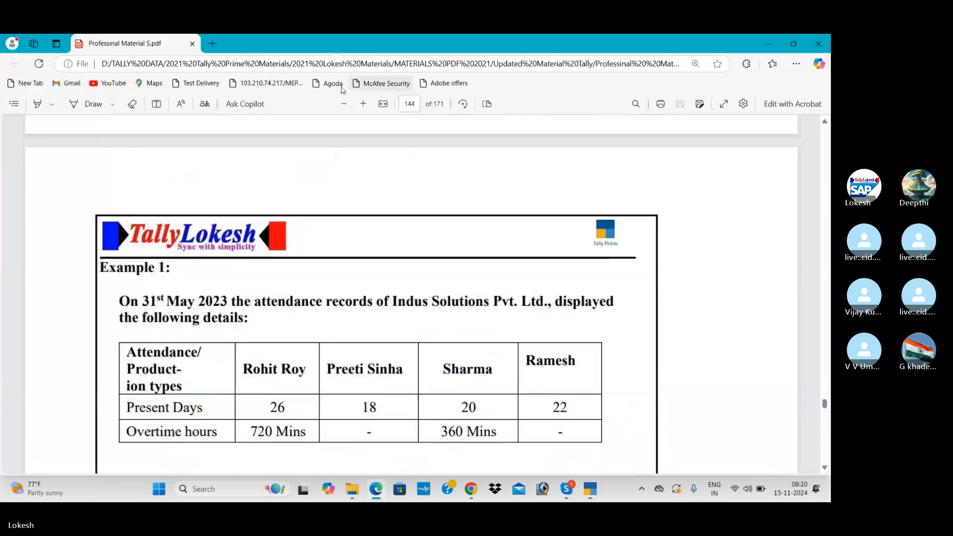
left_click(344, 103)
left_click(344, 104)
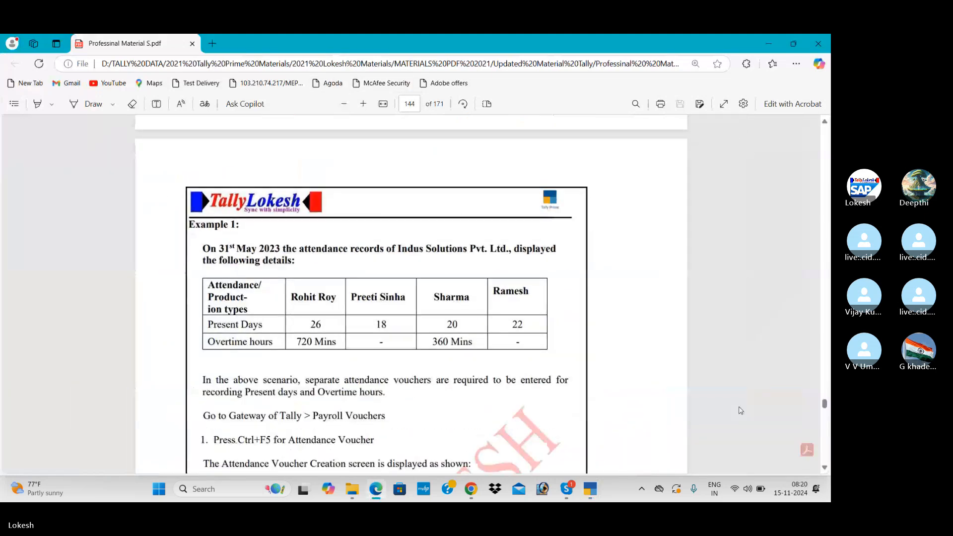
left_click(825, 468)
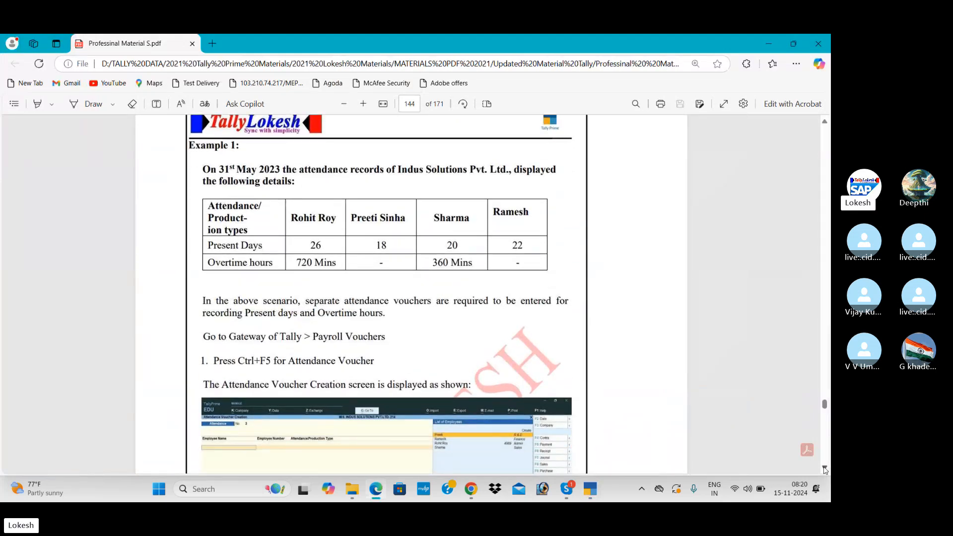
key("alt+Tab")
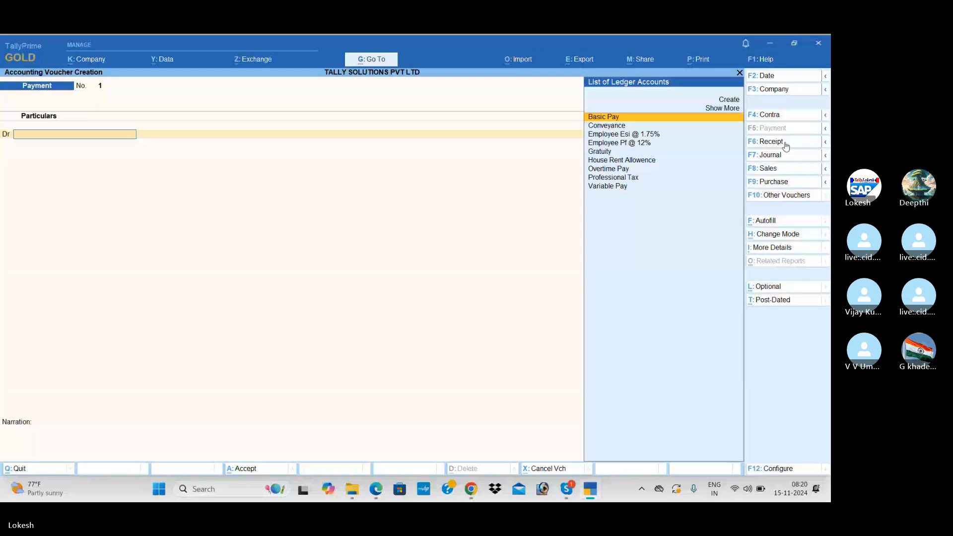
Step: Switch to an Attendance voucher dated 31 May
left_click(774, 76)
type("31-5")
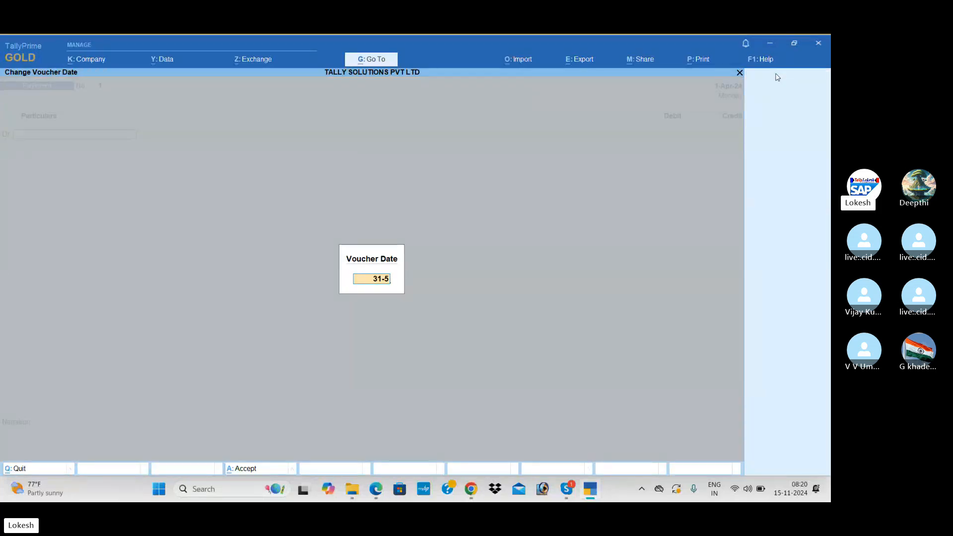
key("Return")
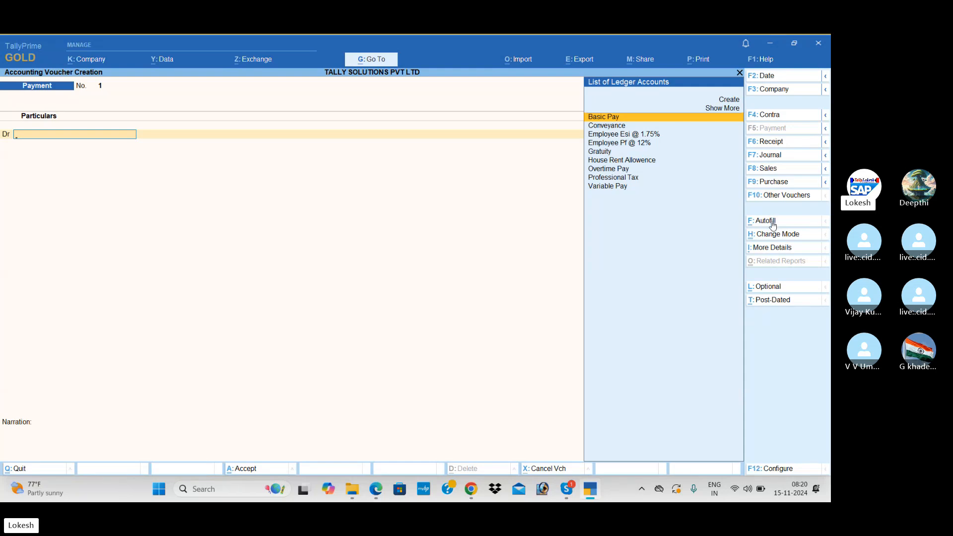
left_click(787, 199)
key("Down")
key("Down")
key("Down")
key("Down")
key("Return")
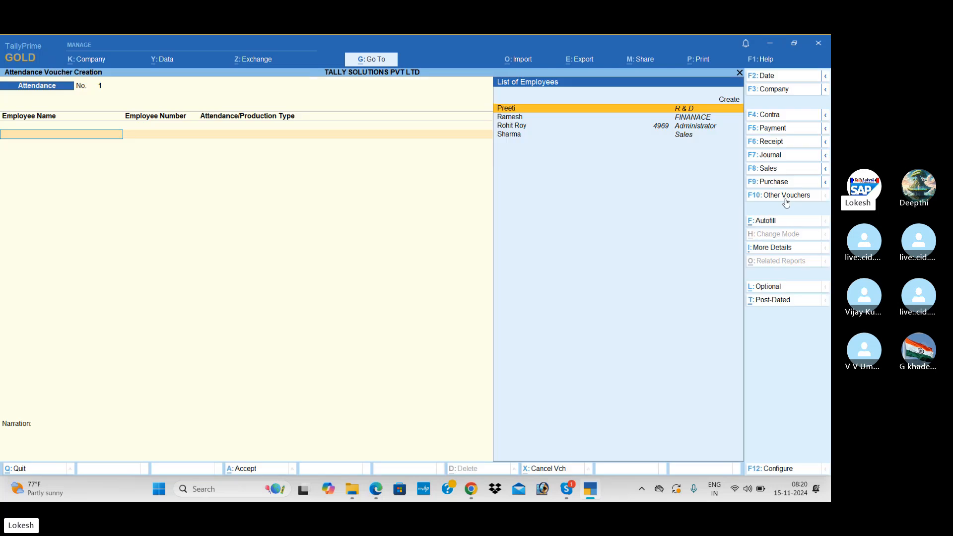
left_click(776, 76)
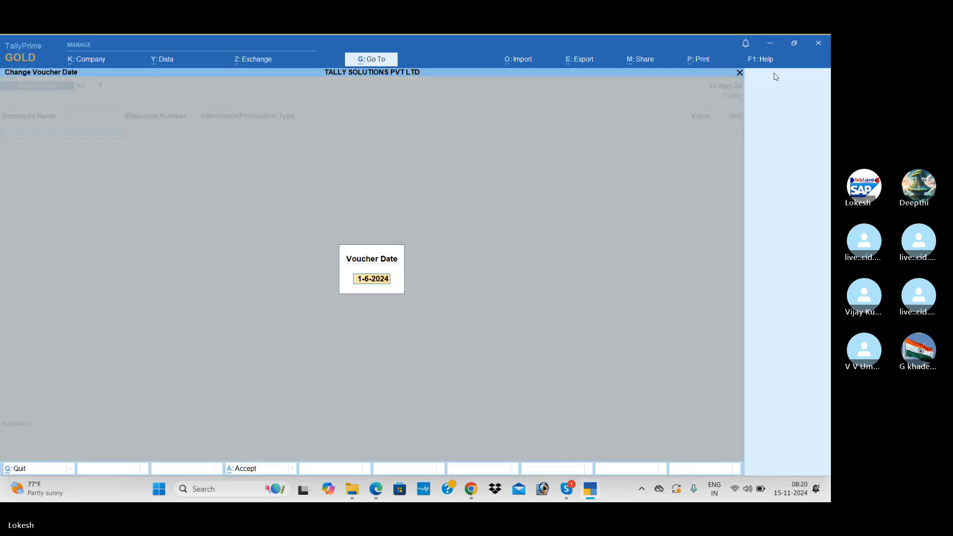
type("31-5")
key("Return")
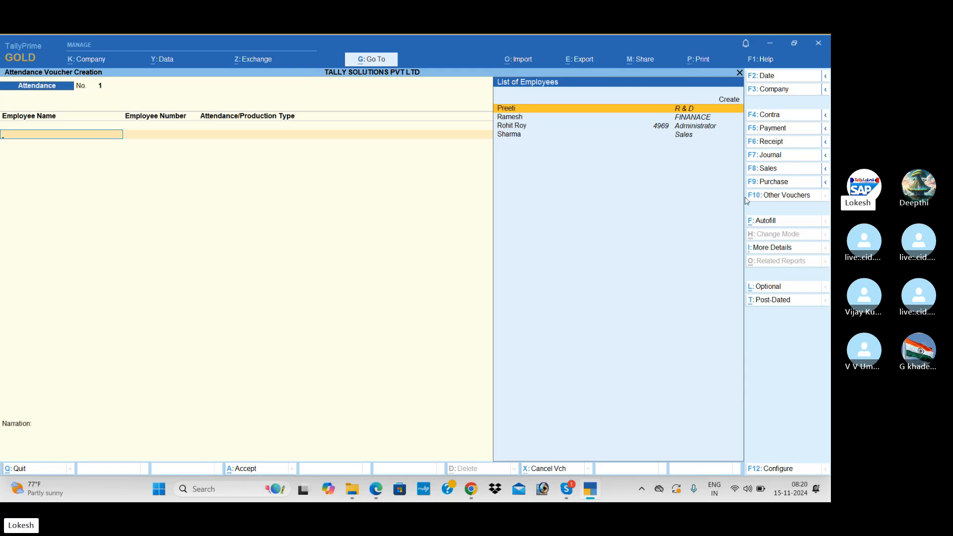
Step: Autofill the voucher for all employees with Present attendance as of 31-5-2024
left_click(763, 224)
key("Return")
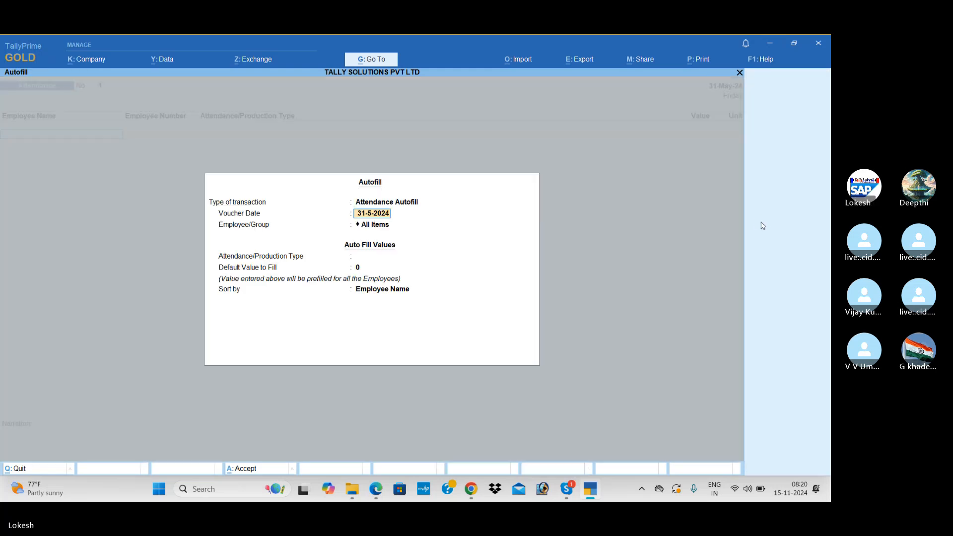
key("Return")
key("Return")
key("Down")
key("Down")
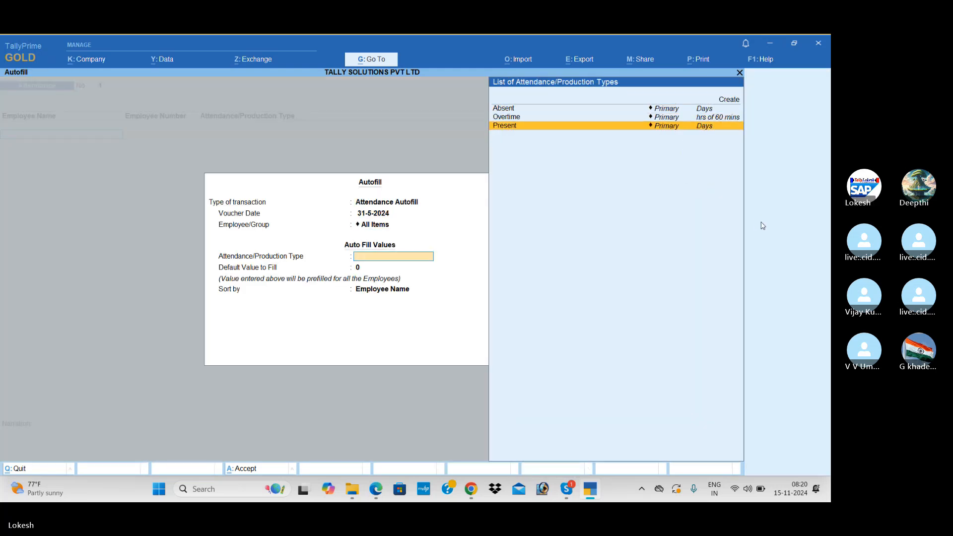
key("Return")
key("Return")
key("Return")
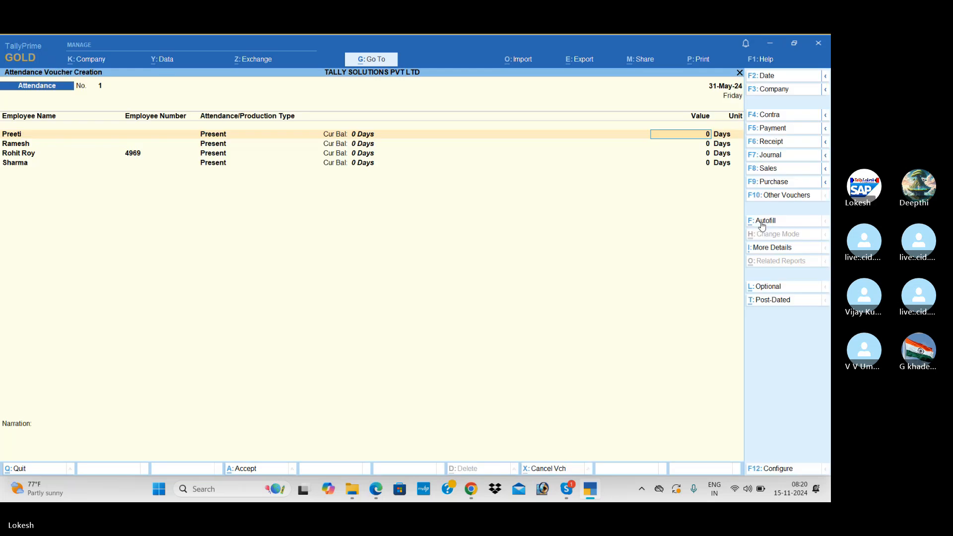
Step: Enter present days 18, 22, 26 and 20 for the four employees and bring up save confirmation
key("alt+Tab")
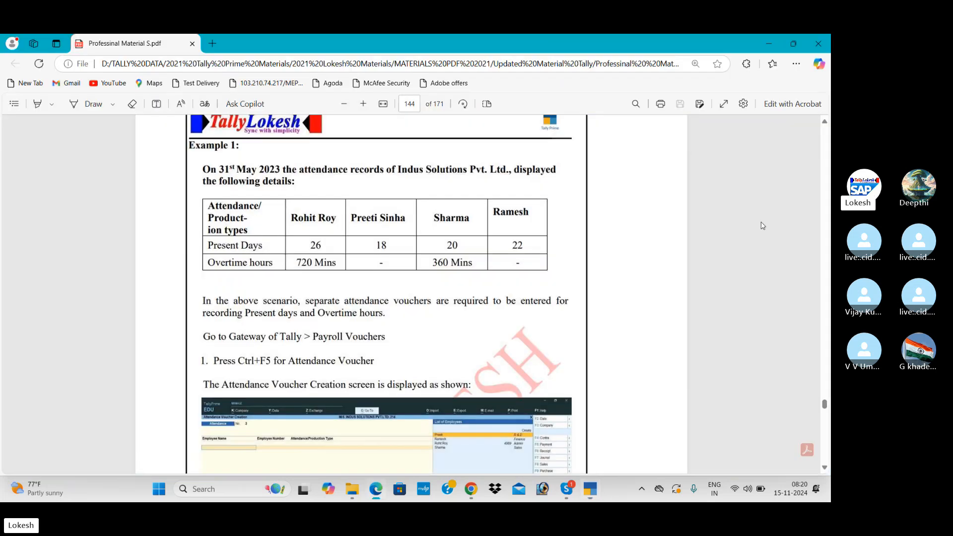
key("alt+Tab")
type("18")
key("Return")
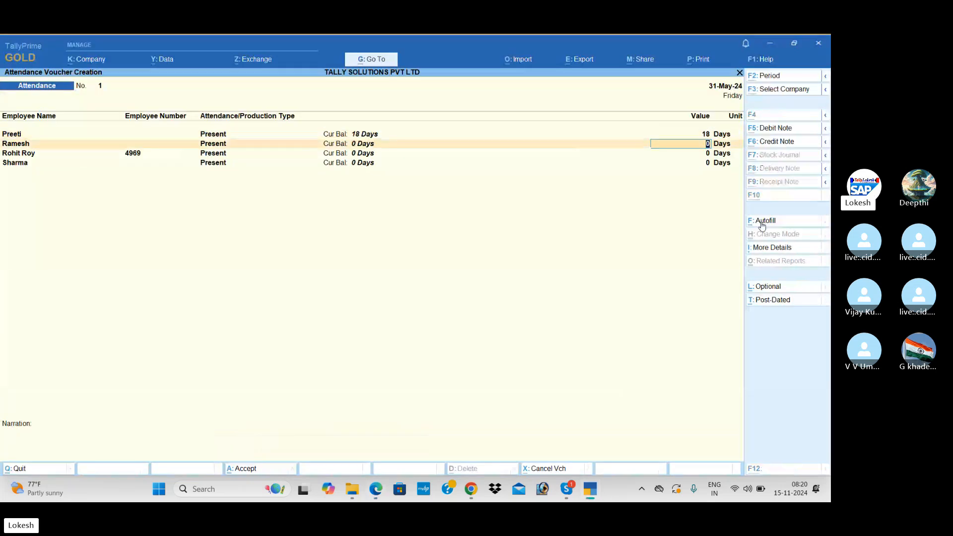
key("alt+Tab")
key("alt+Tab")
type("22")
key("Return")
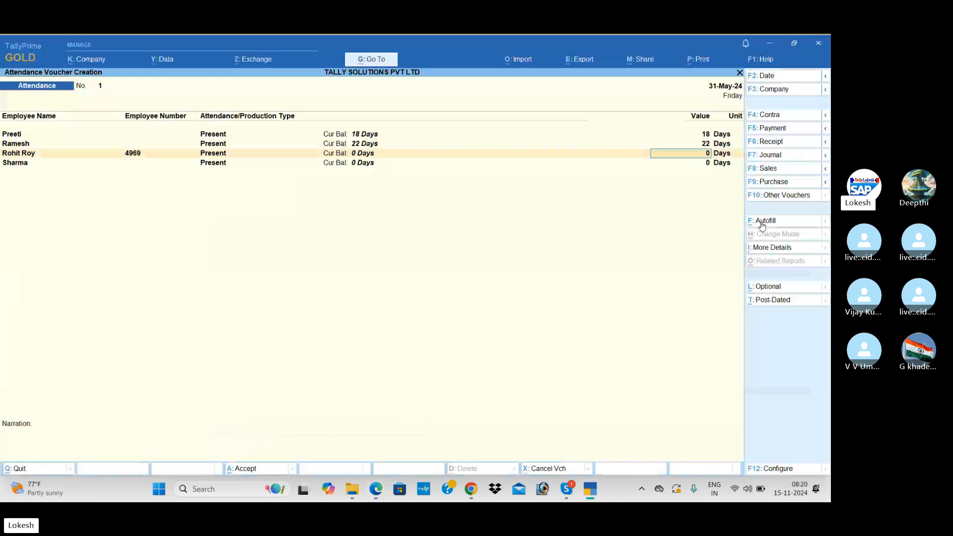
key("alt+Tab")
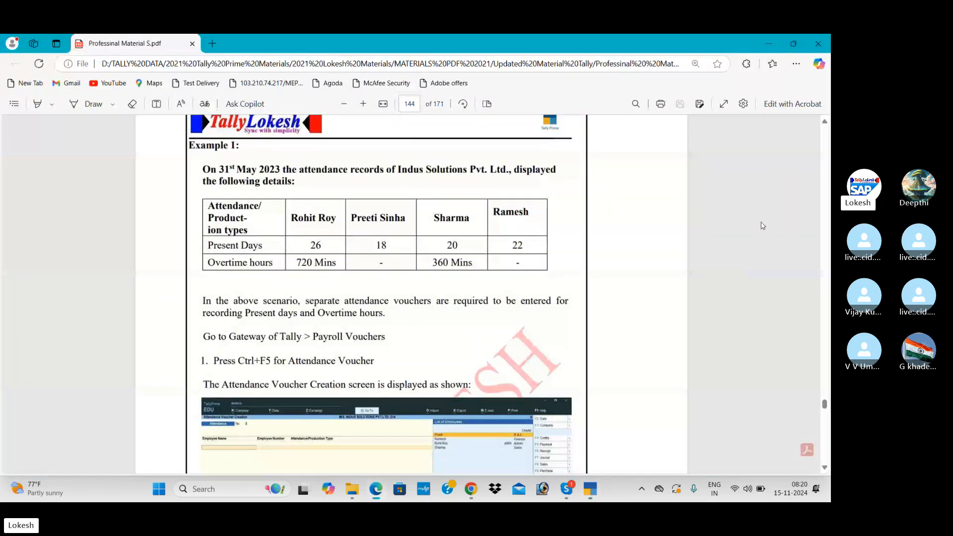
key("alt+Tab")
type("26")
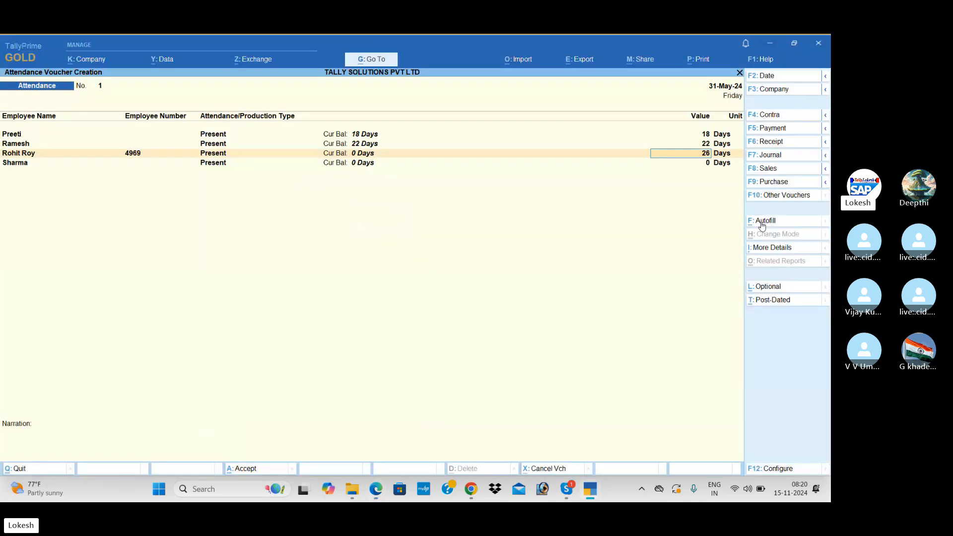
key("Return")
key("alt+Tab")
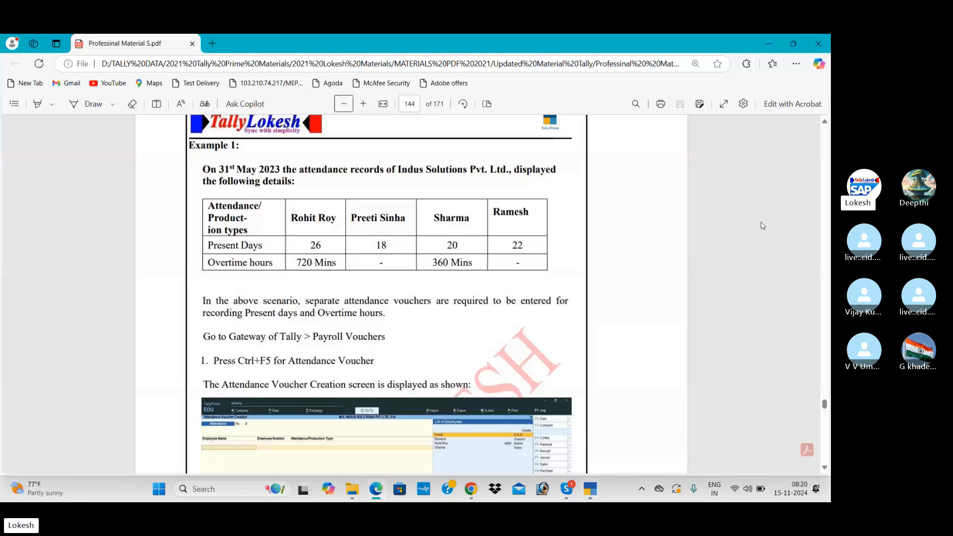
key("alt+Tab")
type("20")
key("Return")
key("Return")
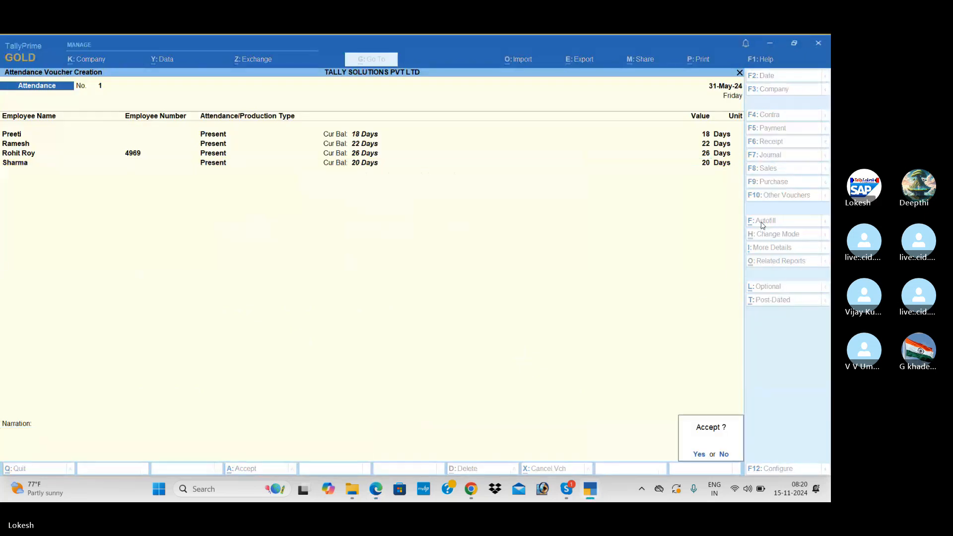
key("Return")
Step: Autofill a new attendance voucher with Overtime rows for all employees
left_click(763, 224)
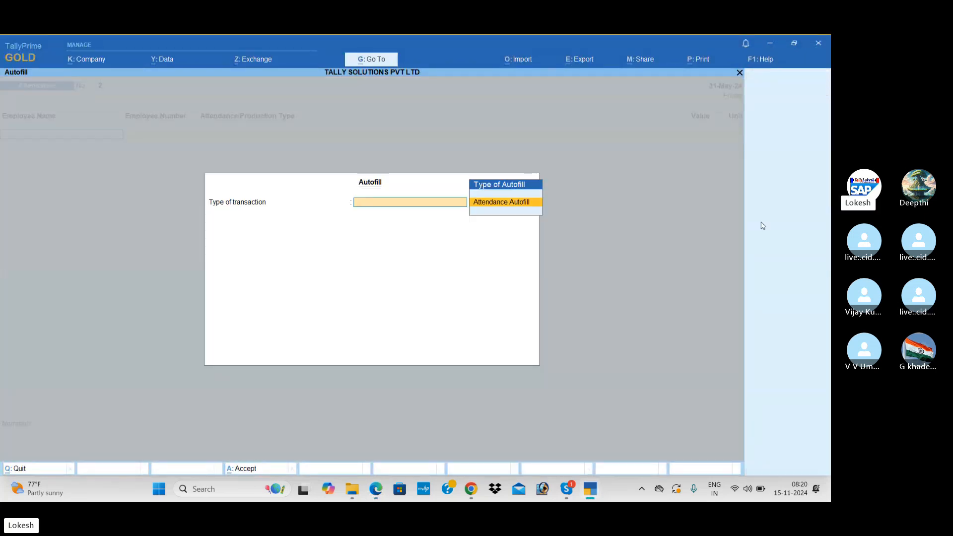
key("Return")
key("Return")
key("Return")
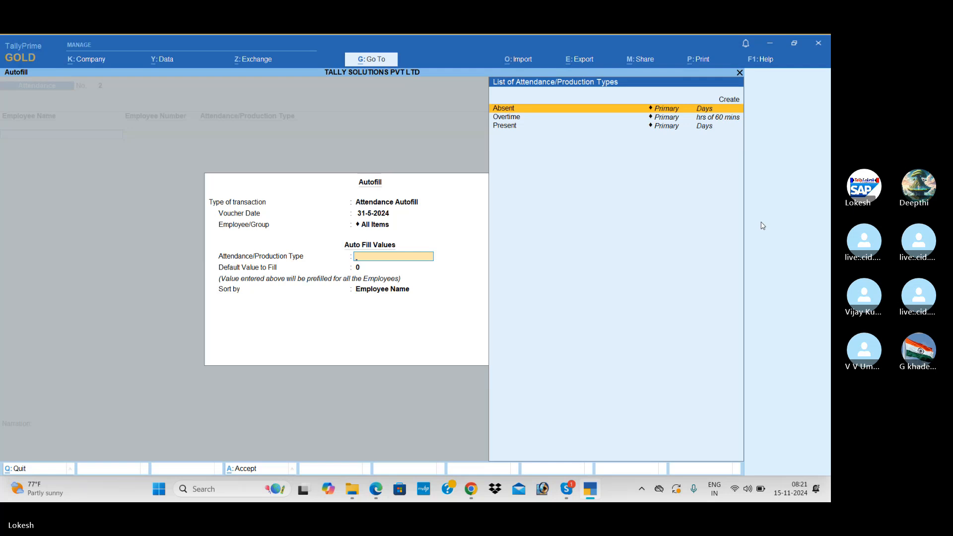
key("alt+Tab")
key("alt+Tab")
key("Down")
key("Down")
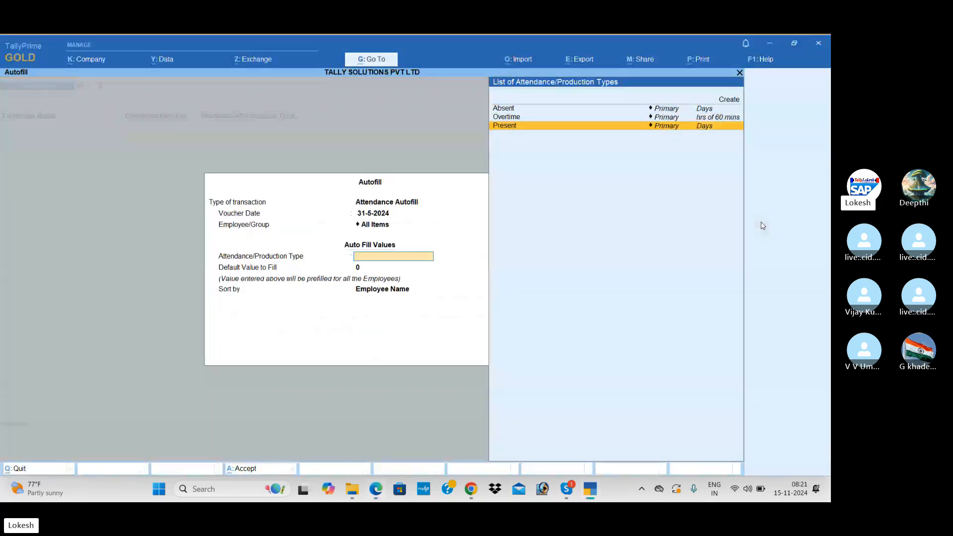
key("Up")
key("Return")
key("Return")
key("Return")
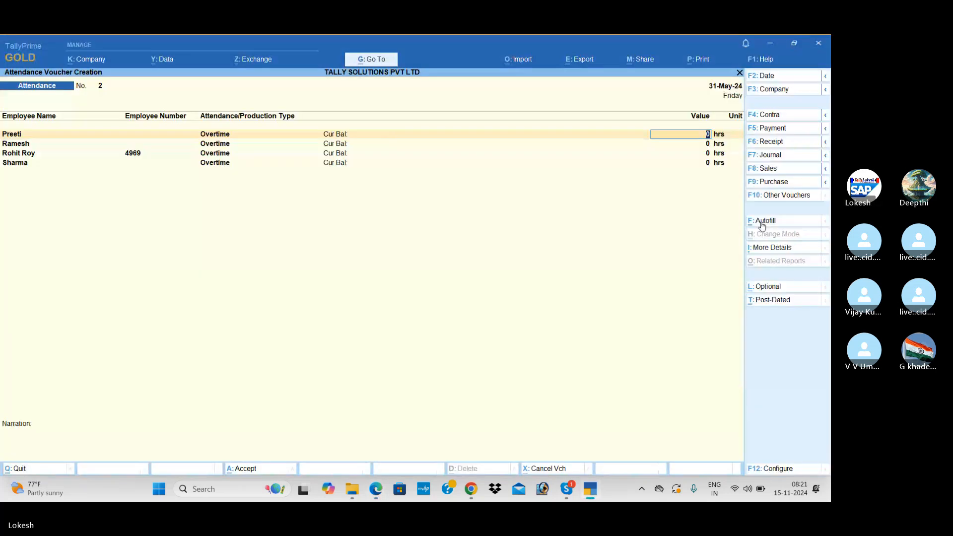
key("Return")
key("Return")
Step: Enter overtime of 720 and 360 mins for the two employees, checked against the PDF
key("alt")
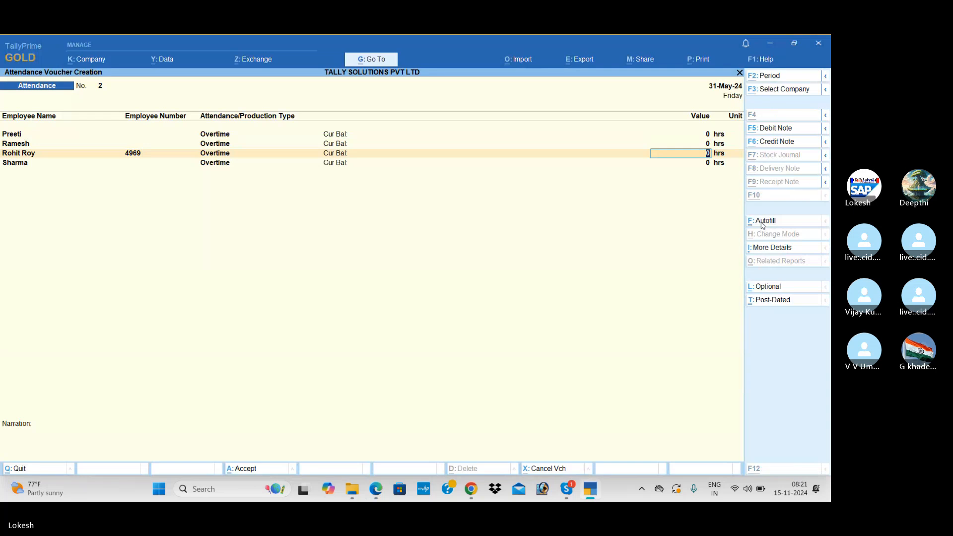
key("alt+Tab")
key("alt+Tab")
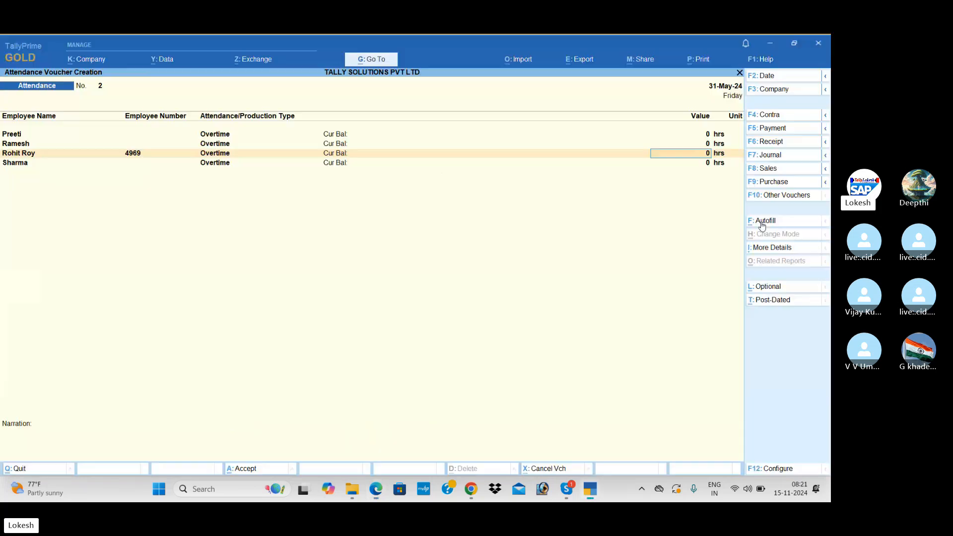
key("Return")
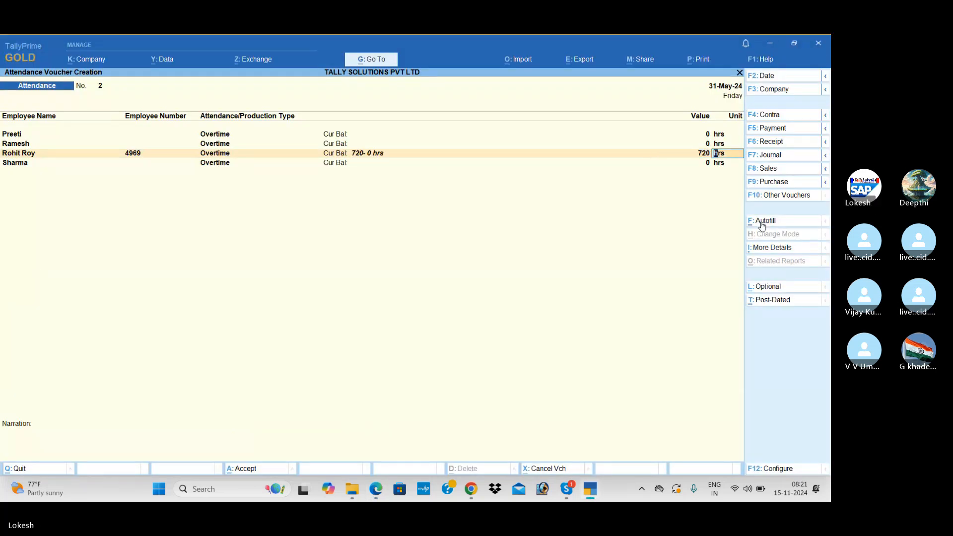
key("Return")
key("alt+Tab")
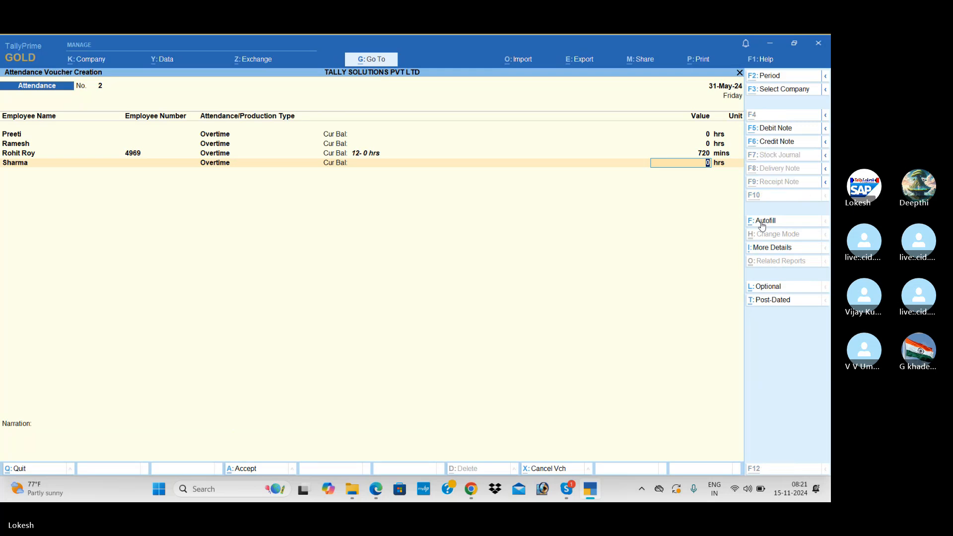
key("alt+Tab")
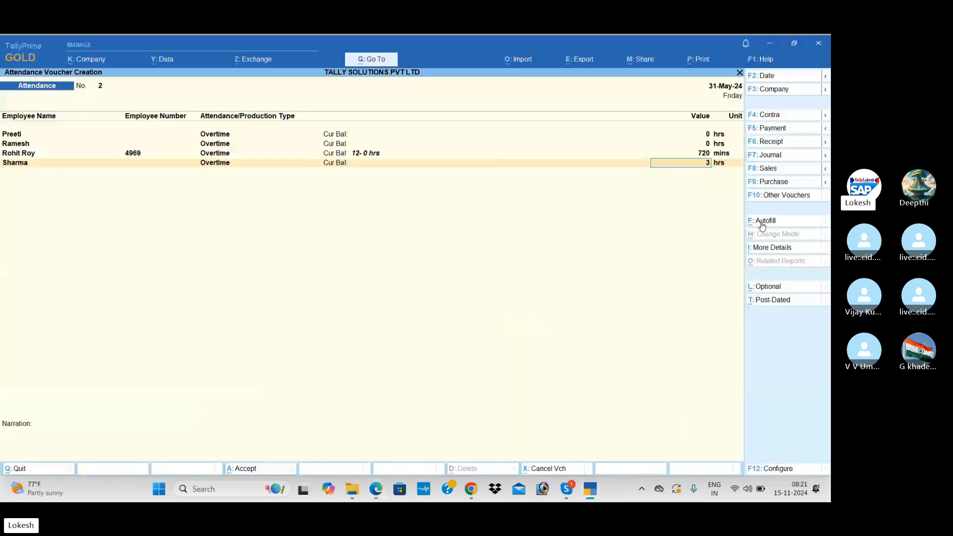
type("360")
key("Return")
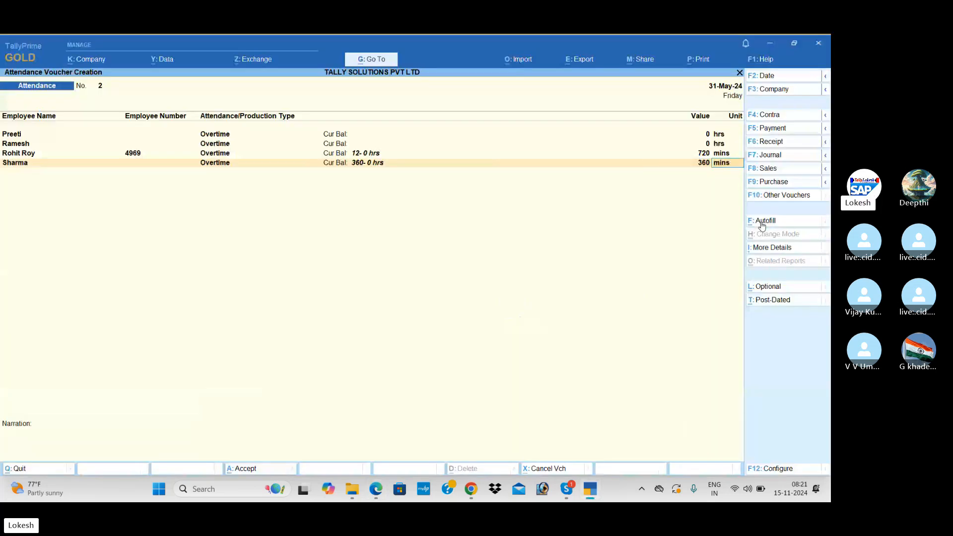
type("mins")
key("Return")
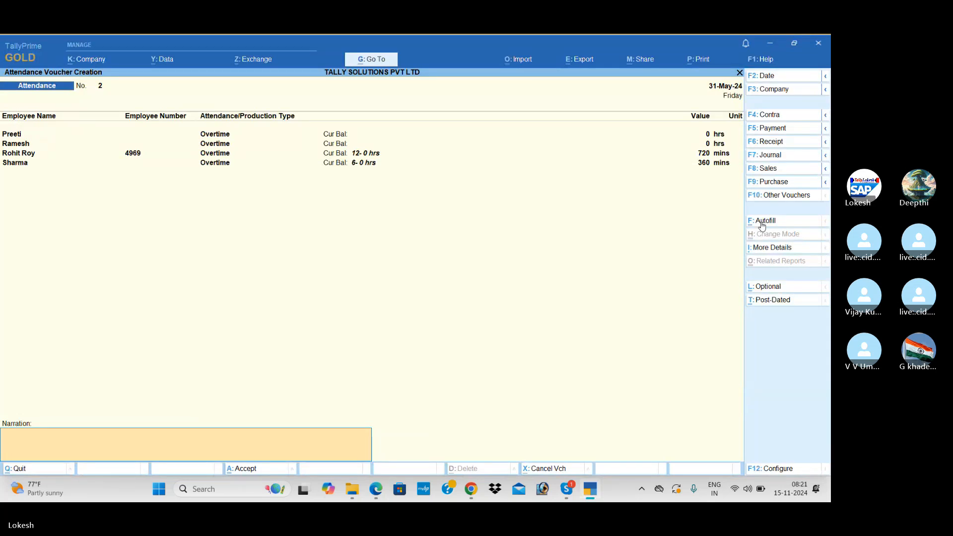
Step: Accept overtime attendance voucher No. 2 and bring up the PDF attendance example
key("Return")
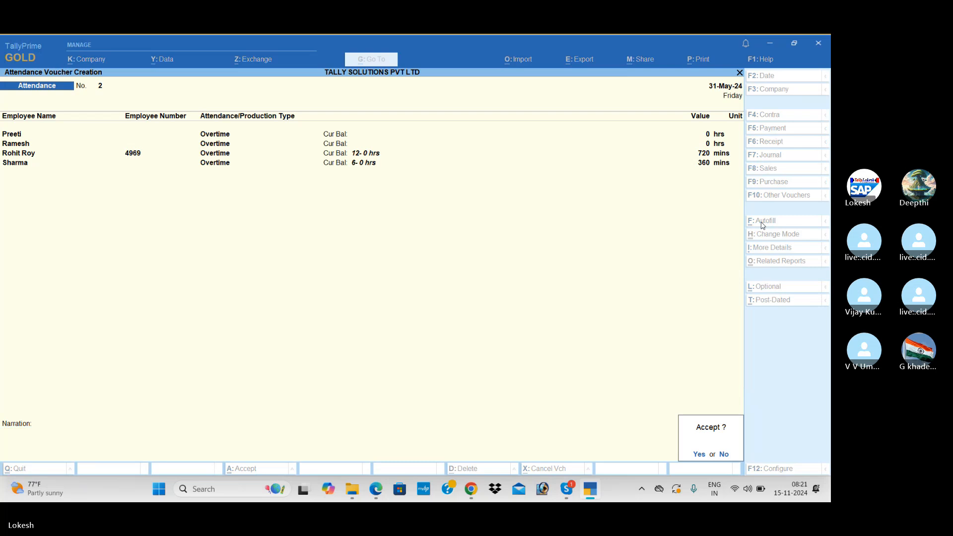
key("Return")
key("alt+Tab")
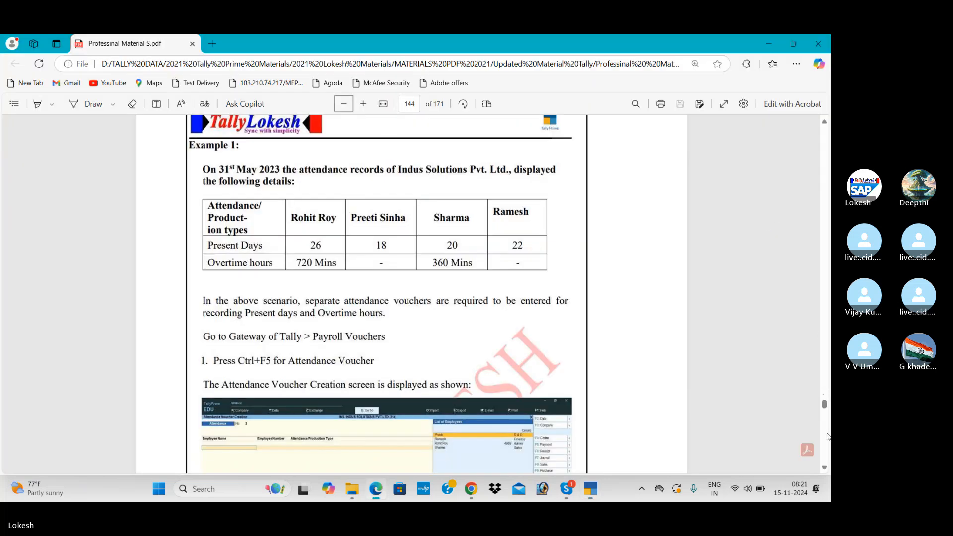
Step: Scroll to page 146's Example 2 Variable Pay table, then return to TallyPrime
scroll(827, 437, "down", 15)
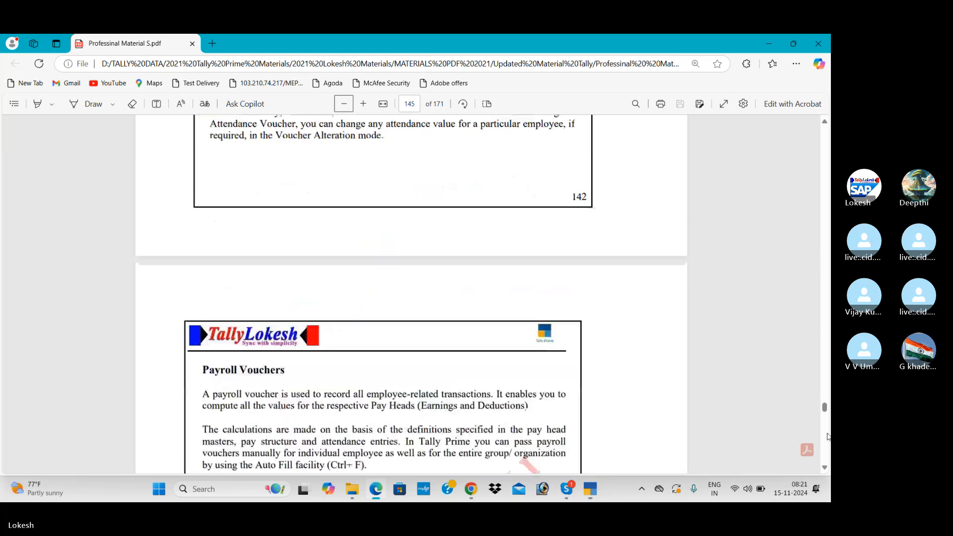
scroll(827, 436, "down", 7)
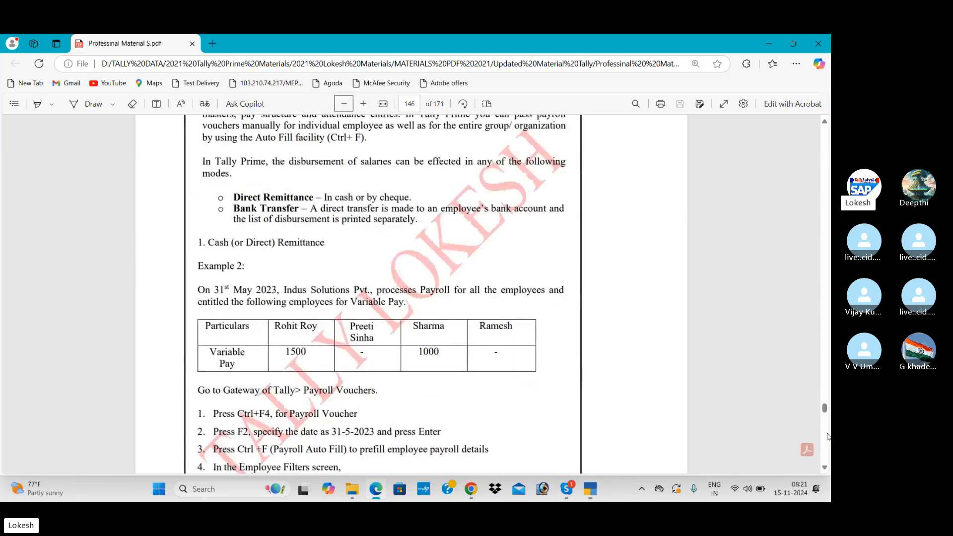
scroll(828, 467, "down", 1)
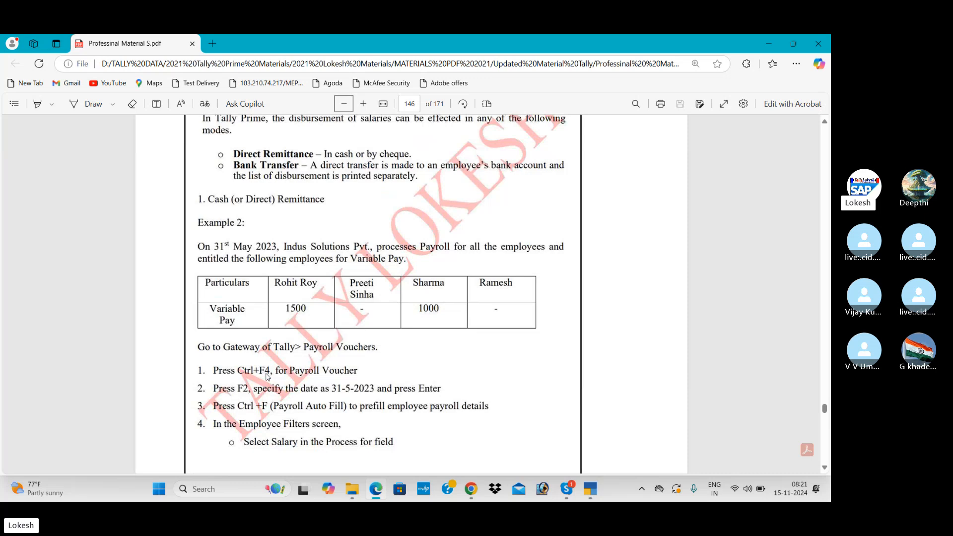
key("alt+Tab")
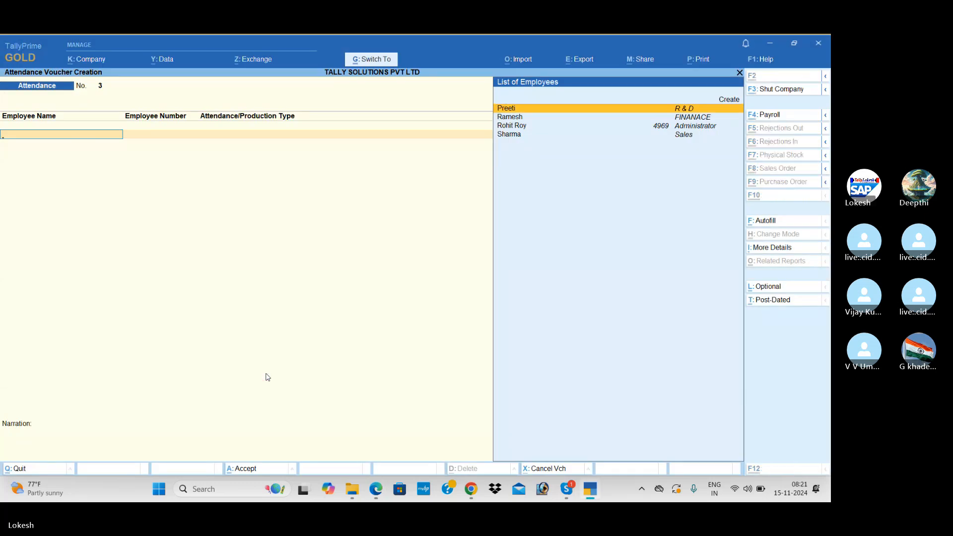
Step: Autofill a new Payroll voucher for May Salary against Cash, then view the payroll example PDF
key("ctrl+F4")
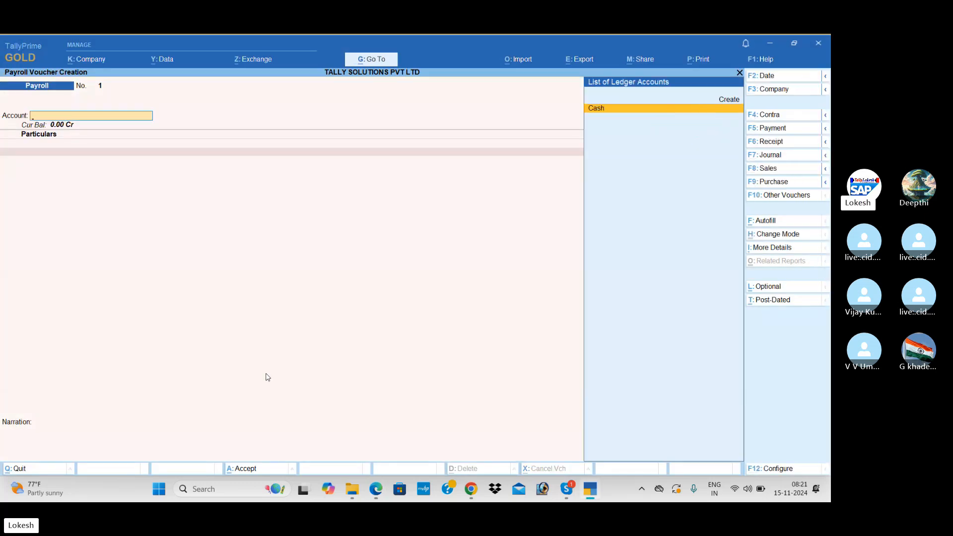
key("ctrl")
key("alt+Tab")
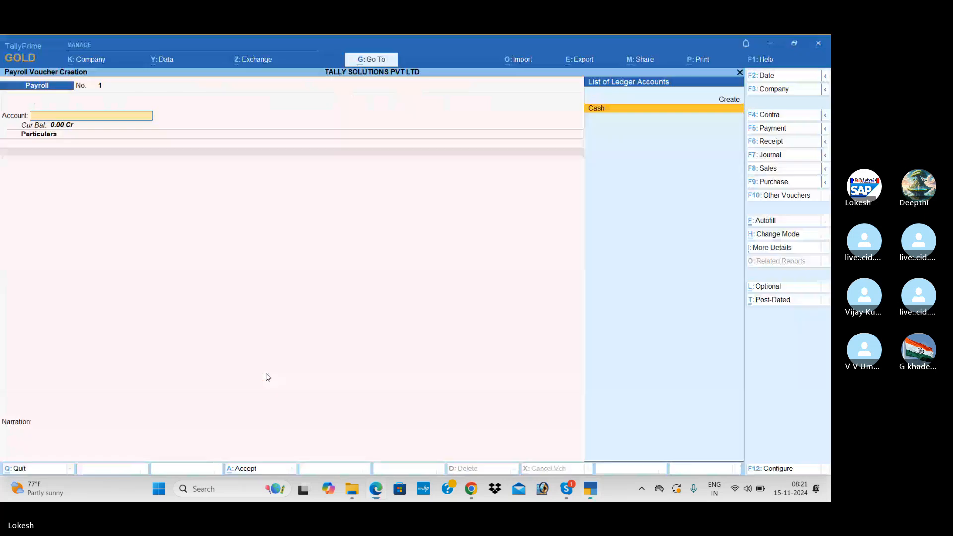
left_click(775, 224)
key("Return")
key("Return")
key("BackSpace")
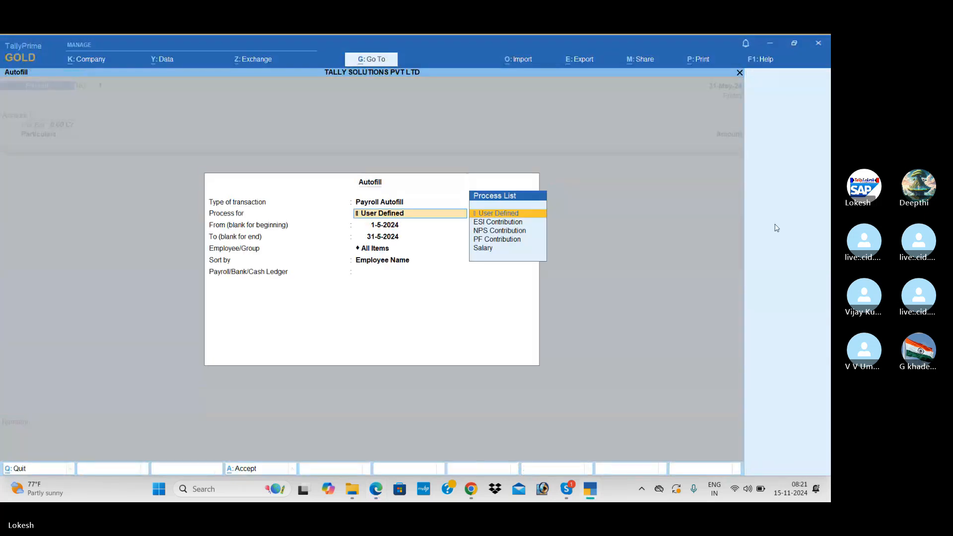
key("Down")
key("Down")
key("Down")
key("Down")
key("Return")
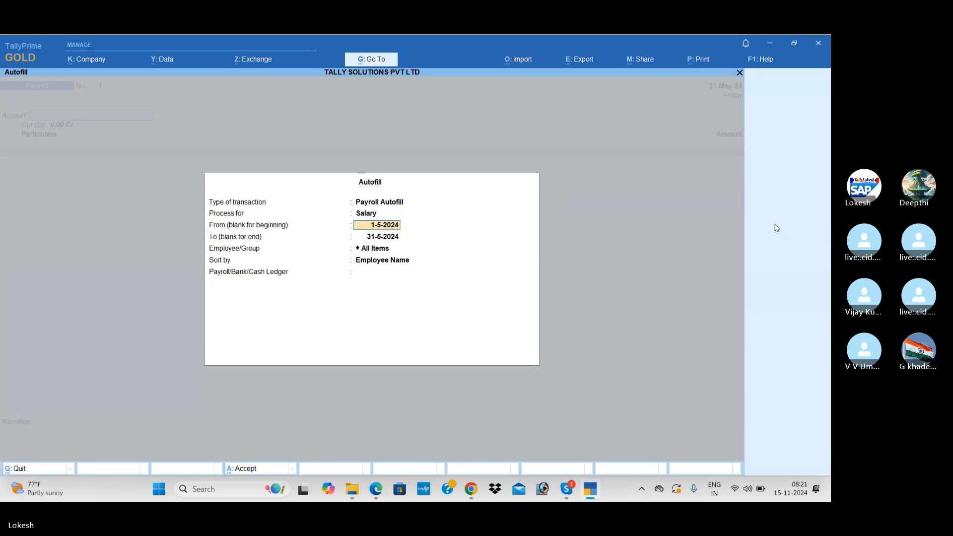
key("Return")
key("Return")
key("Return")
key("Return")
key("Return")
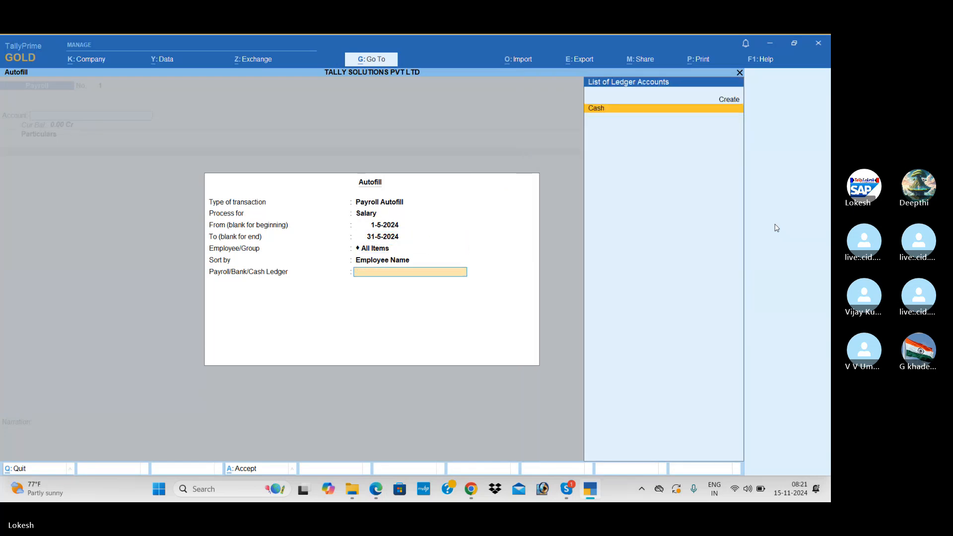
key("Return")
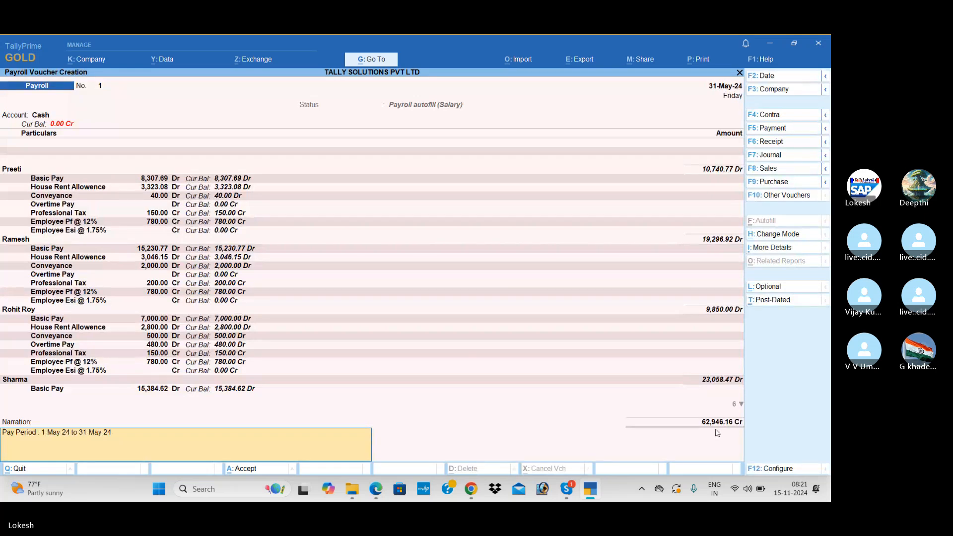
key("alt+Tab")
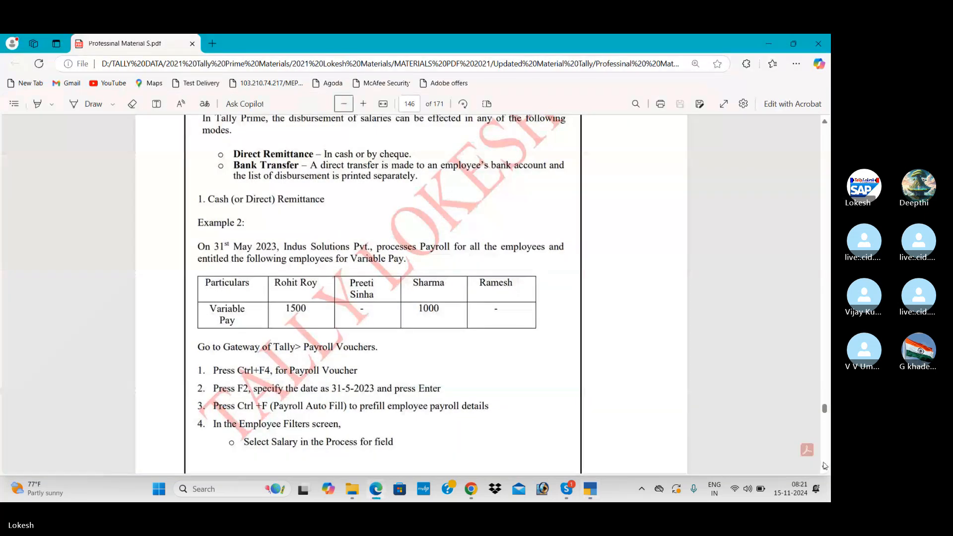
Step: Review page 147's sample payroll voucher, then accept the autofilled payroll voucher No. 1
scroll(825, 470, "down", 10)
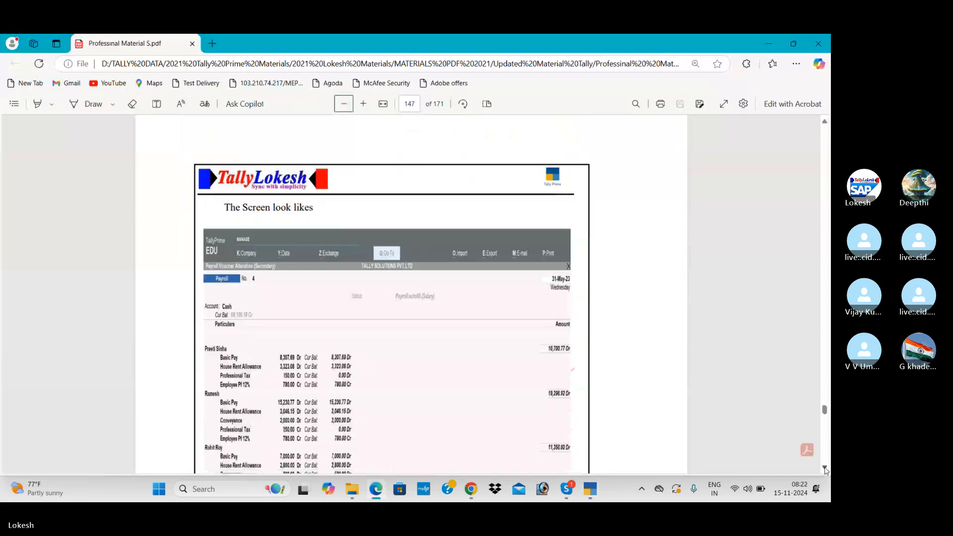
scroll(825, 470, "down", 2)
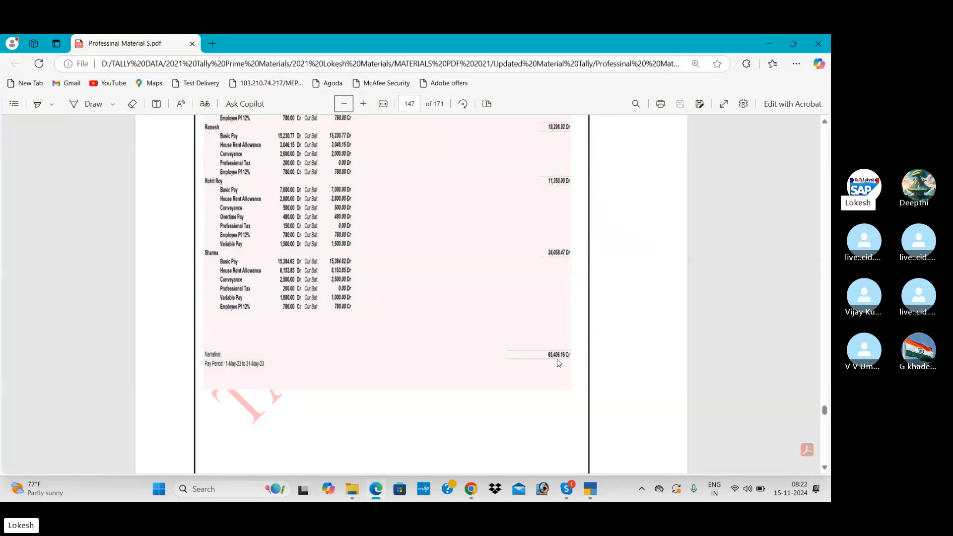
key("alt+Tab")
key("Return")
key("Return")
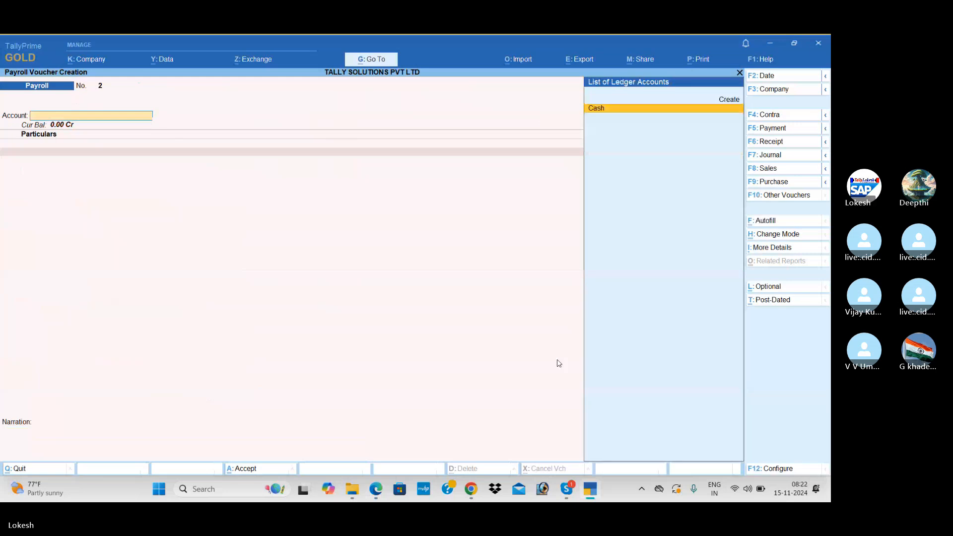
Step: Reopen payroll voucher No. 1 and add 1,500 Variable Pay (Dr) for the first employee
key("Page_Up")
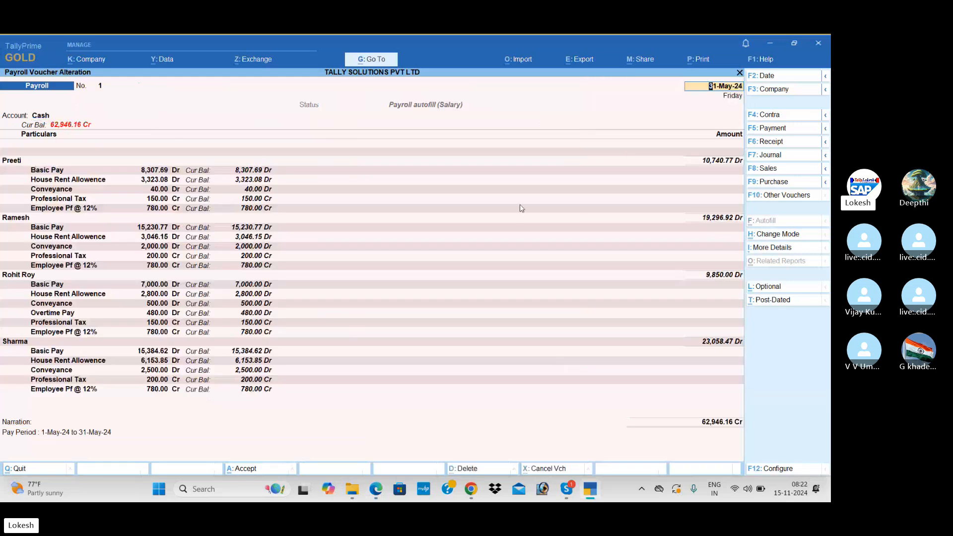
left_click(66, 335)
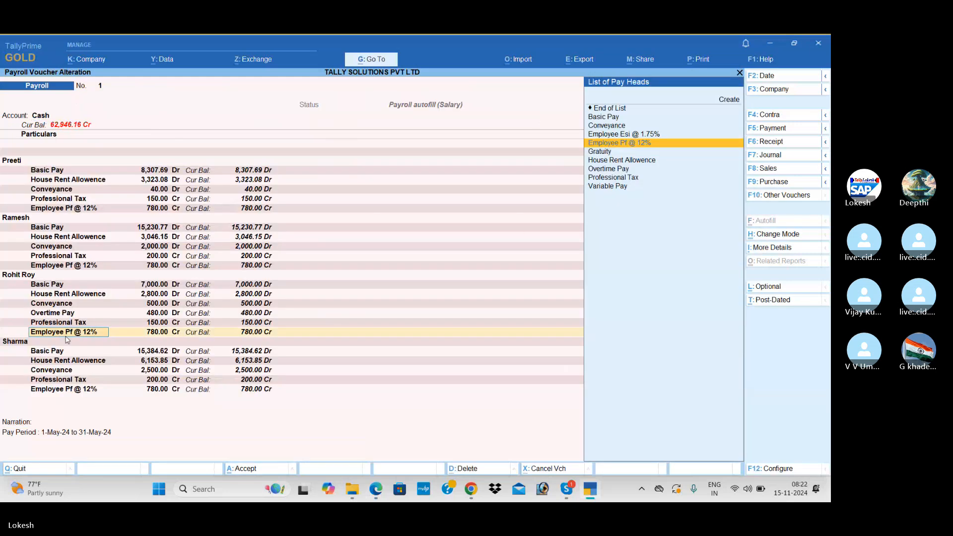
key("Return")
key("Return")
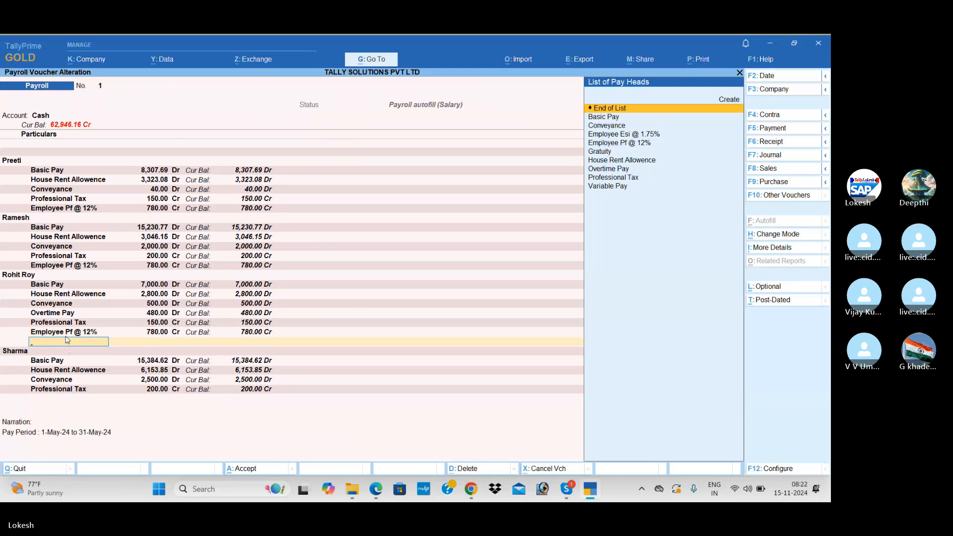
type("va")
key("Return")
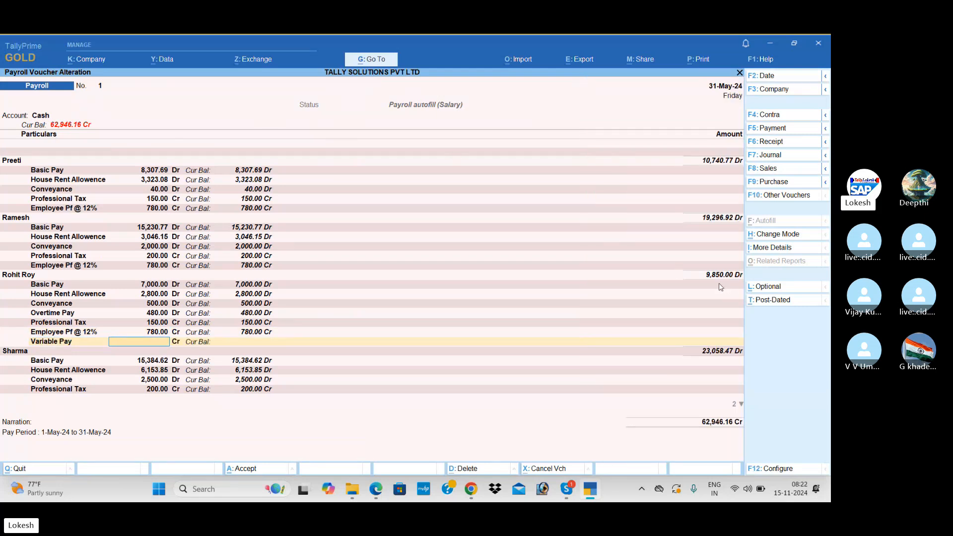
key("alt+Tab")
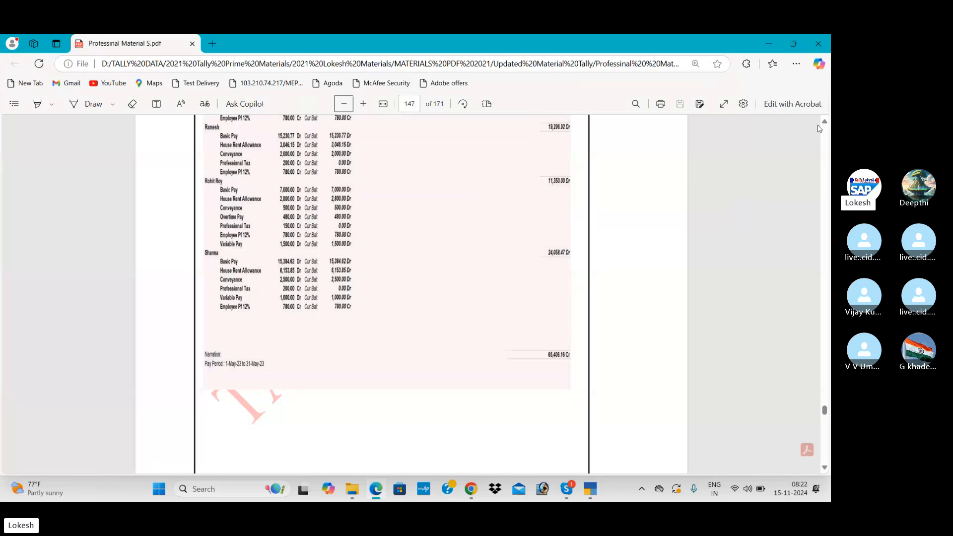
scroll(827, 124, "up", 15)
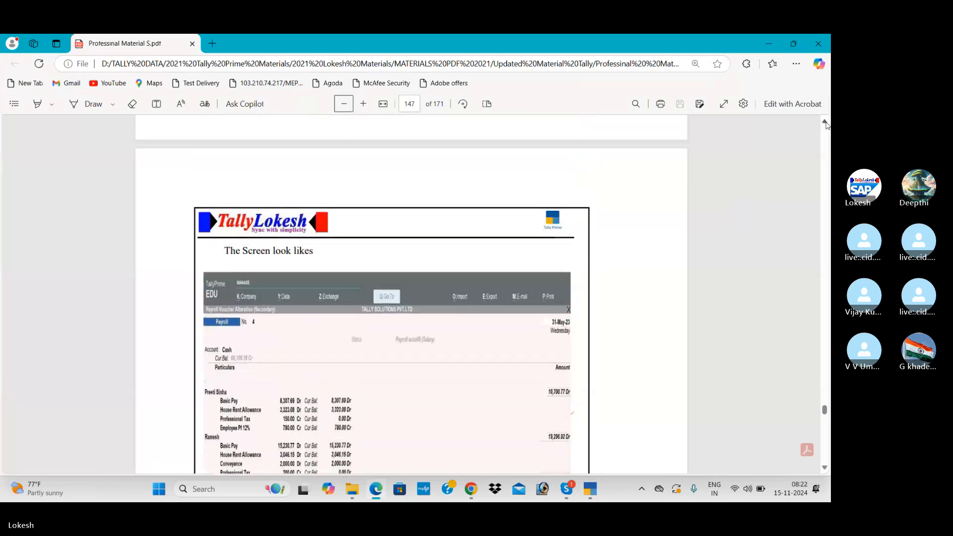
scroll(827, 124, "up", 2)
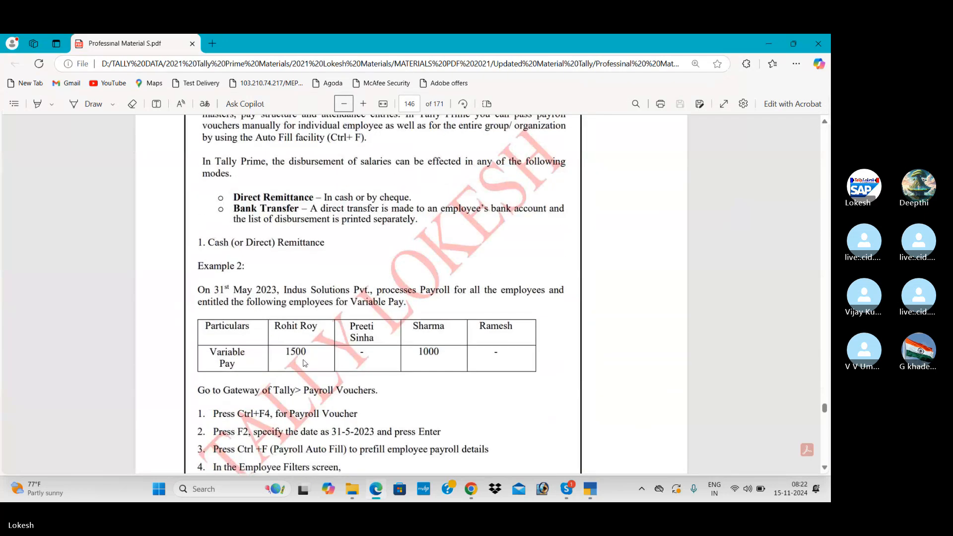
key("alt+Tab")
type("1500")
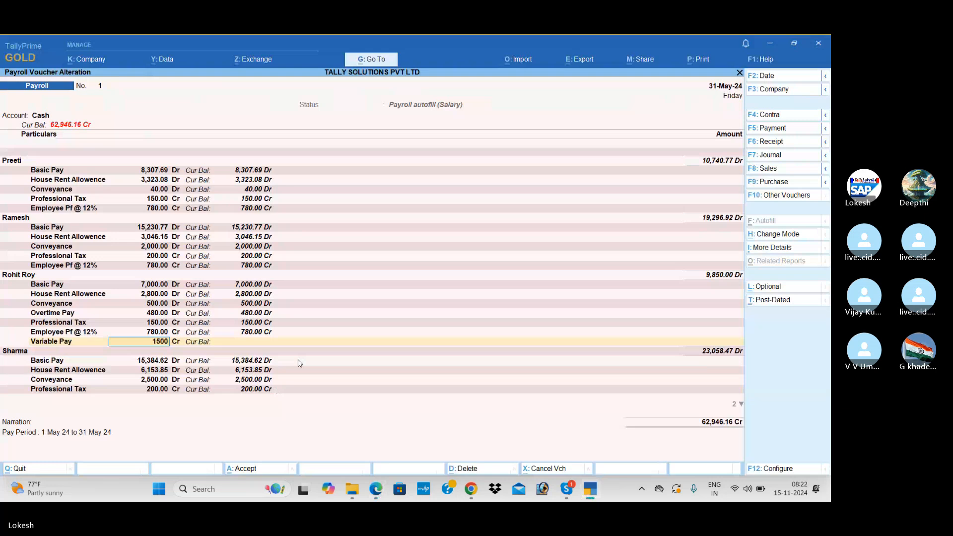
key("Return")
type("dr")
key("Return")
key("Return")
key("Return")
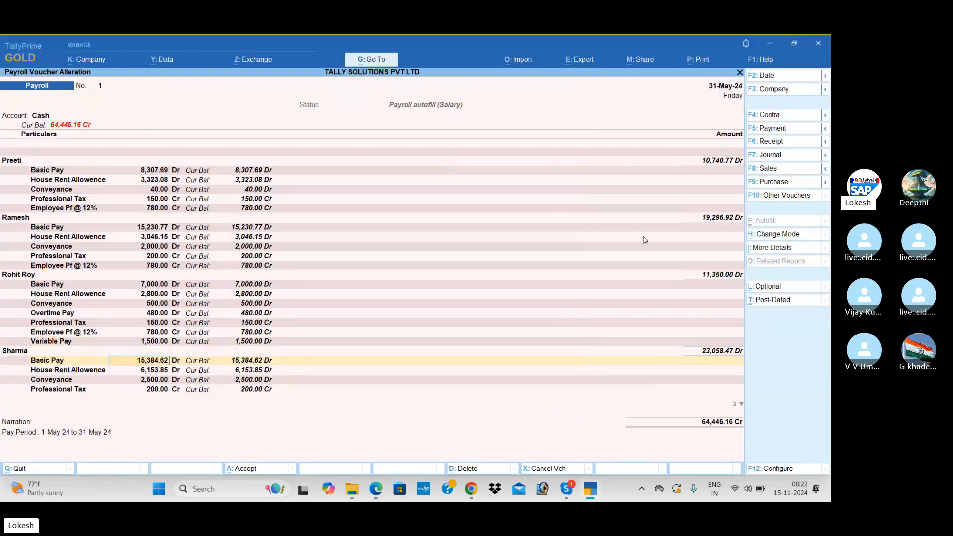
Step: Add 1,000 Variable Pay (Dr) for the second employee
left_click(68, 392)
key("Return")
key("Return")
key("Return")
key("Return")
key("Return")
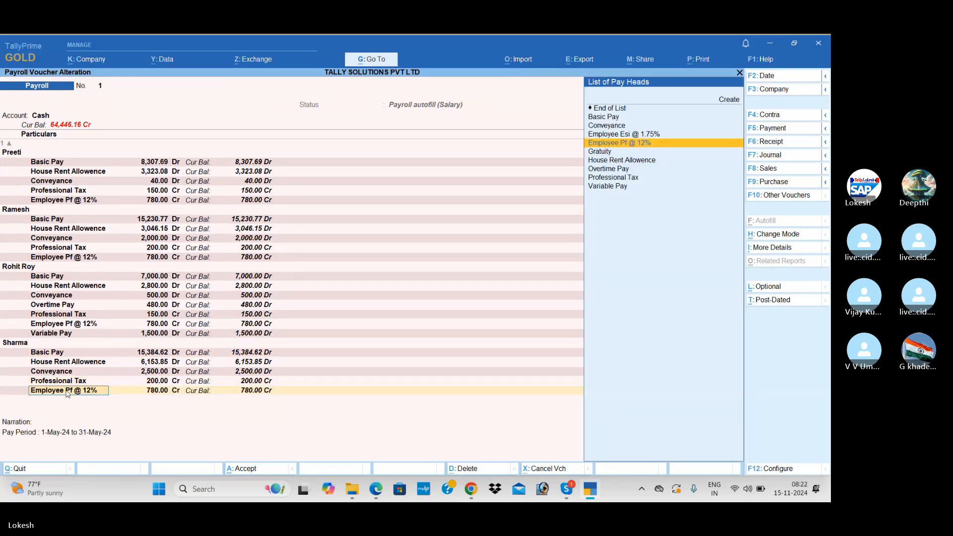
key("Return")
type("va")
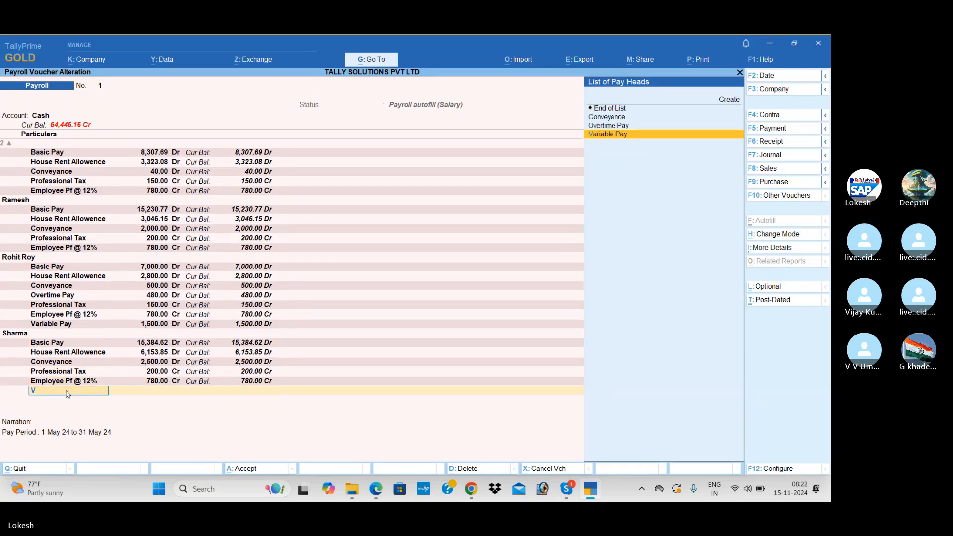
key("Return")
key("alt+Tab")
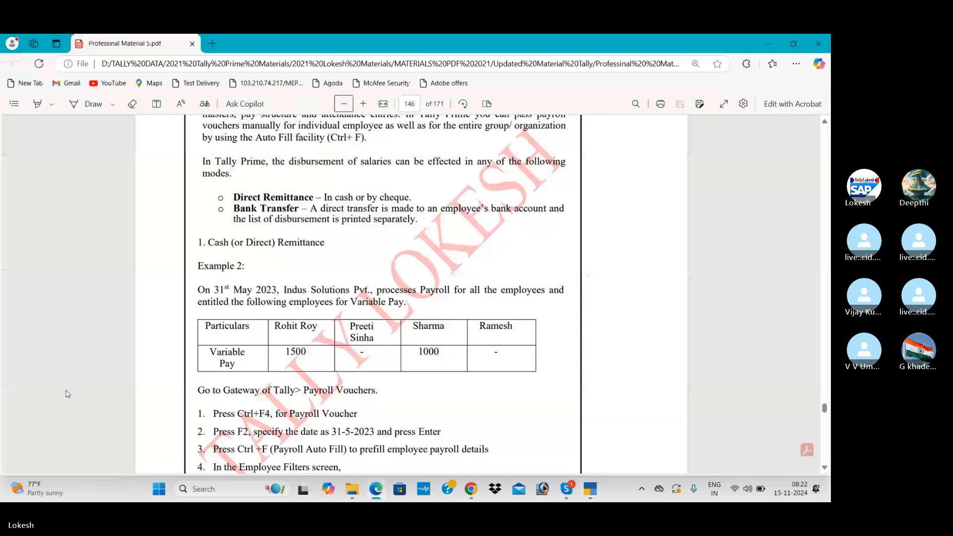
key("alt+Tab")
type("1,000")
key("Return")
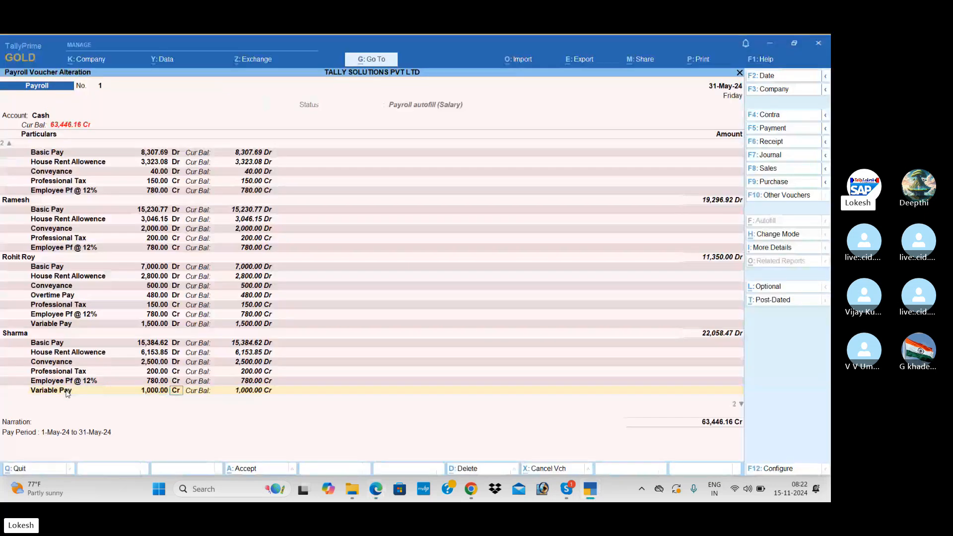
key("d")
key("Return")
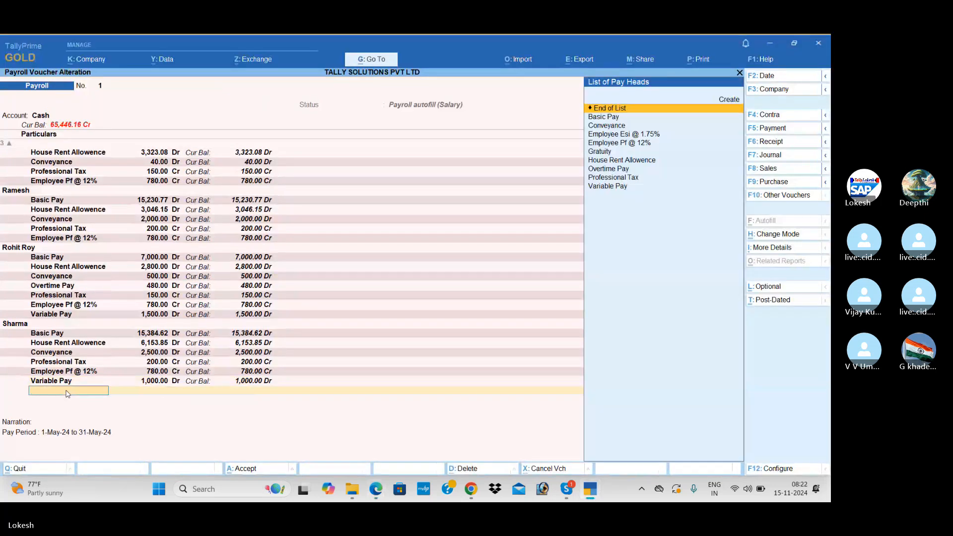
Step: Save the payroll voucher at 65,446.16 Cr after checking the PDF study material
key("Return")
key("Return")
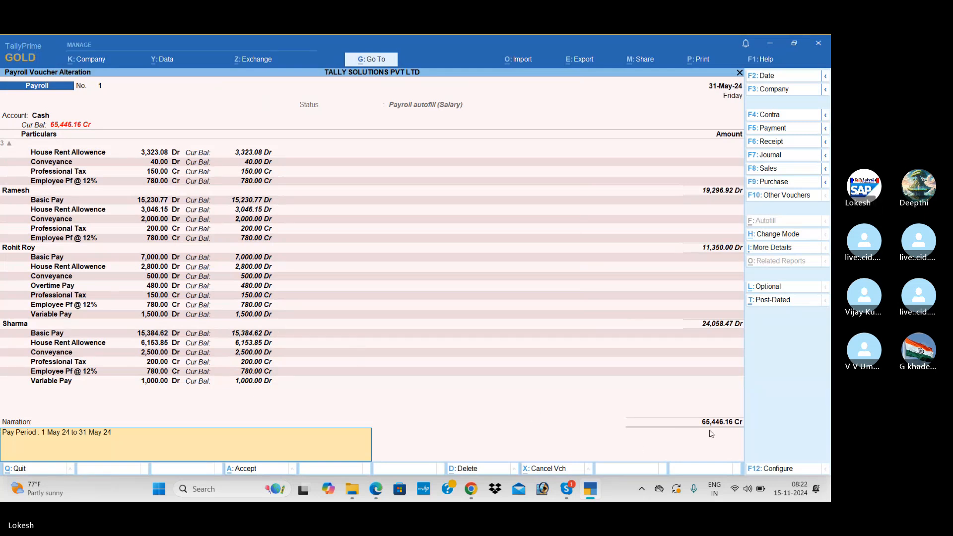
key("alt+Tab")
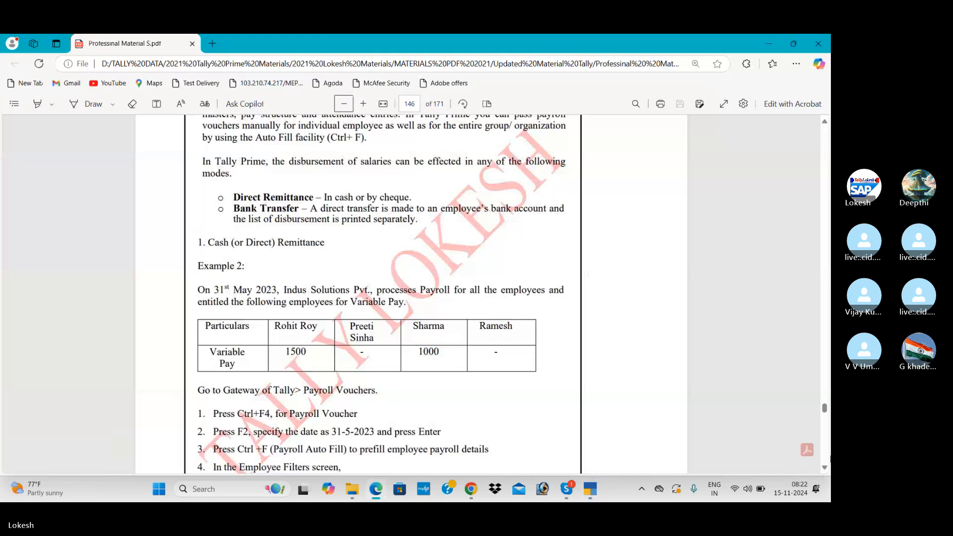
left_click(825, 467)
scroll(825, 467, "down", 8)
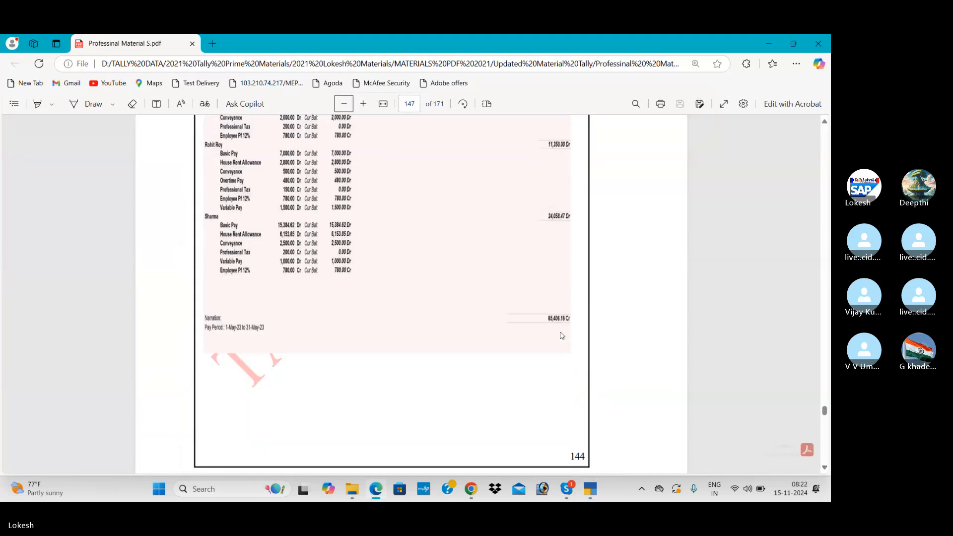
key("alt+Tab")
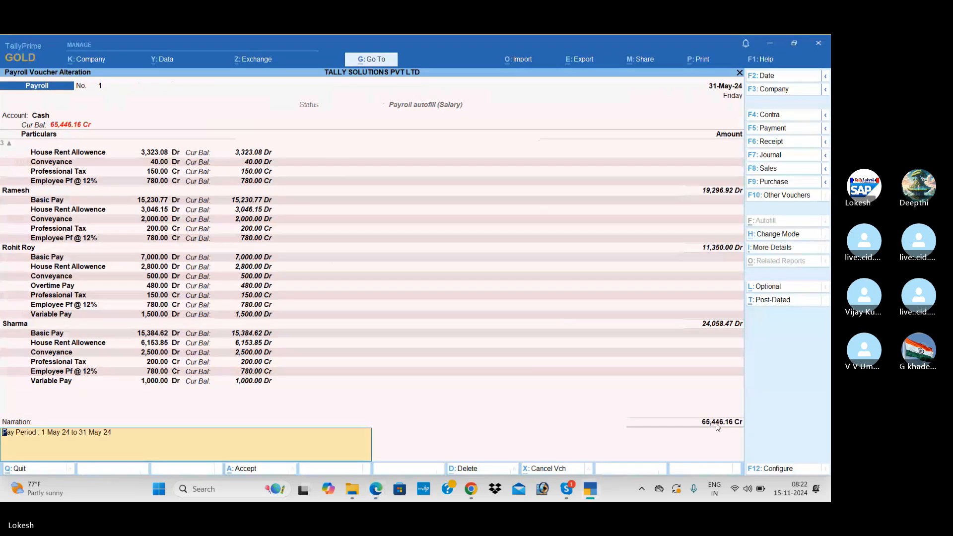
key("Return")
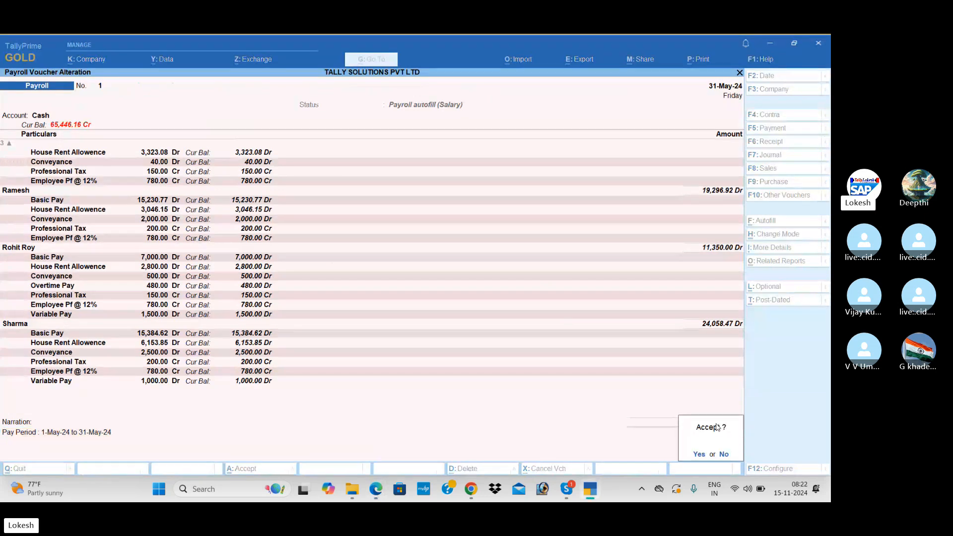
key("Return")
Step: Scroll further down through the PDF guide
key("alt+Tab")
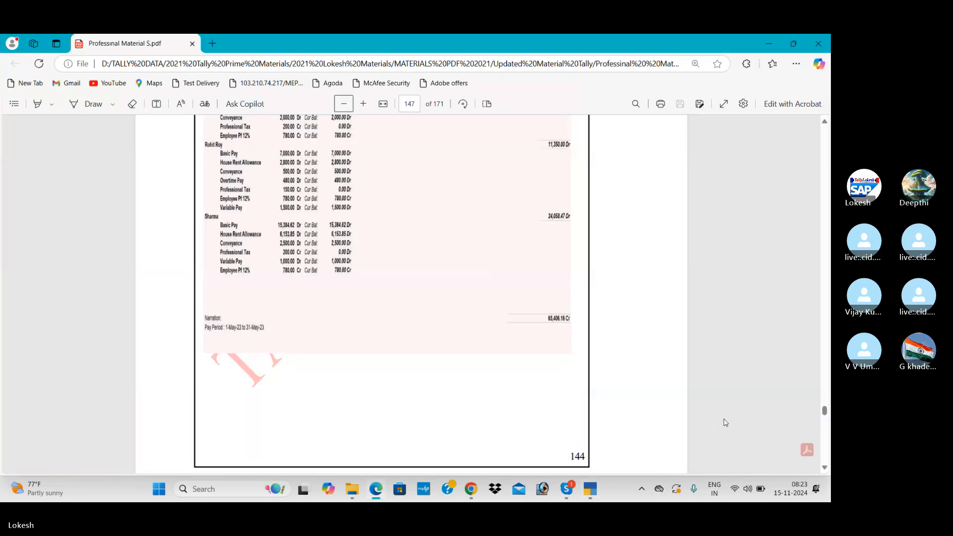
scroll(826, 441, "down", 1)
scroll(825, 440, "down", 10)
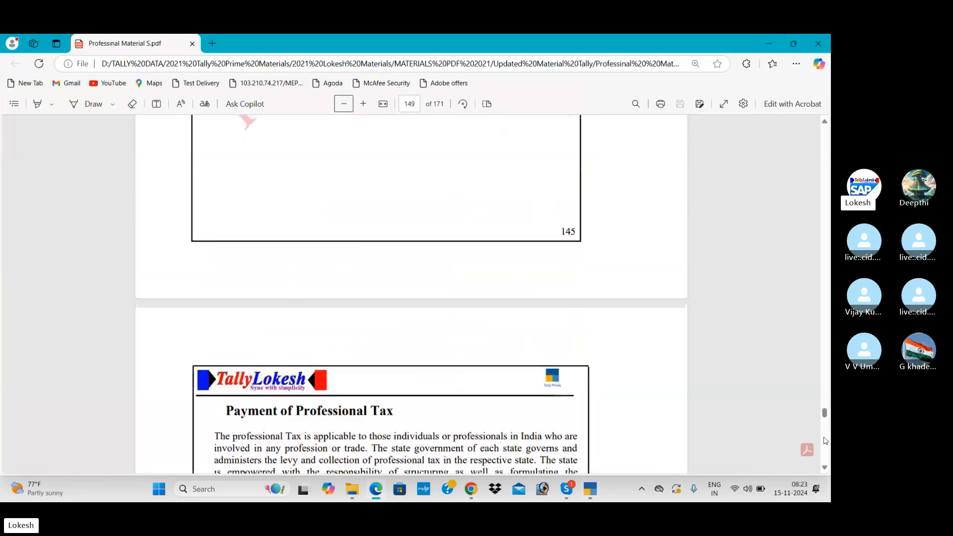
scroll(825, 440, "down", 15)
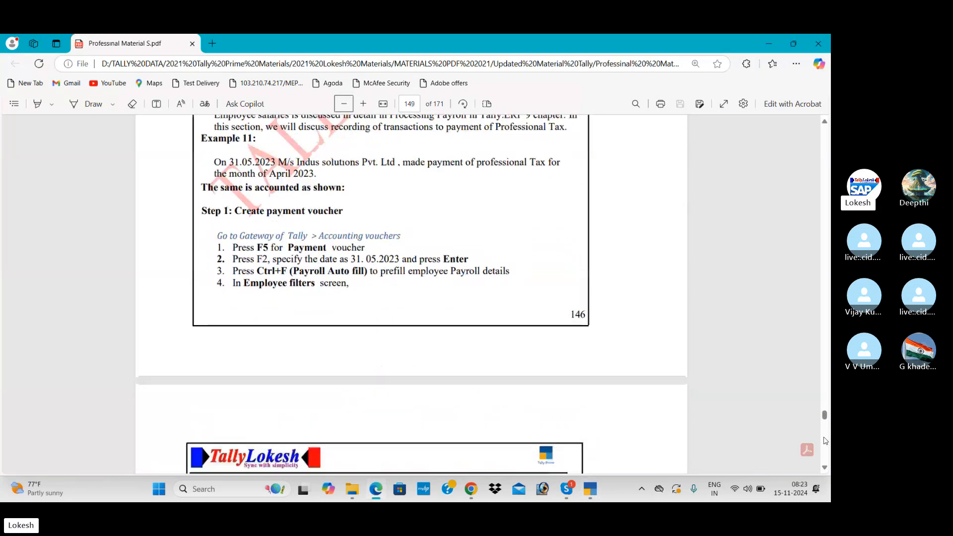
scroll(825, 441, "down", 5)
Step: Autofill a Payment voucher: May Professional Tax Payment, Professional Tax ledger, paid from Cash
key("alt+Tab")
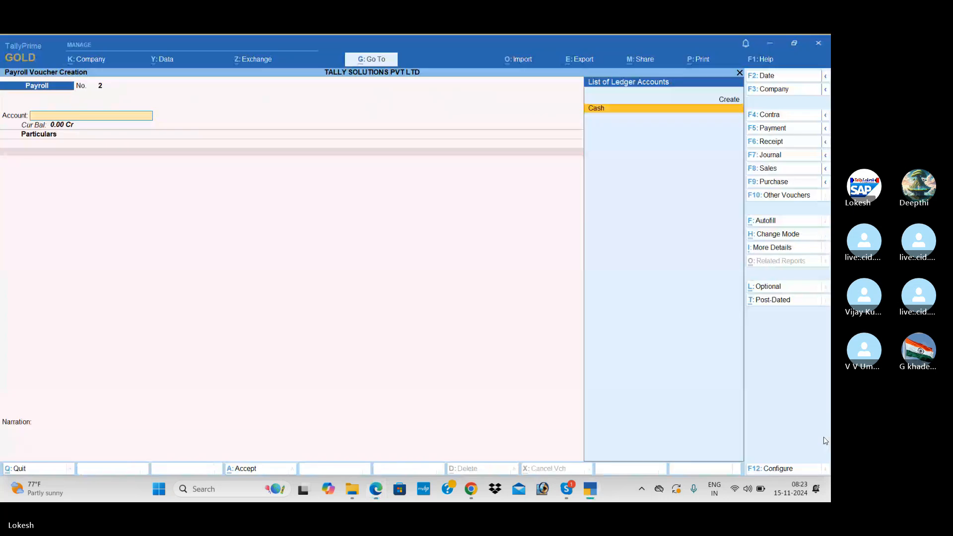
left_click(783, 132)
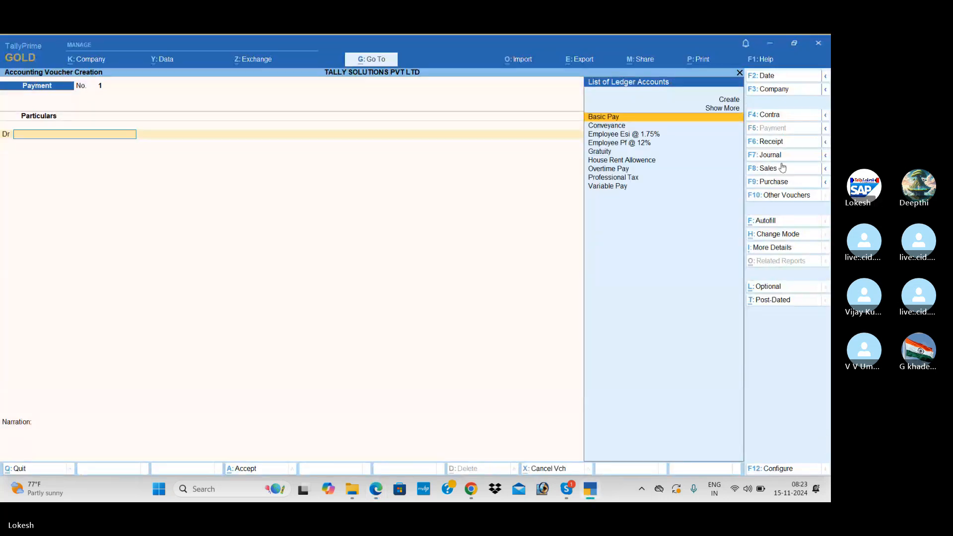
left_click(773, 222)
key("Return")
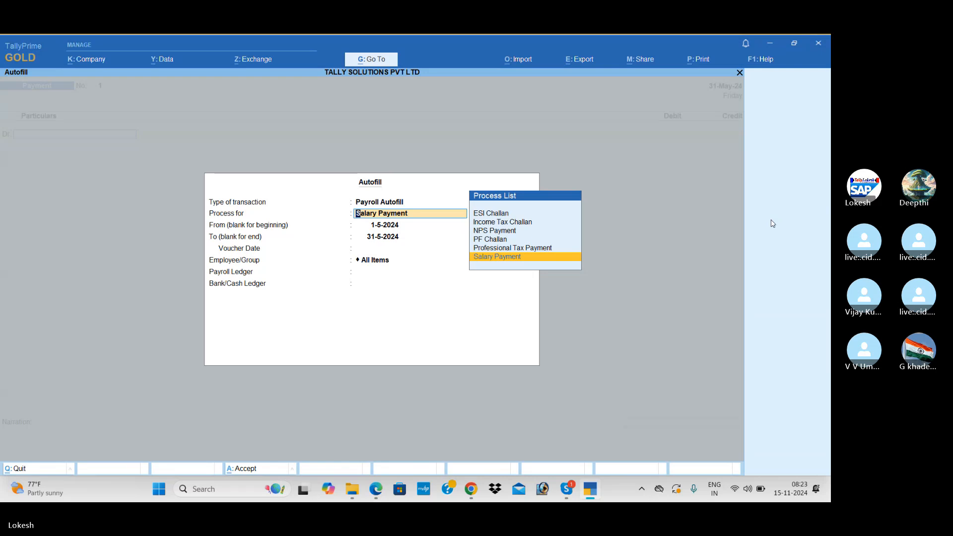
key("Up")
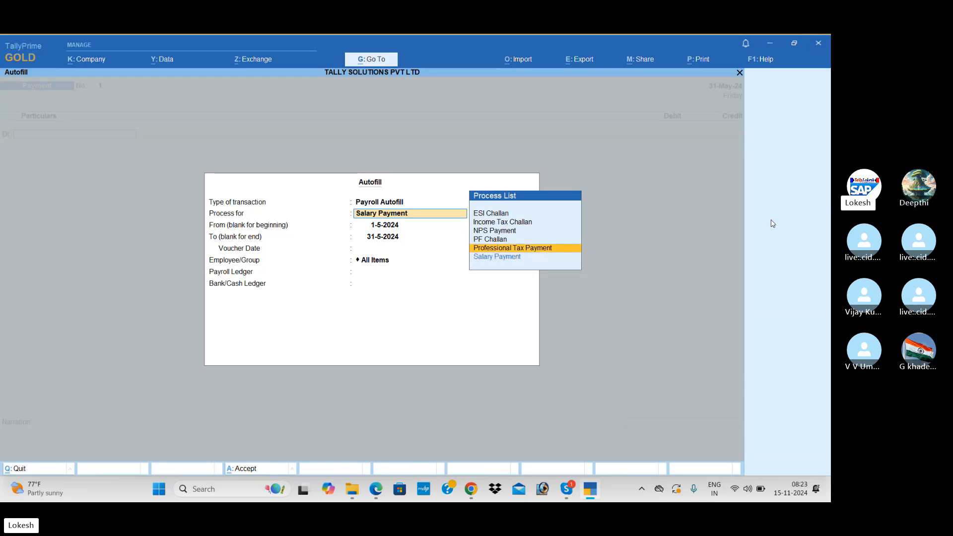
key("Return")
key("Return")
key("Return")
key("Return")
key("Return")
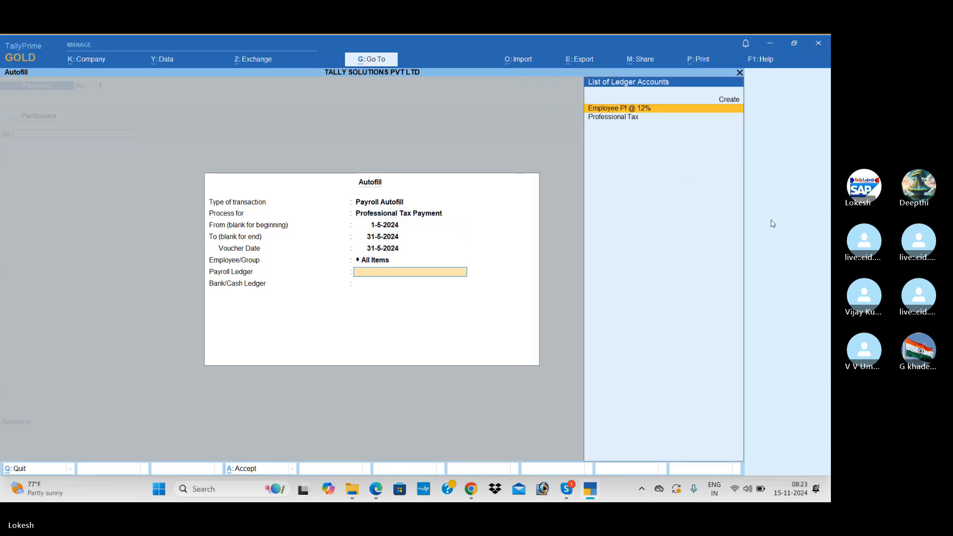
key("Return")
key("BackSpace")
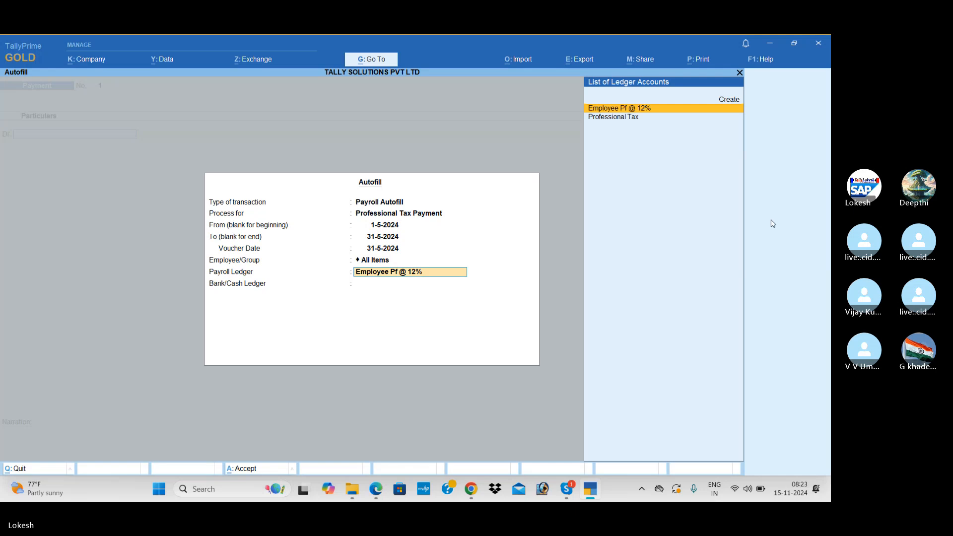
key("Down")
key("Return")
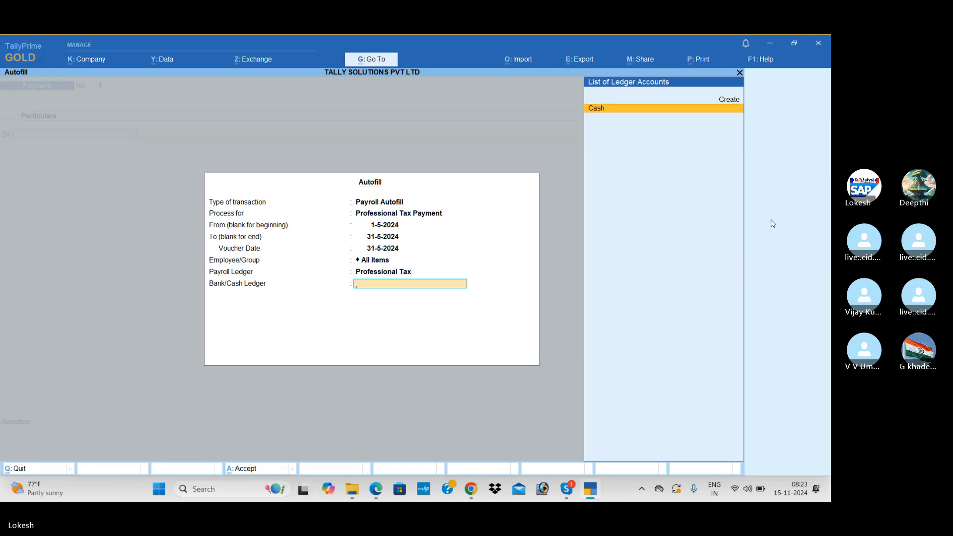
key("Return")
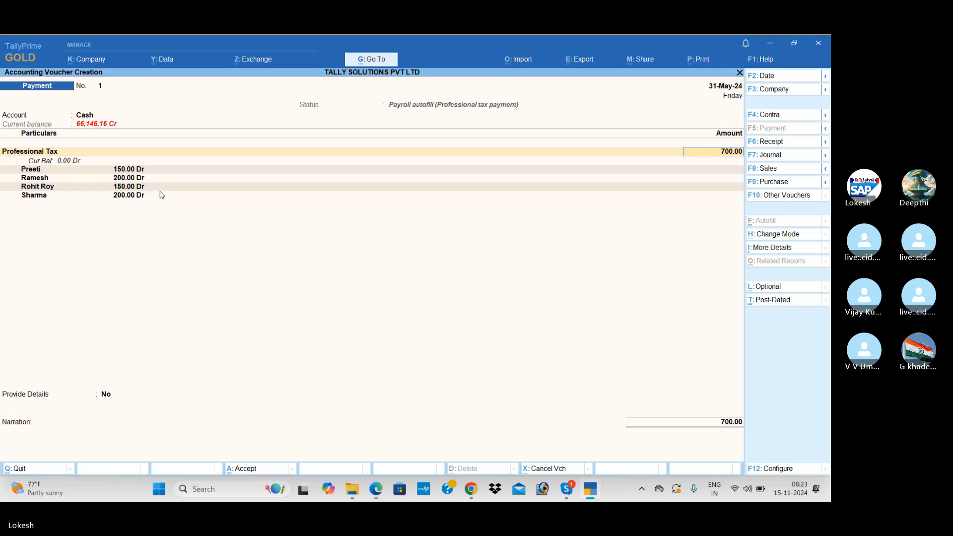
Step: Check the PDF, then accept the 700.00 professional tax Payment voucher No. 1
key("alt+Tab")
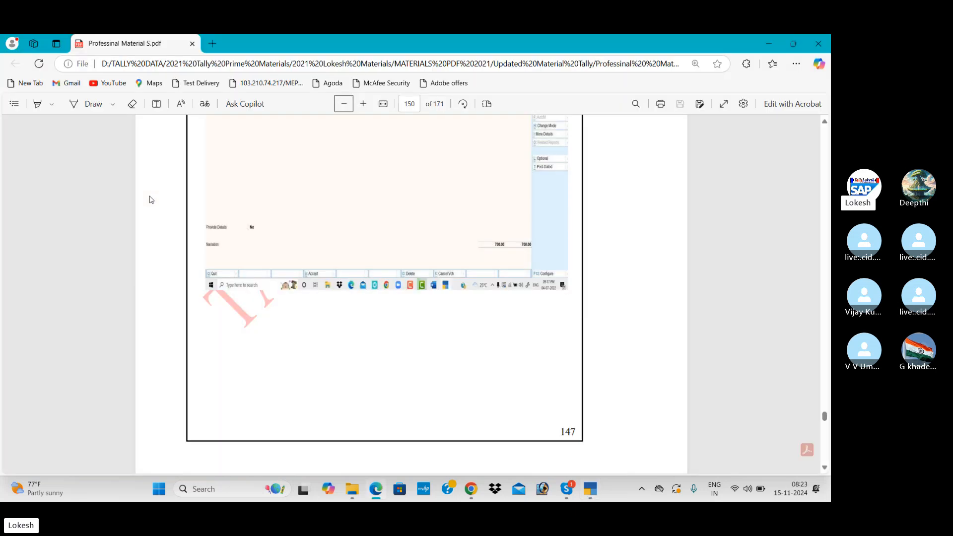
left_click(825, 122)
scroll(826, 126, "up", 4)
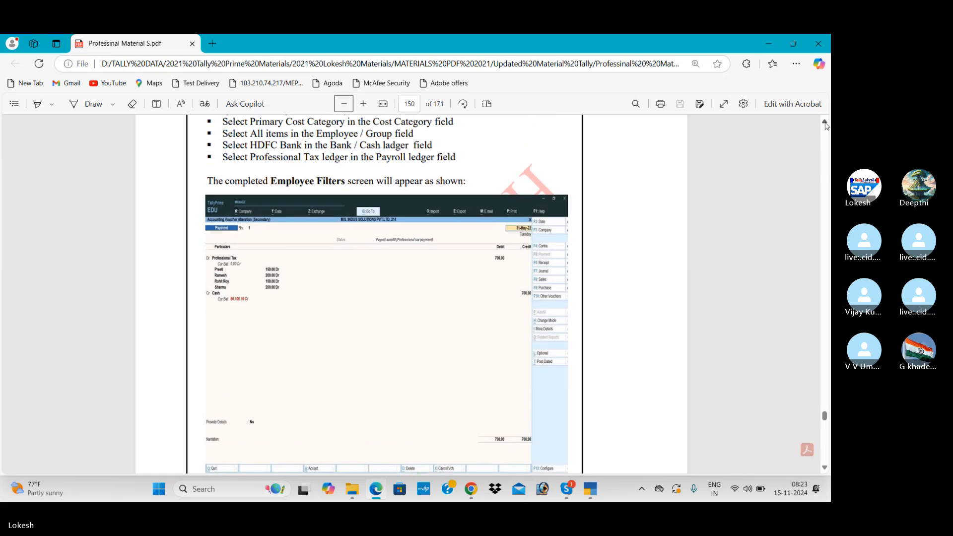
key("alt+Tab")
key("Return")
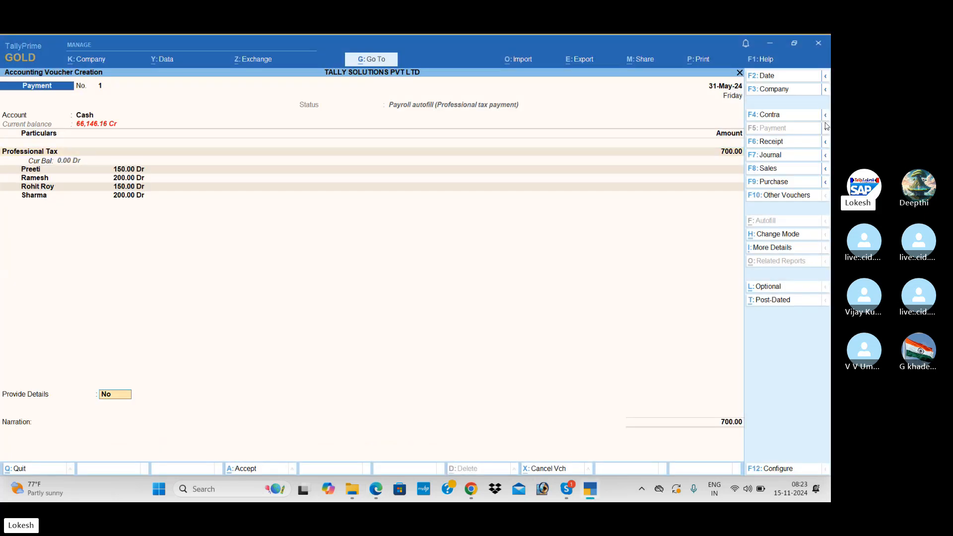
key("Return")
key("Return")
key("Return")
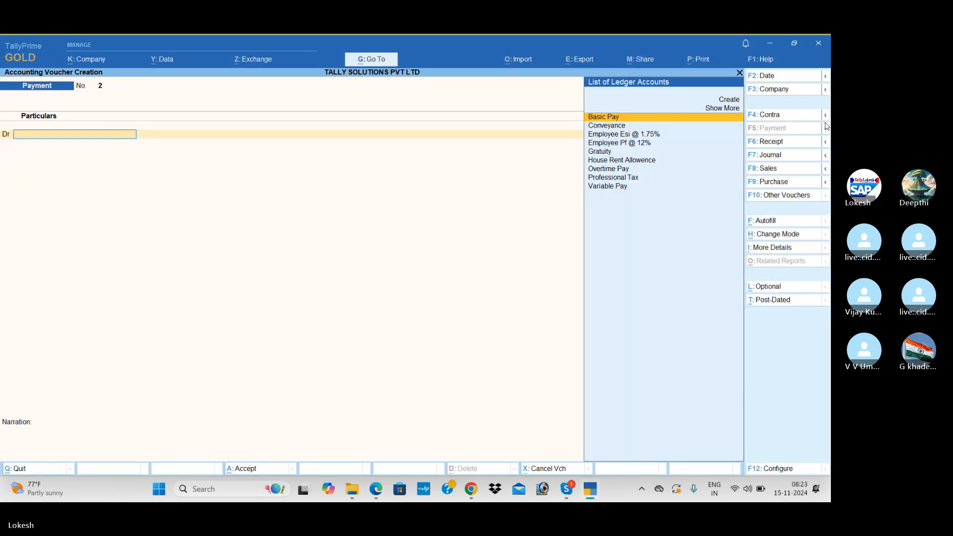
Step: Quit the blank payment voucher and display the chosen employee's May-2024 Pay Slip
key("Escape")
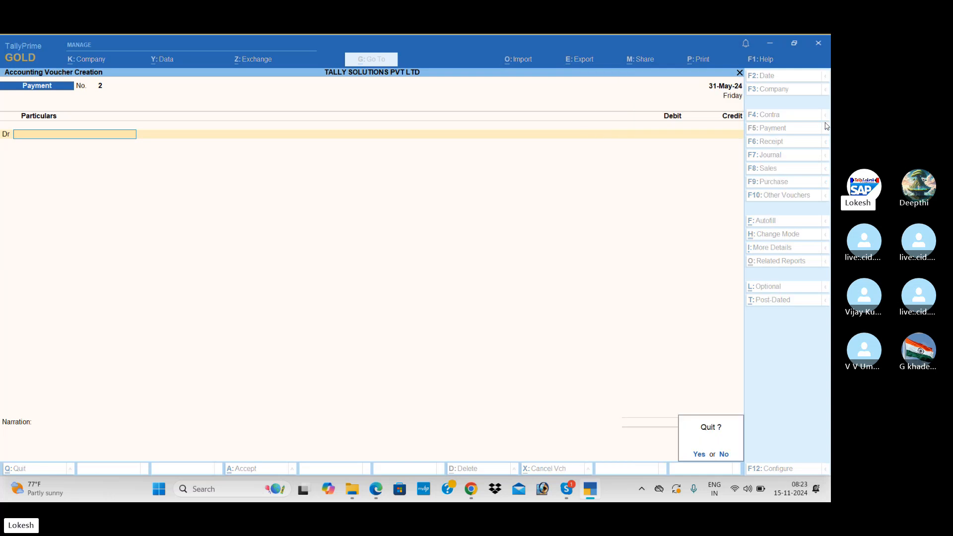
key("Return")
key("Down")
key("Down")
key("Down")
key("Down")
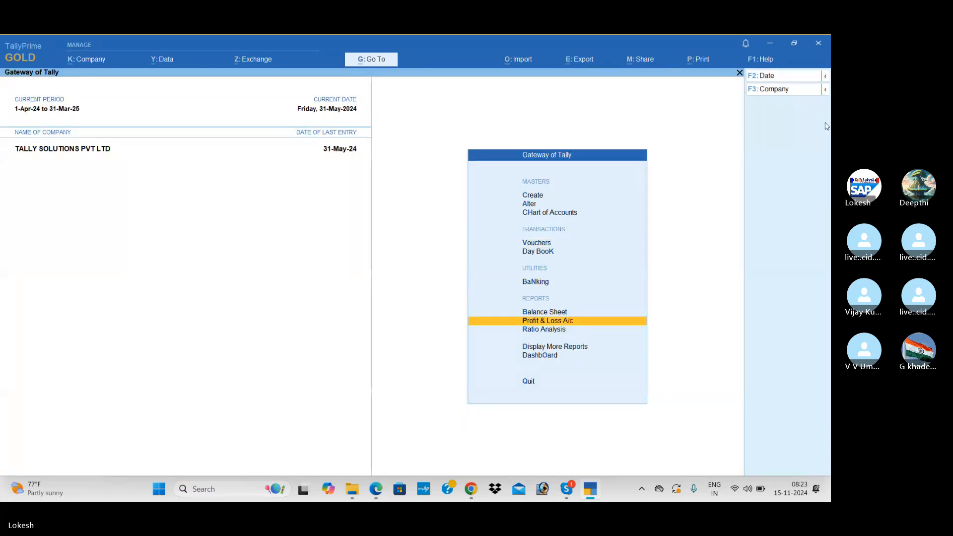
key("Down")
key("Down")
key("Return")
key("Down")
key("Down")
key("Down")
key("Down")
key("Down")
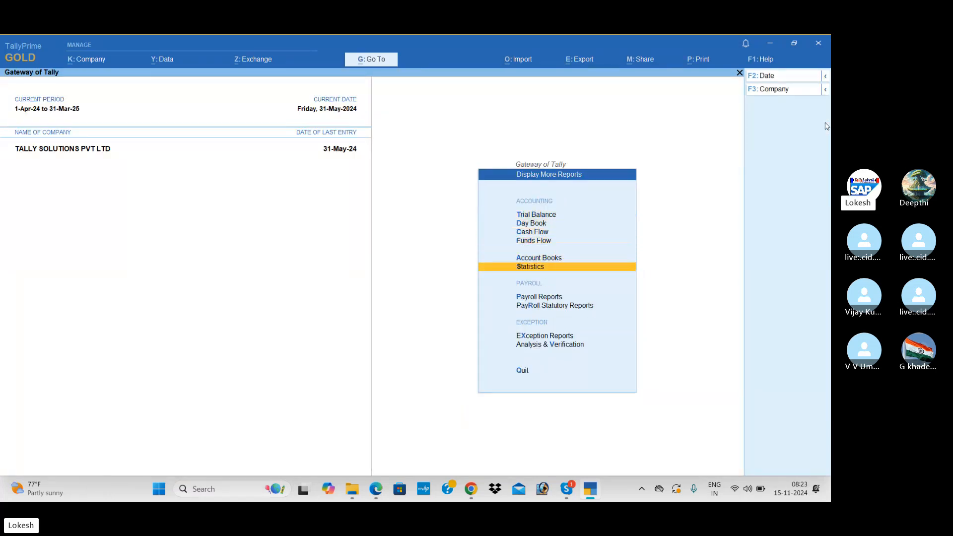
key("Down")
key("Return")
key("Return")
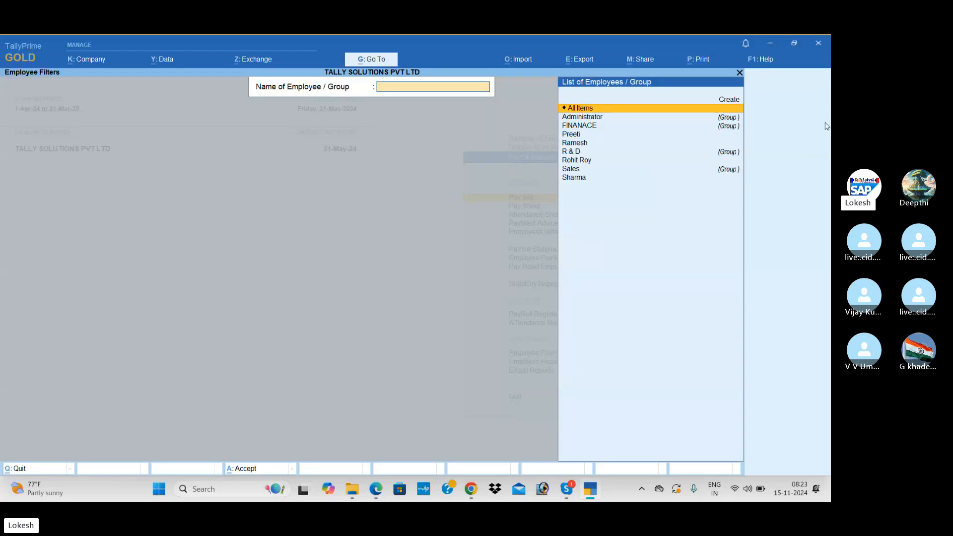
type("ro")
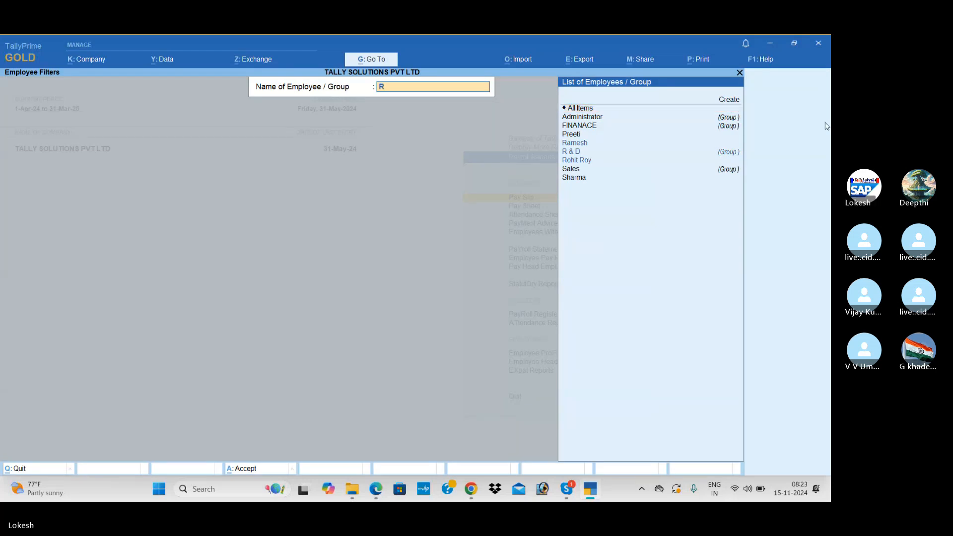
key("Return")
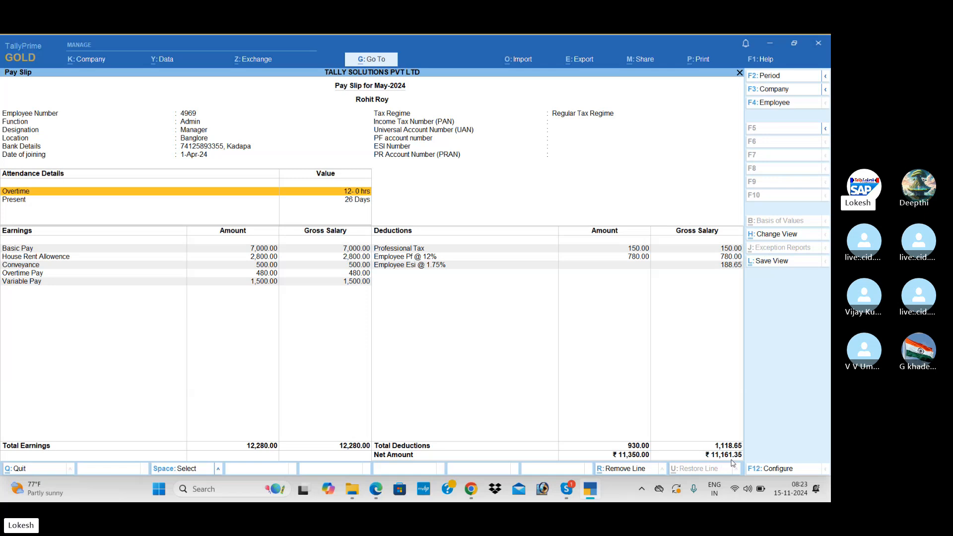
Step: Display May-2024 pay slips for two other employees, then switch to the Skype call
left_click(782, 106)
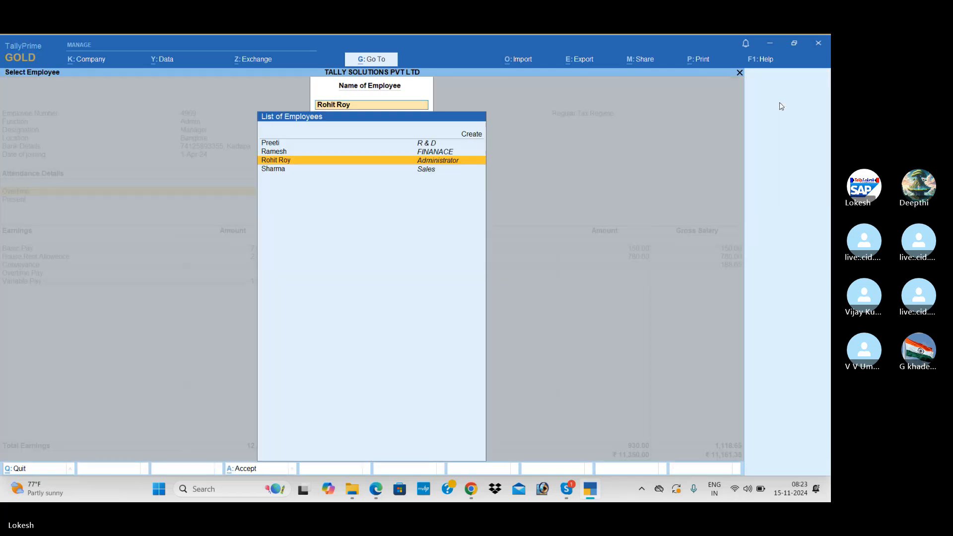
key("Up")
key("Return")
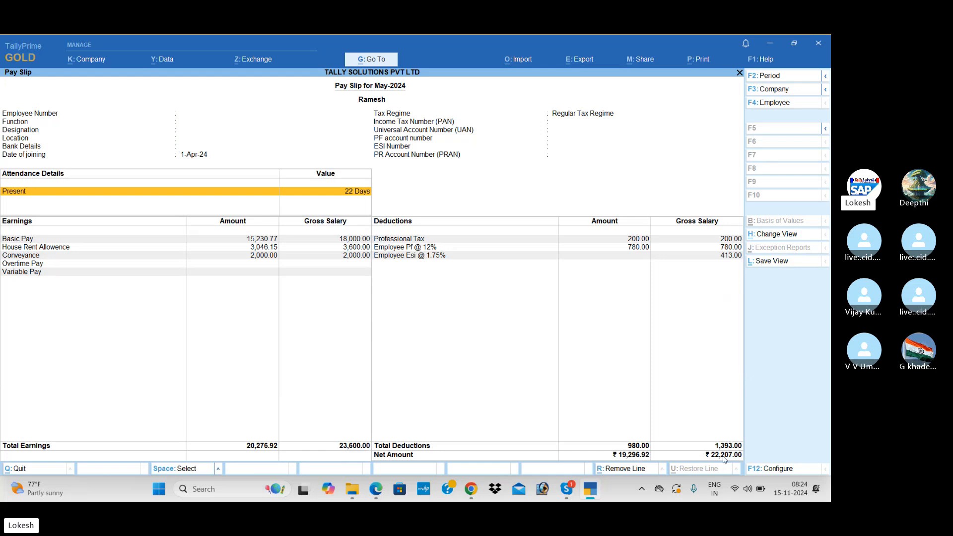
left_click(787, 105)
key("Return")
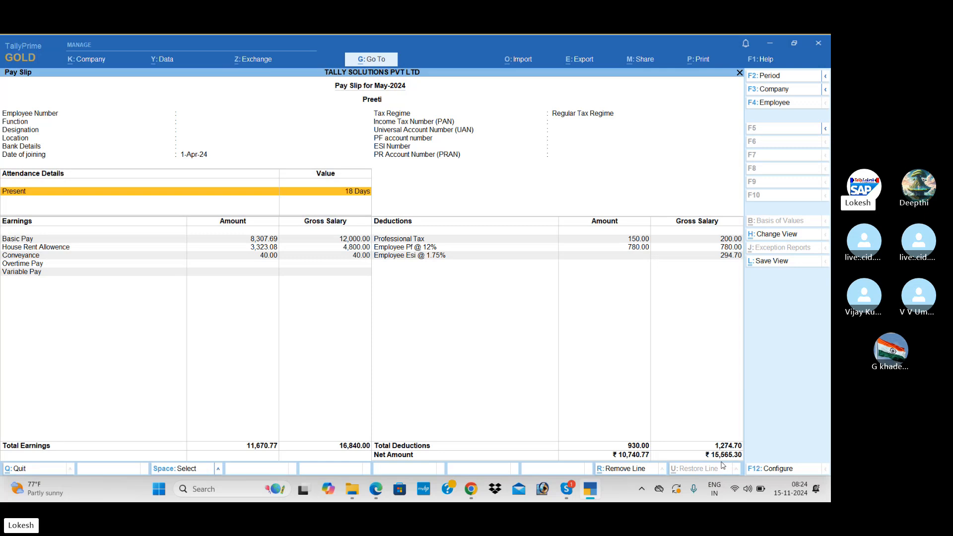
key("alt+Tab")
key("alt+Tab")
key("alt+Tab")
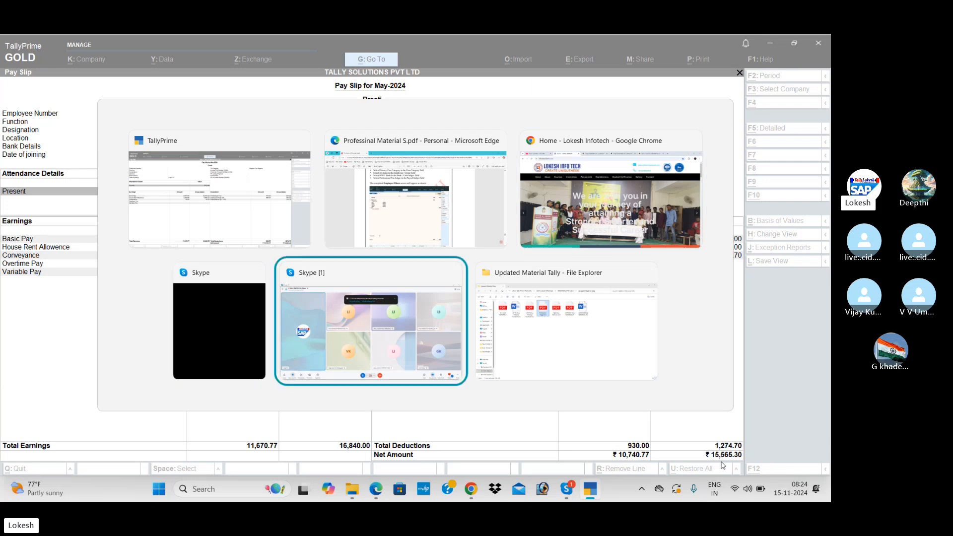